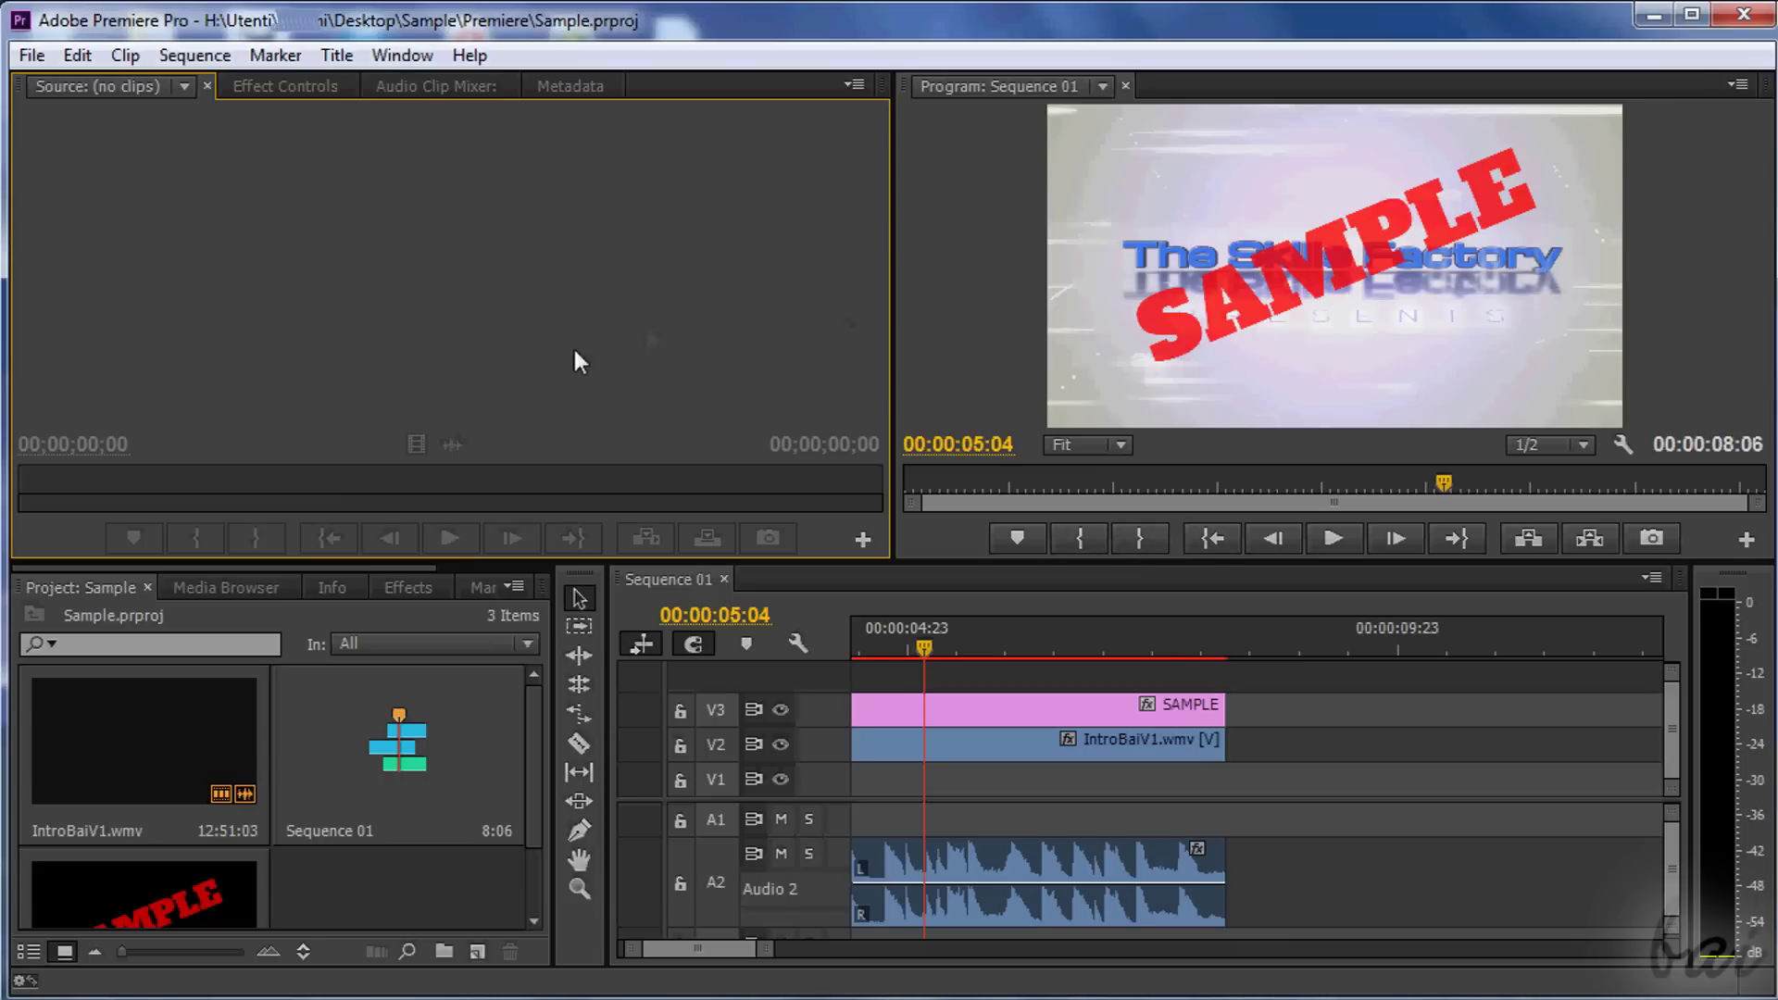
Play Sequence 01 from about four seconds, stop, then replay it from the sequence start.
click(863, 630)
click(1331, 540)
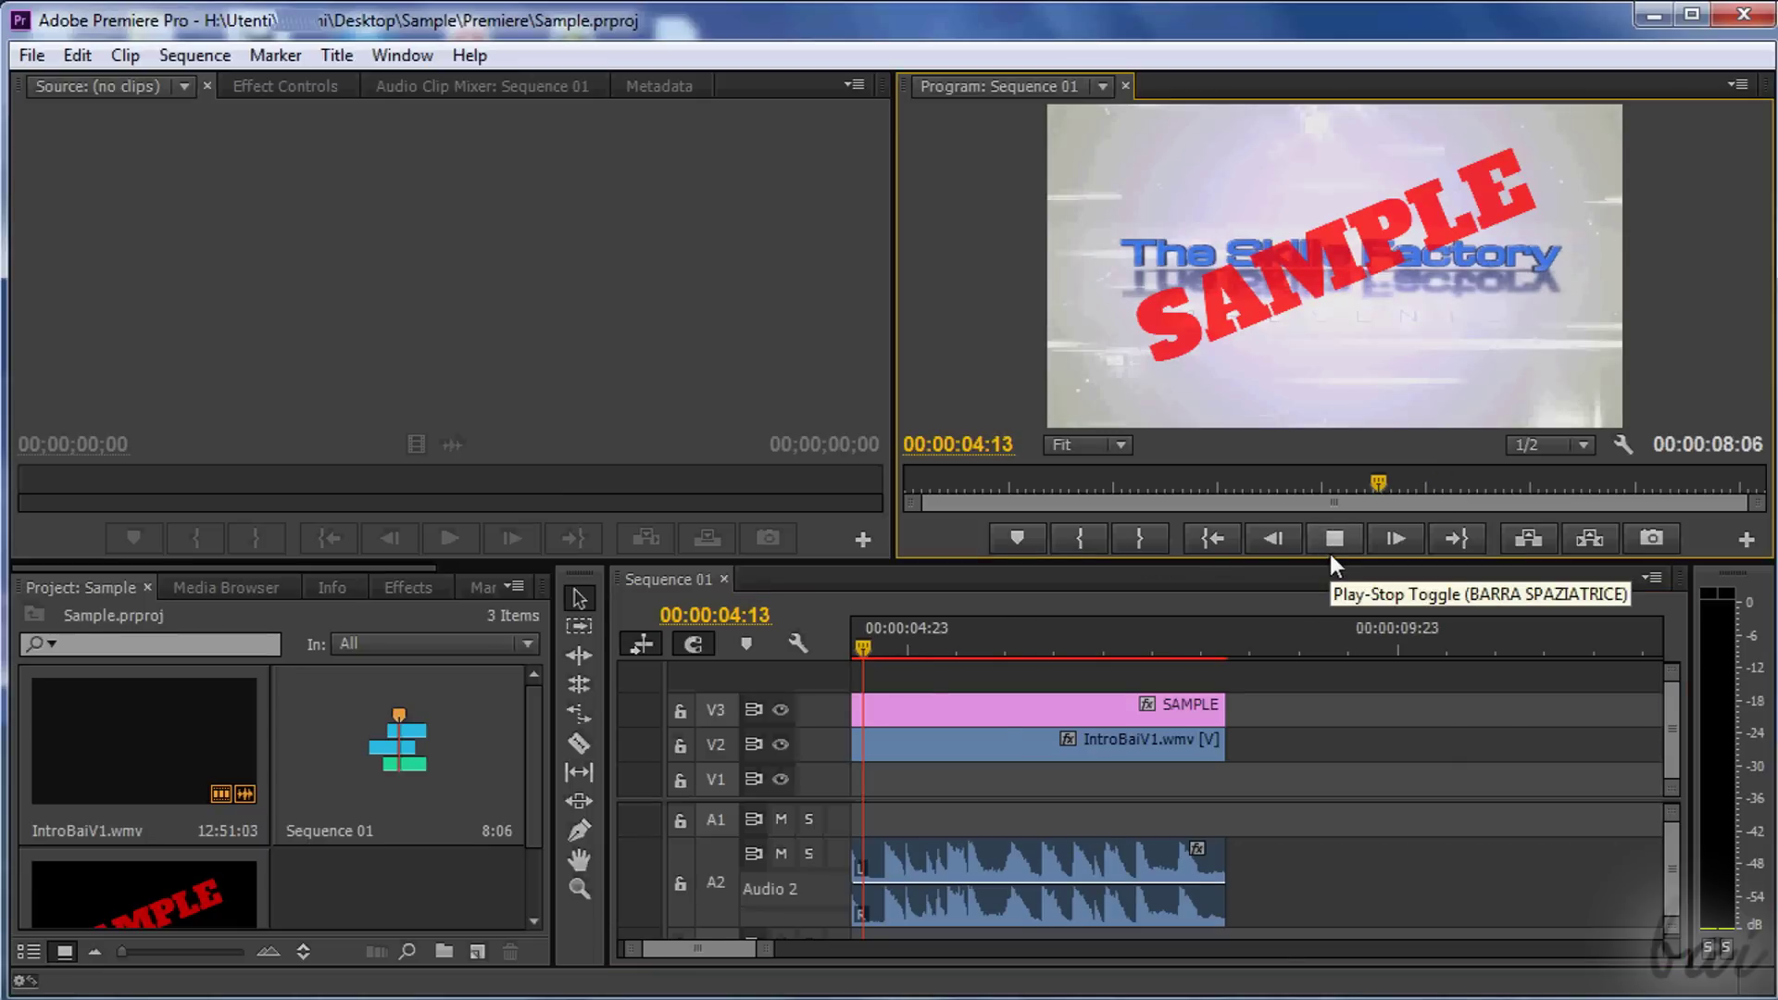
click(876, 628)
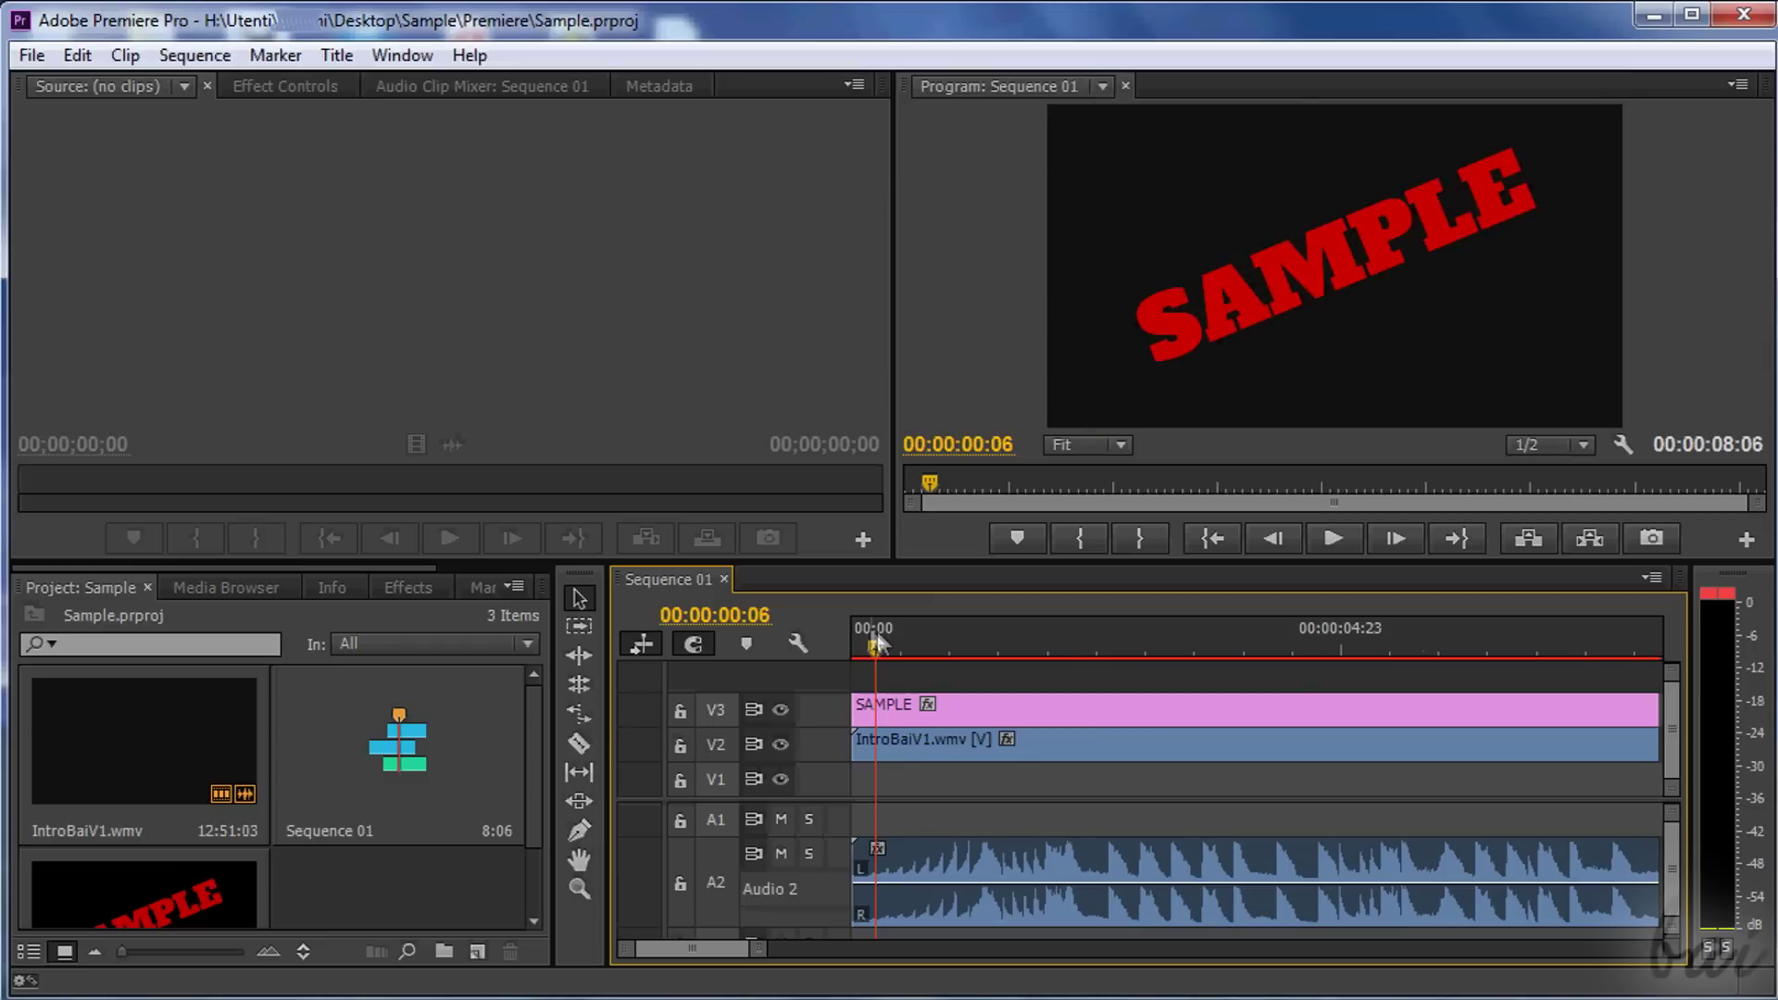
click(857, 630)
click(1325, 539)
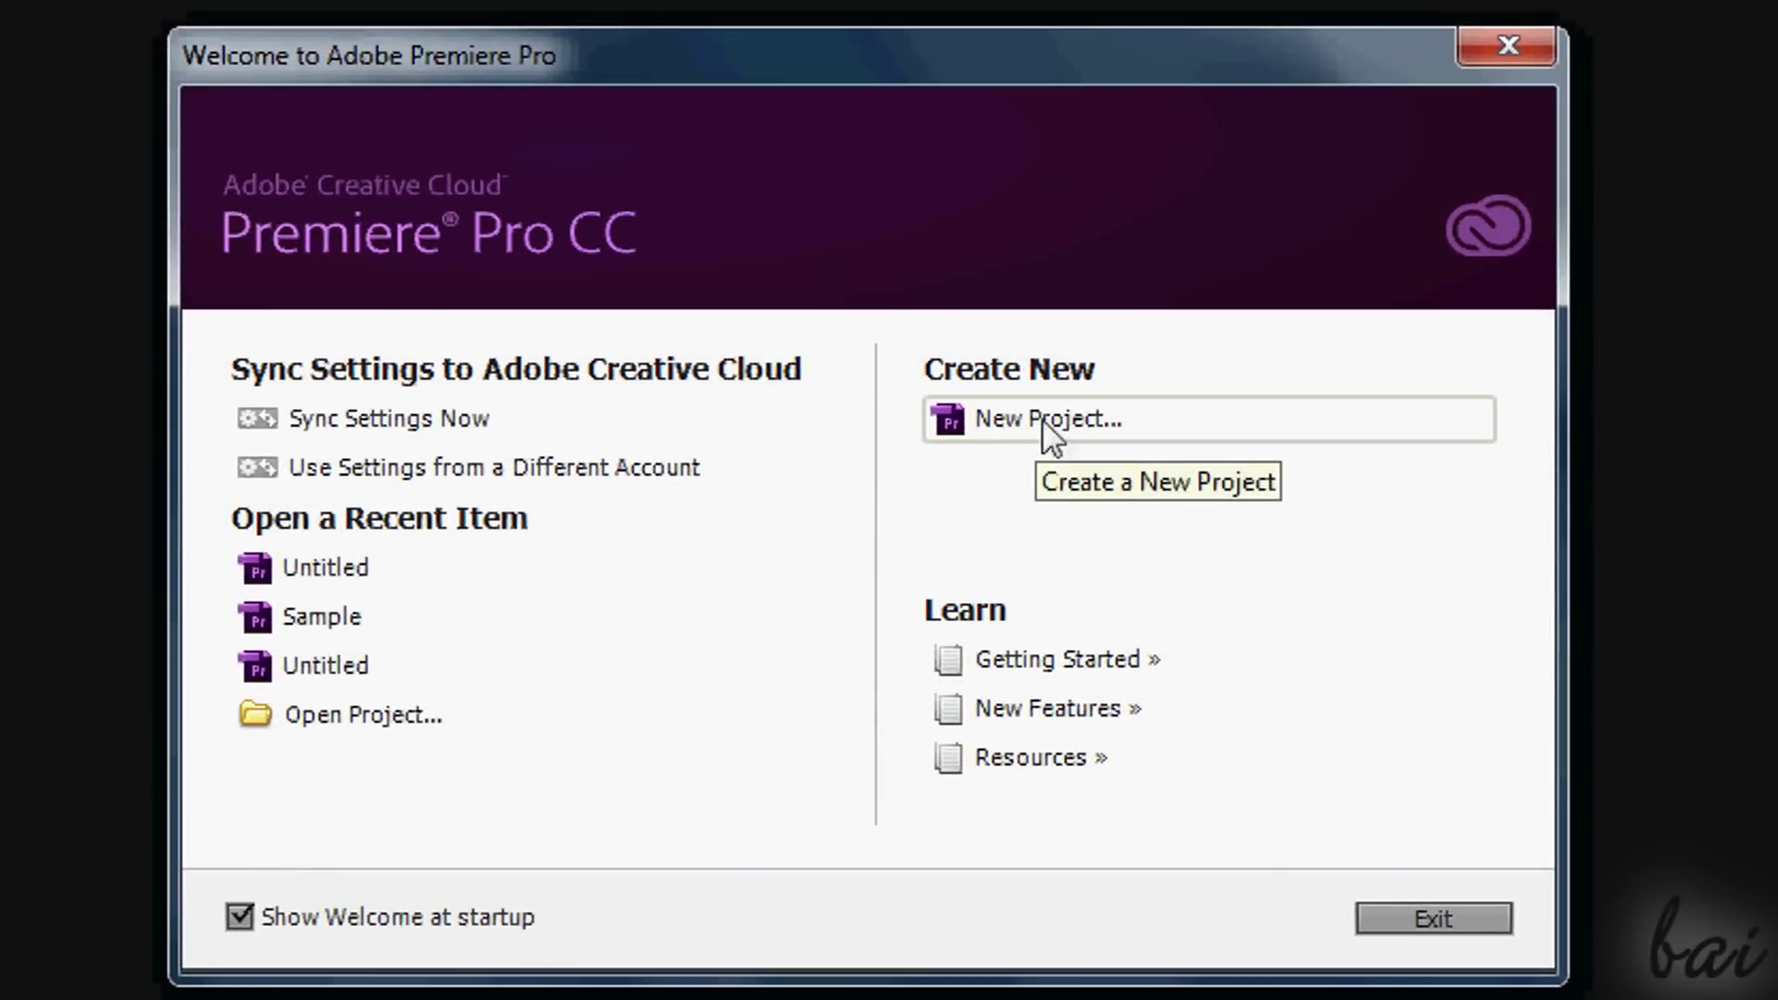
Create the Untitled project with Timecode video display and Audio Samples audio display.
click(1068, 428)
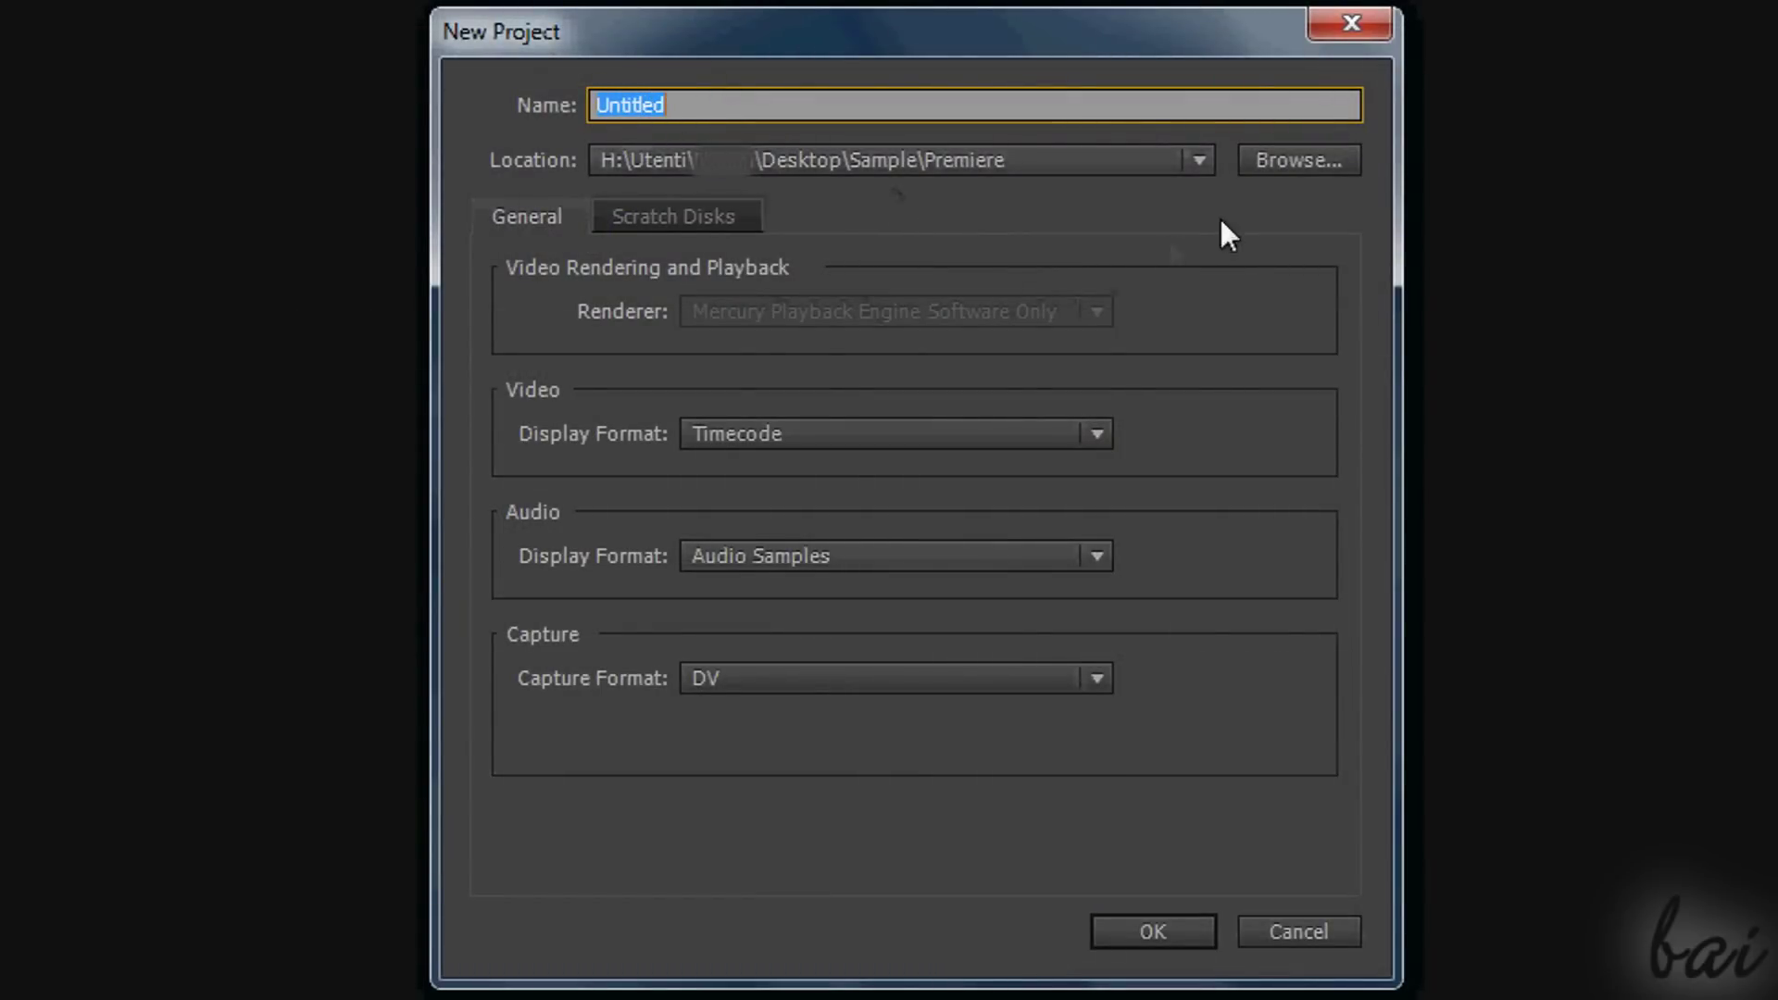
click(1176, 162)
click(1296, 159)
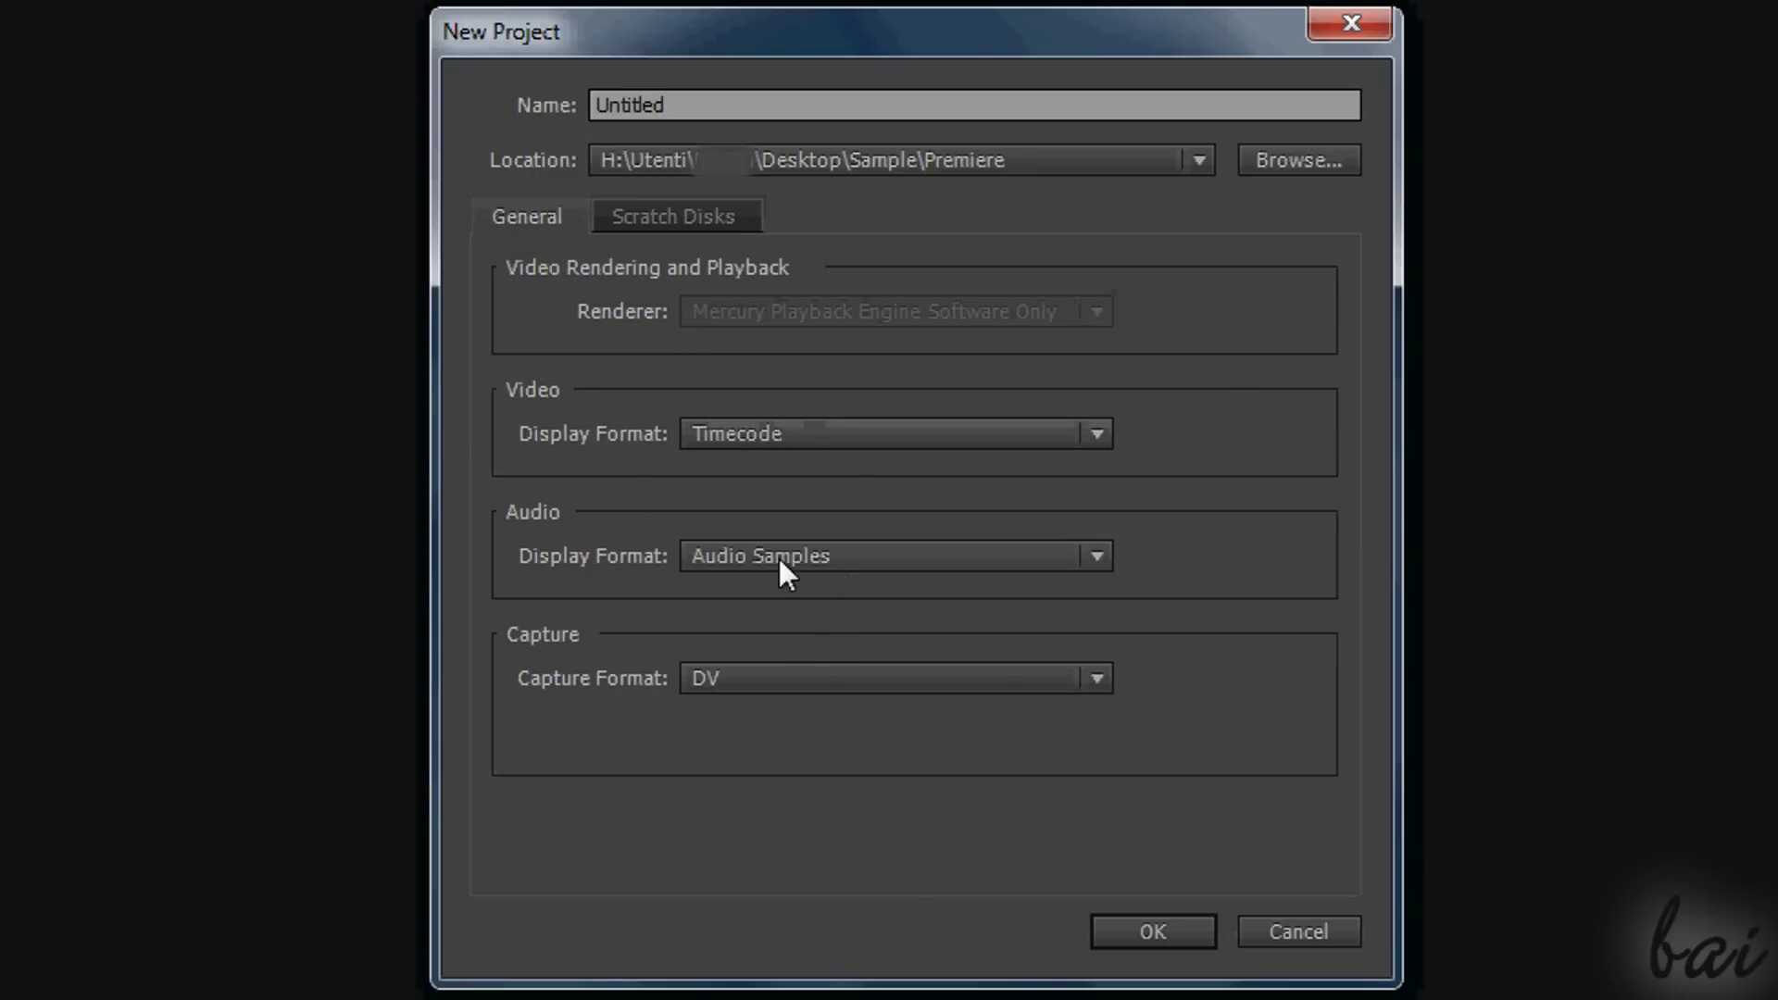
click(833, 440)
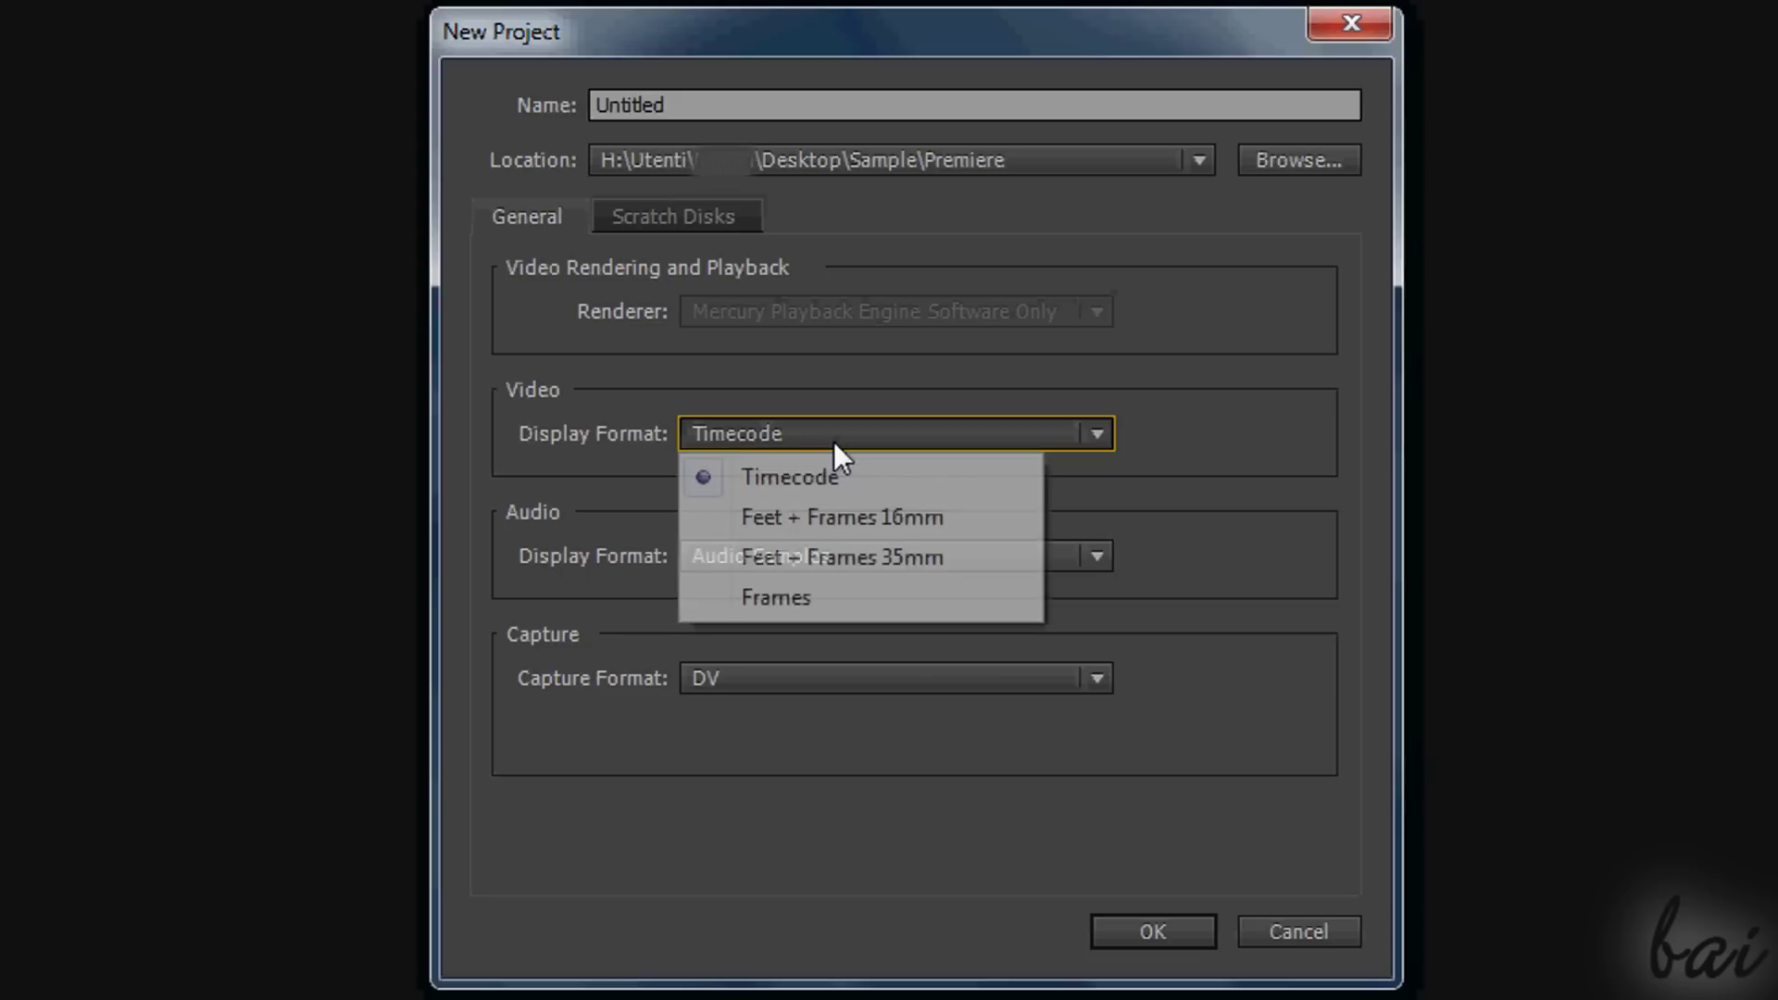
click(885, 435)
click(870, 558)
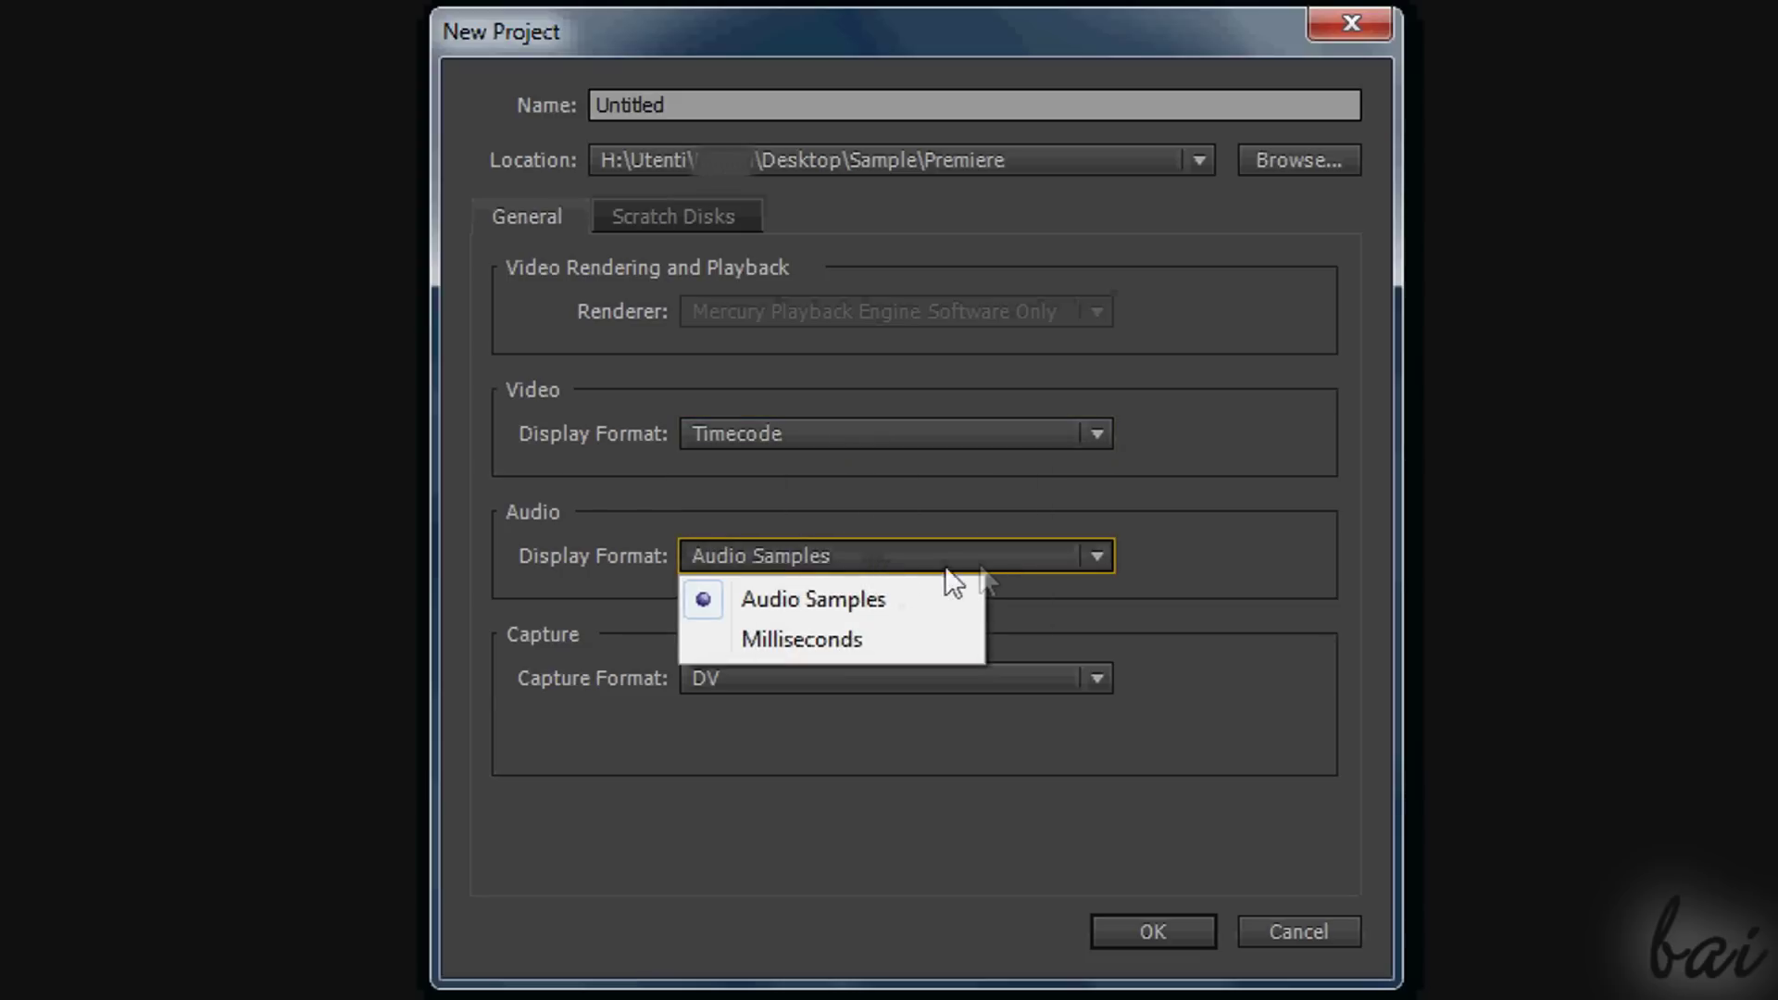
click(970, 555)
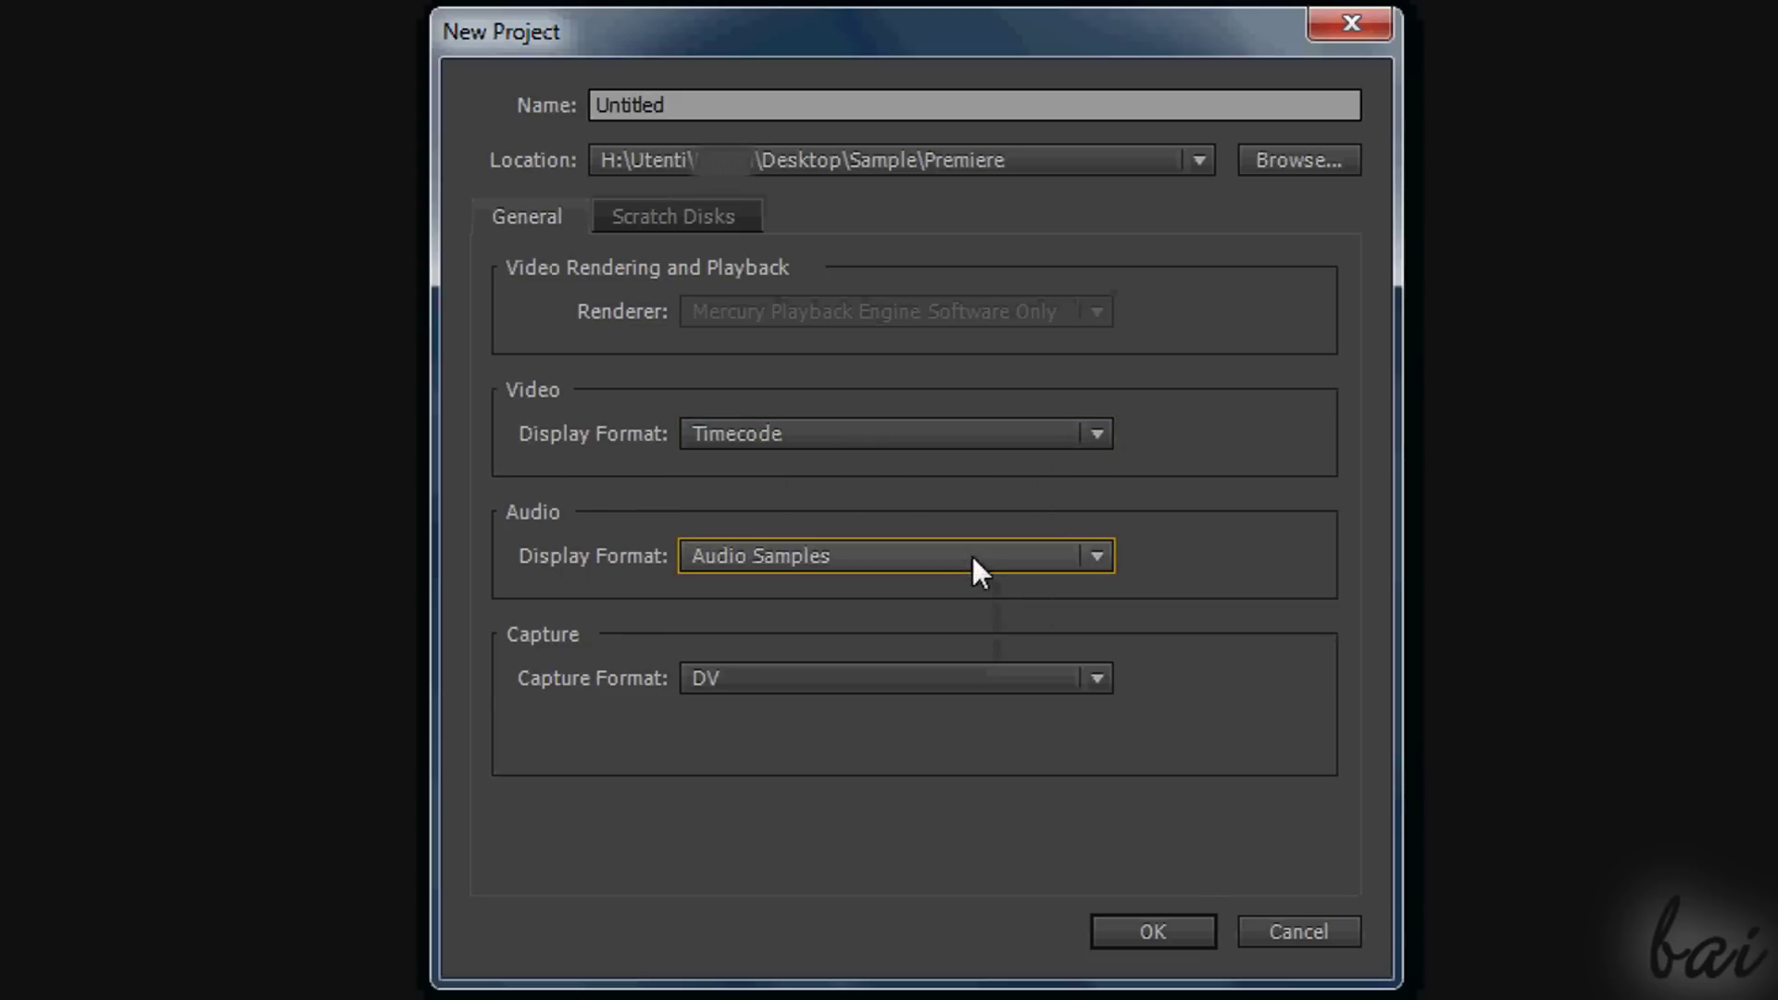
click(1176, 935)
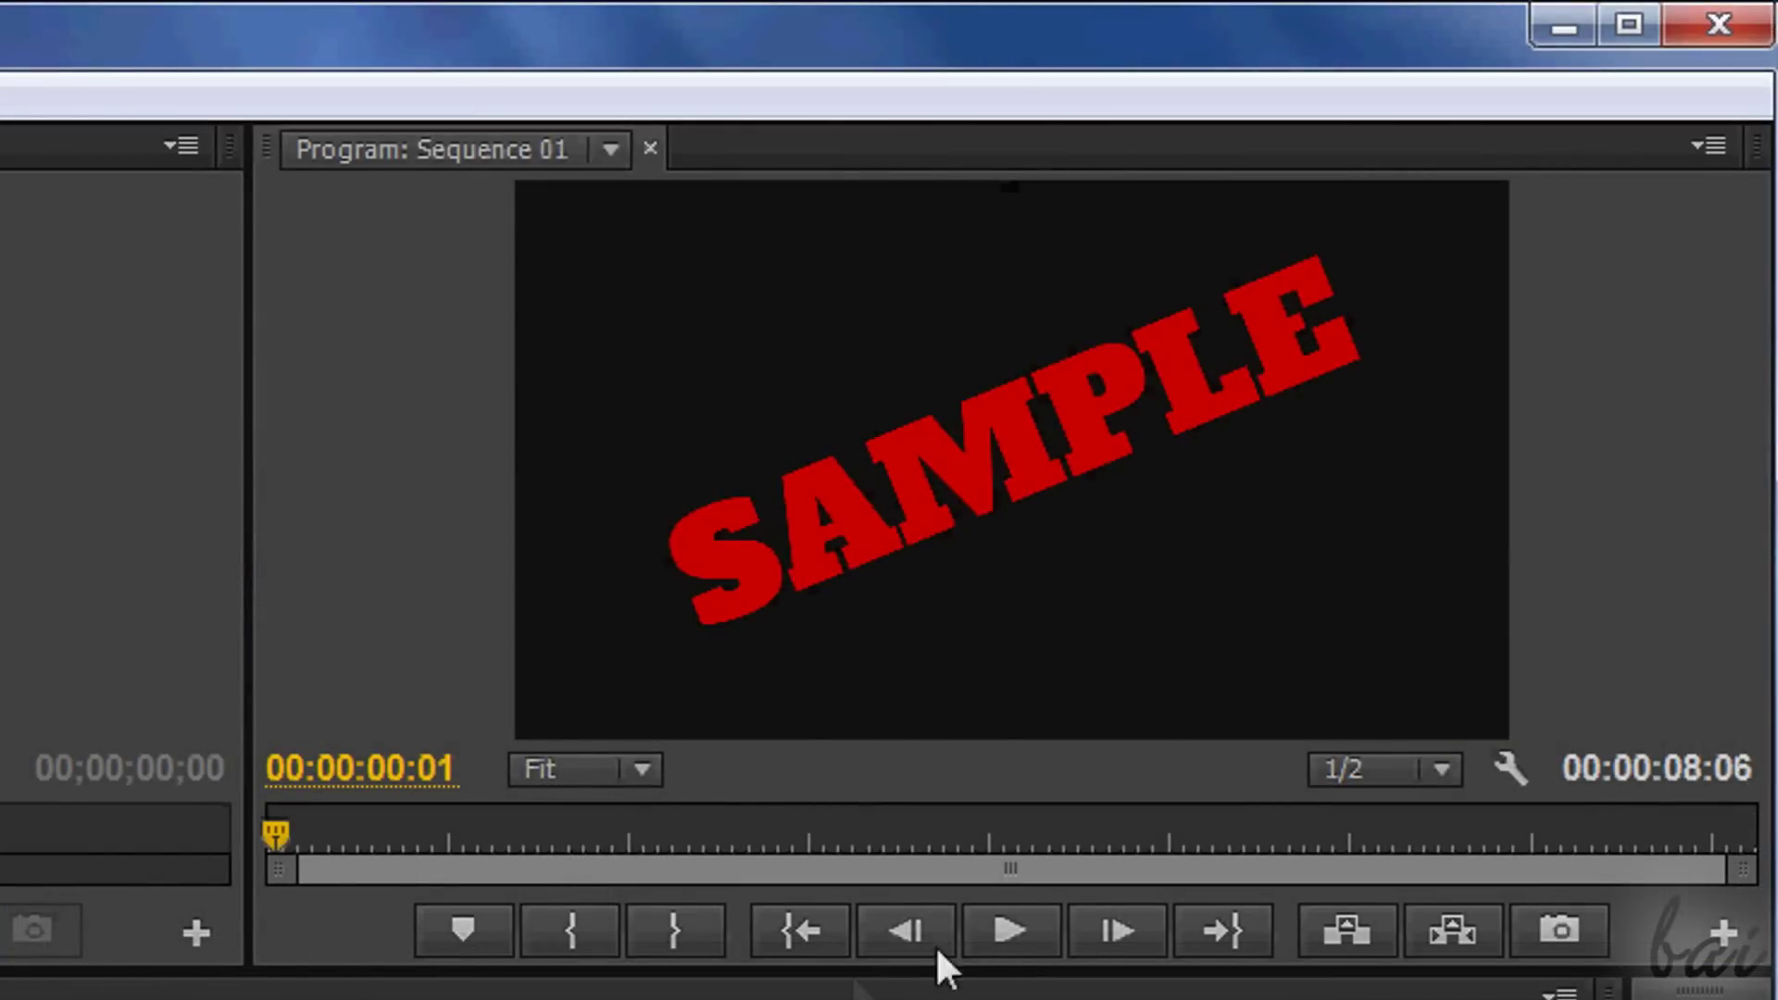
click(1000, 919)
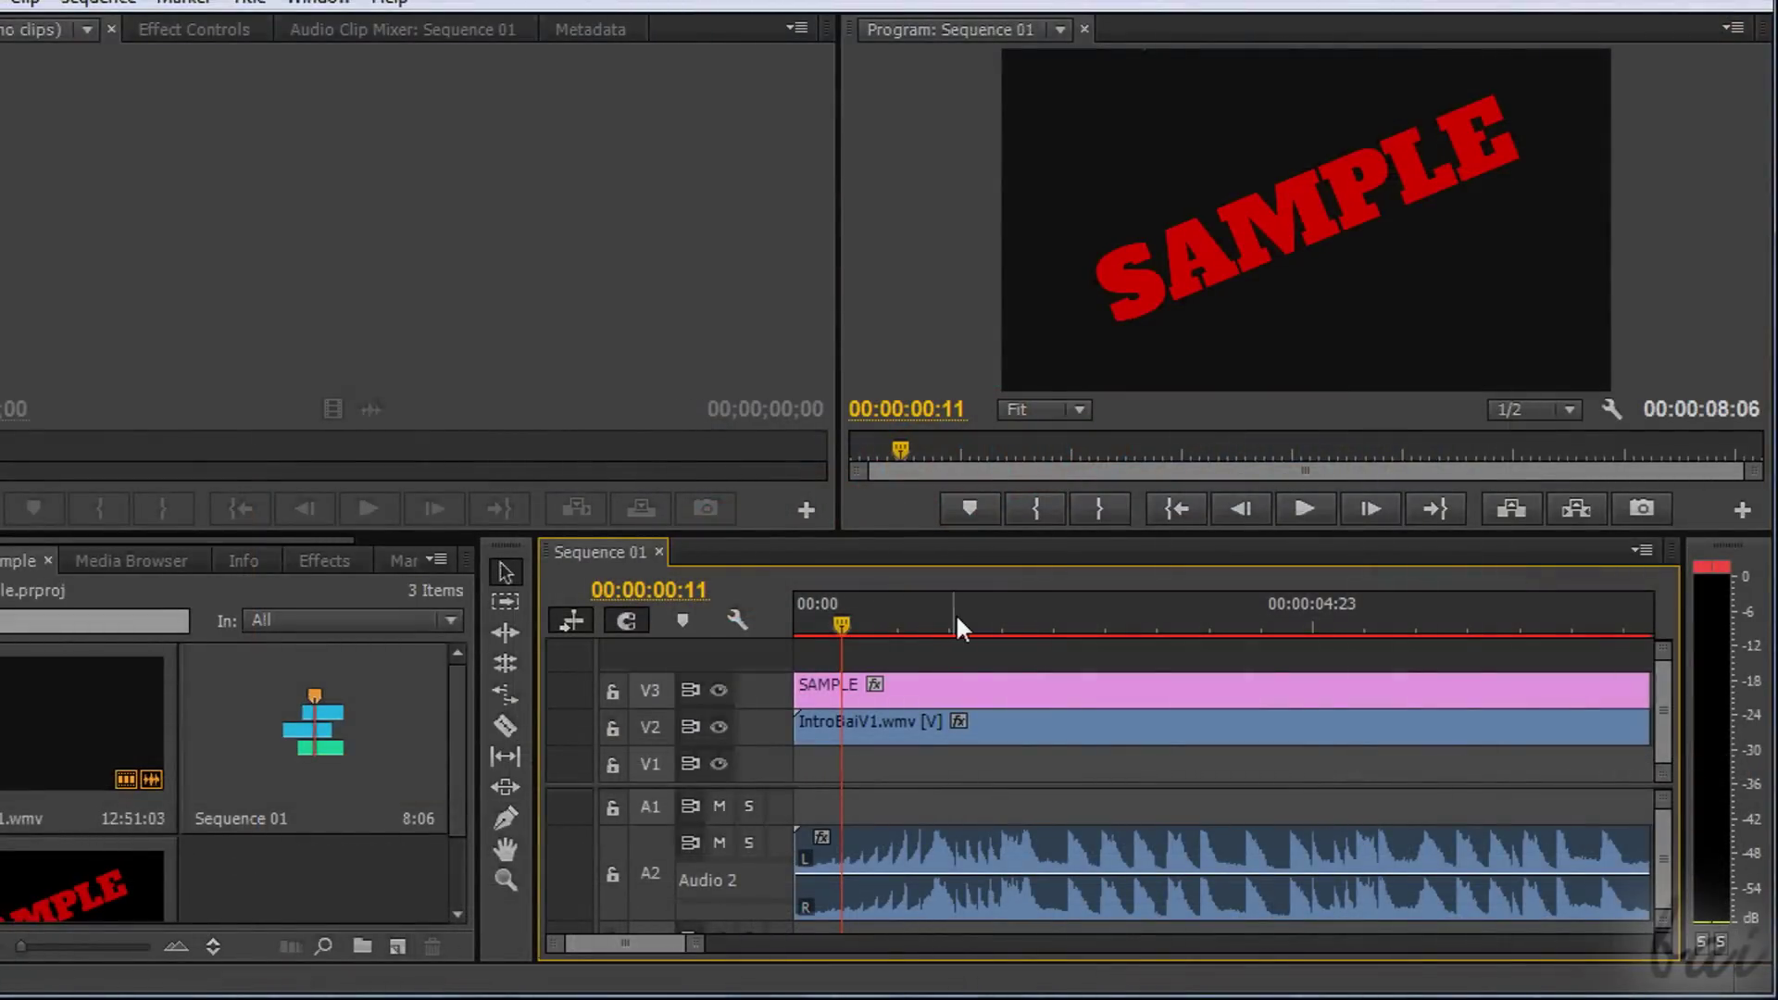
click(956, 613)
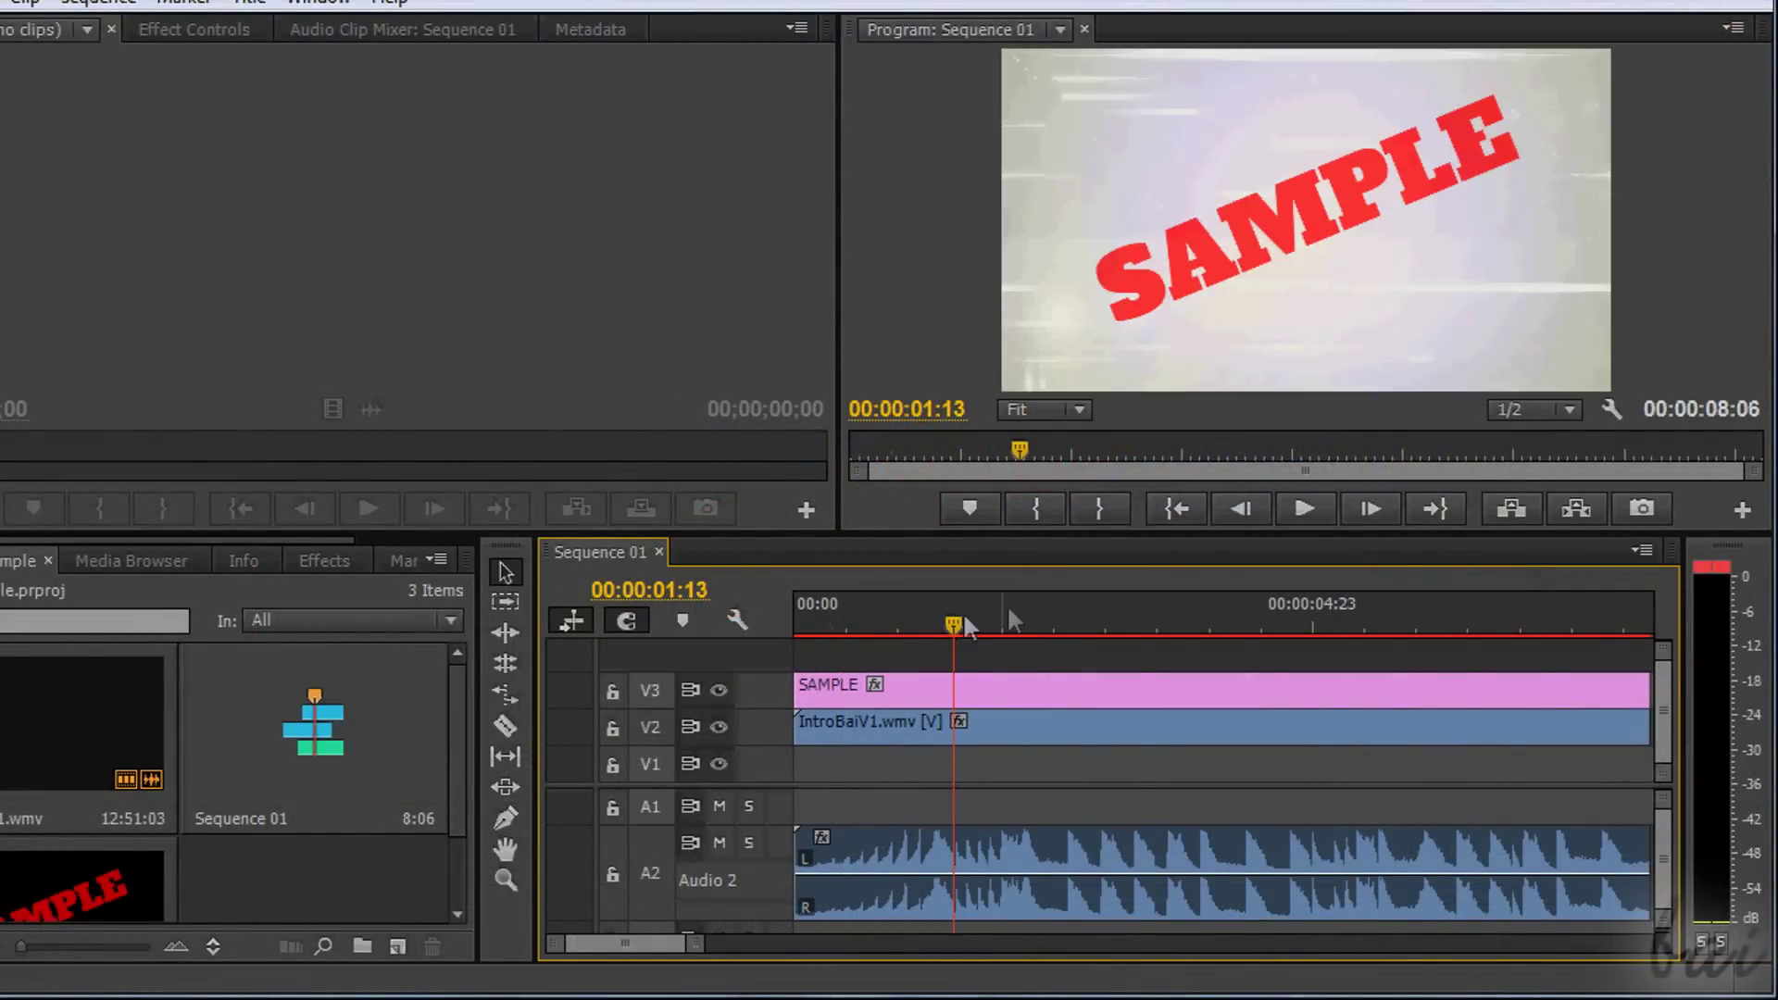
click(1137, 606)
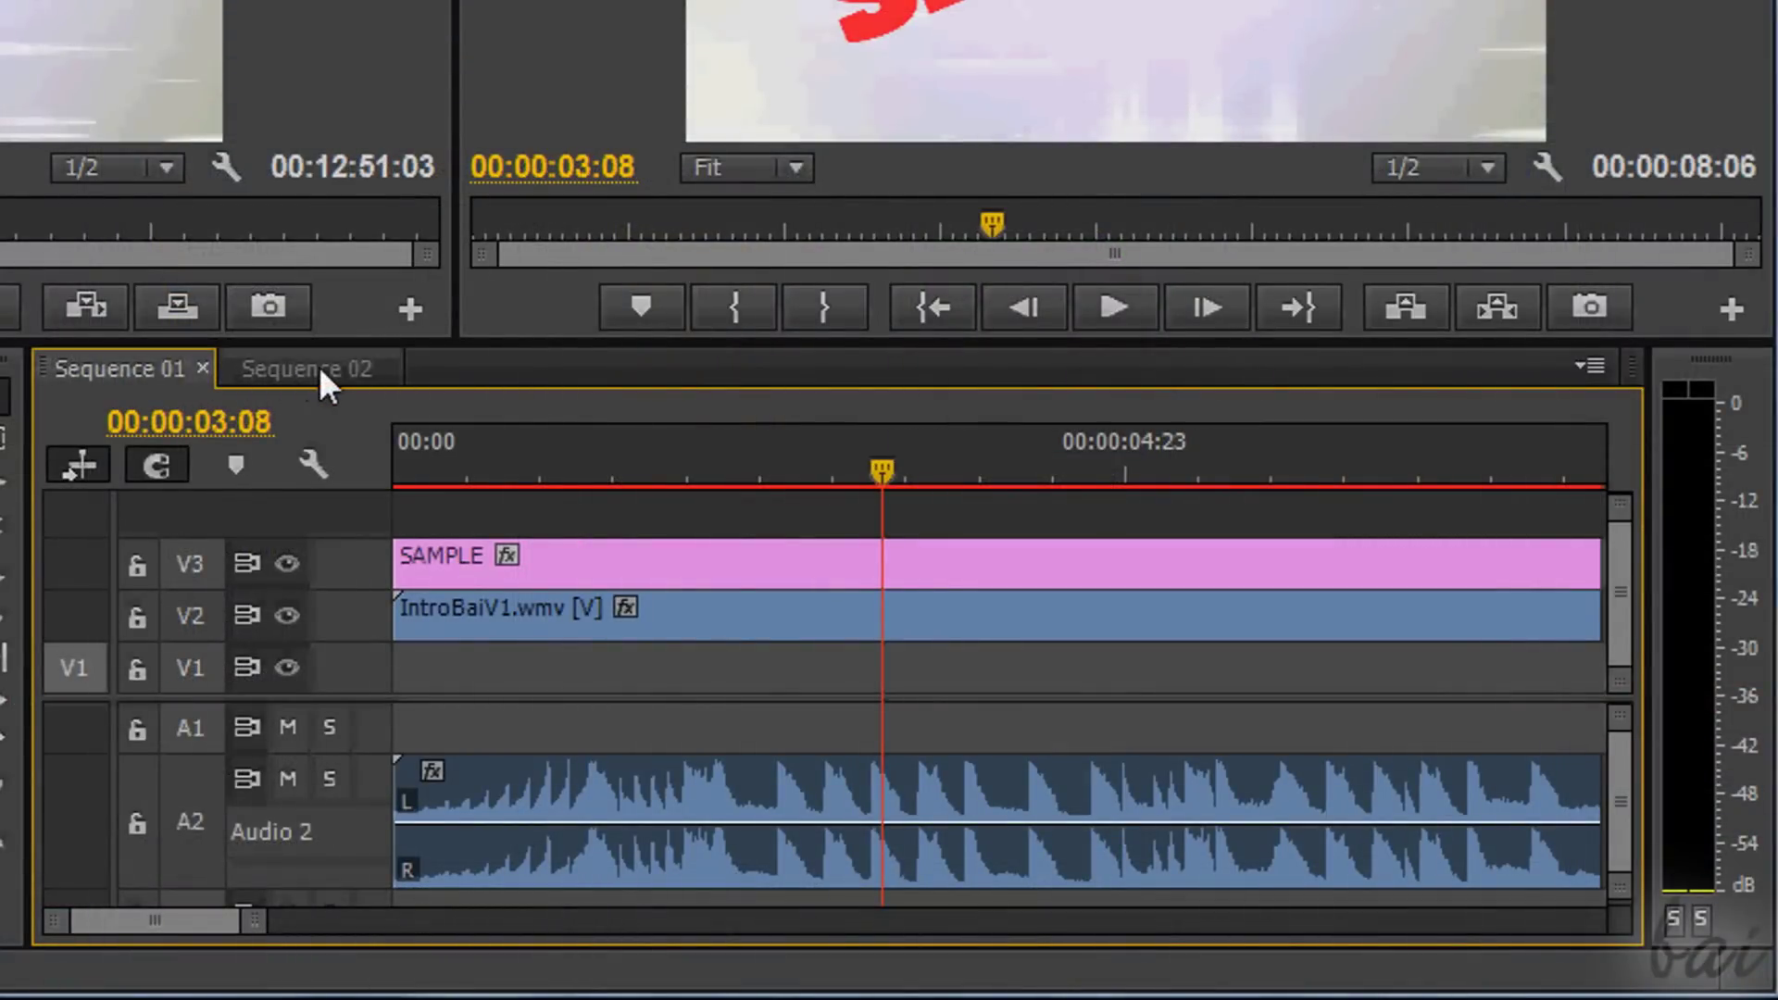
click(318, 367)
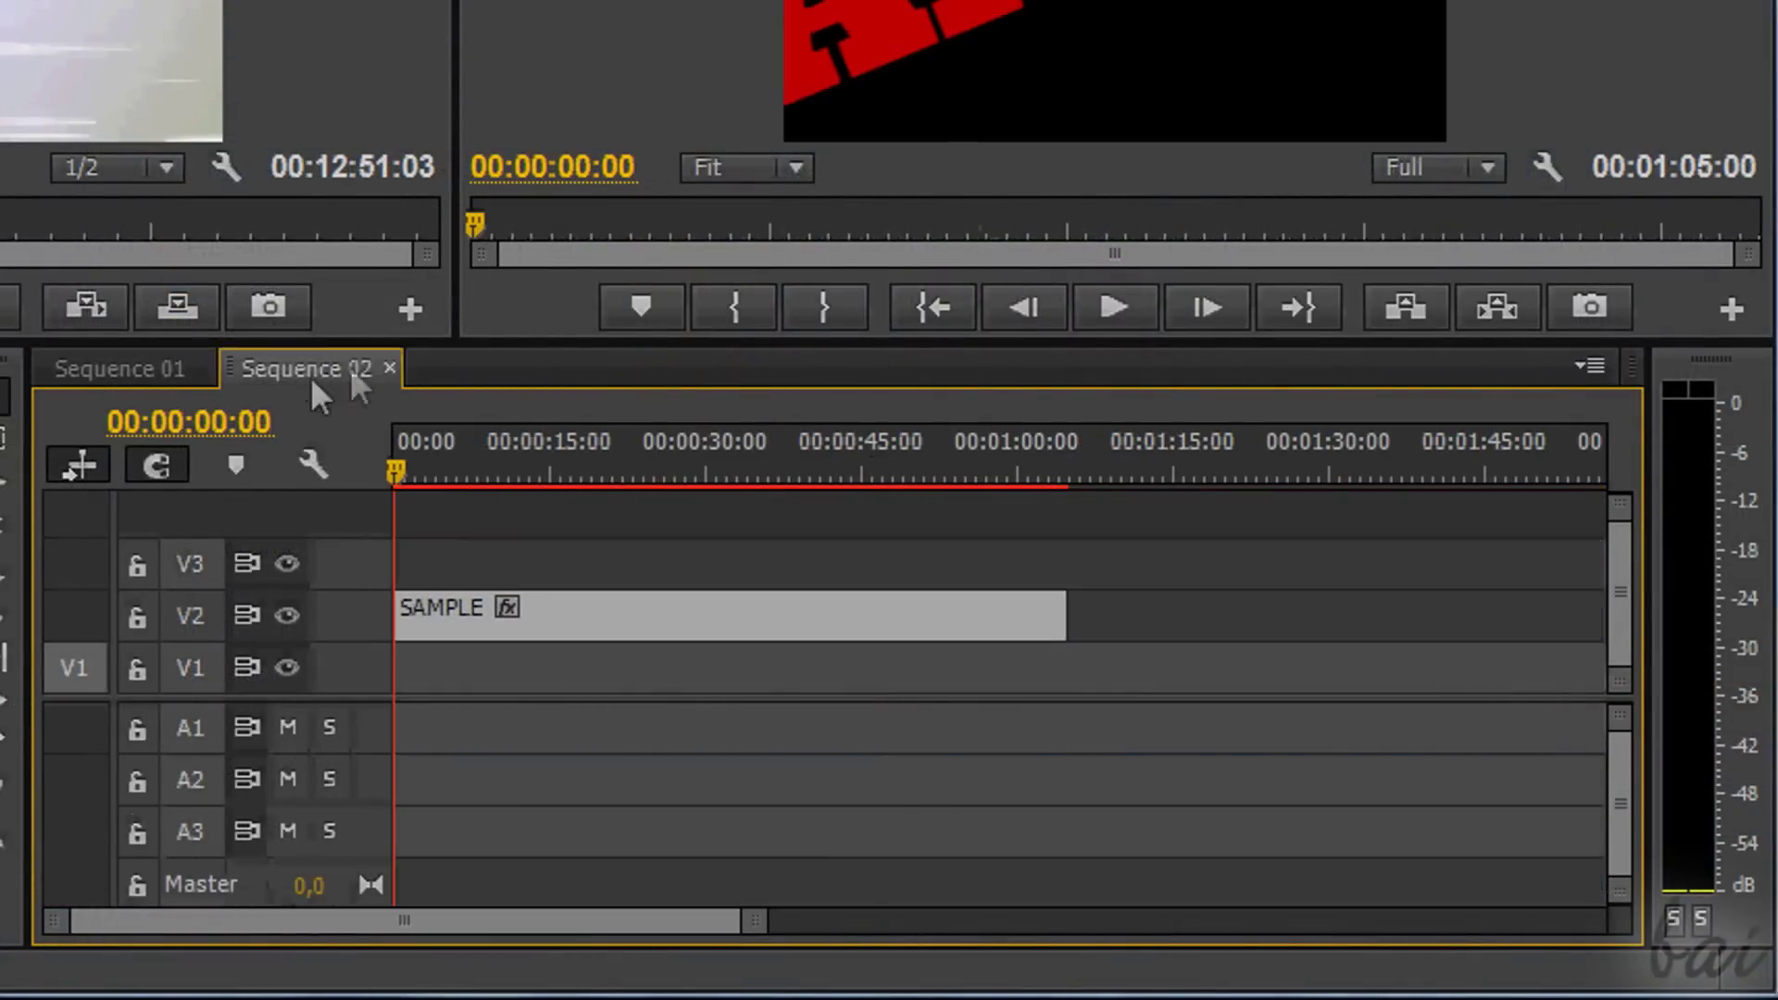
click(100, 368)
click(278, 370)
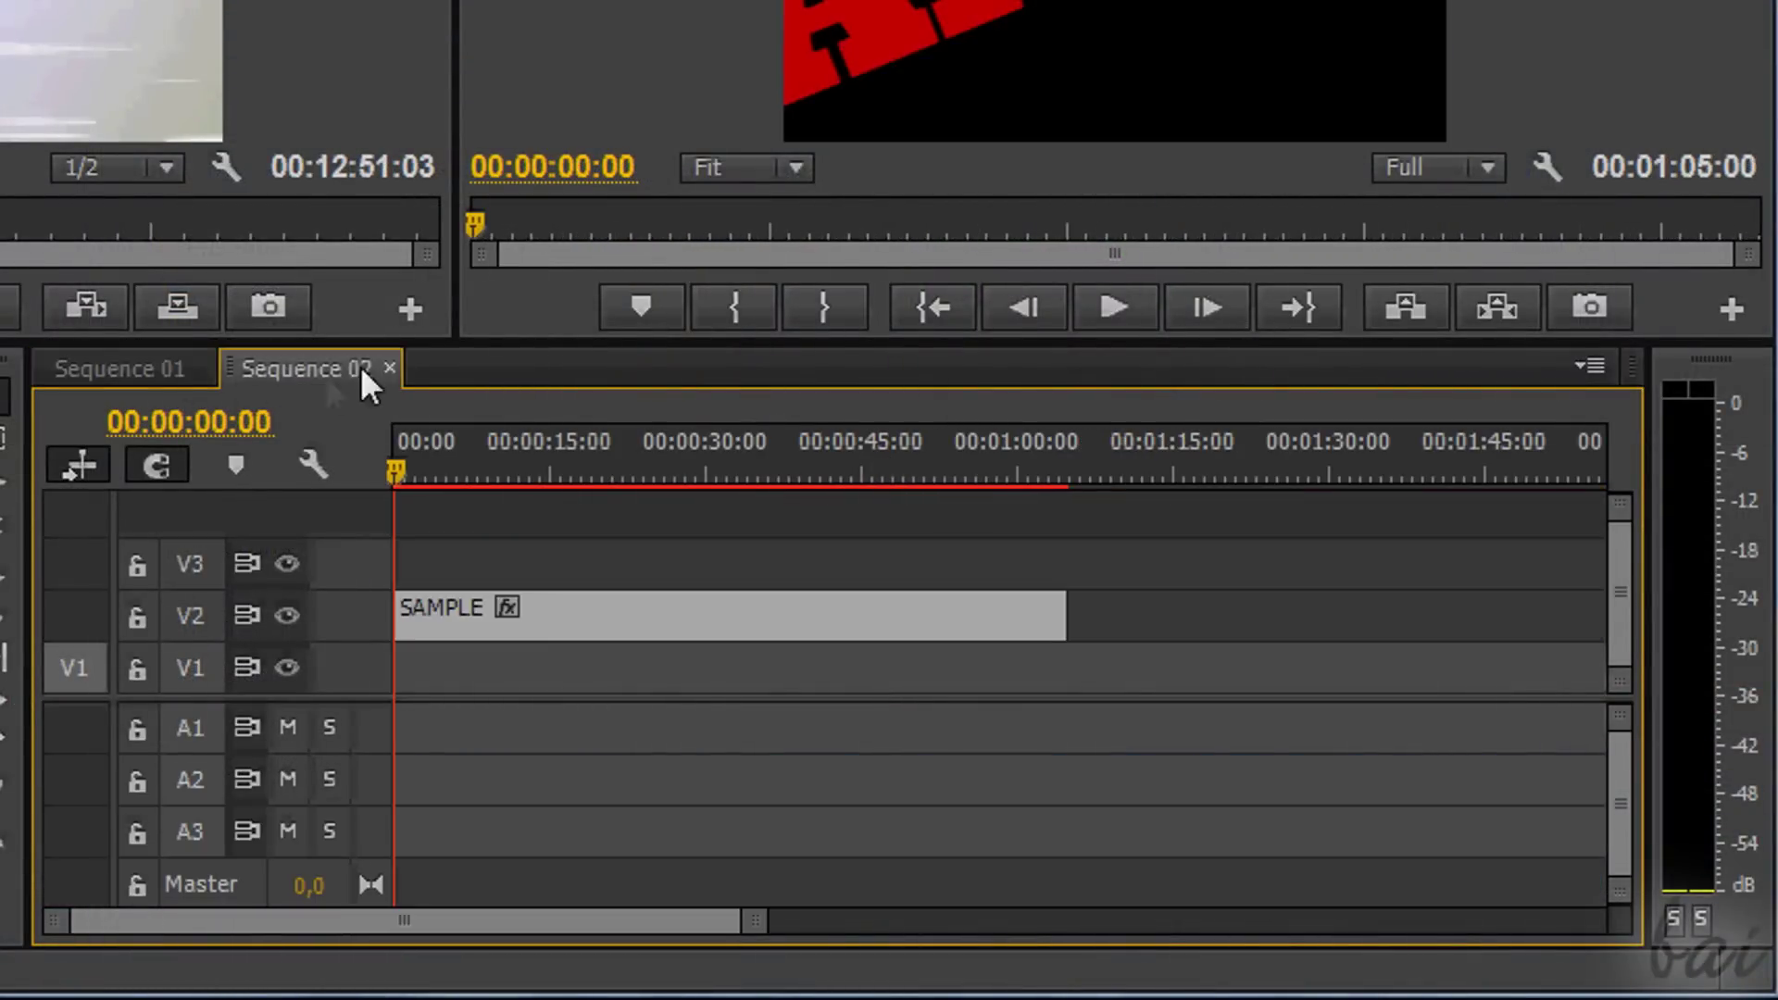
click(80, 371)
click(726, 564)
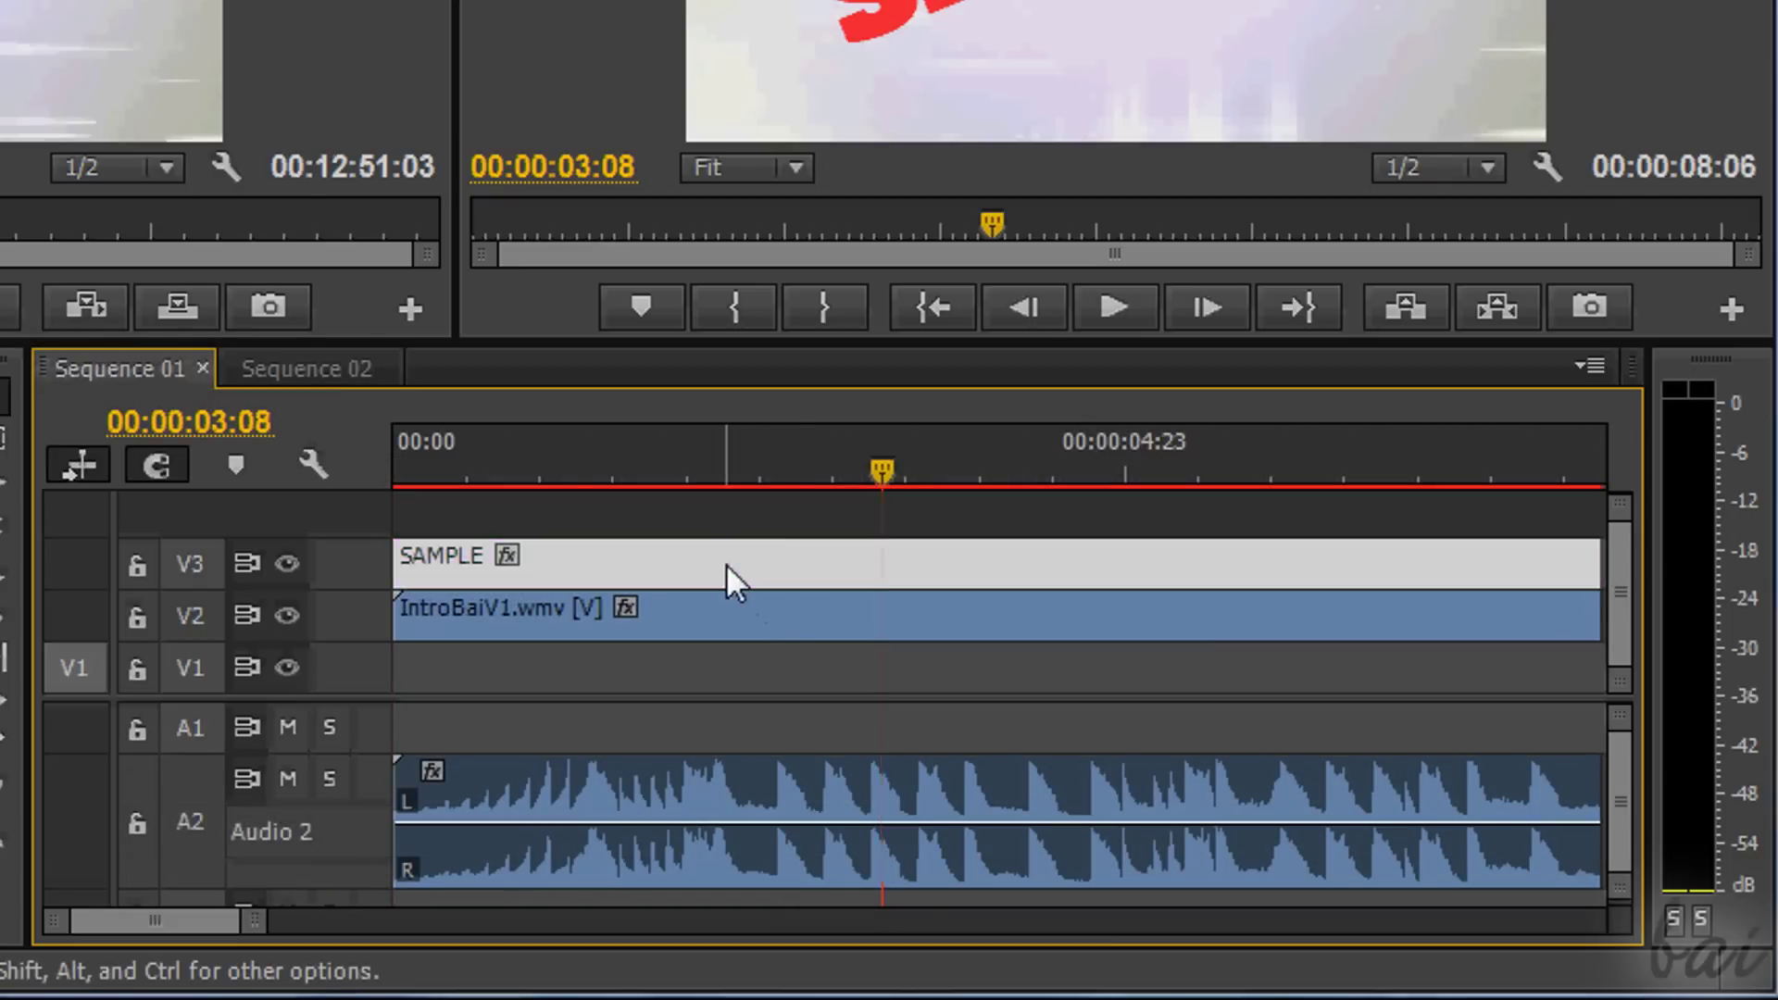
click(724, 621)
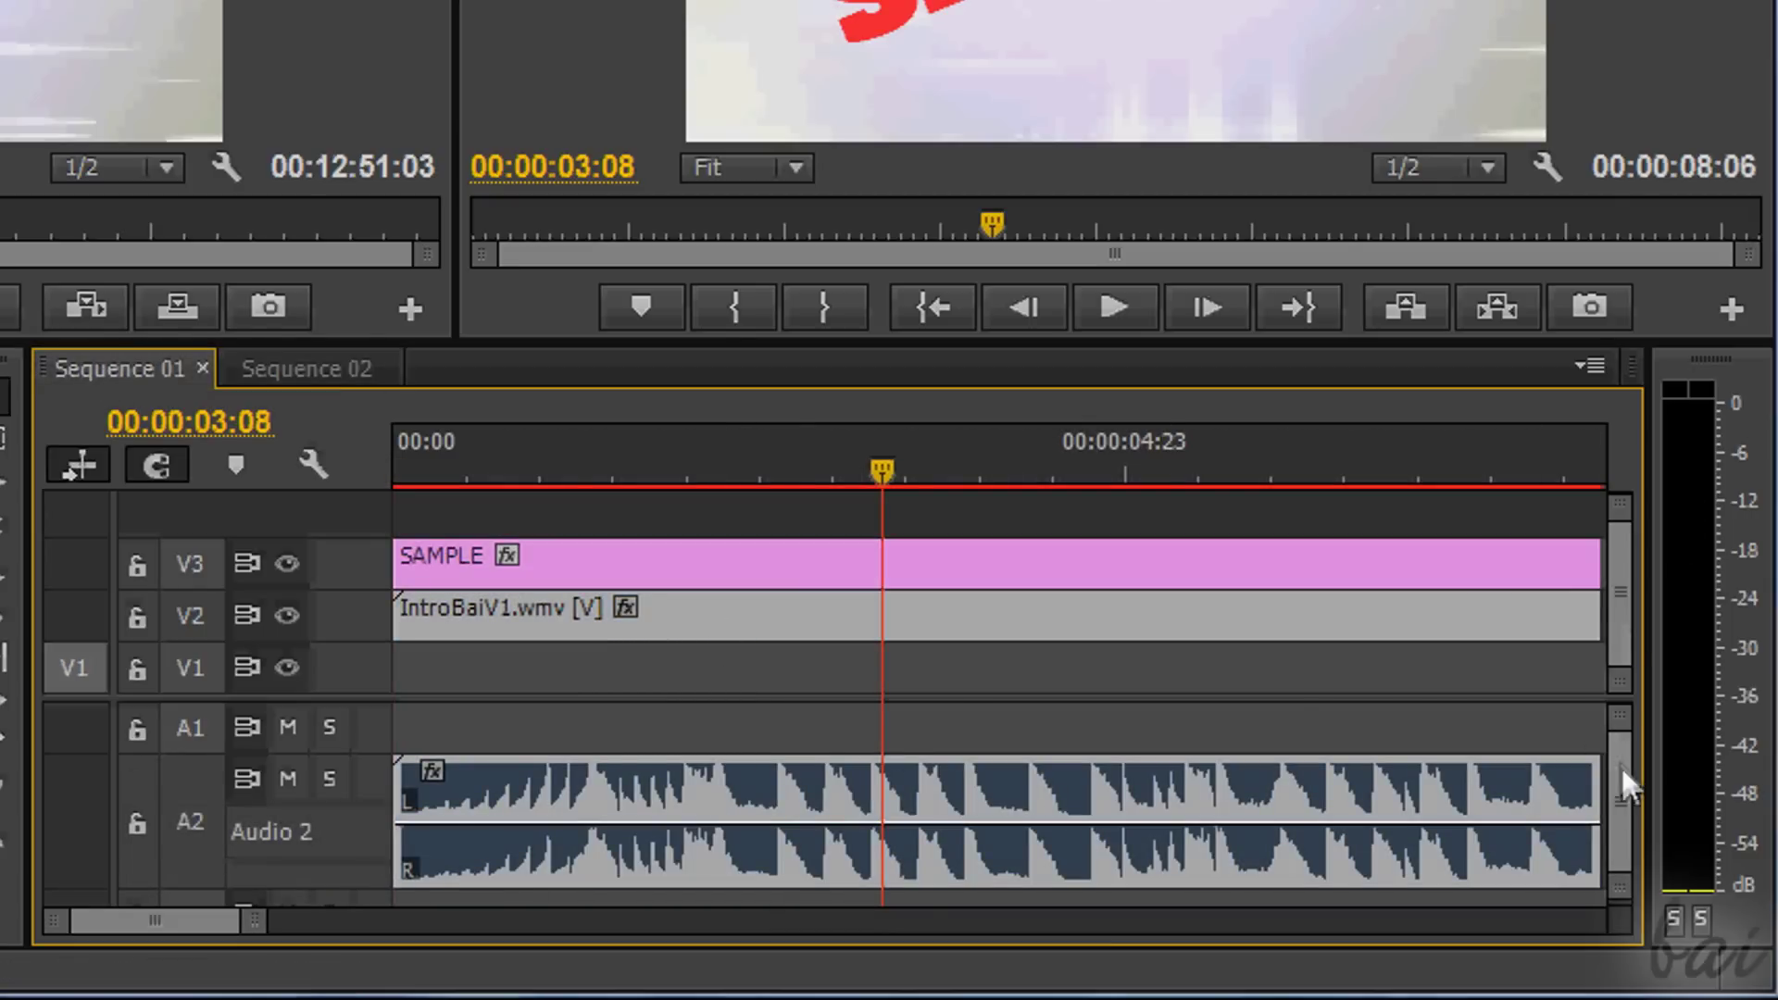
drag(1620, 765, 1624, 792)
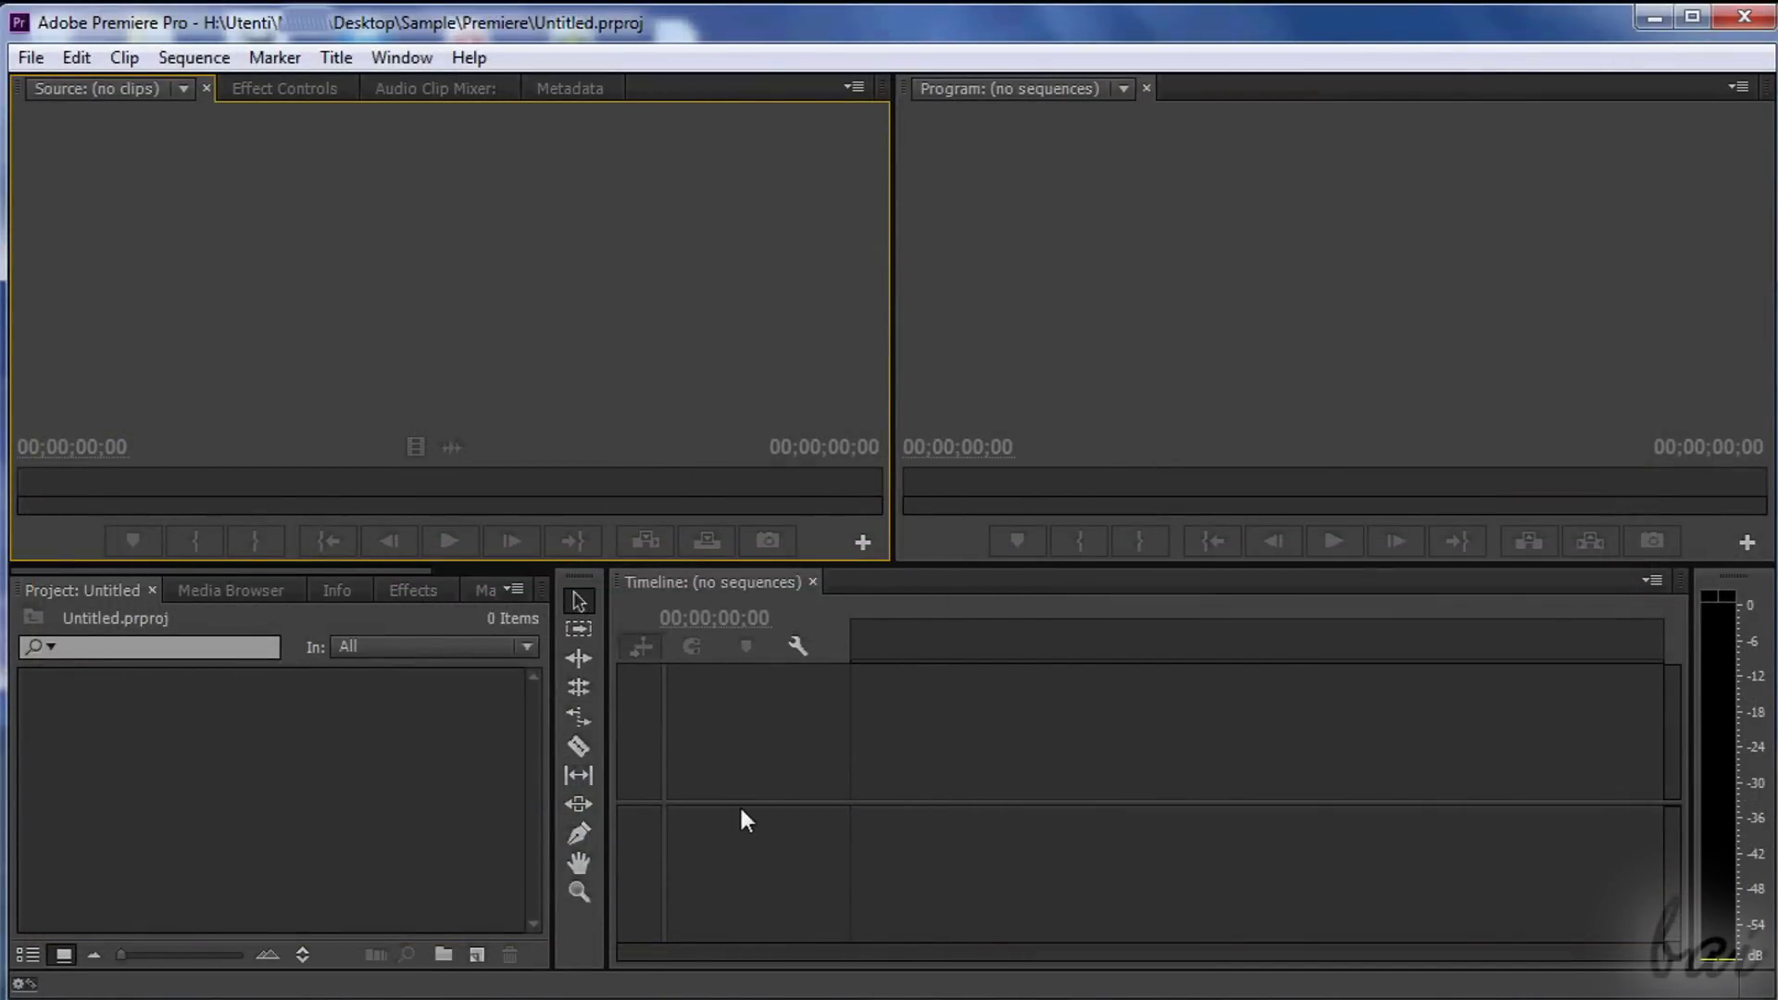
Start a DV PAL sequence, checking editing mode and pixel aspect ratio, and begin naming it Main Sequence.
key(ctrl+n)
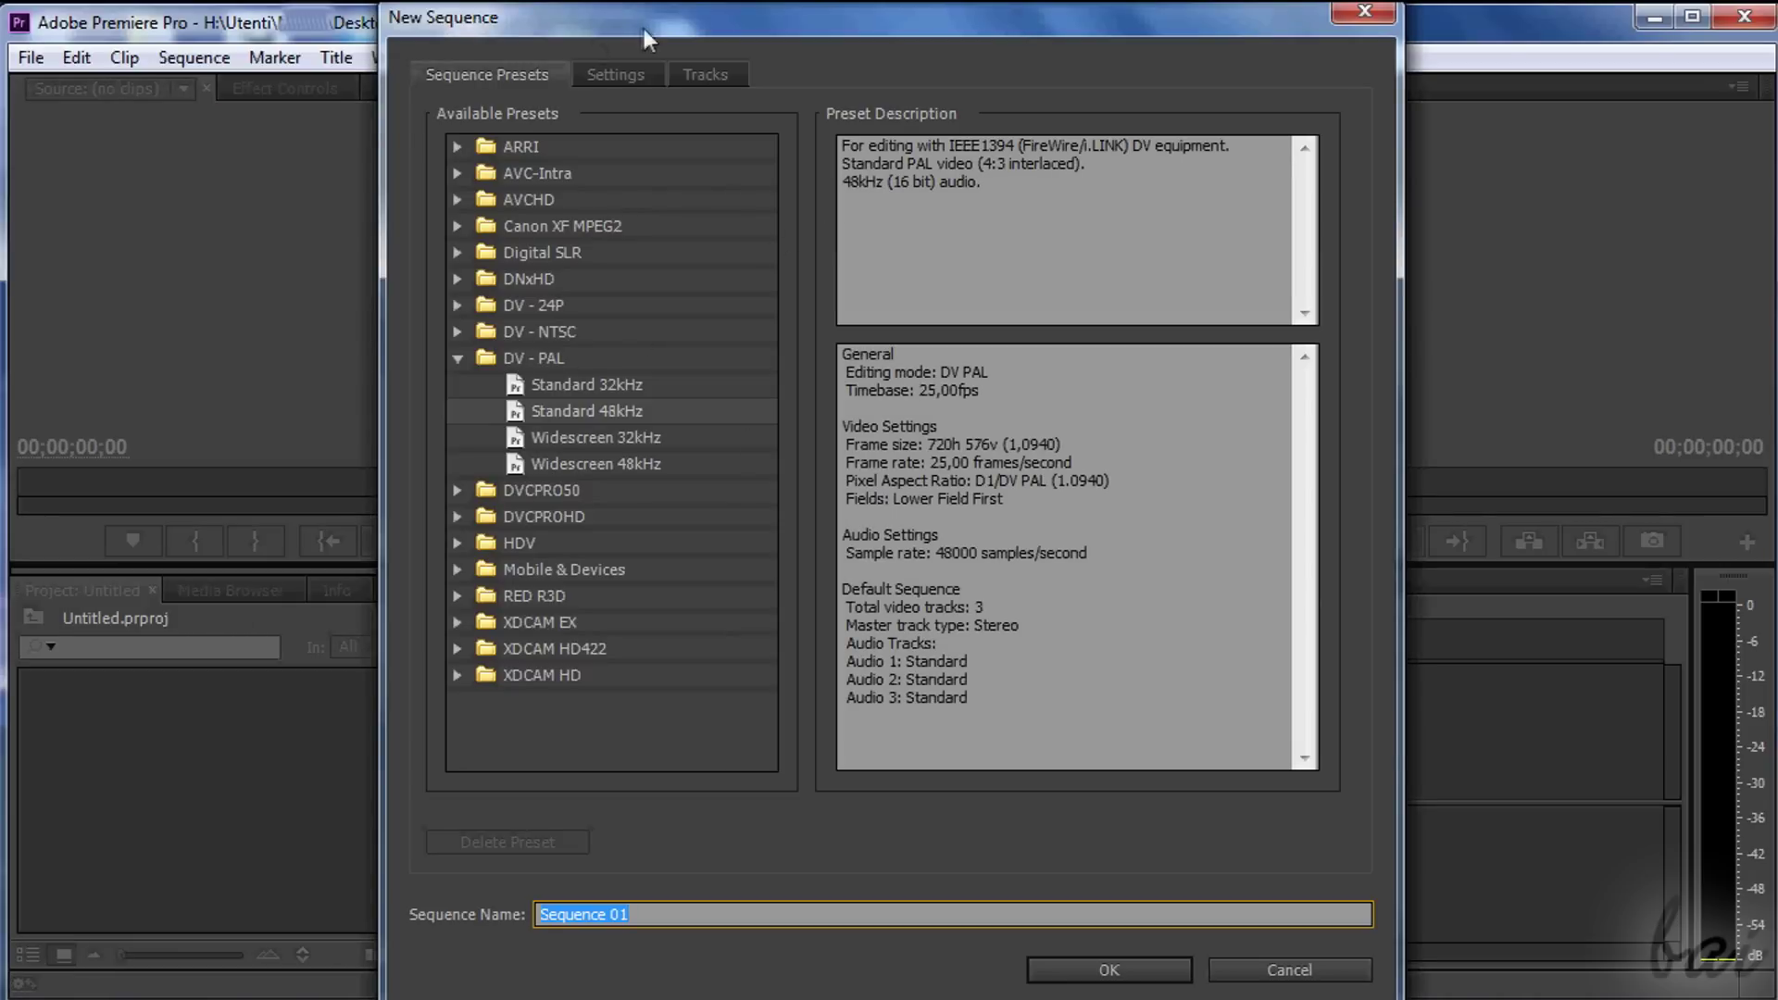
click(632, 82)
click(678, 121)
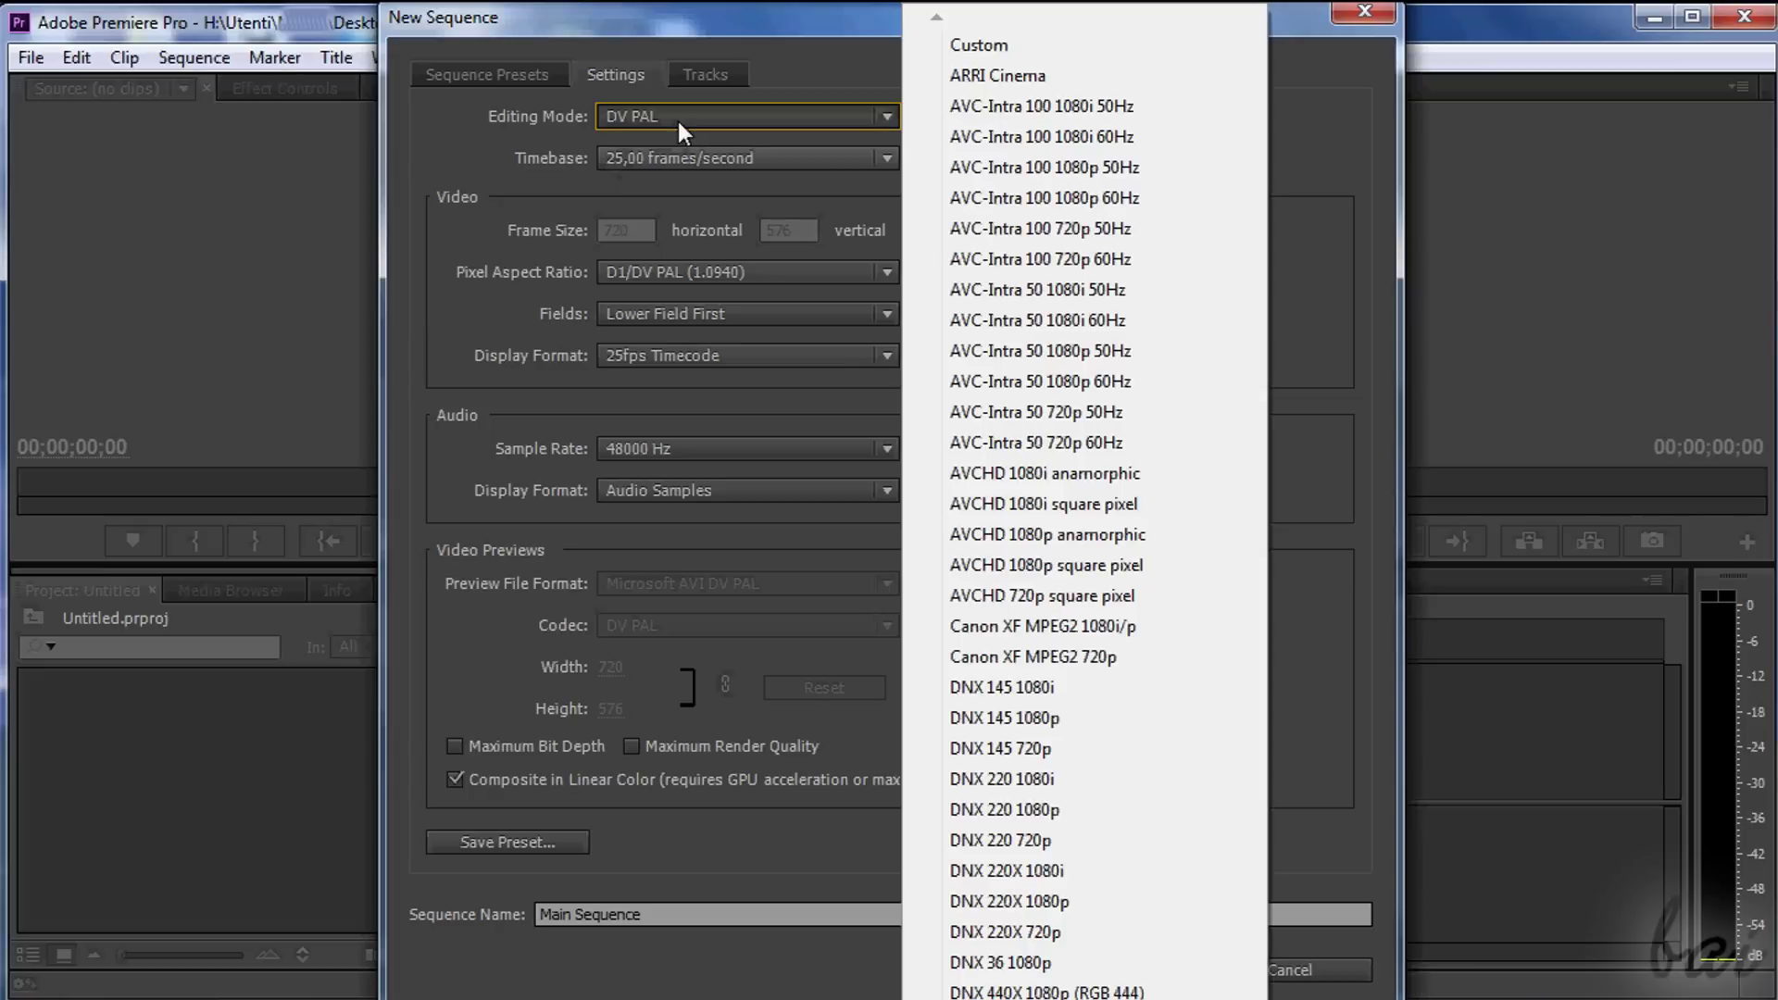
click(678, 121)
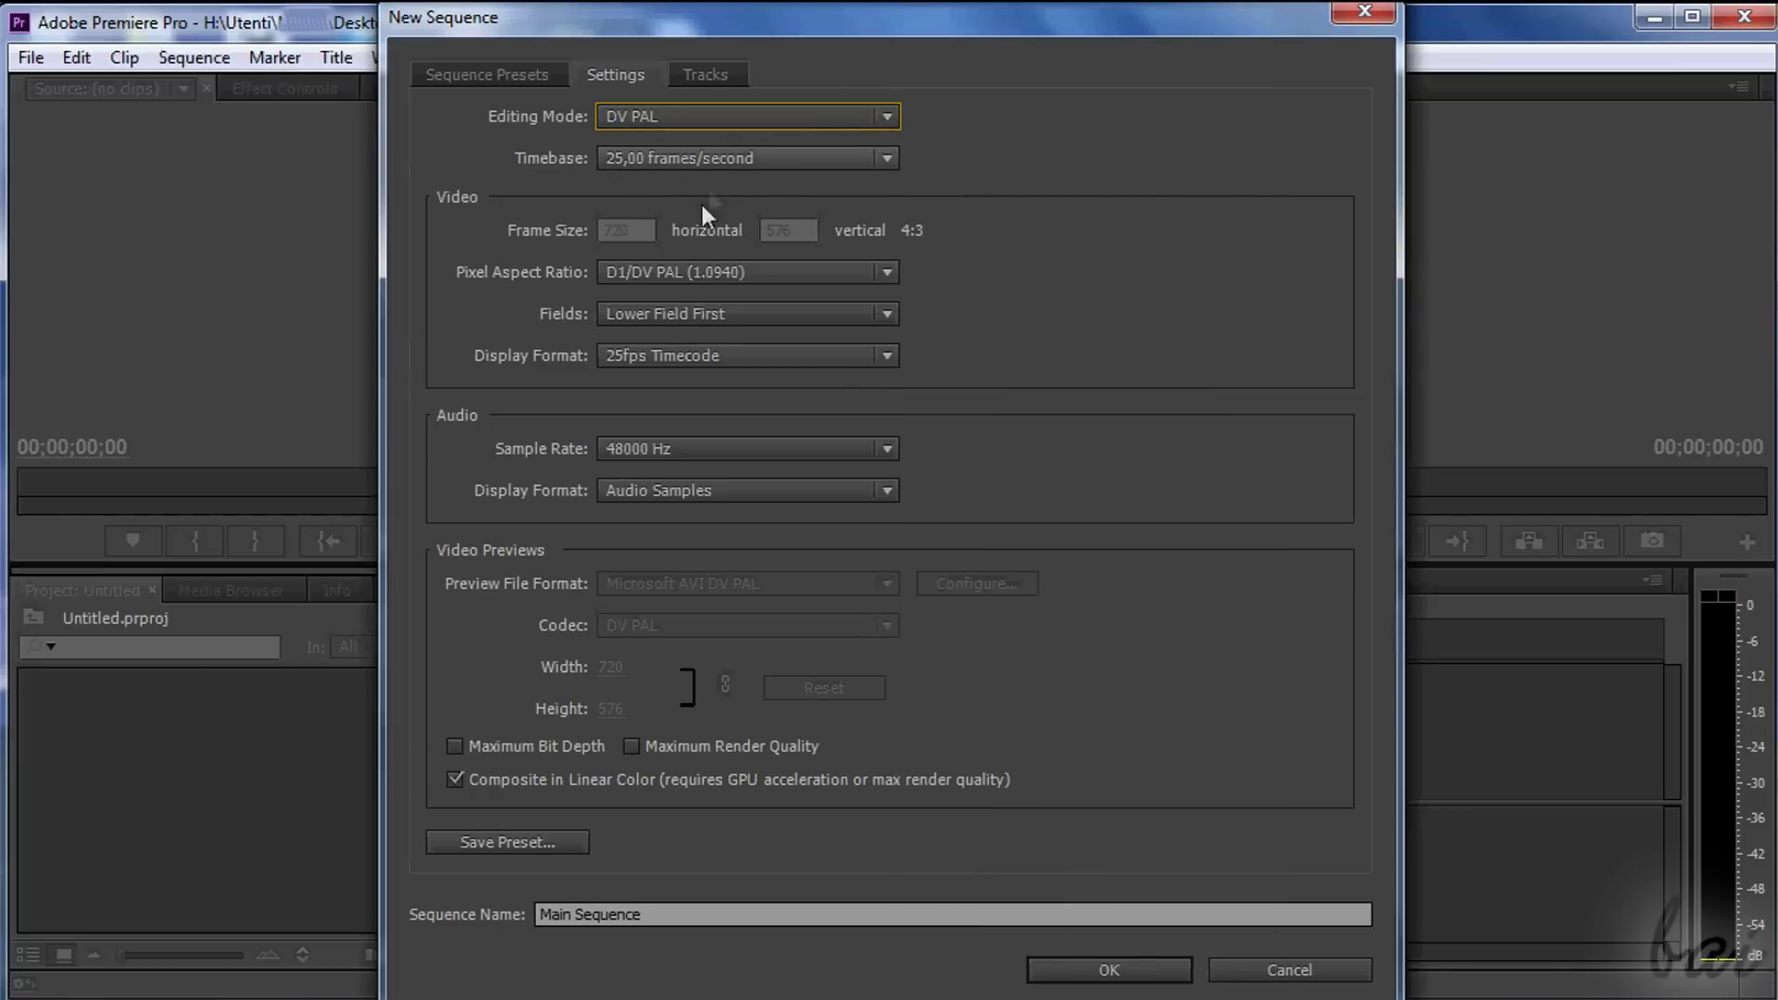
click(749, 270)
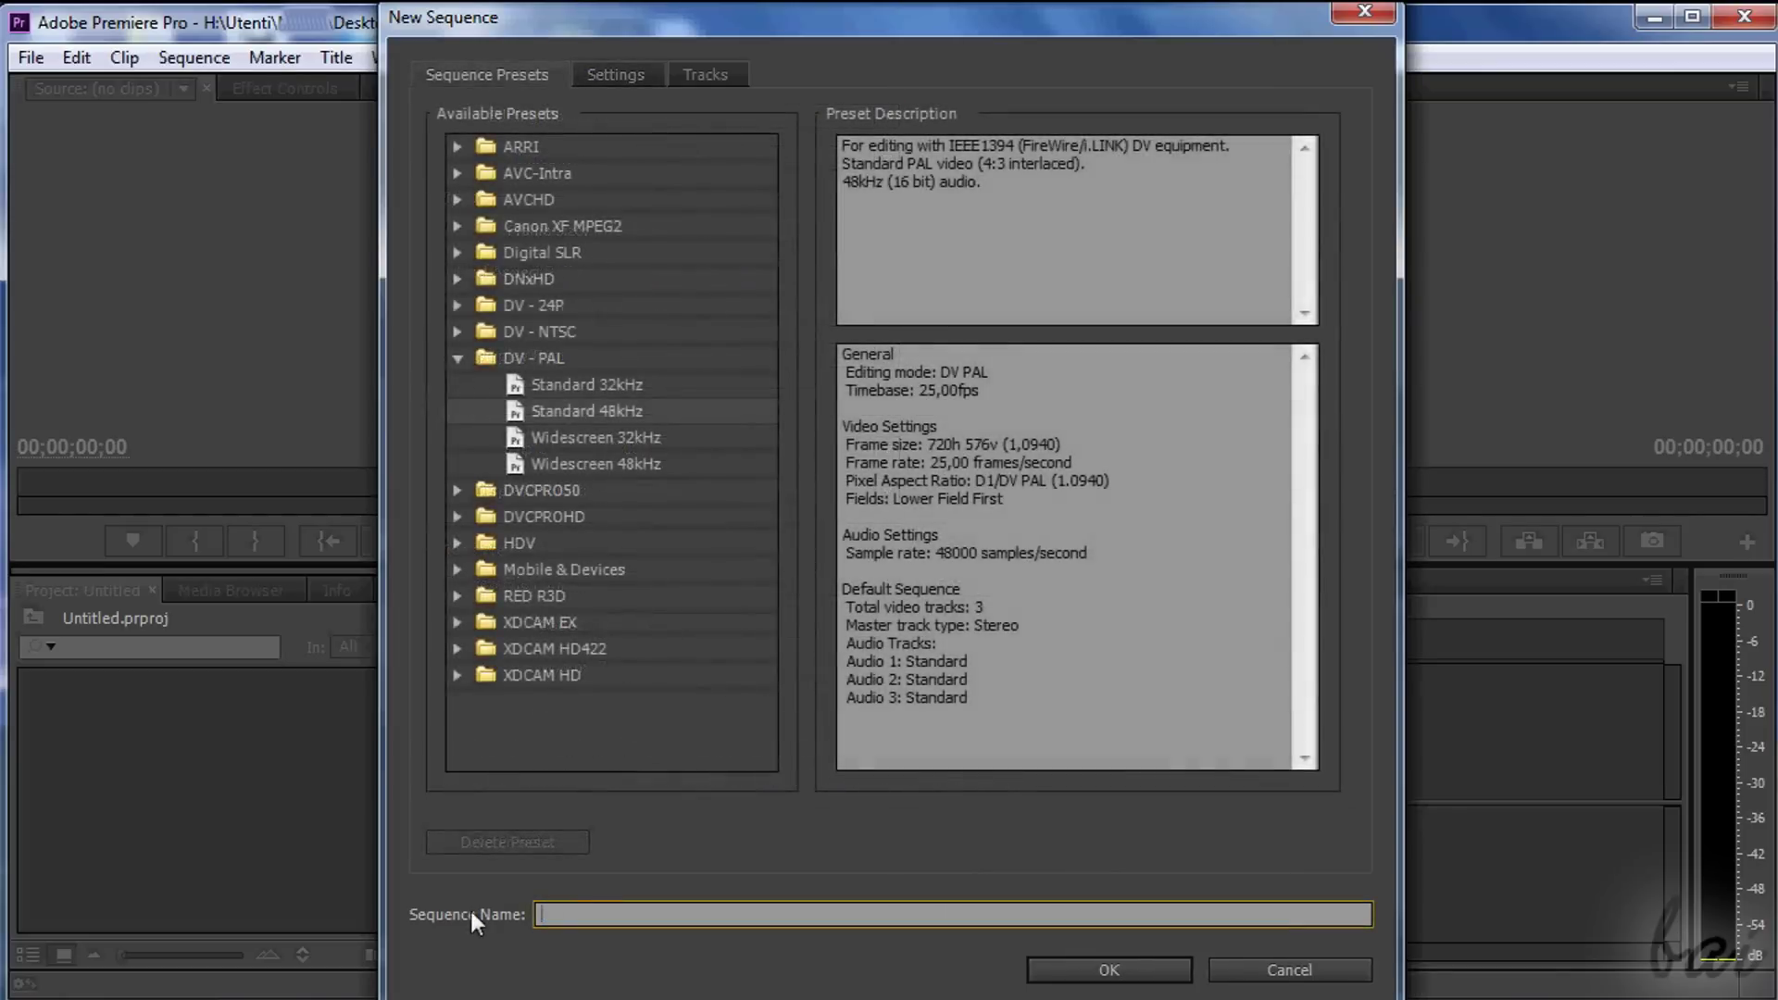
text(Ma)
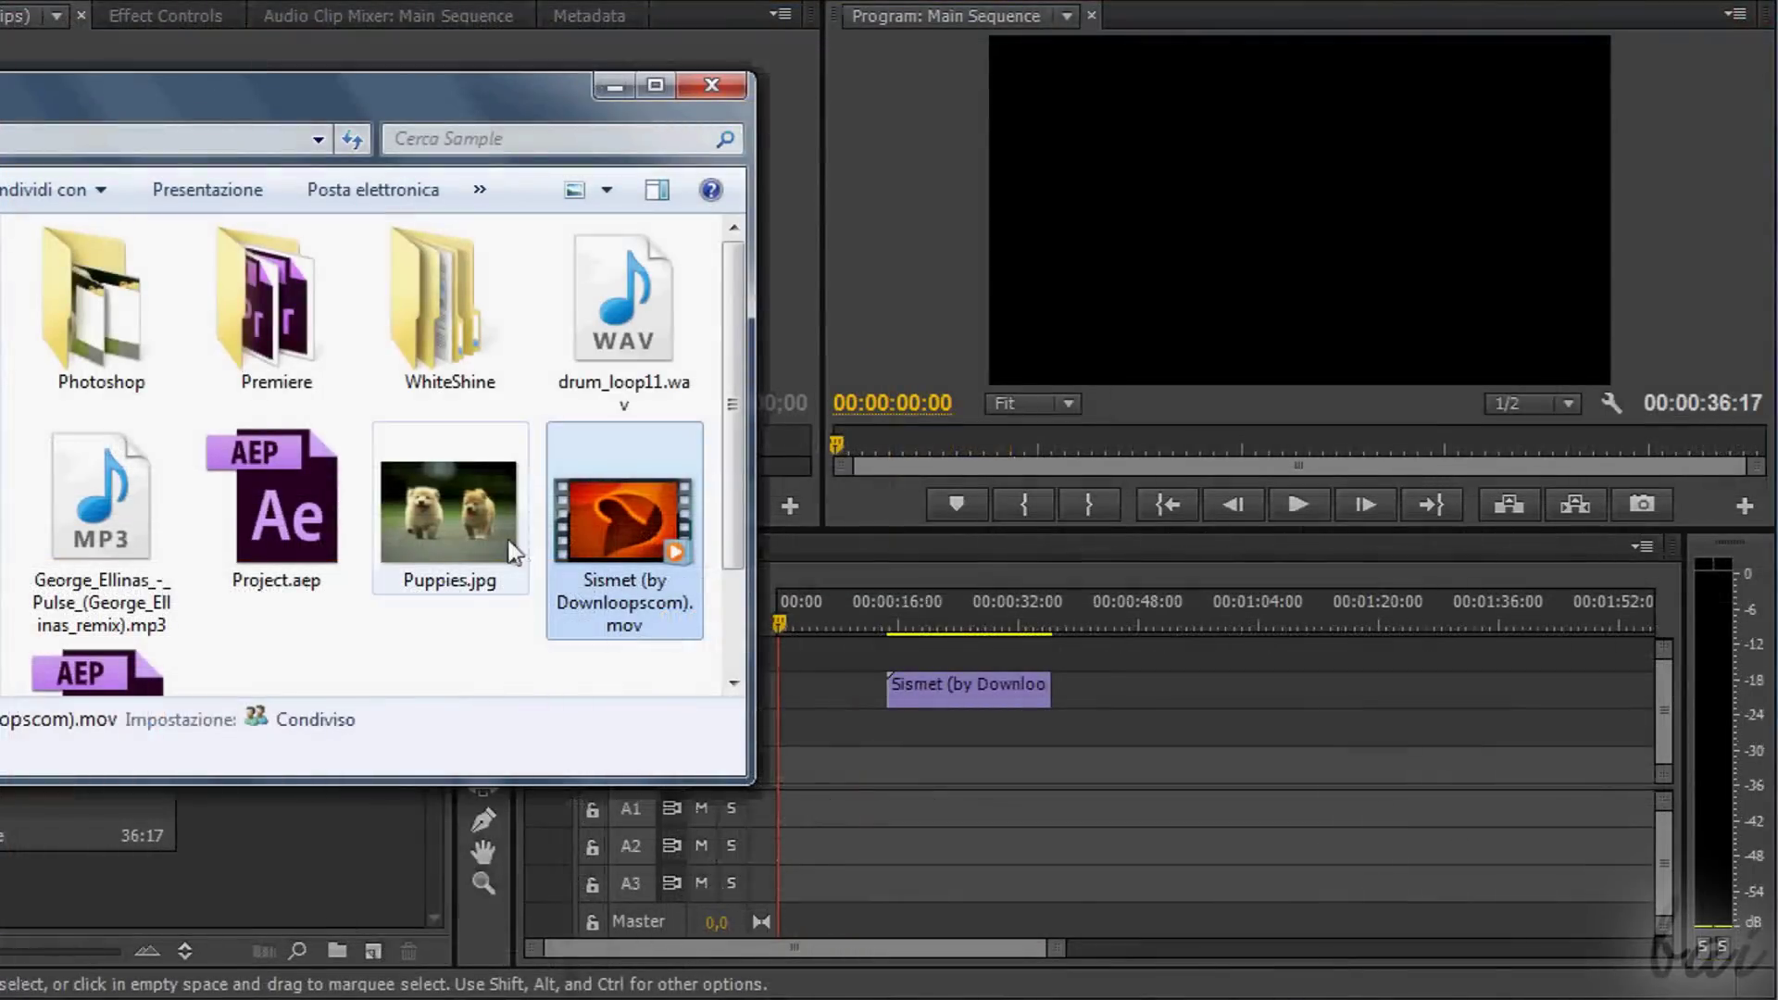
Add Puppies.jpg and drum_loop11.wav, then put Sismet and the audio at the start and Pup on V2.
drag(449, 514, 1190, 696)
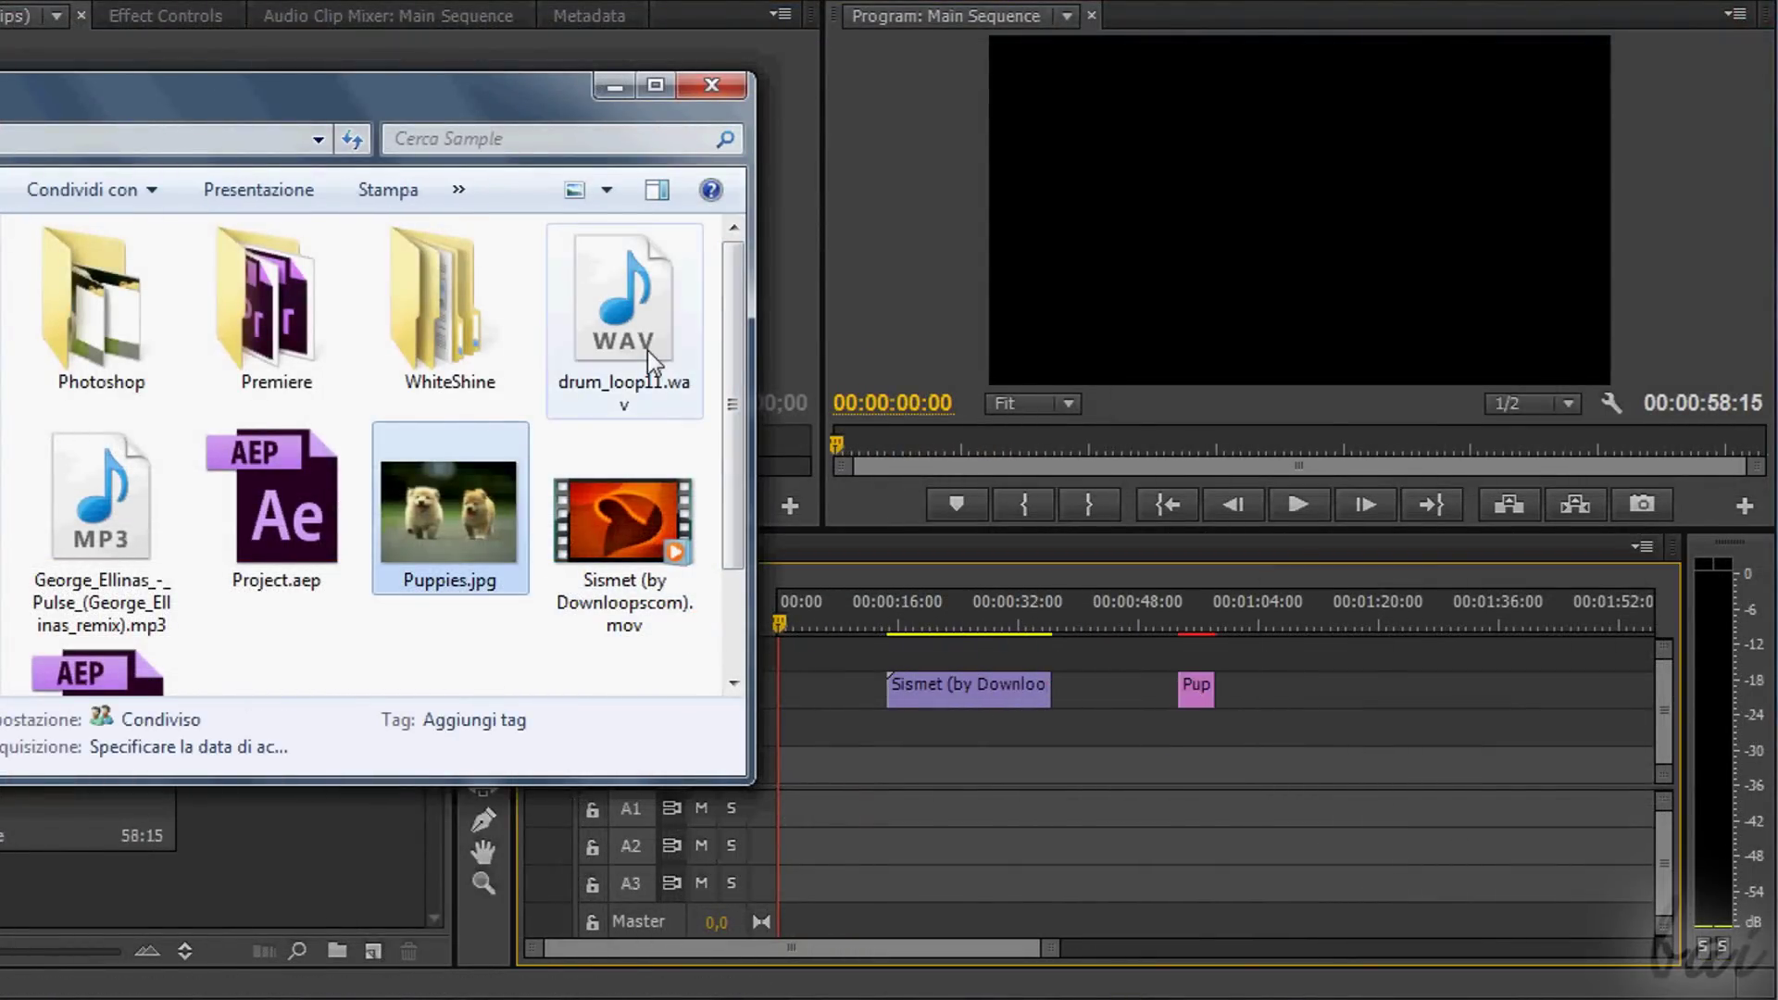
drag(651, 361, 978, 862)
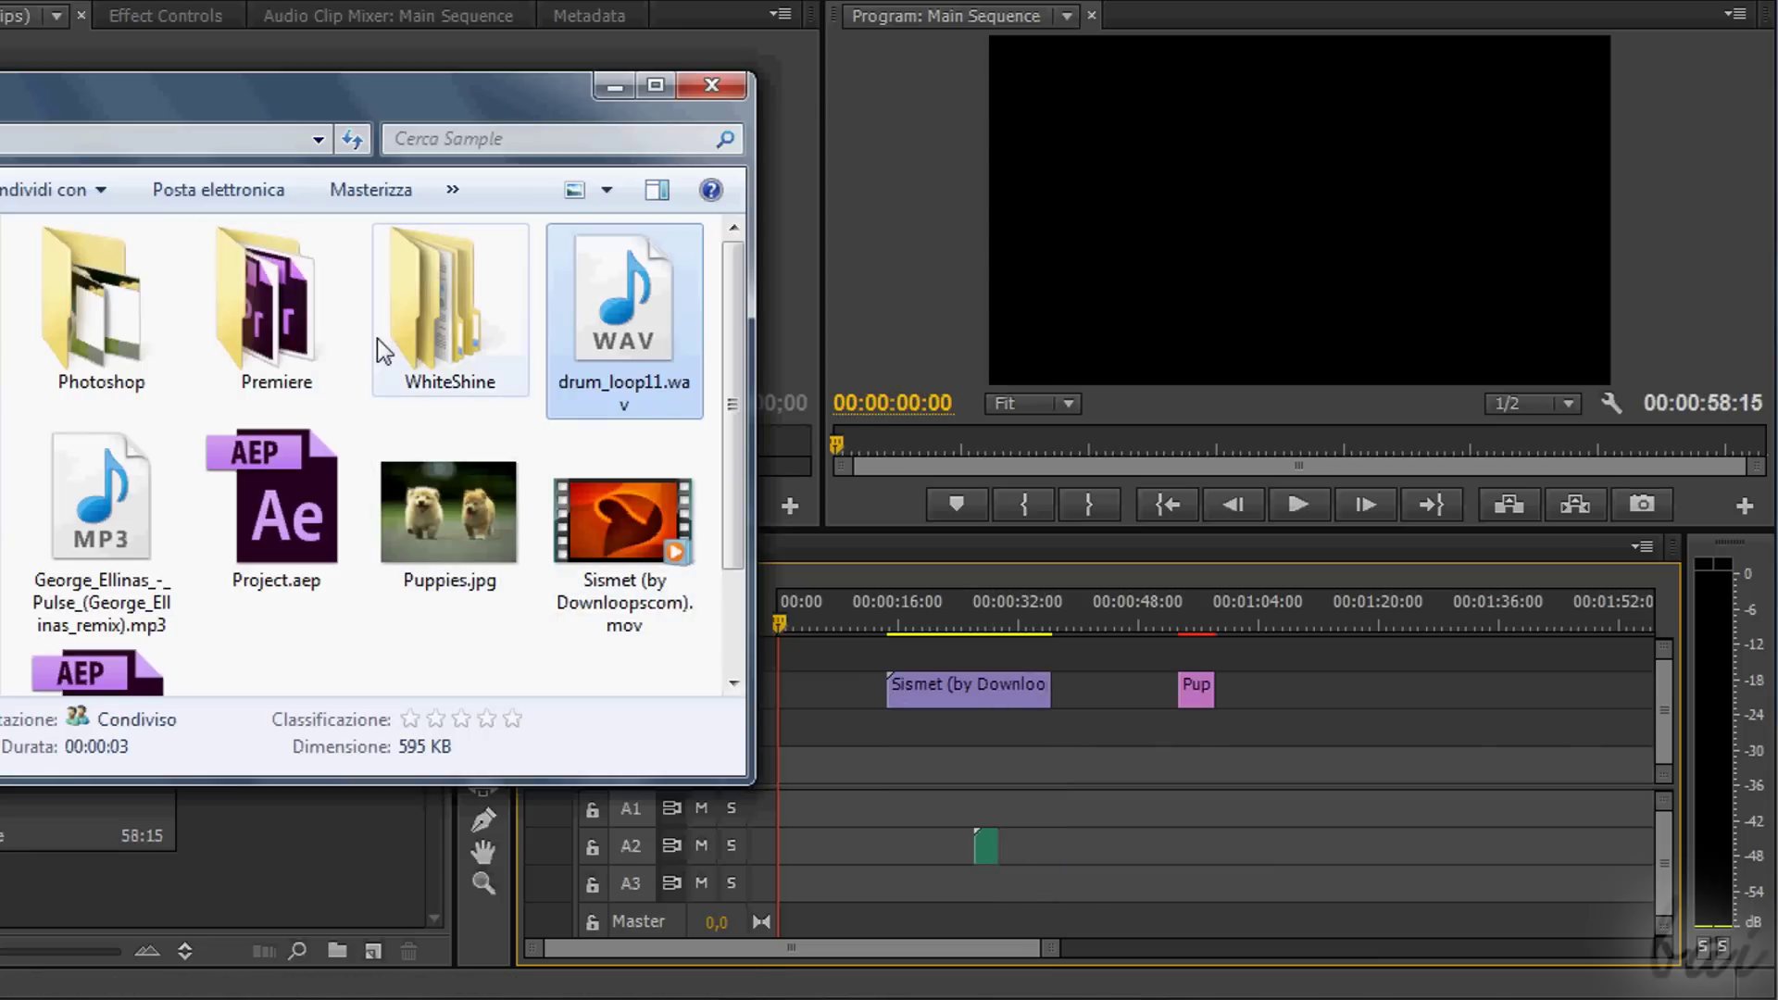
click(613, 86)
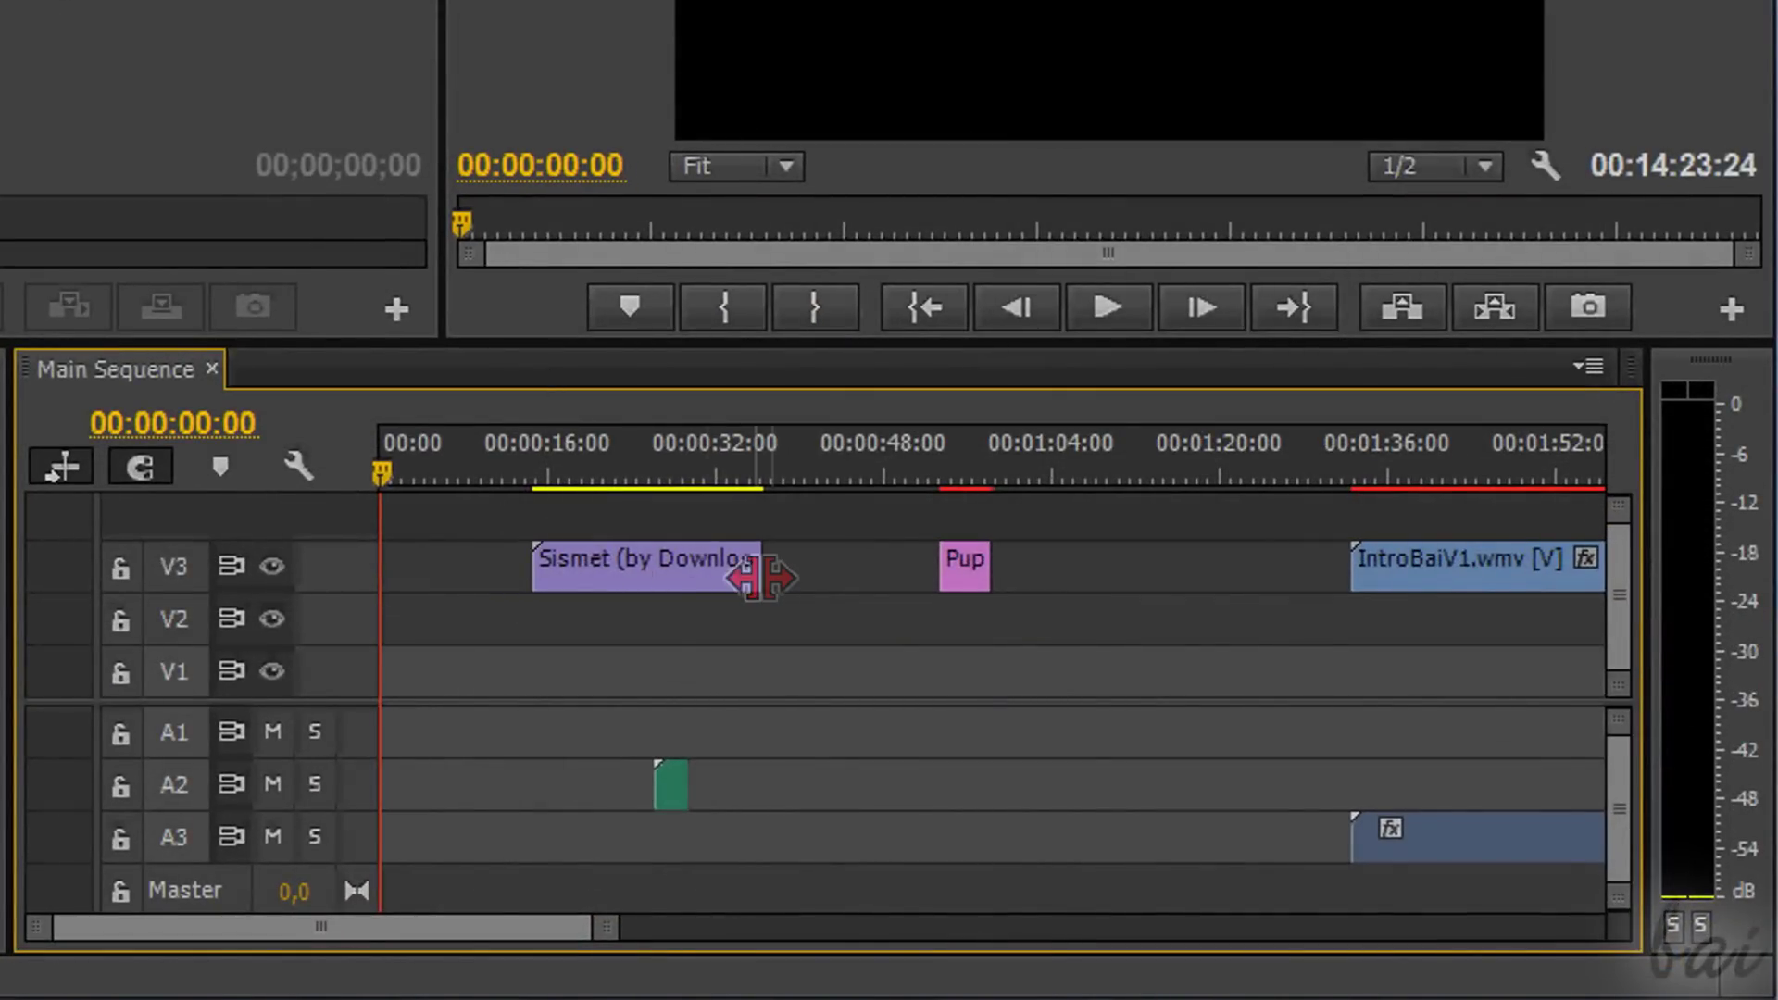
drag(648, 574, 493, 577)
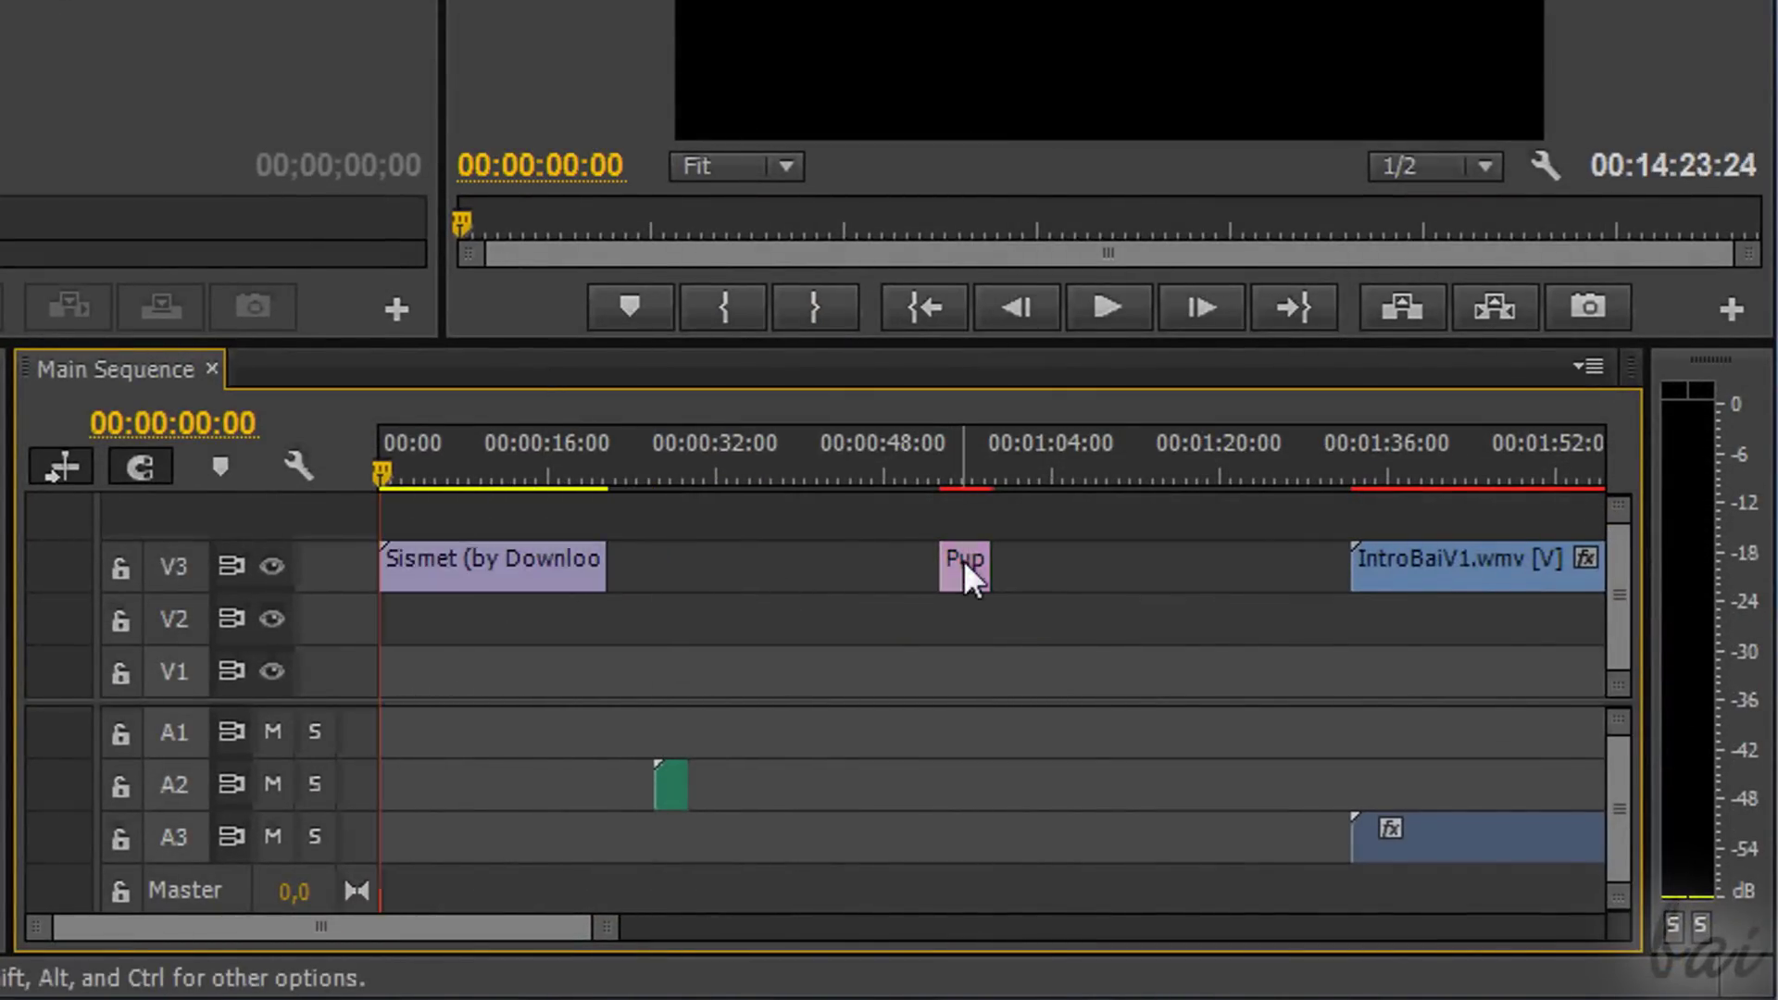
drag(963, 559, 639, 623)
drag(670, 789, 407, 789)
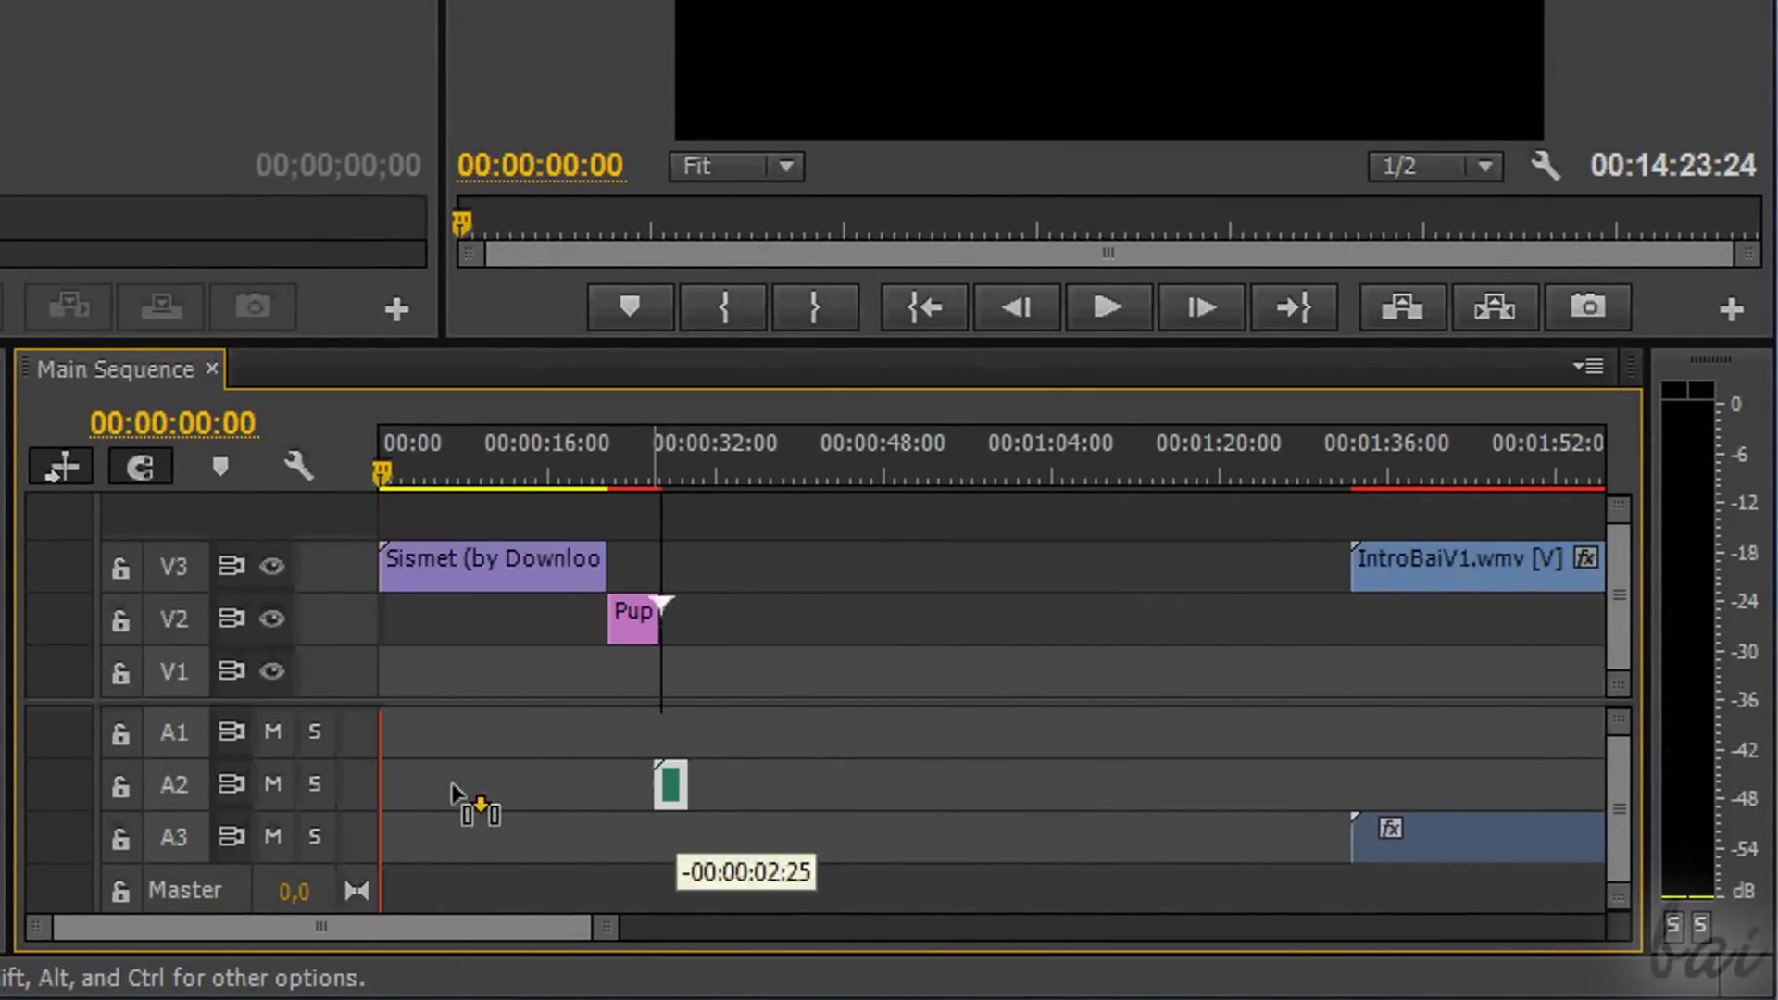
Zoom into the timeline and shift the linked IntroBaiV1.wmv video and audio later.
key(equal)
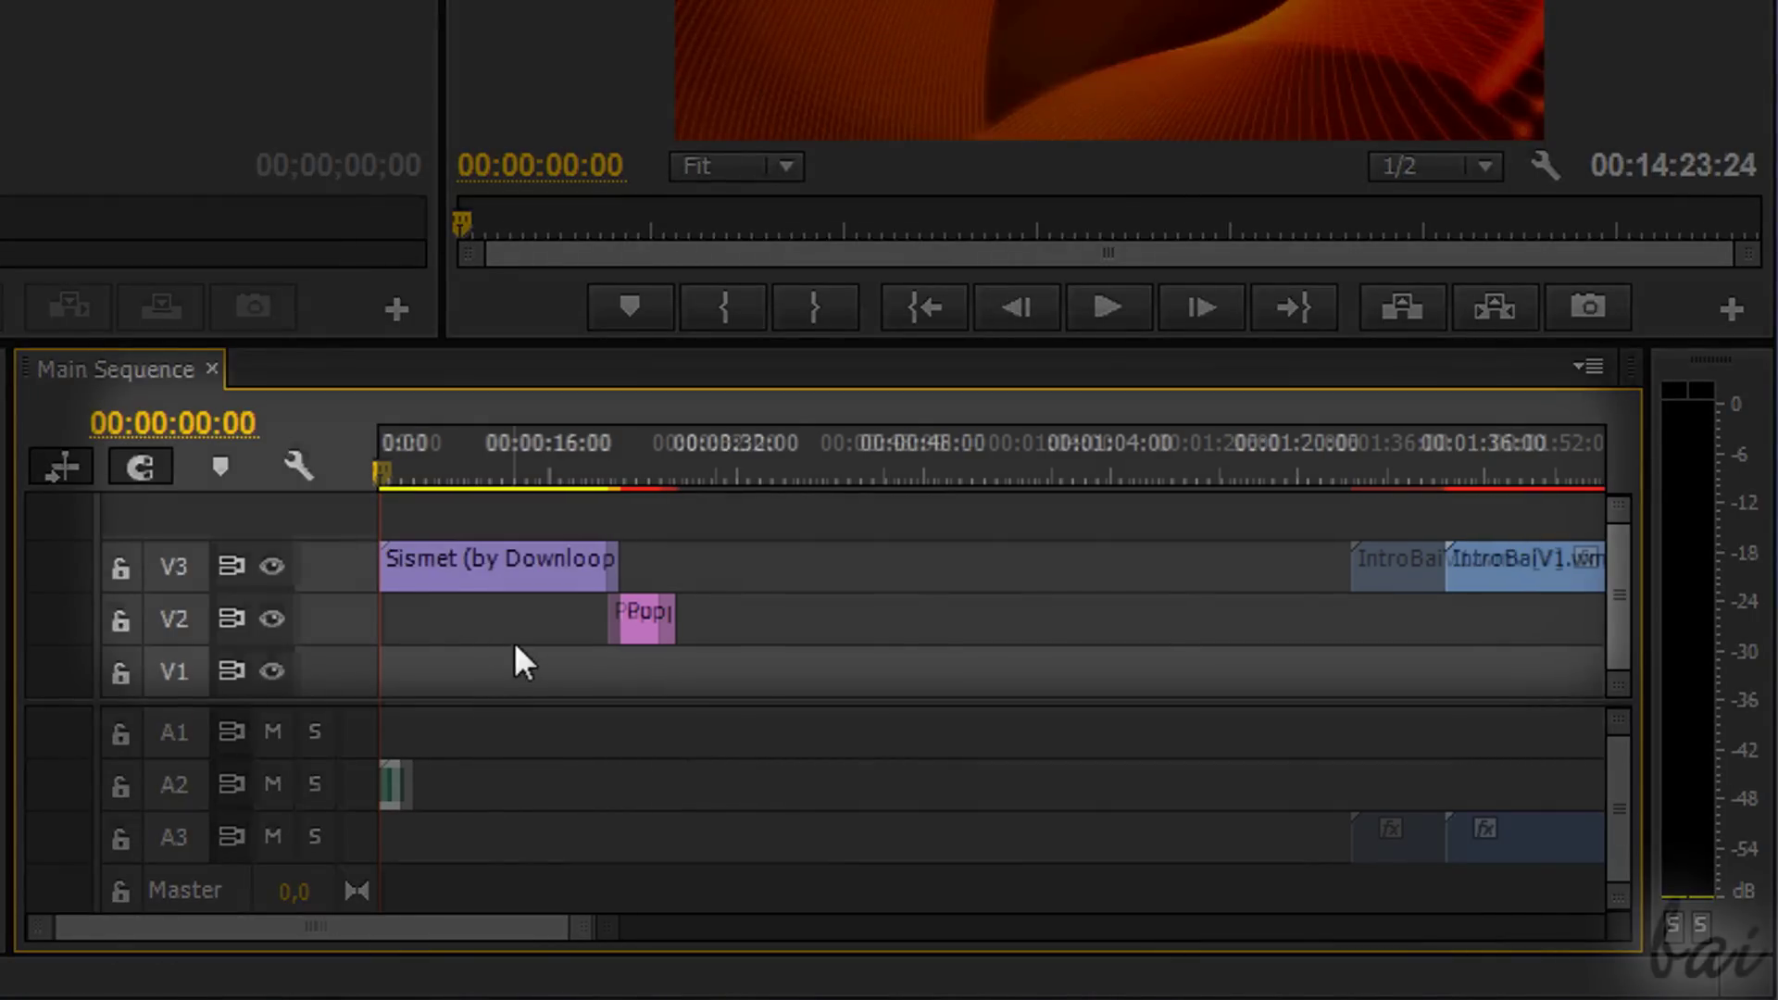
key(equal)
drag(366, 916, 280, 925)
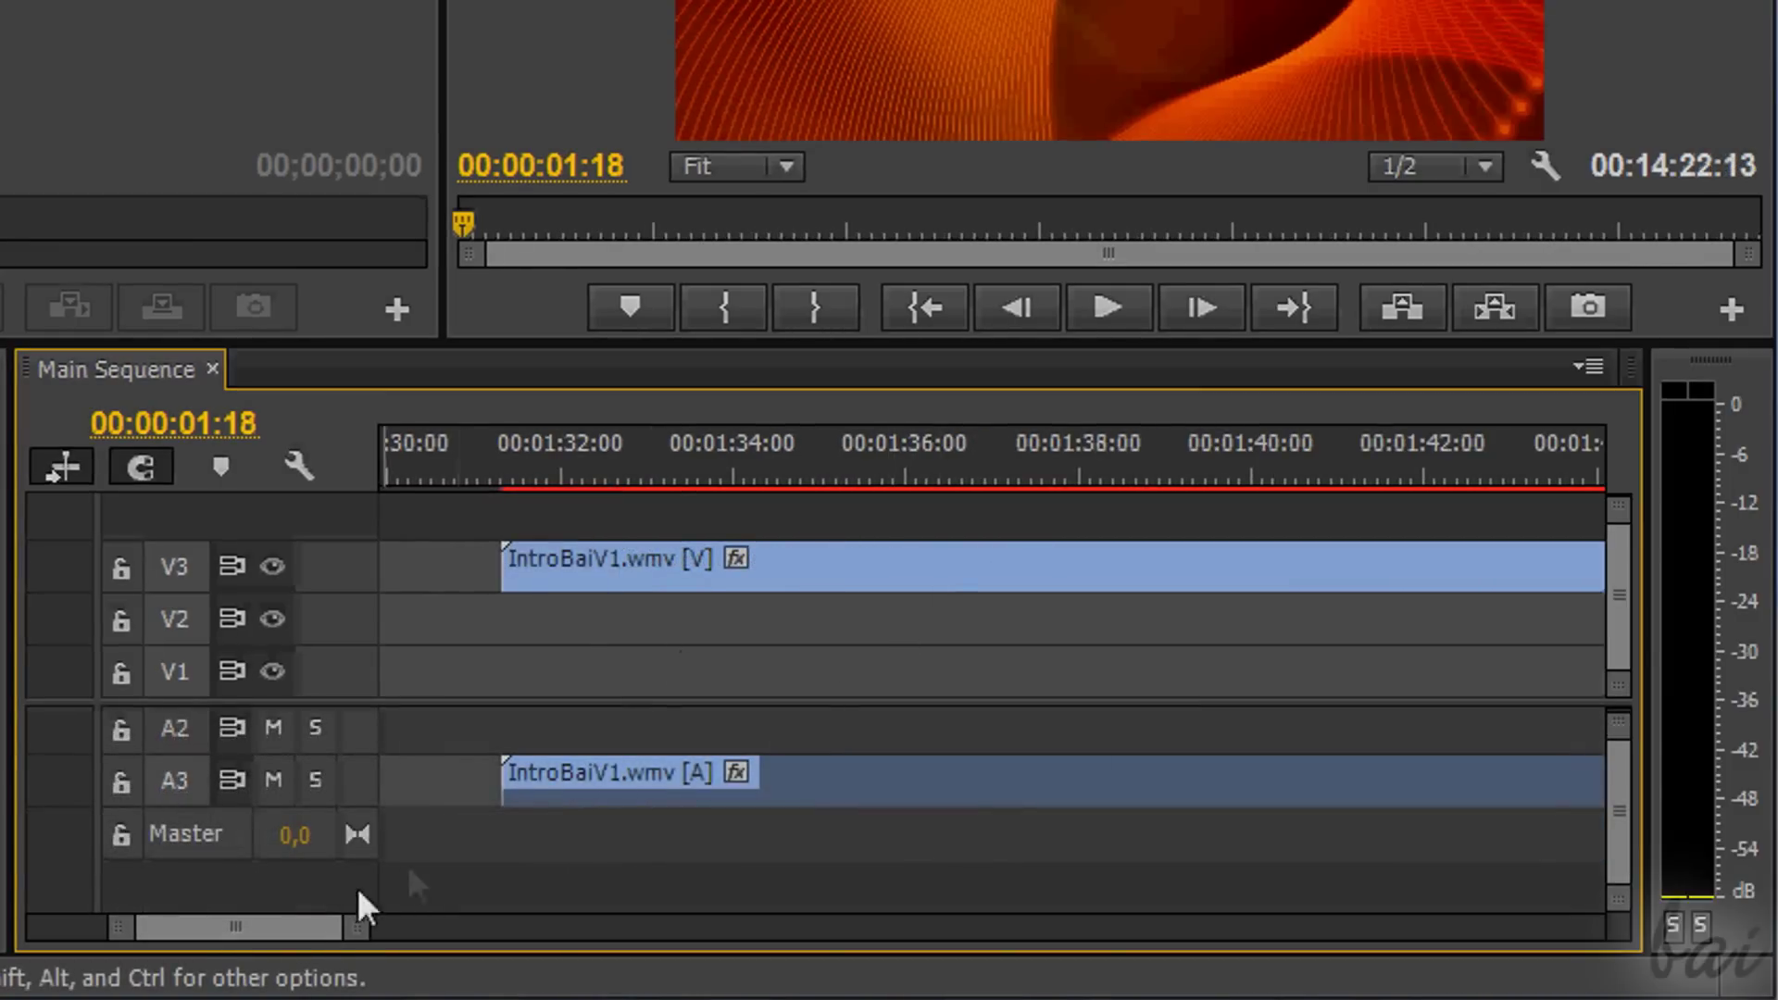
drag(269, 931, 258, 932)
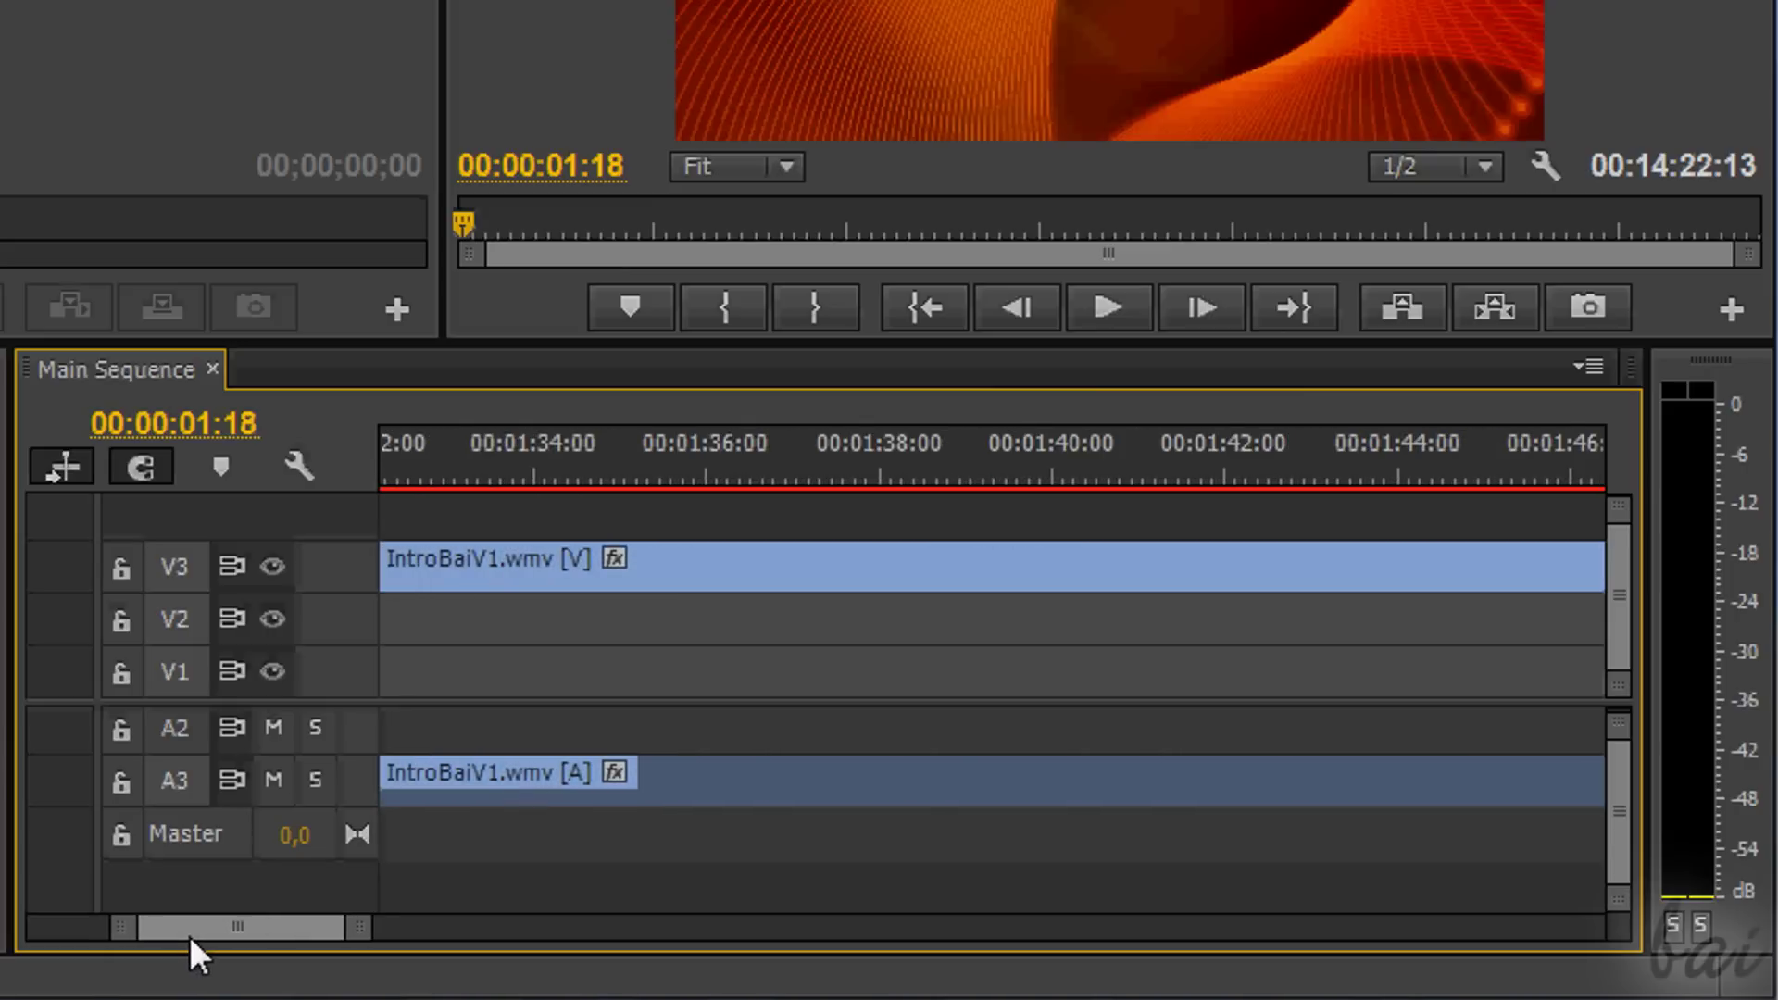
drag(192, 935, 185, 935)
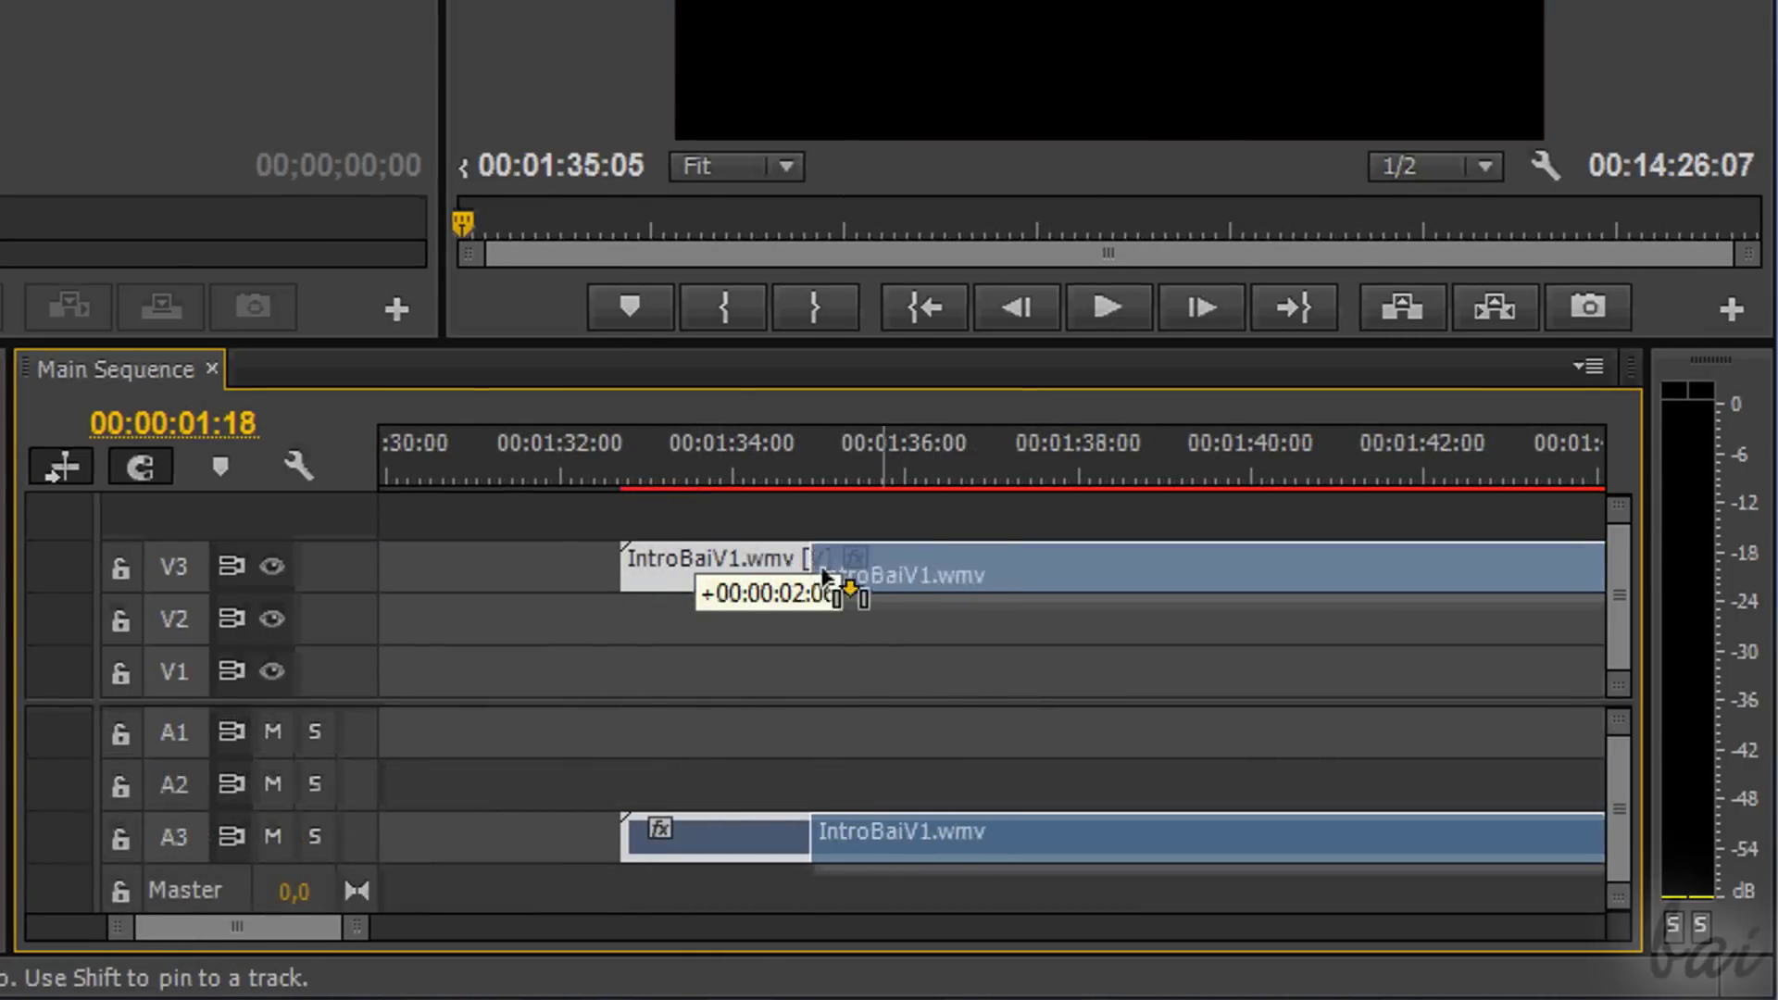
drag(765, 574, 1111, 576)
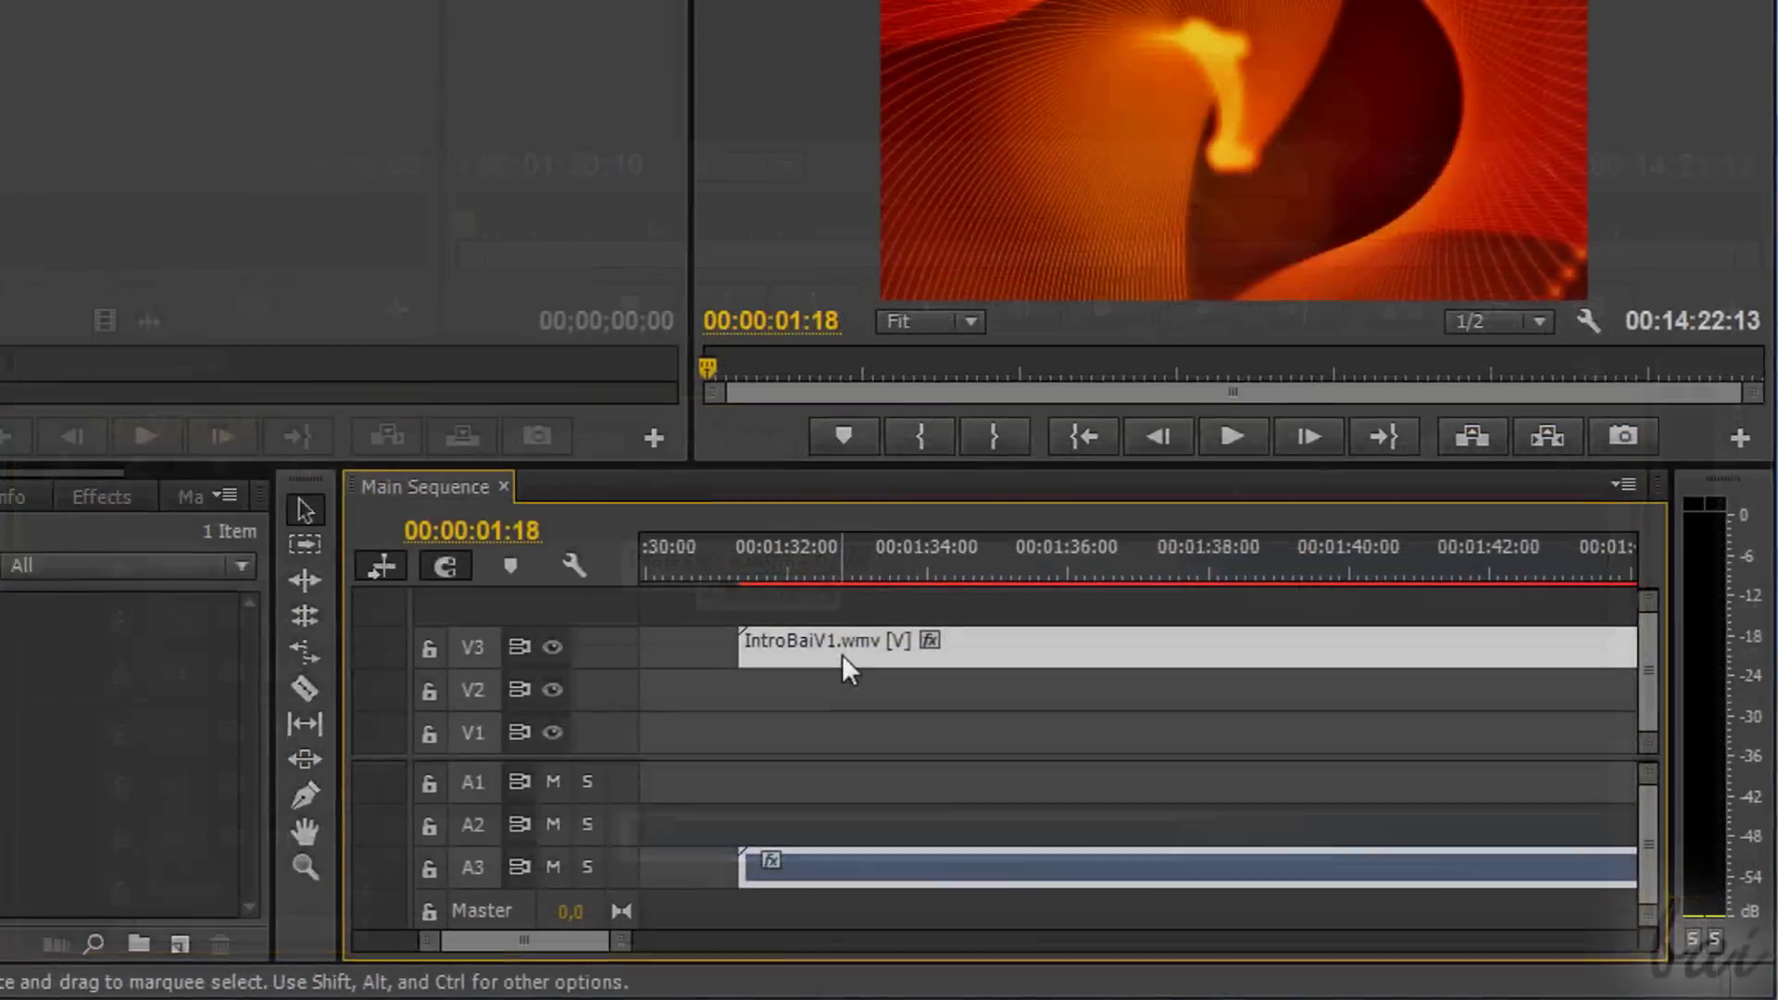
Unlink IntroBaiV1.wmv's video from its audio and test moving clips along track V3.
right_click(981, 694)
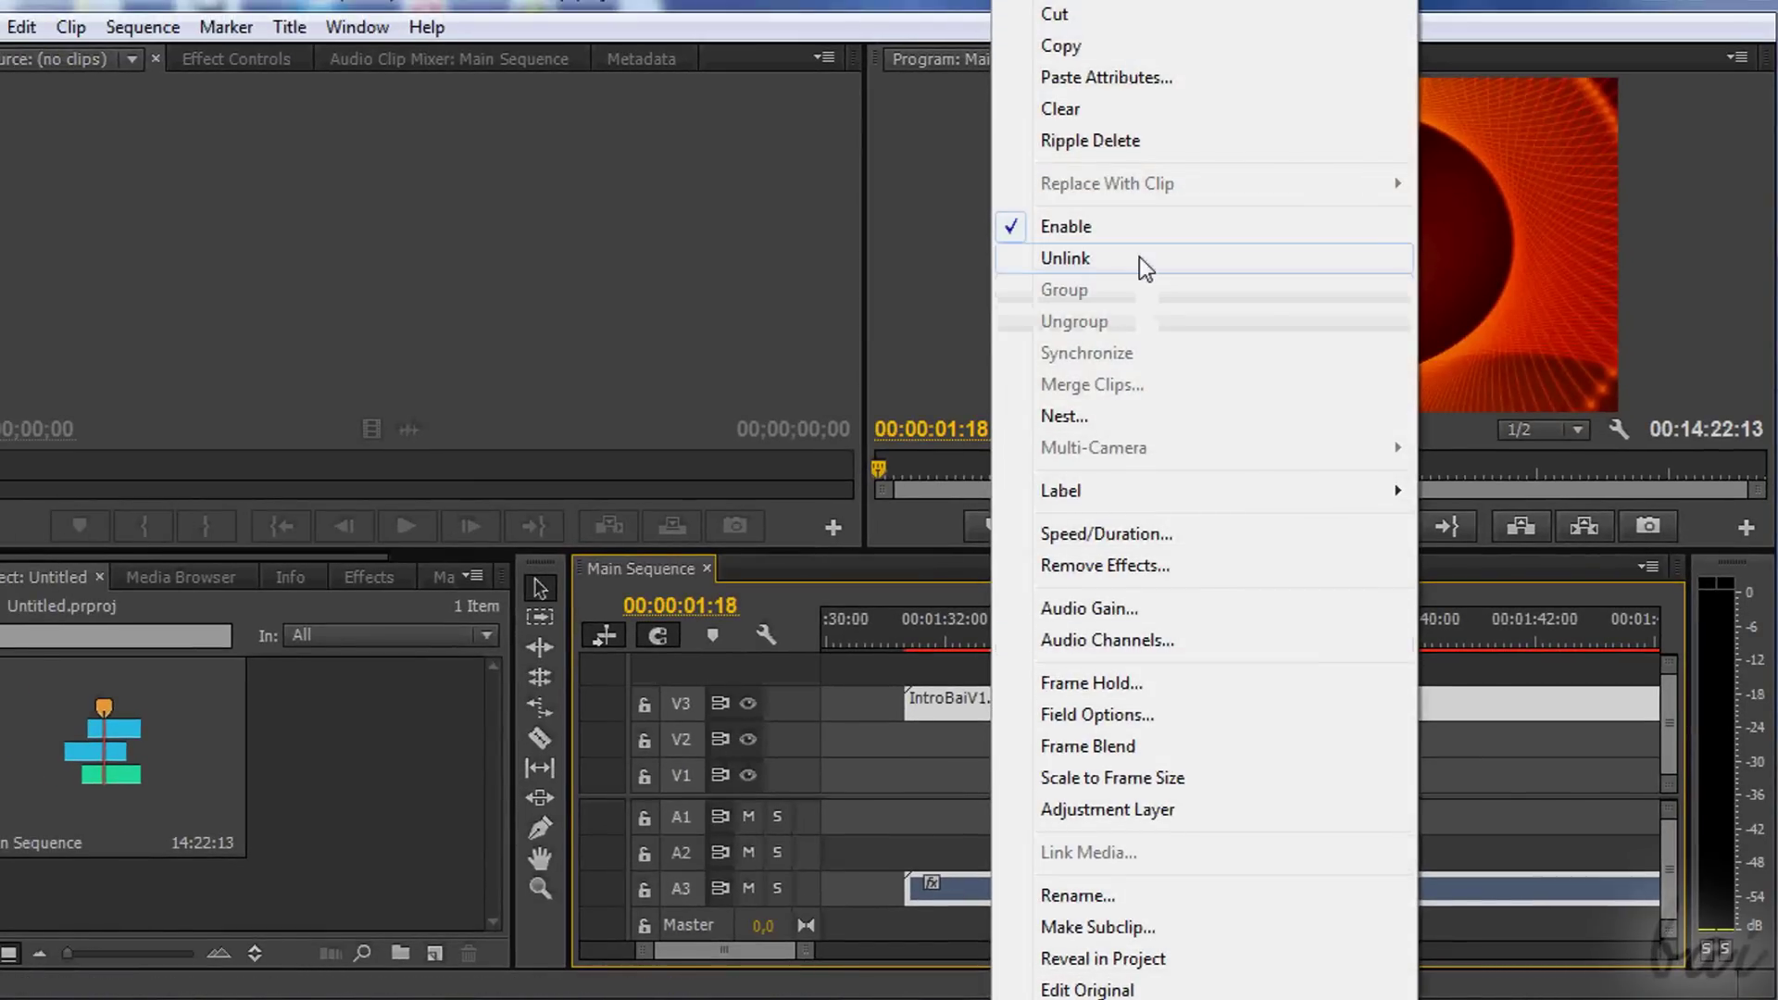
click(1139, 257)
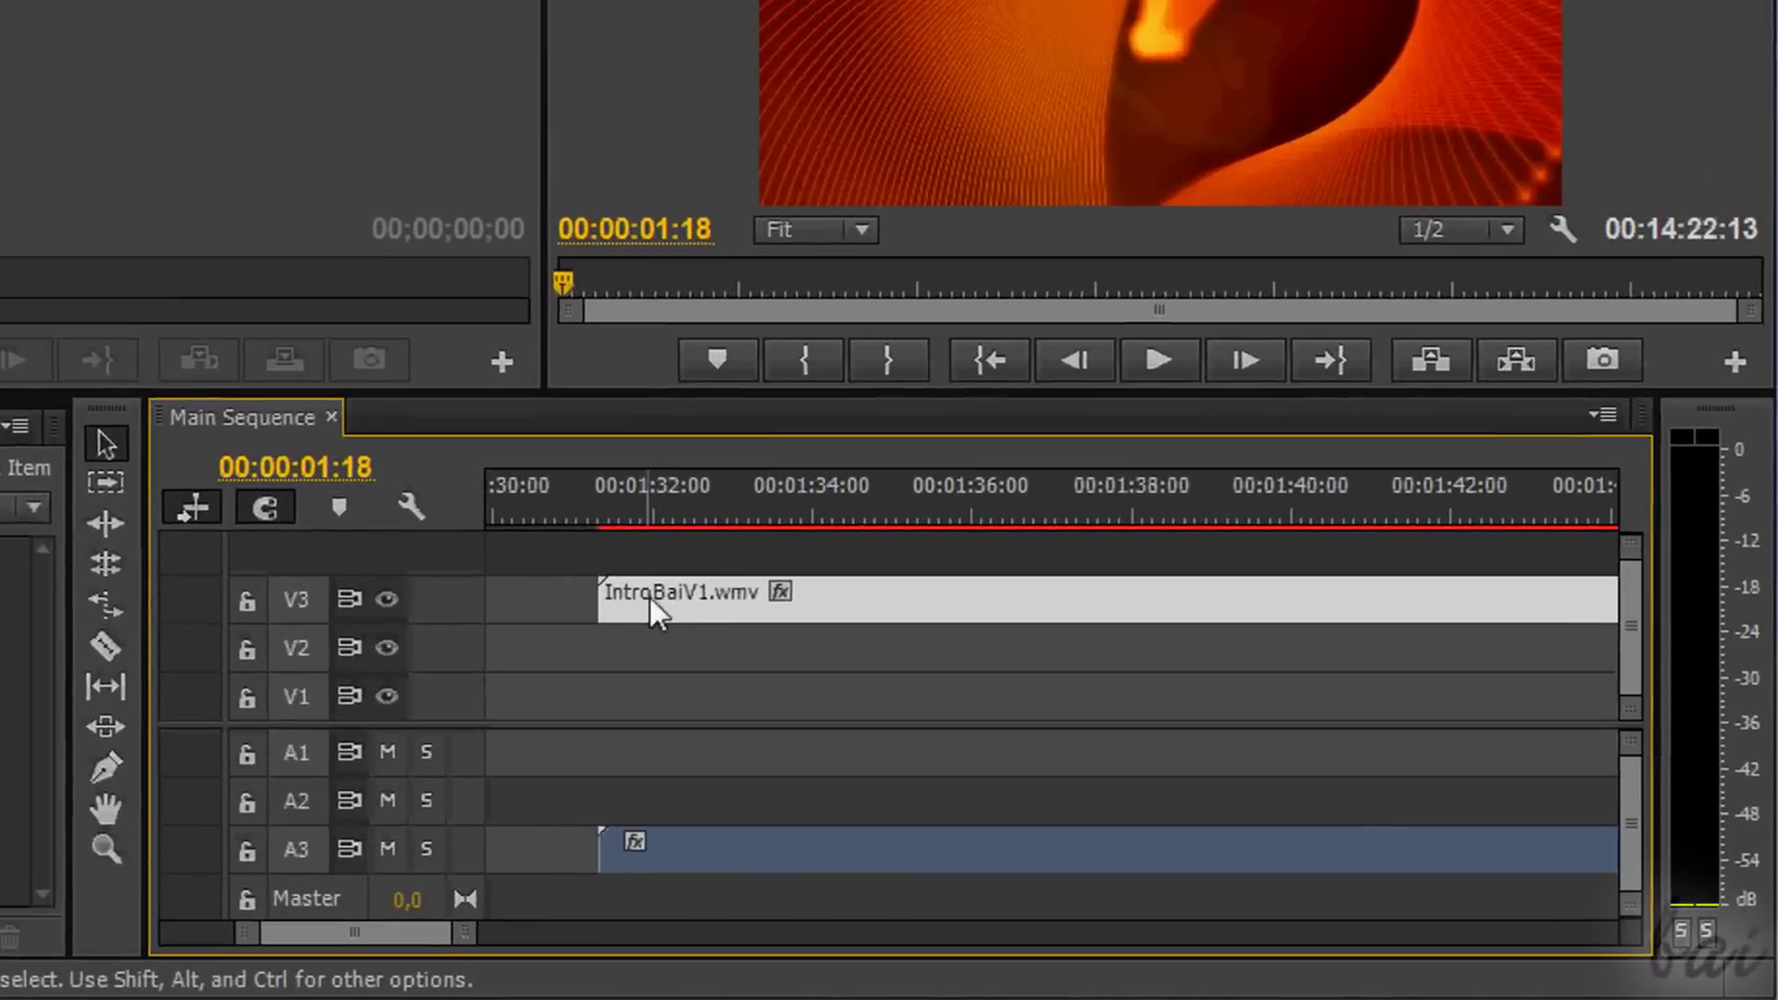
drag(653, 606, 748, 600)
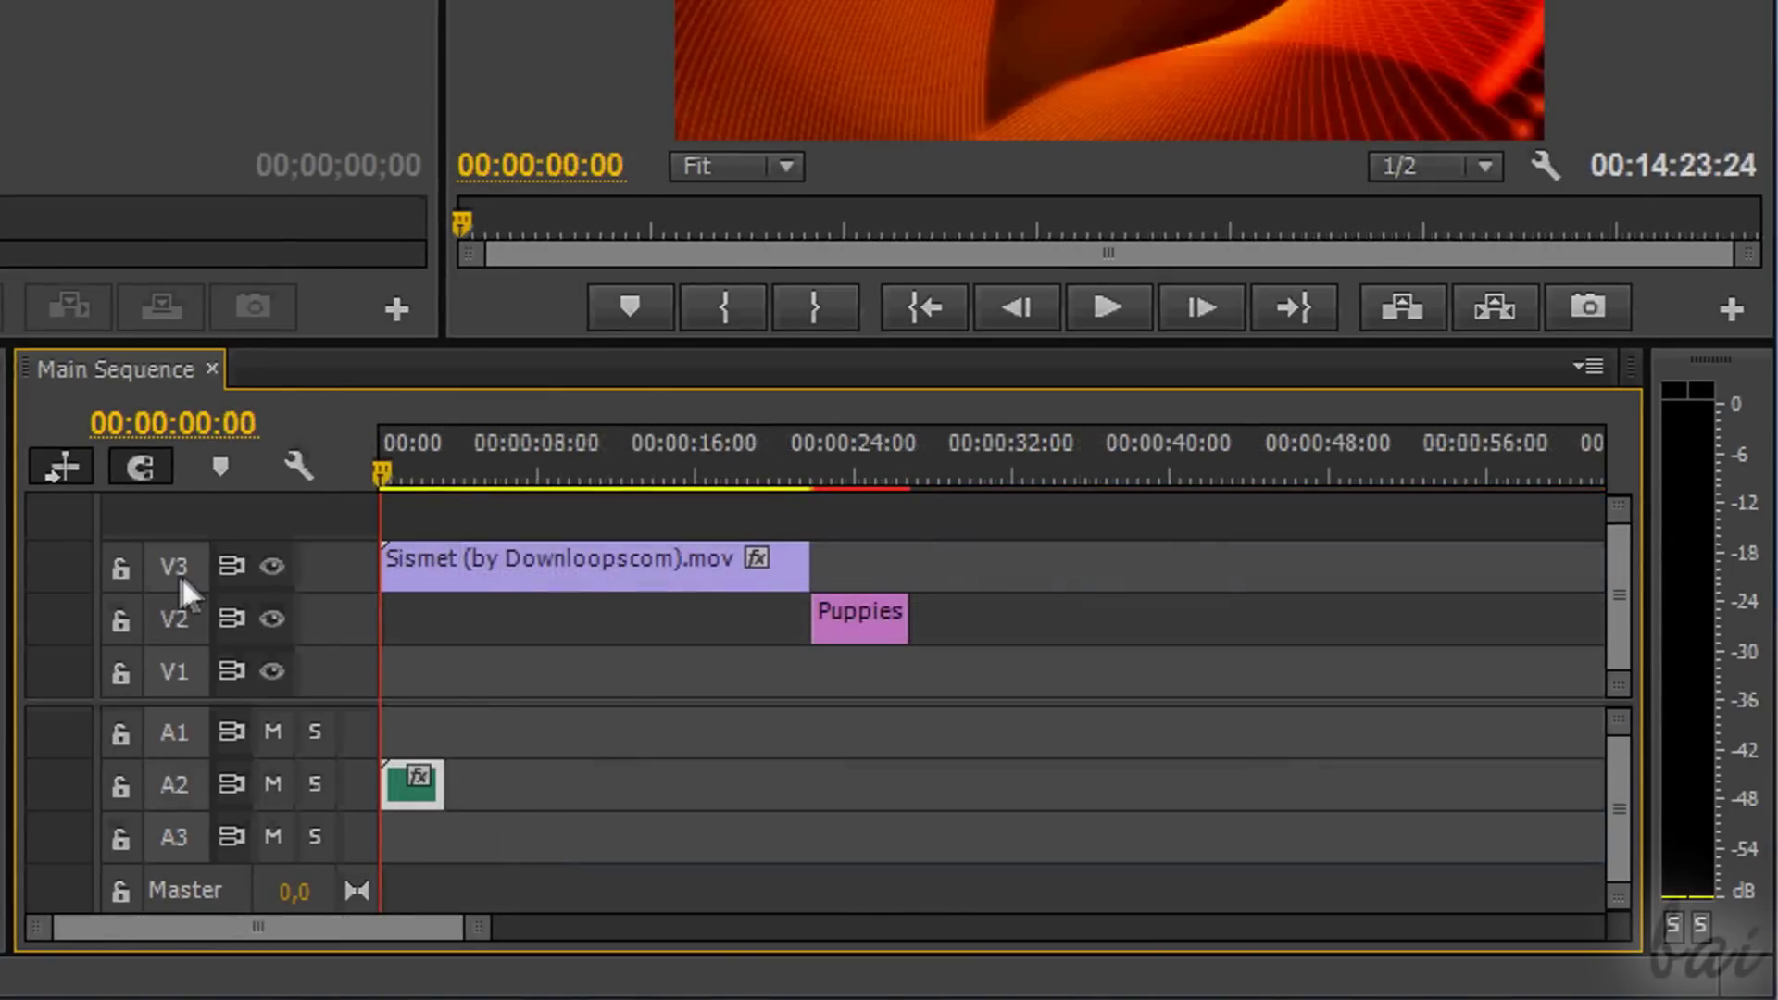
drag(574, 570, 673, 583)
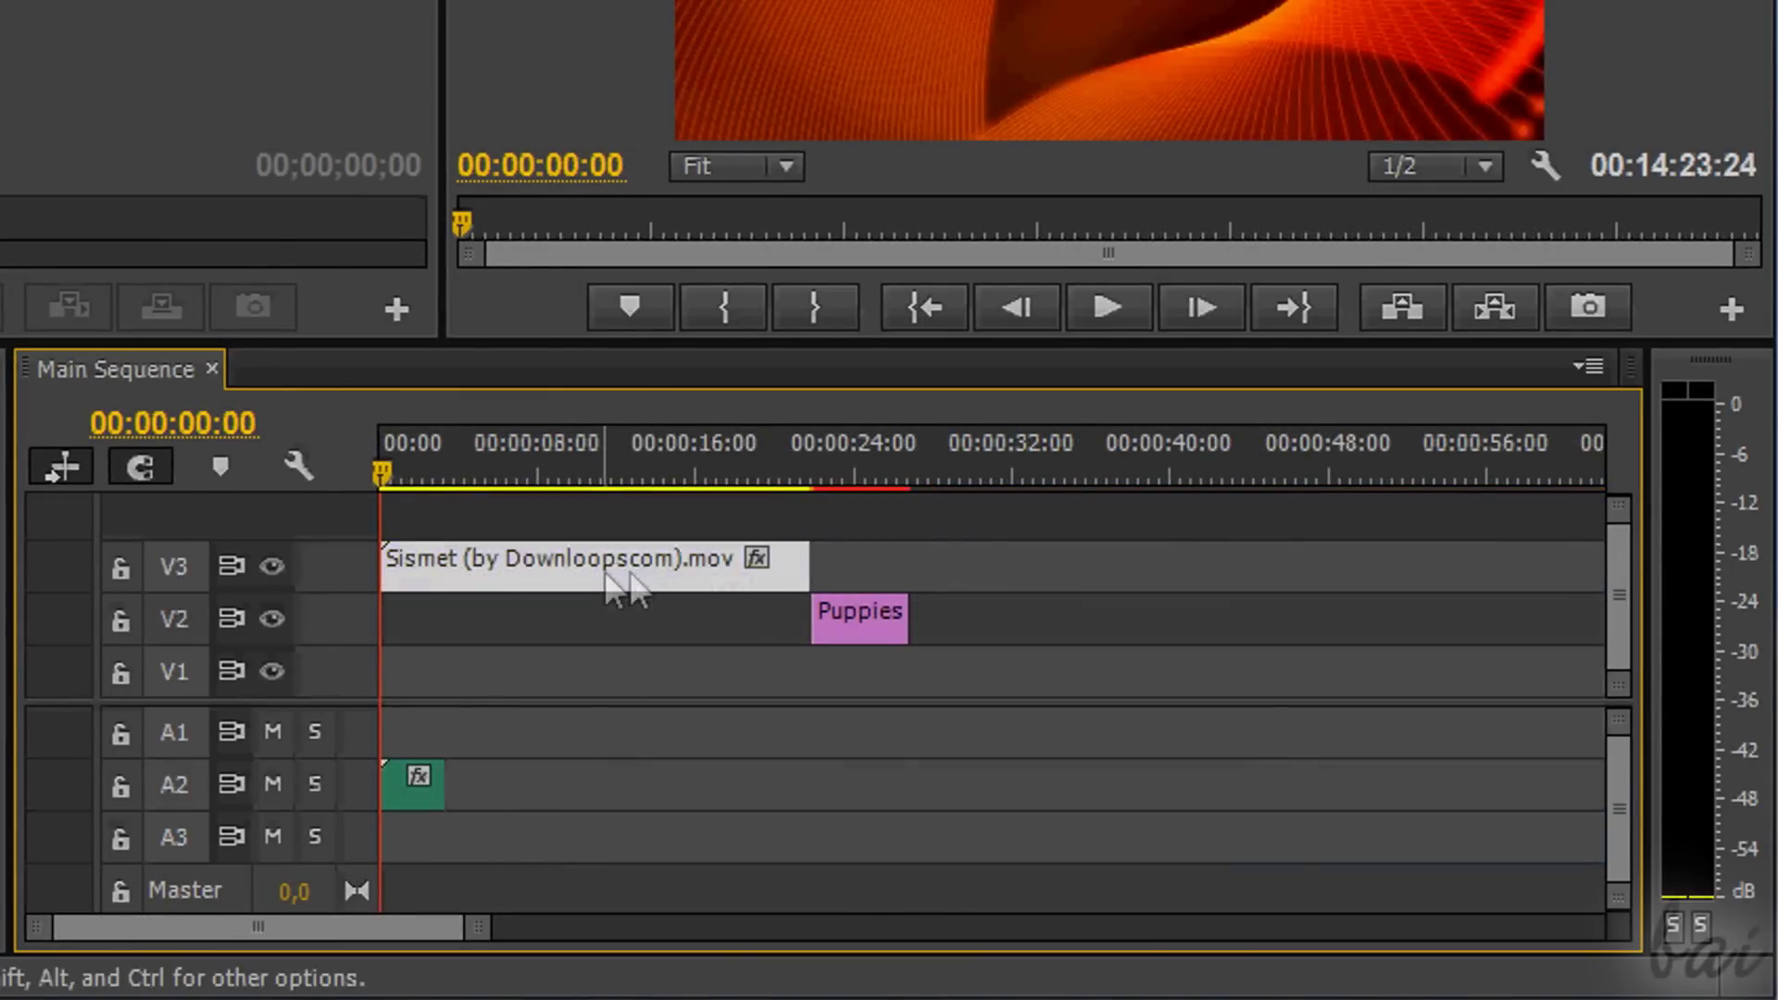
drag(505, 440, 591, 446)
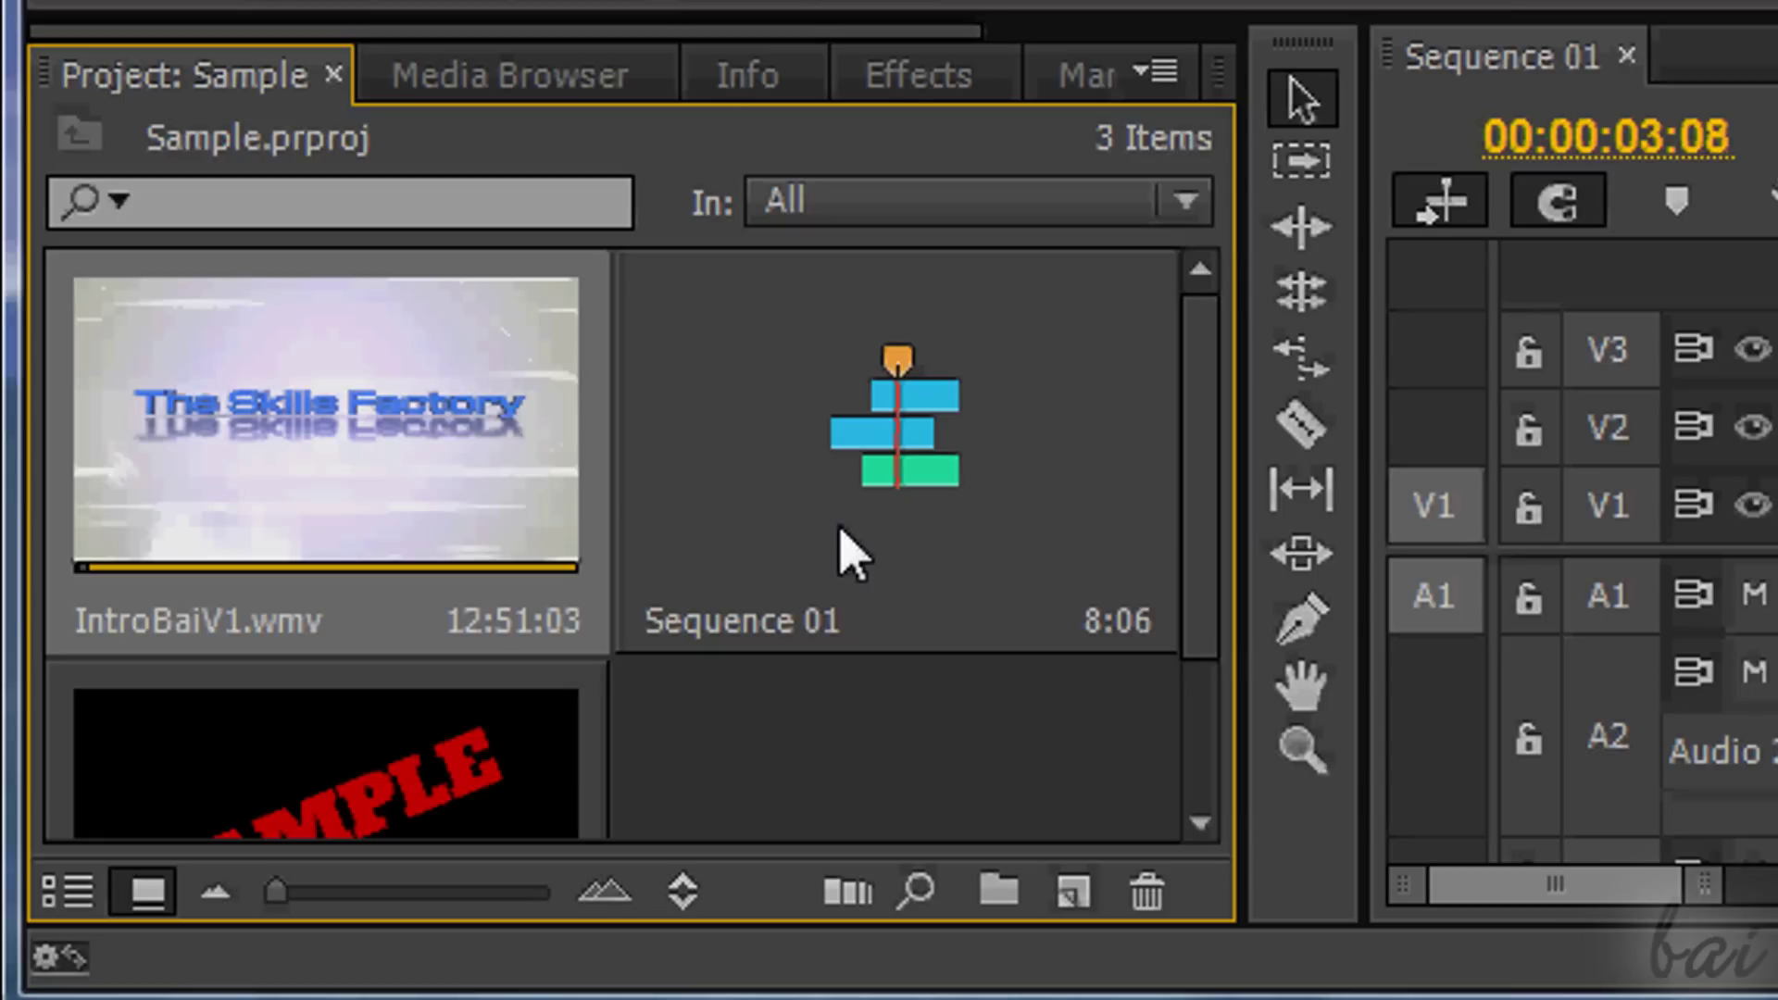
Import the Sismet clip, Puppies.jpg and drum_loop11.wav into the project bin.
click(1004, 484)
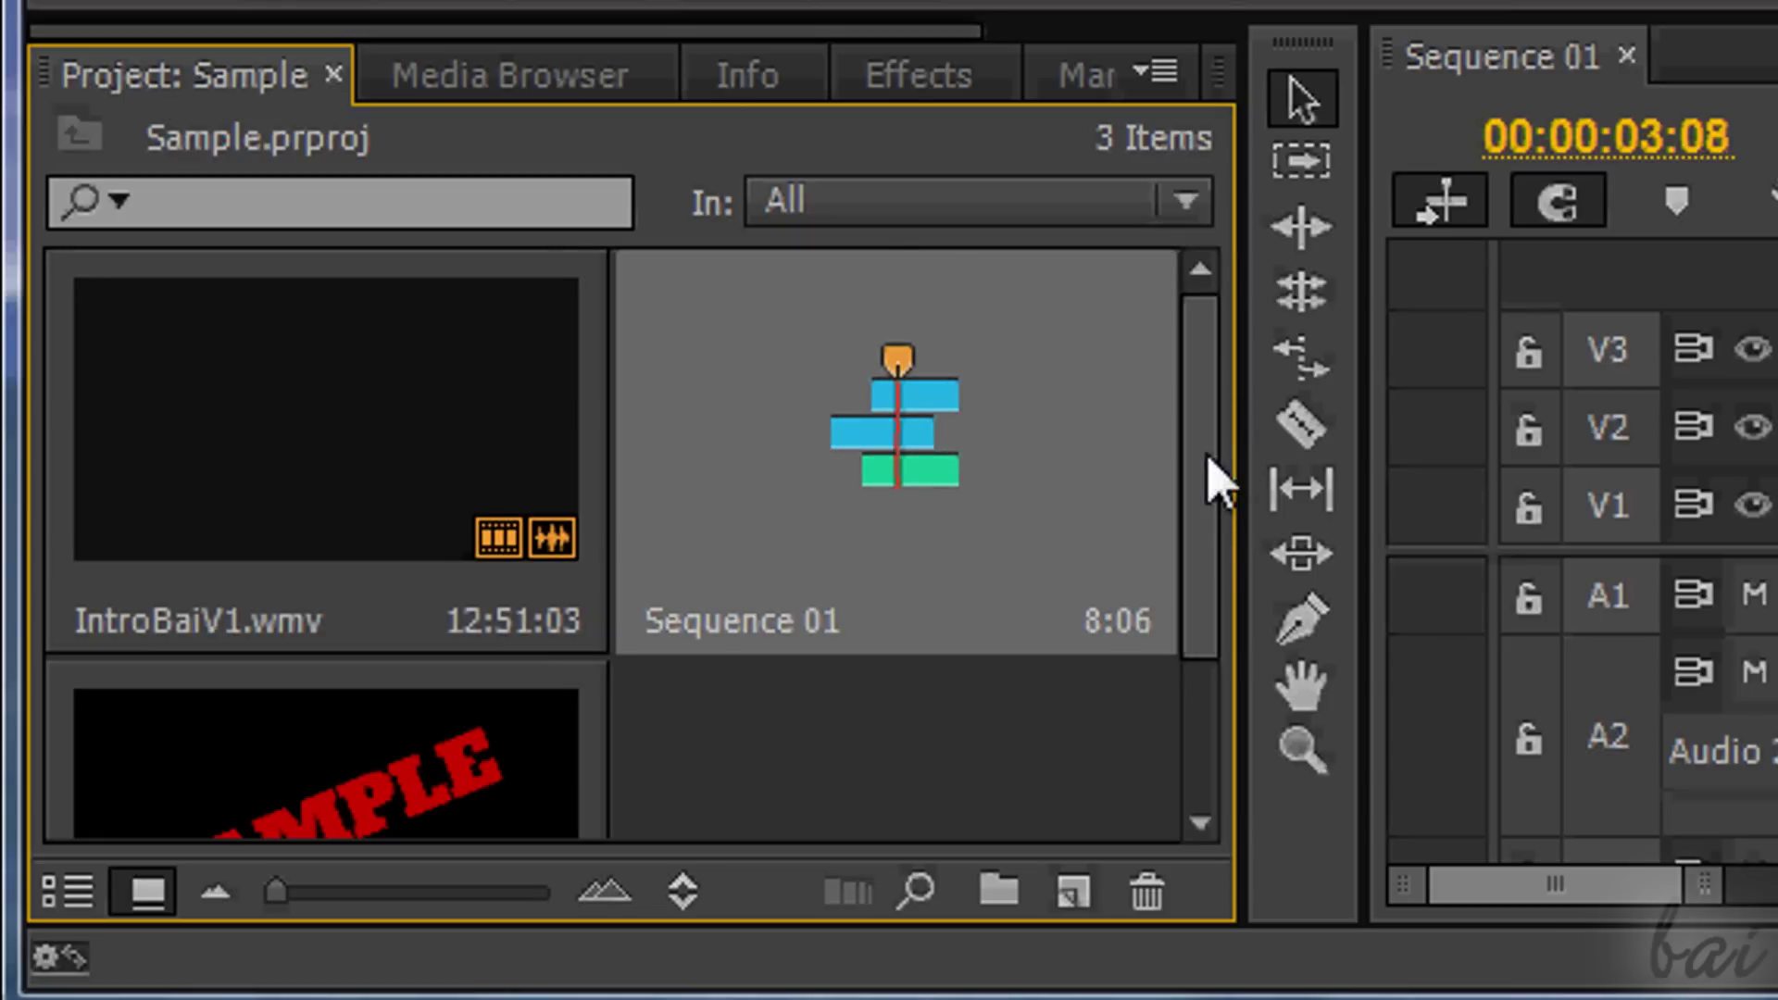
scroll(1208, 461, down, 3)
click(398, 655)
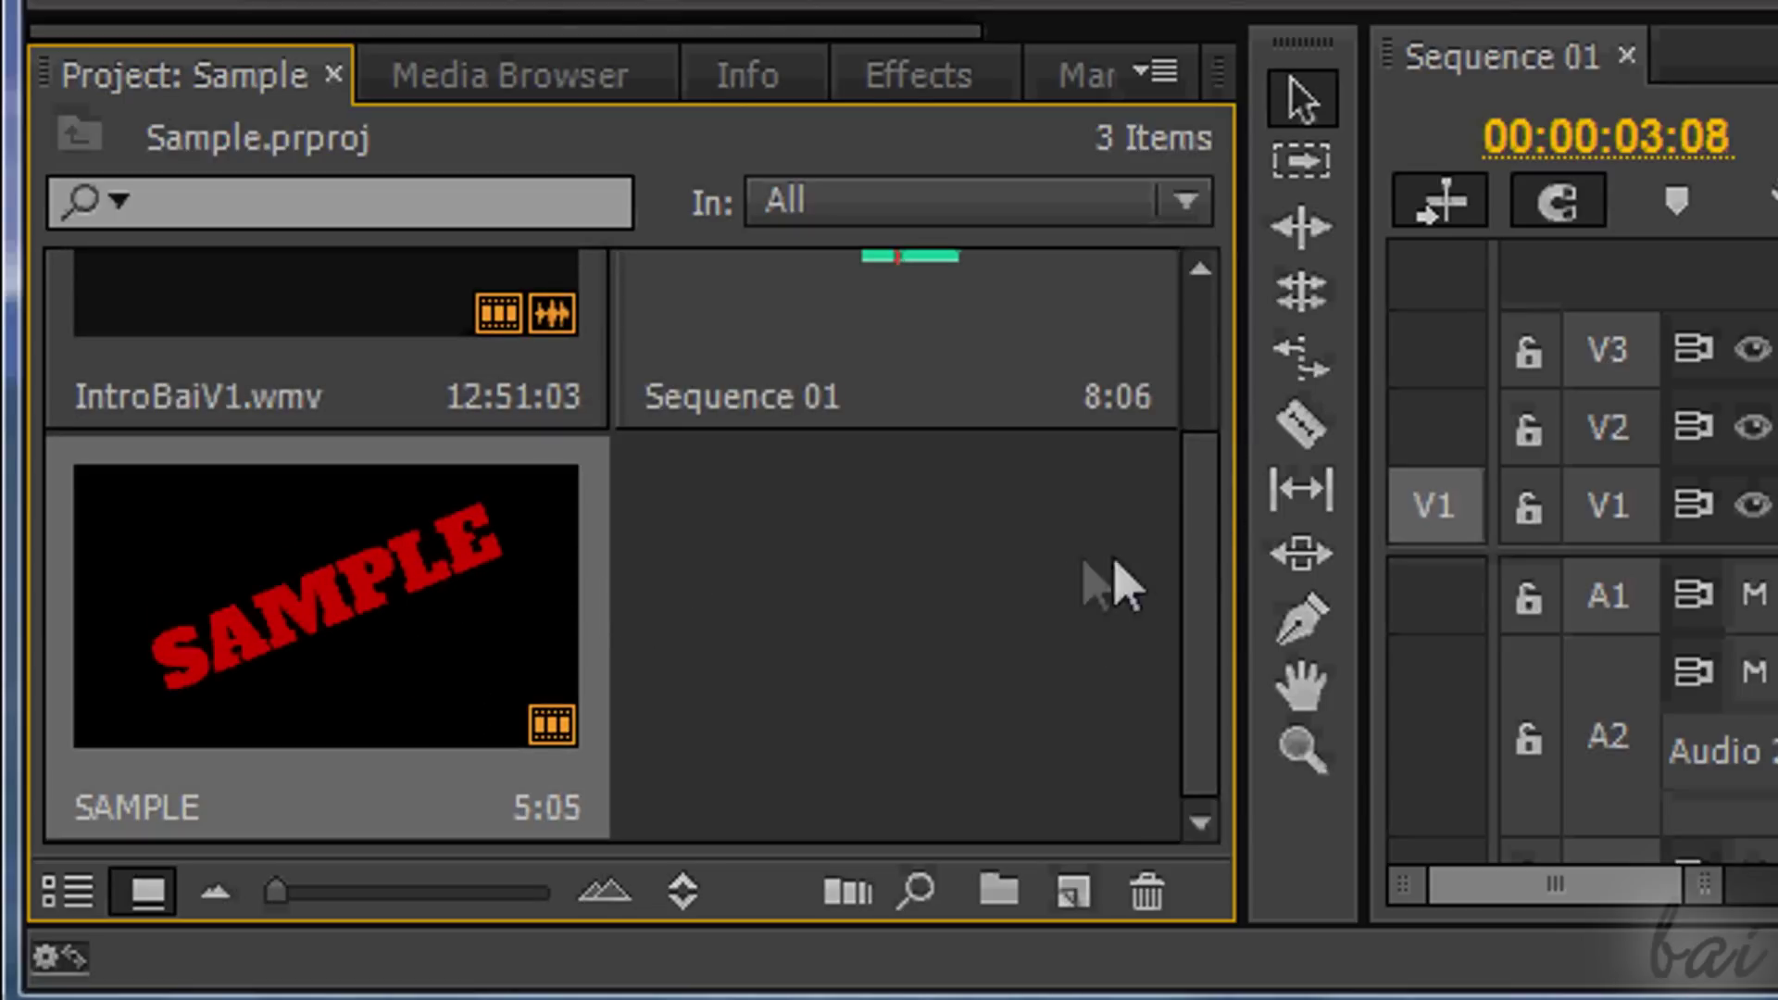
scroll(1211, 556, up, 3)
click(980, 444)
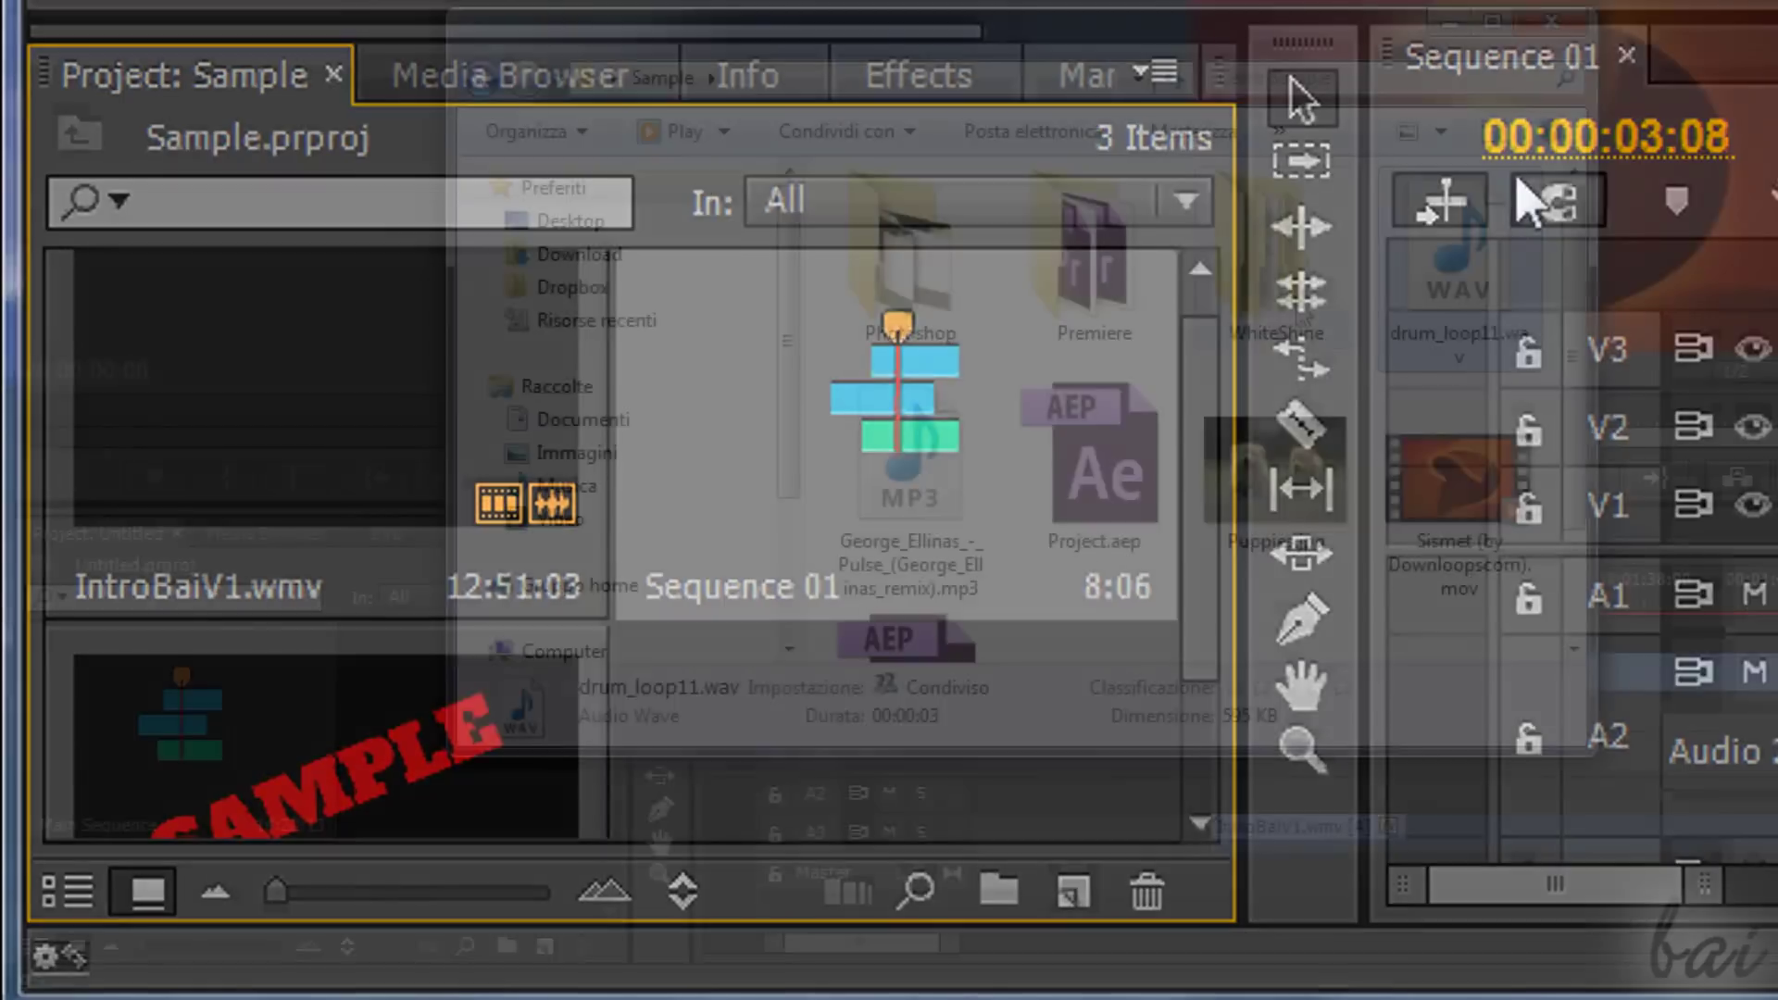
ctrl+click(1458, 500)
ctrl+click(1276, 463)
mouse_move(1275, 463)
mouse_down()
mouse_move(1093, 613)
mouse_move(394, 773)
mouse_up()
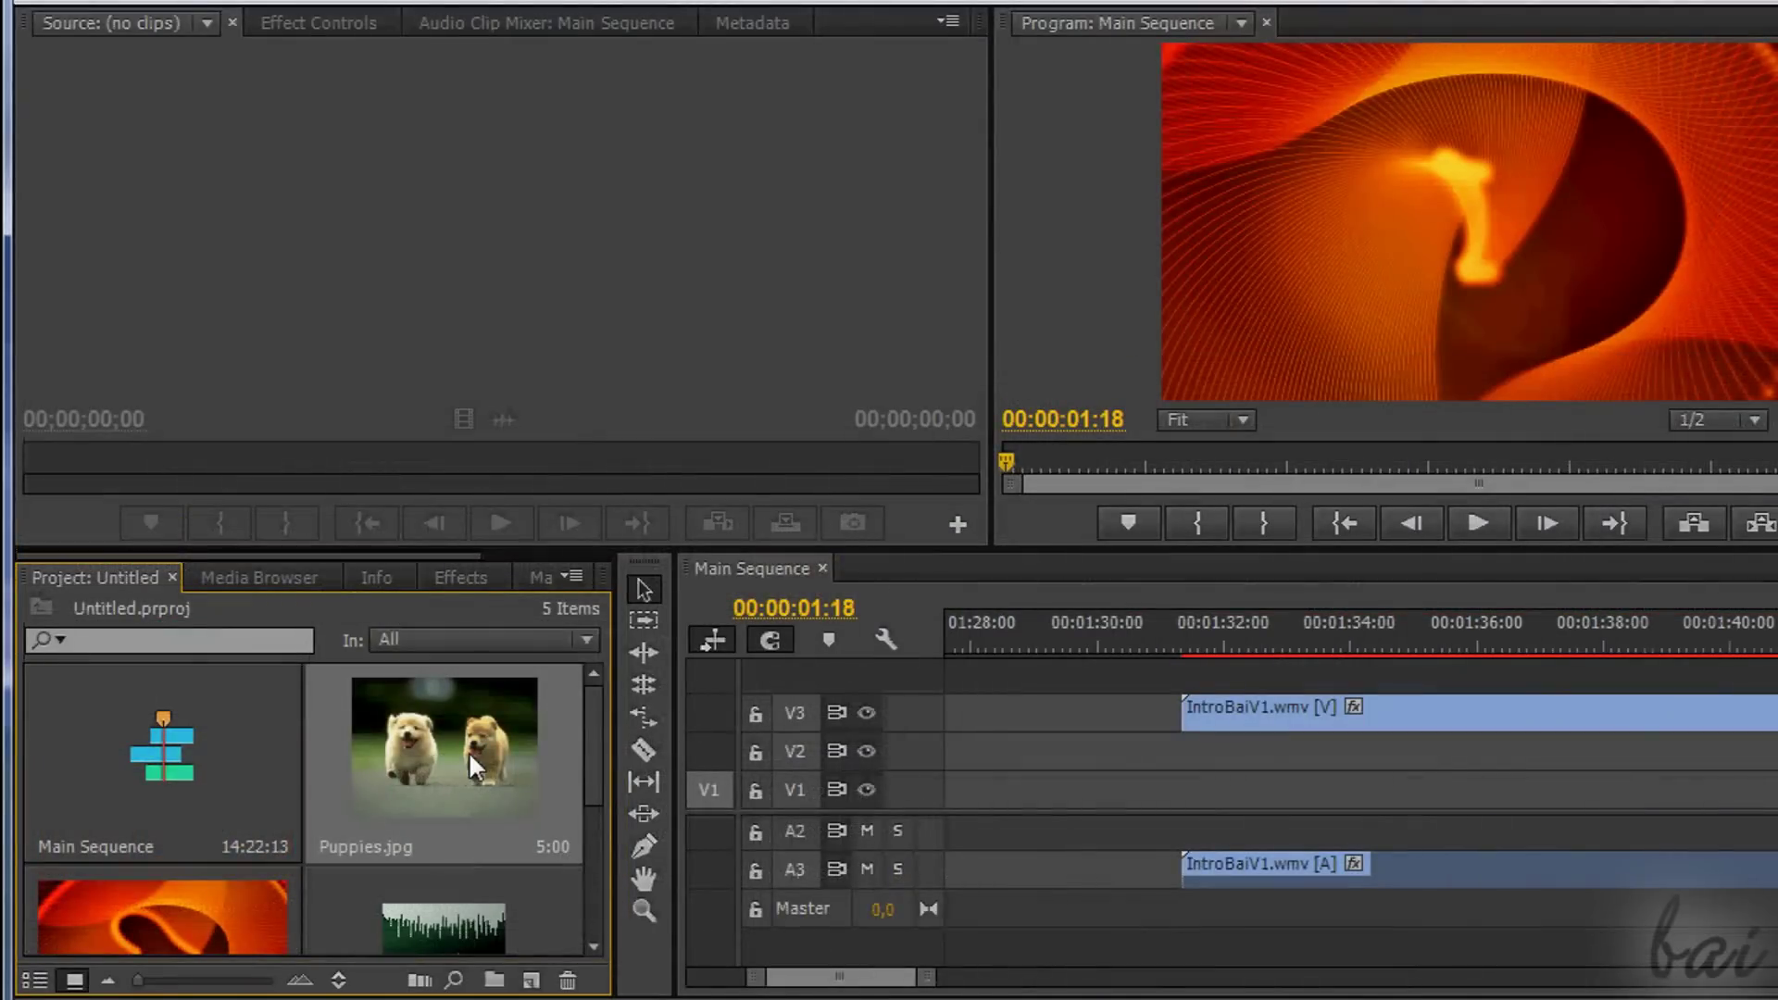
Preview Puppies.jpg, create an empty Sequence 02, and reopen Main Sequence.
double_click(469, 752)
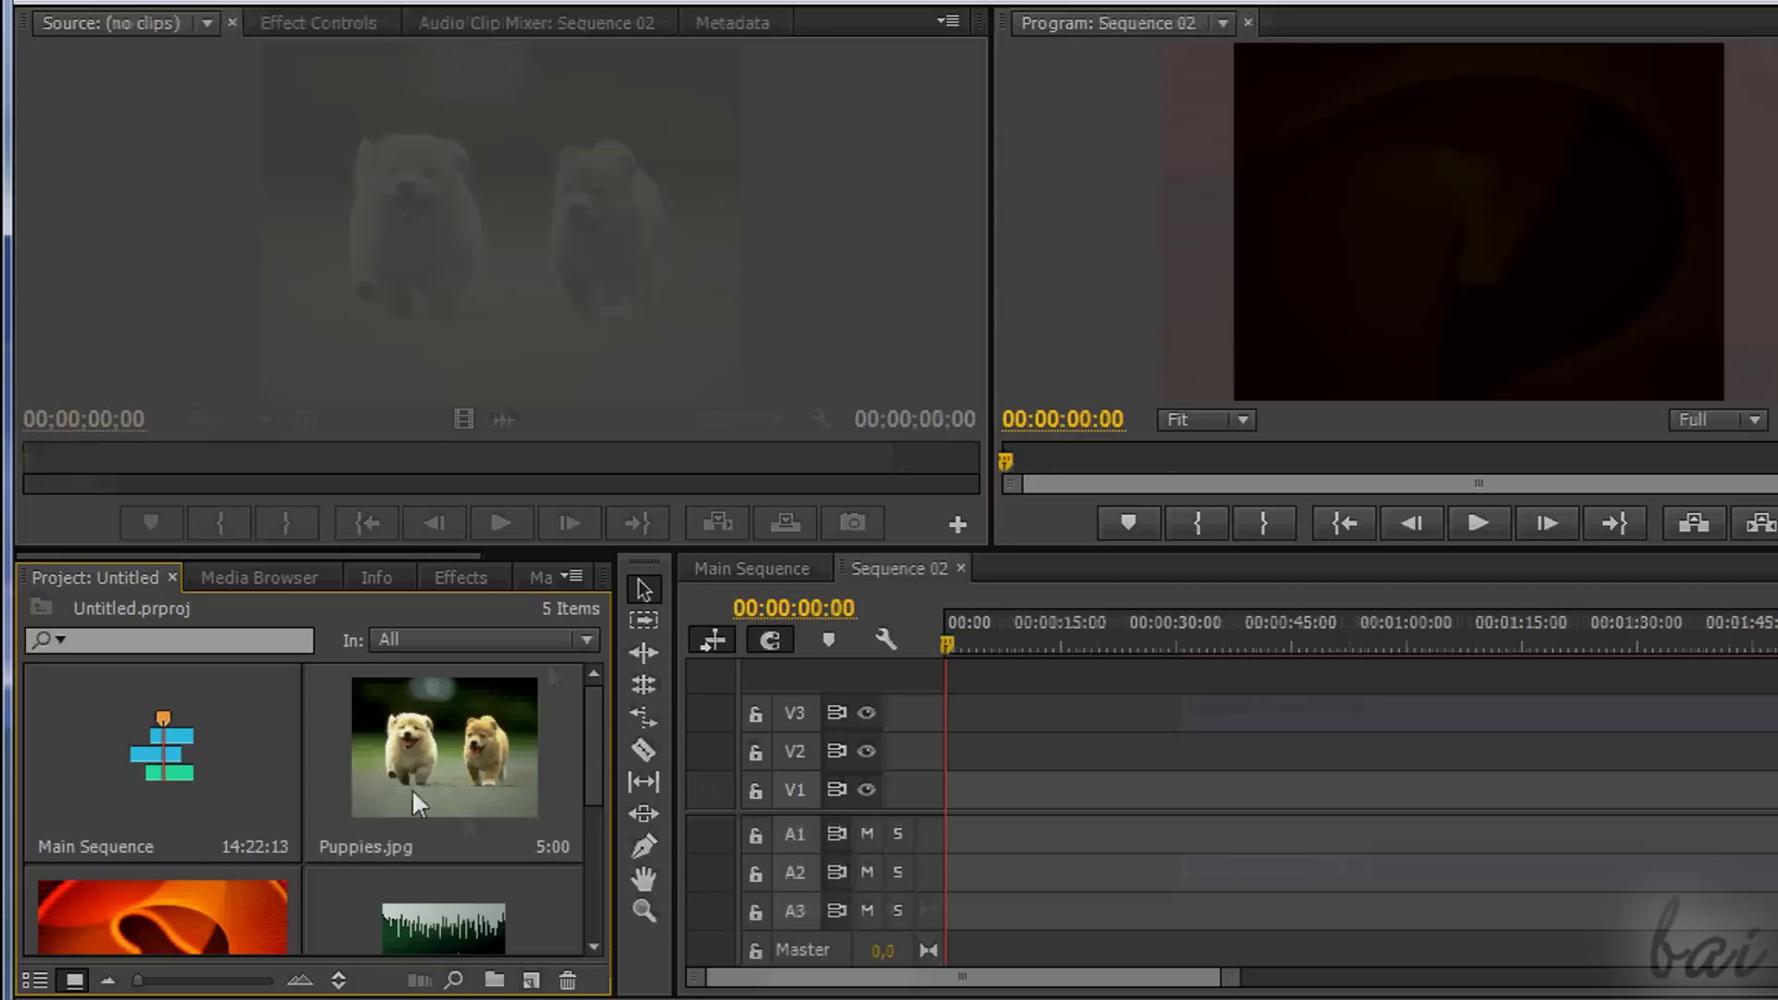
click(132, 737)
double_click(131, 737)
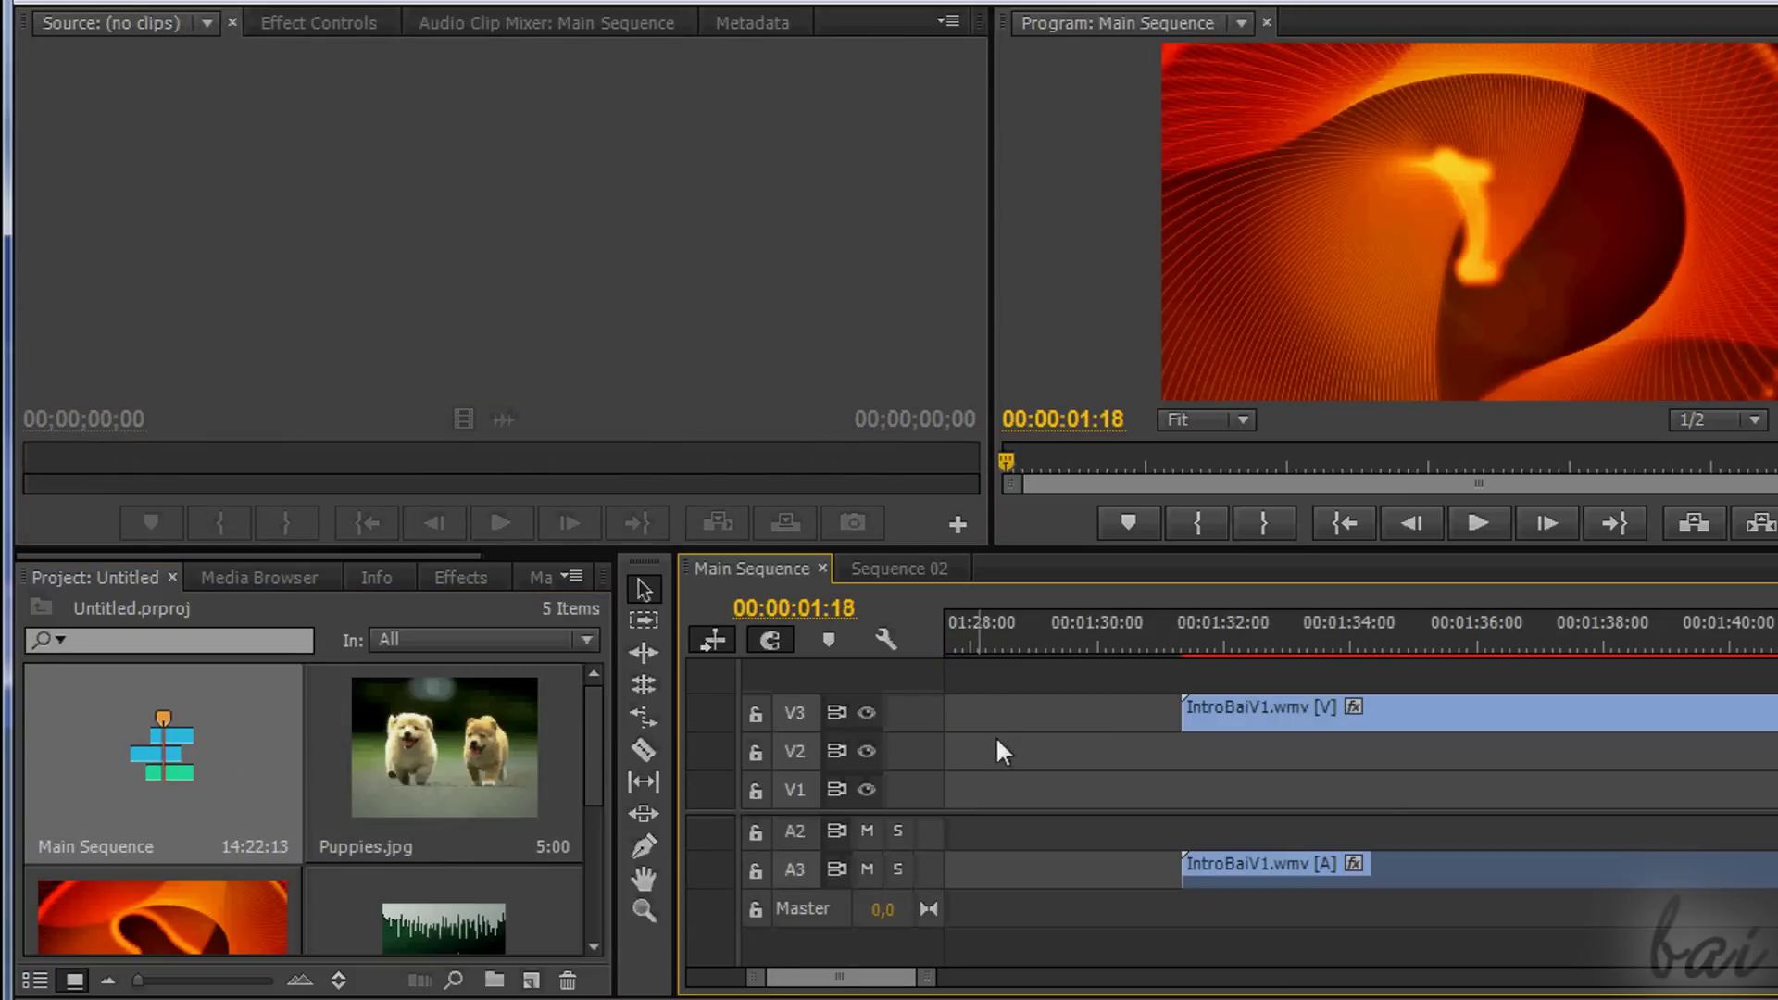
Close Sequence 02 and load drum_loop11.wav into the Source Monitor.
click(960, 569)
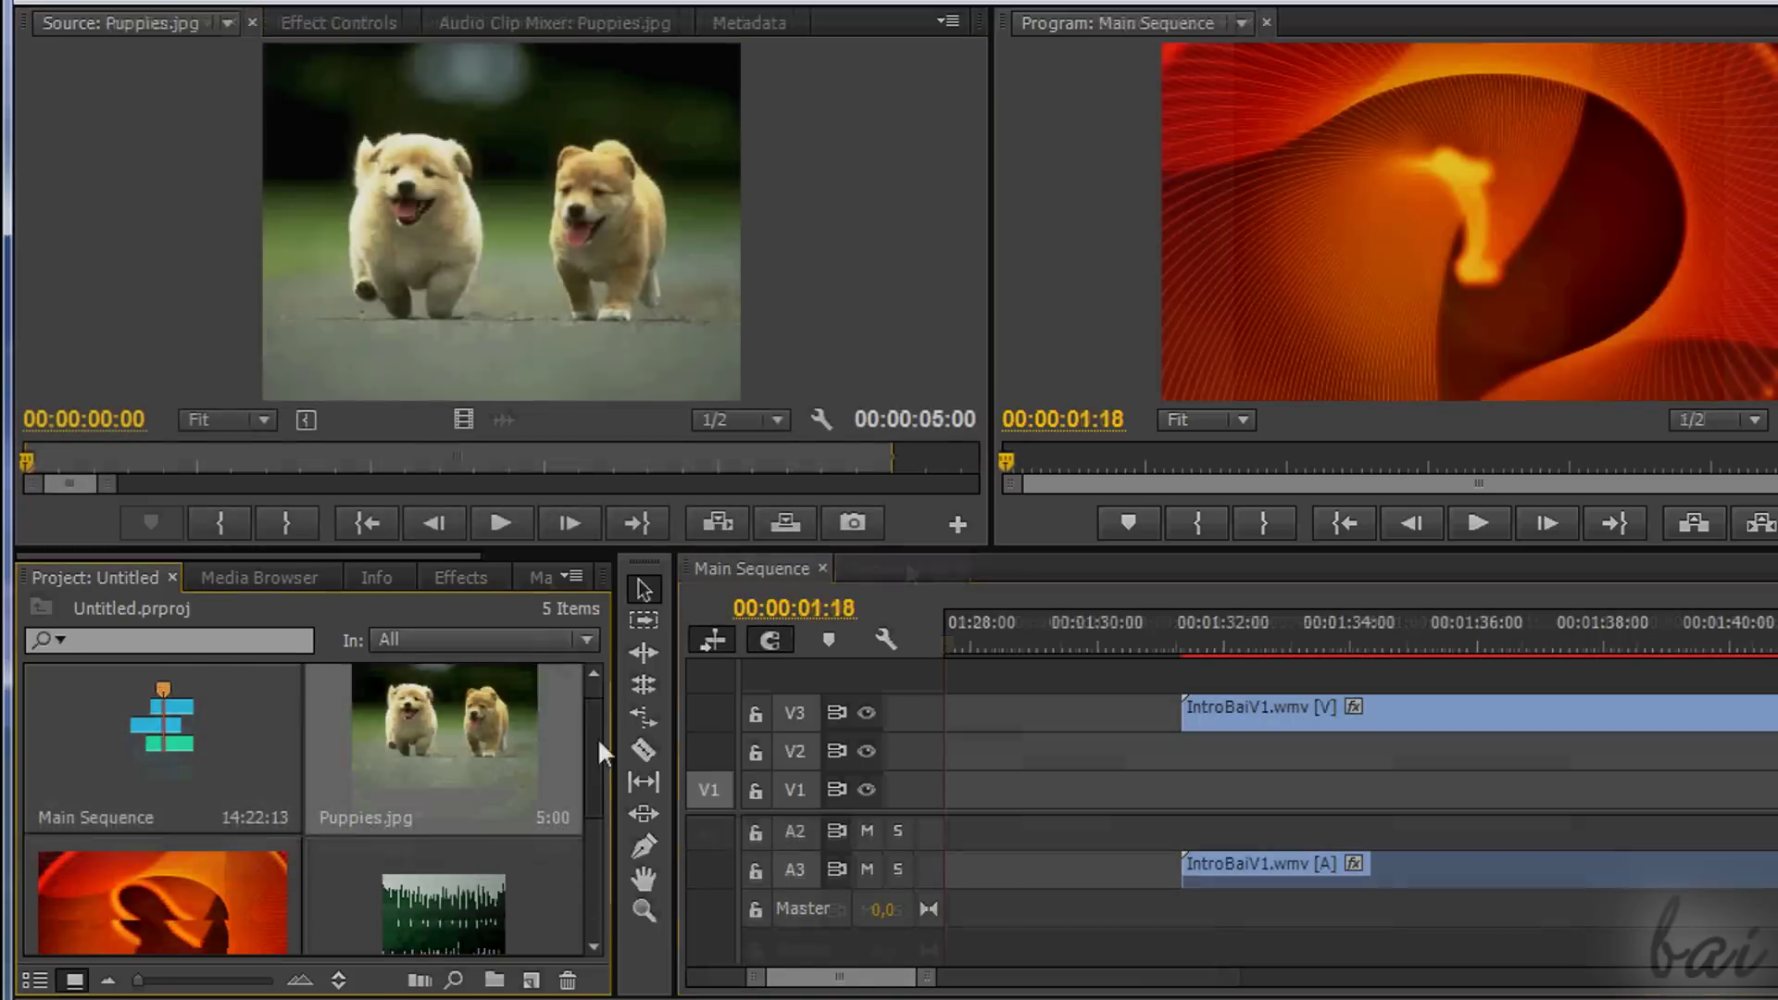
scroll(574, 781, down, 2)
double_click(452, 776)
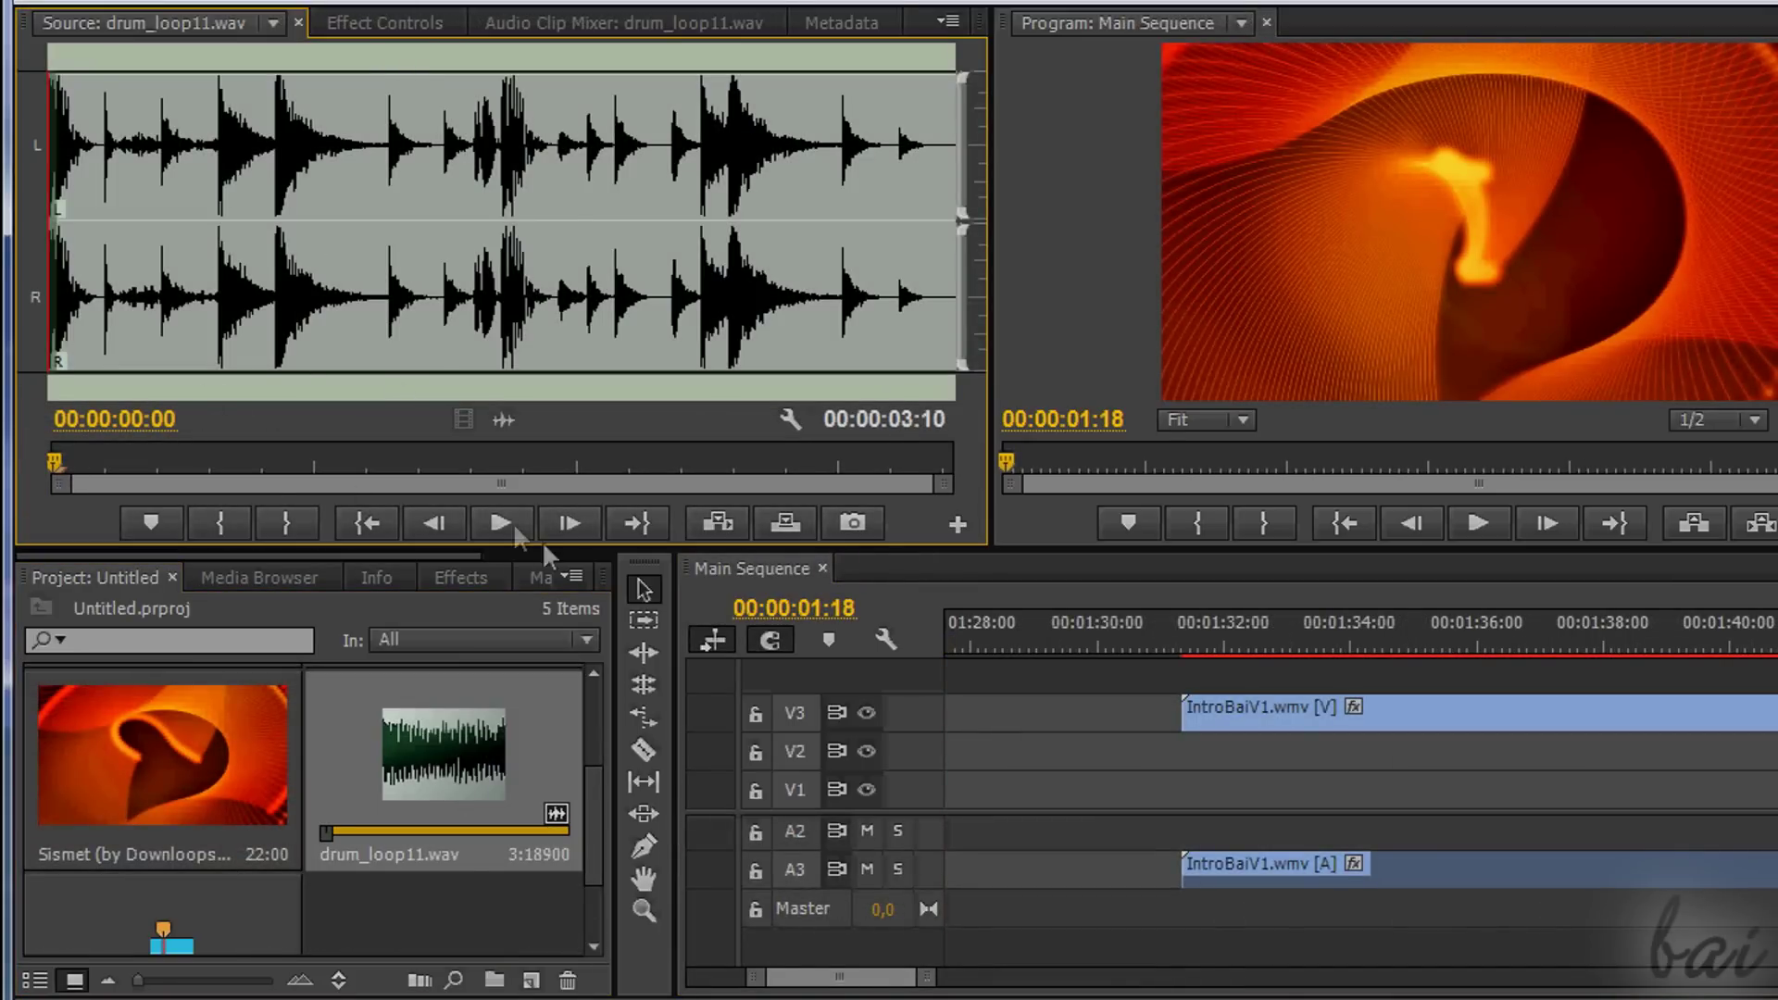
Play the Sismet clip in the Source Monitor at Full resolution.
double_click(162, 754)
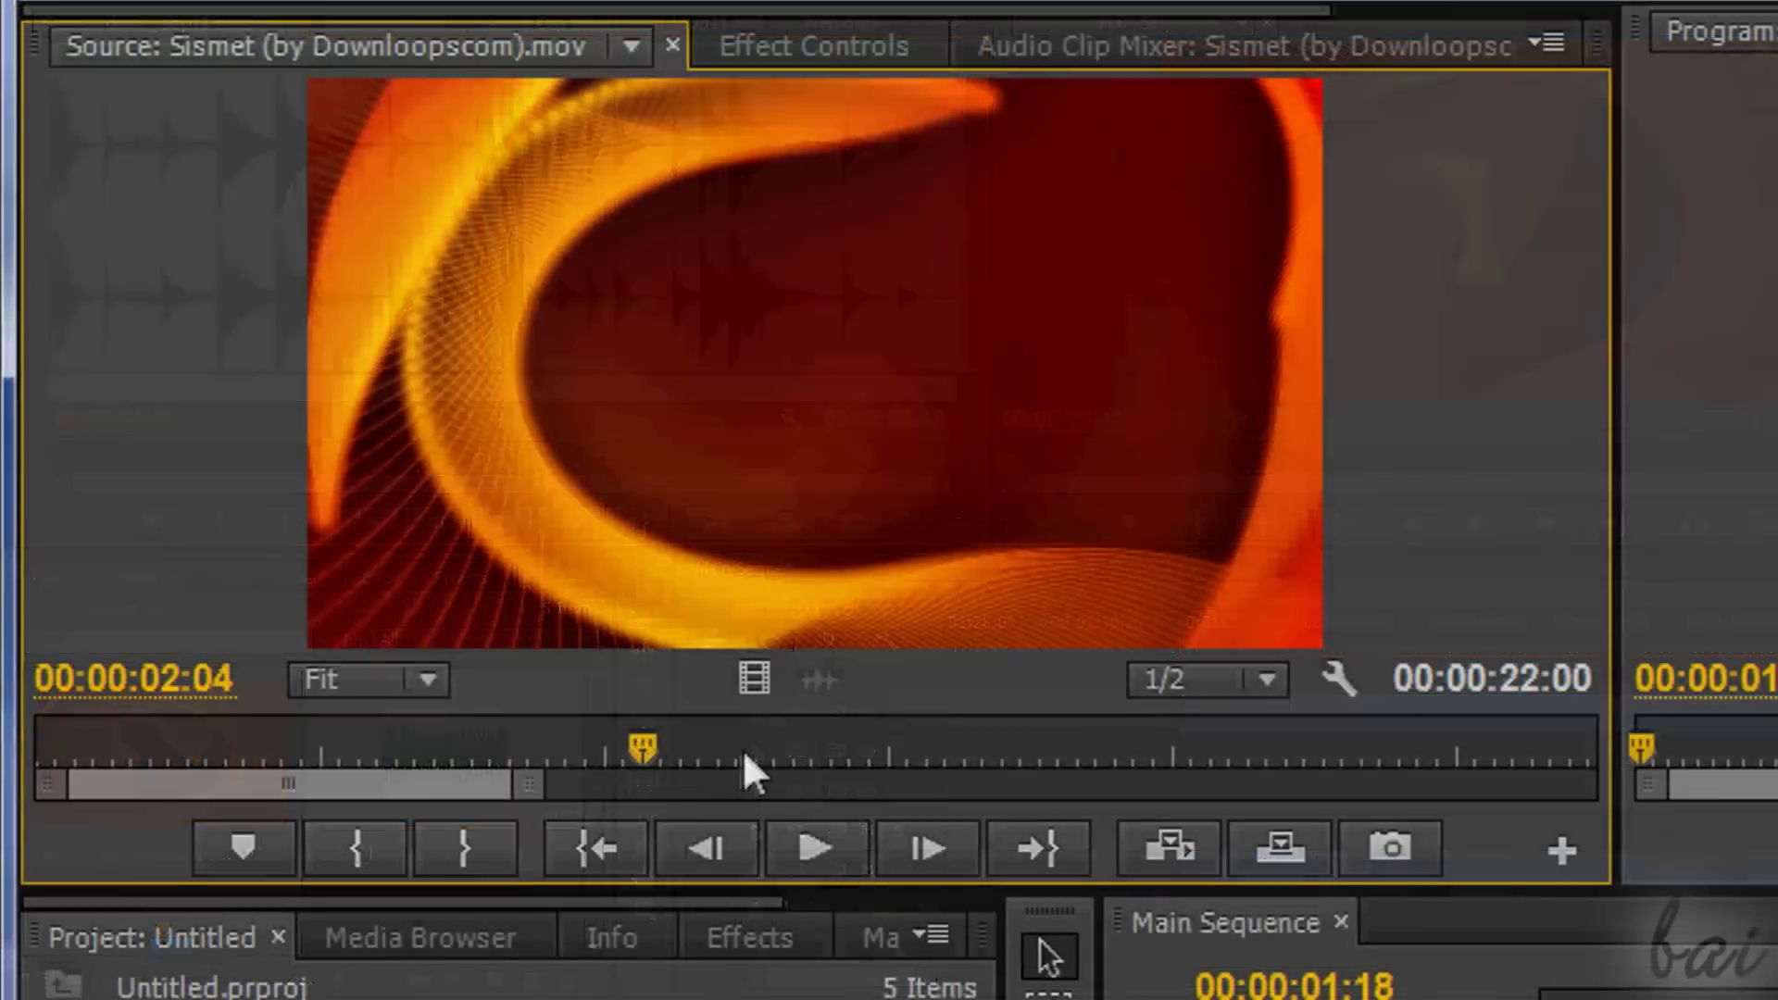
key(space)
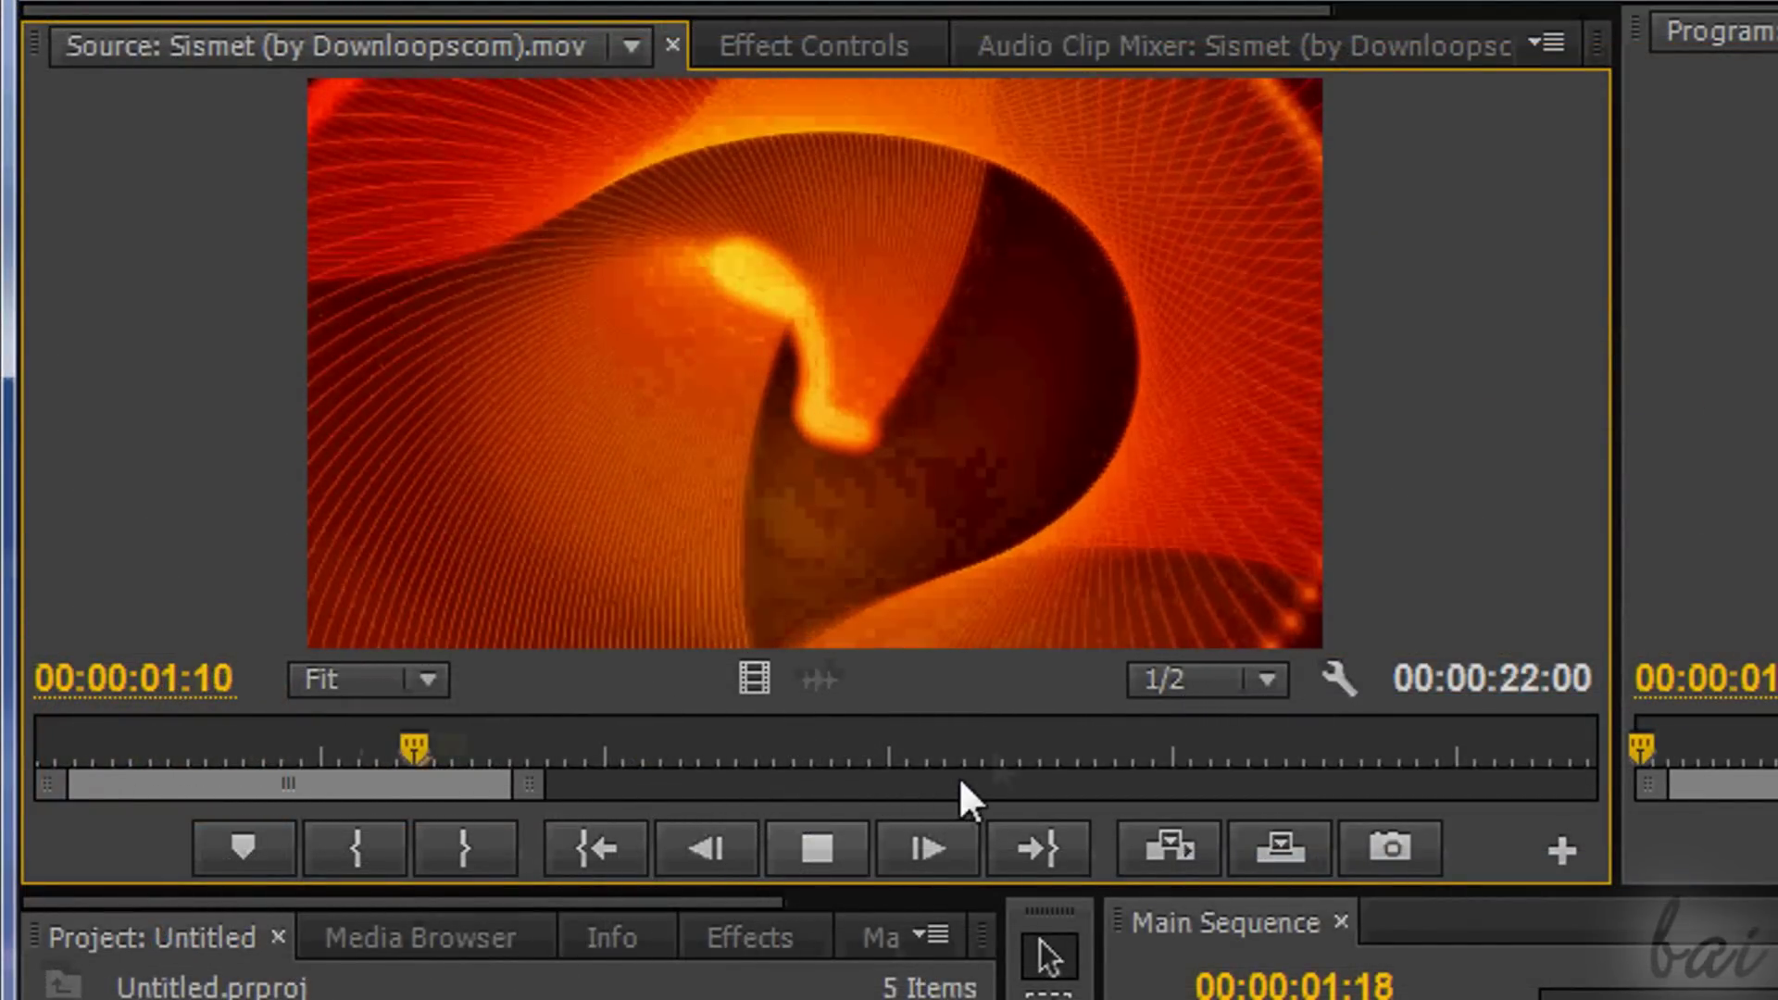
click(1267, 679)
click(1195, 741)
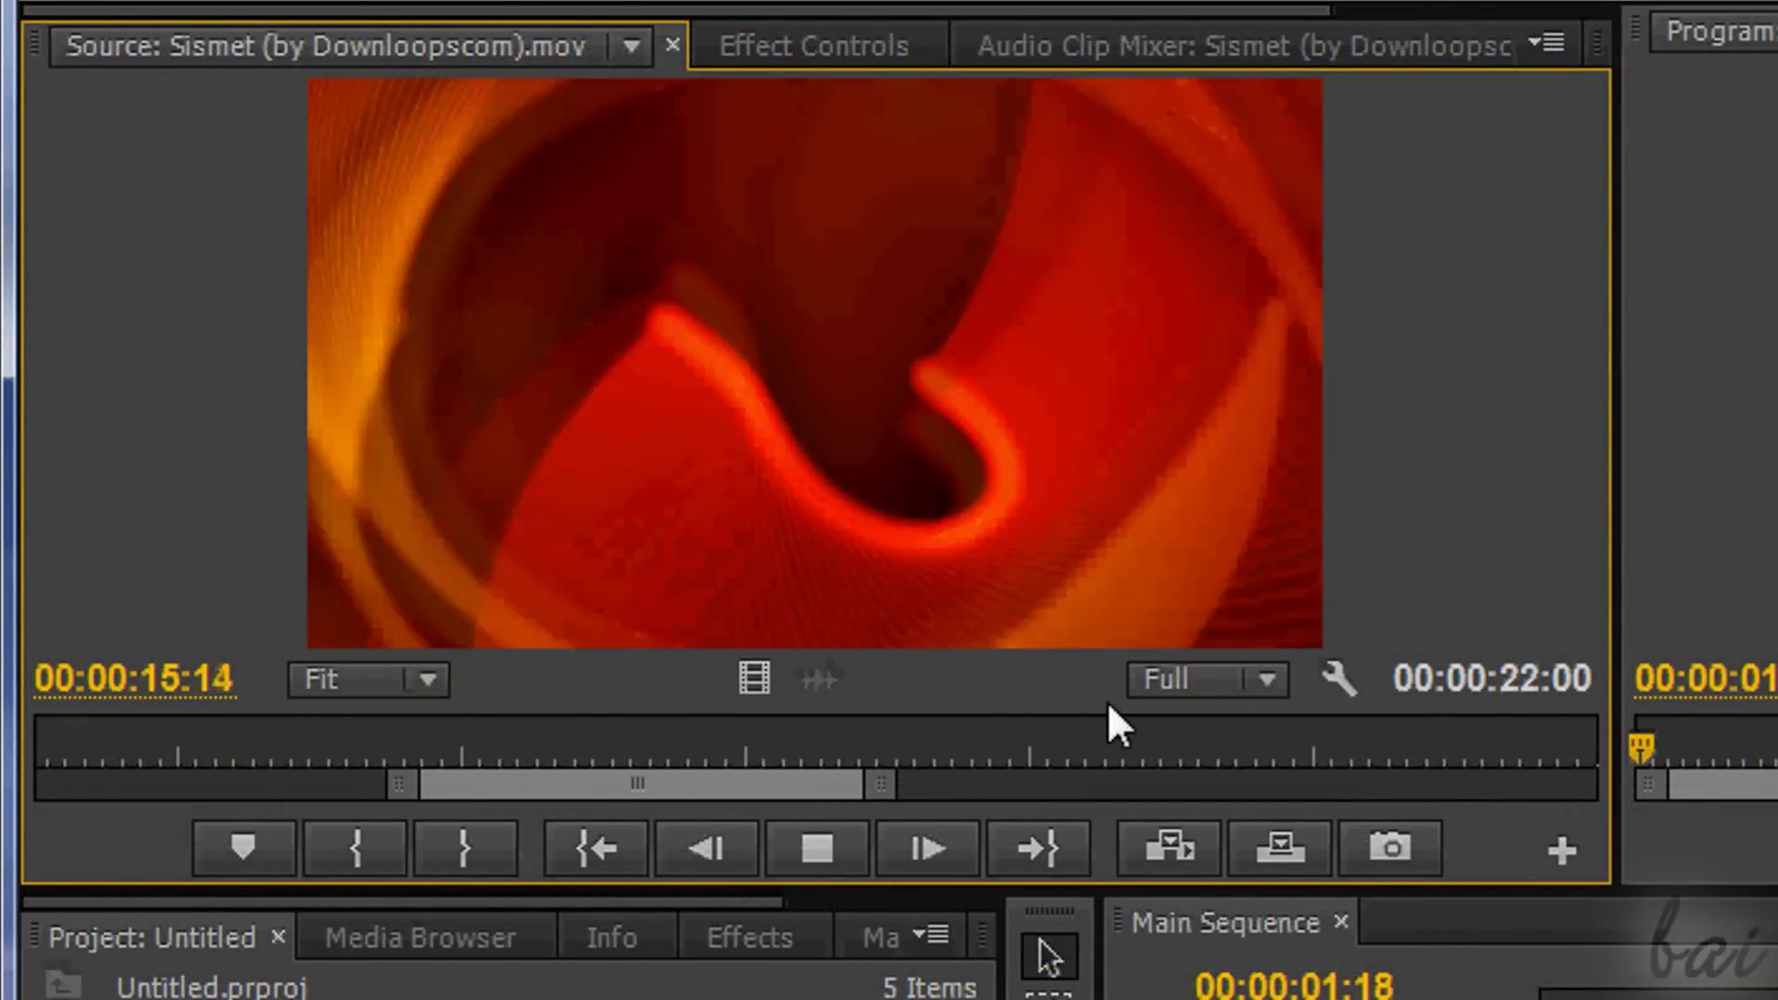
key(space)
Play Sismet at 1/4 resolution and export the stopped frame as Pic1.bmp.
click(1266, 678)
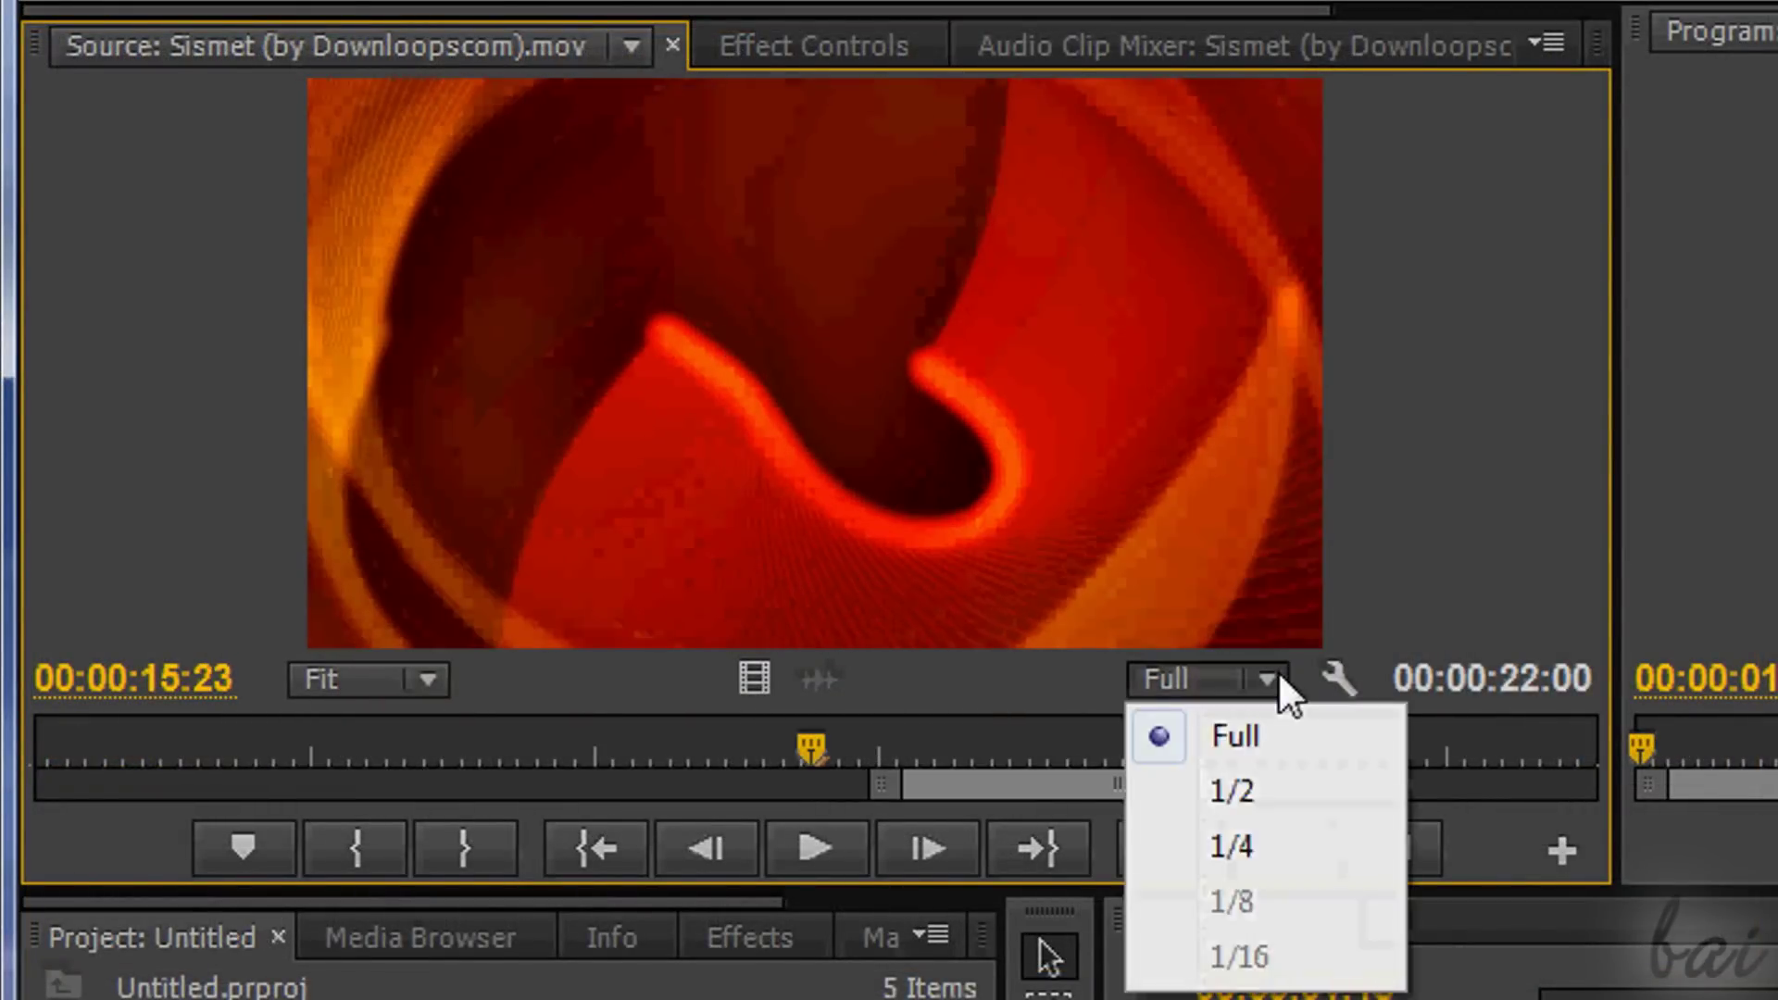
click(1246, 844)
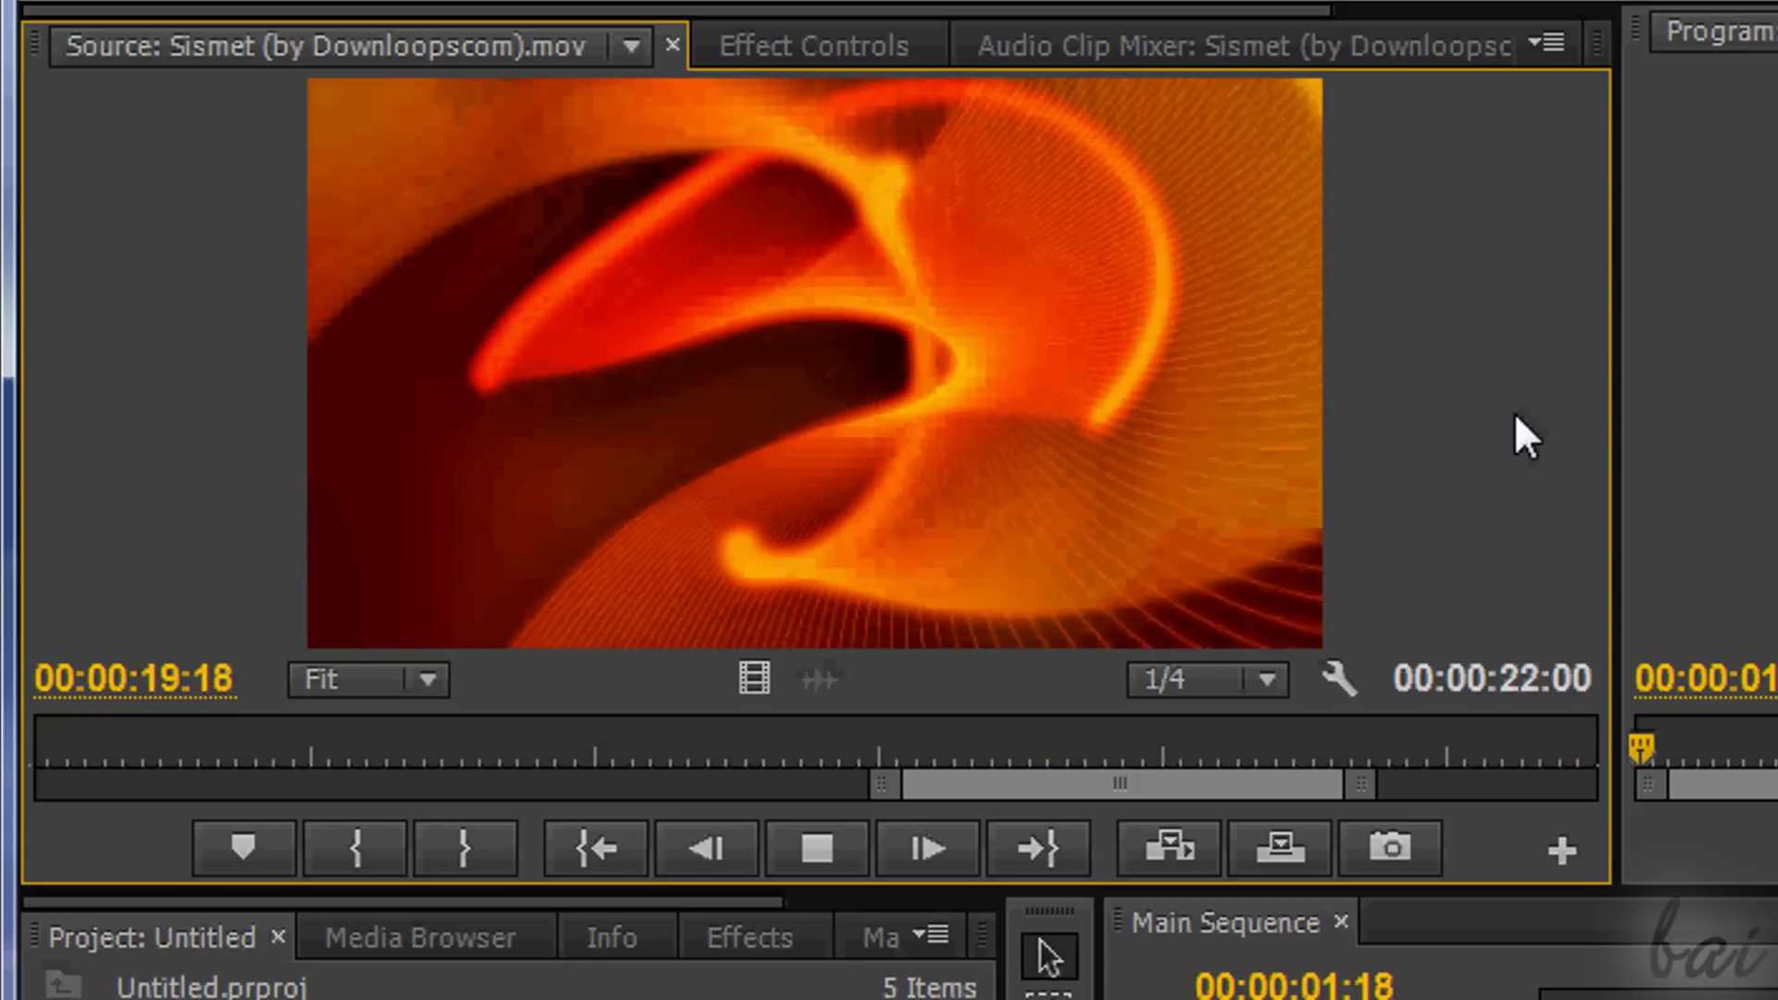
key(space)
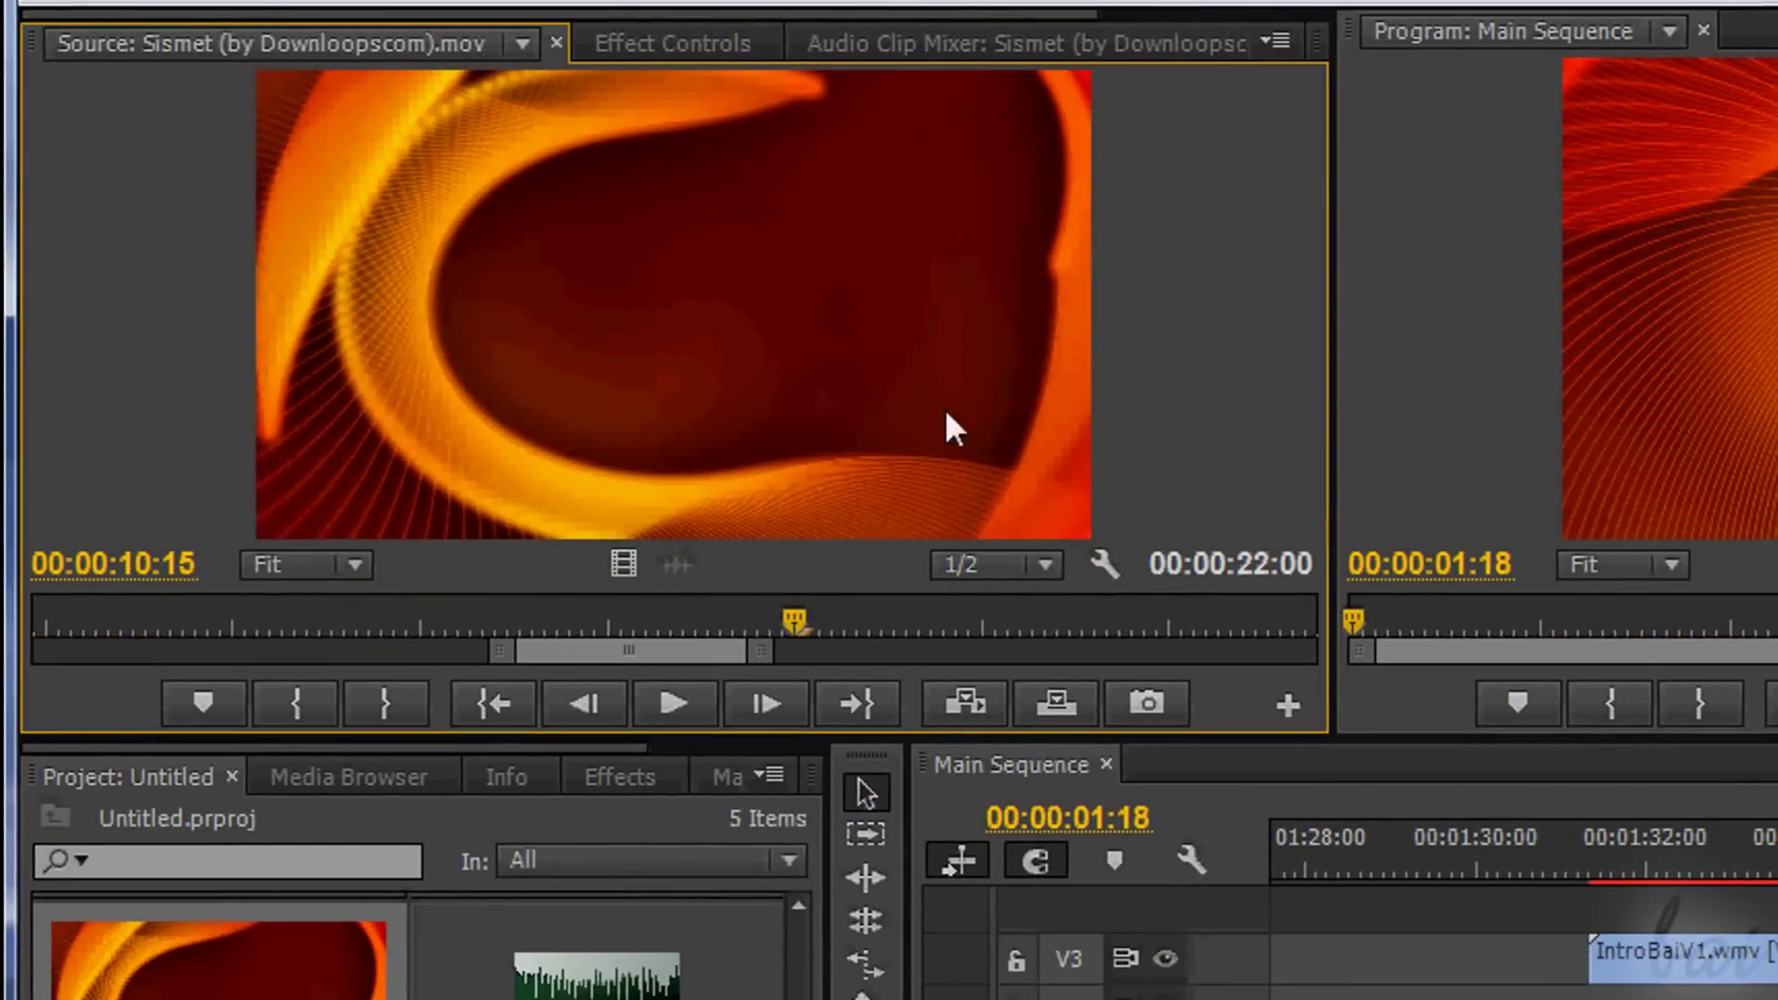
click(1148, 713)
key(Return)
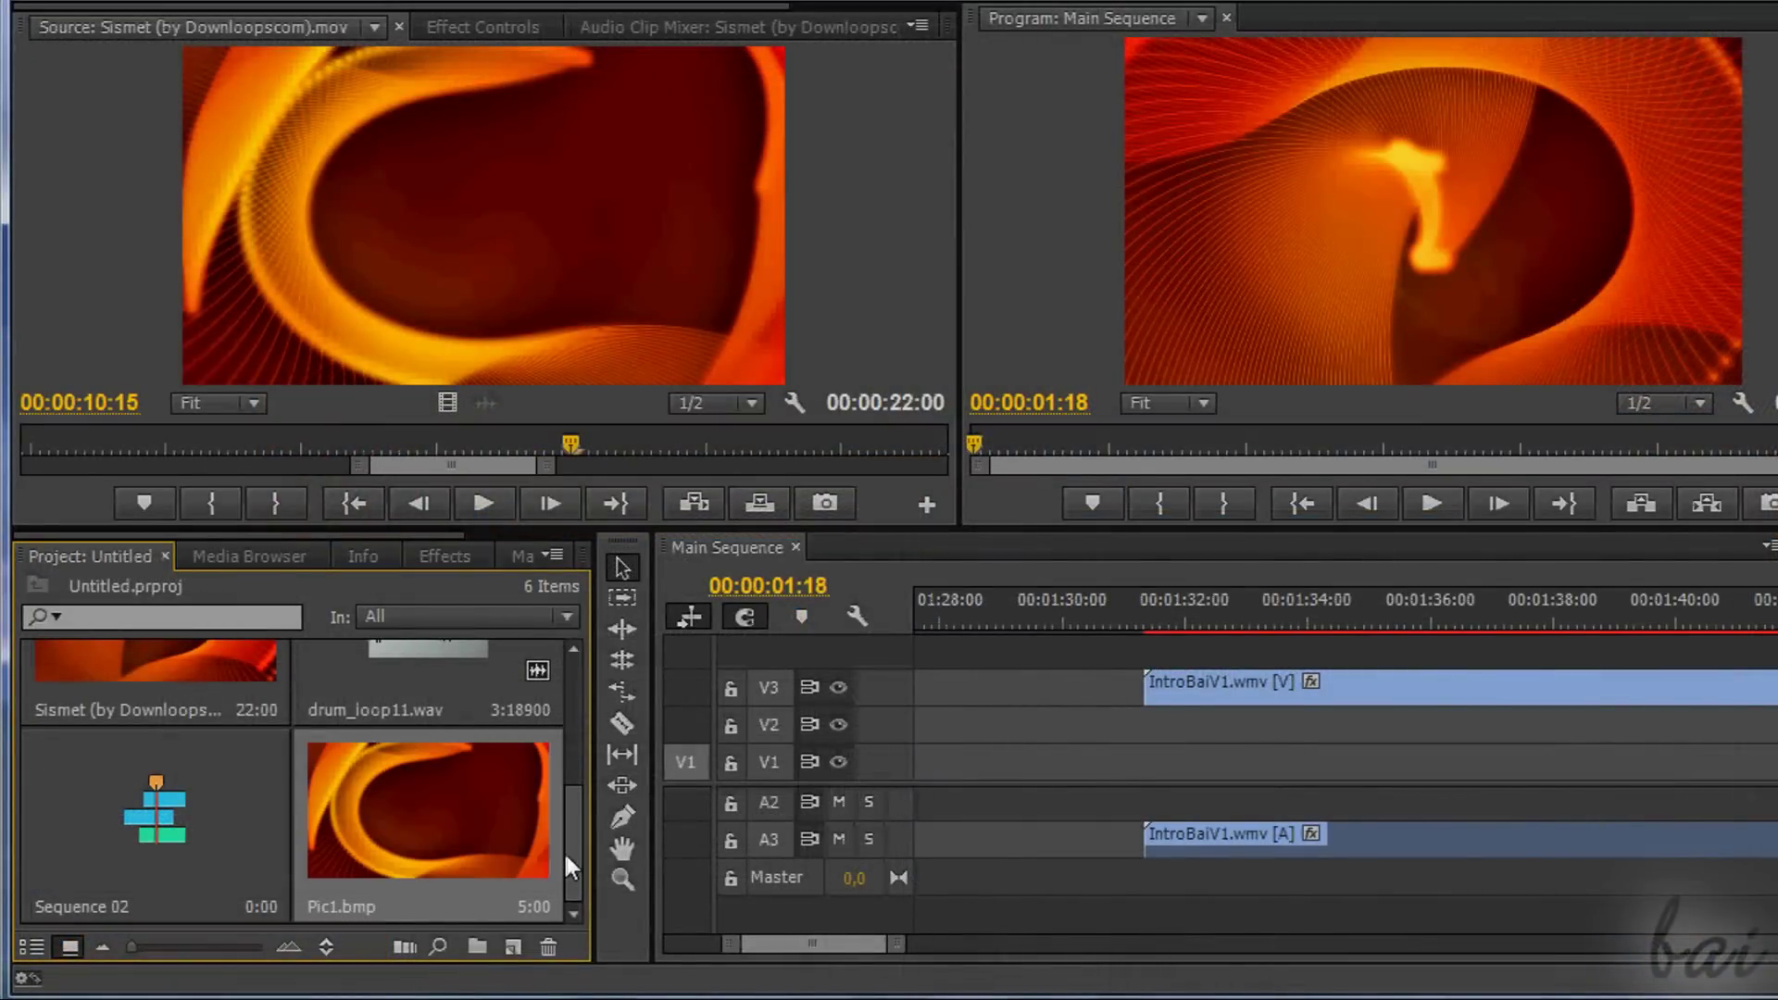
Preview Pic1.bmp and rename the Sismet clip on V2 to Main Video.
double_click(479, 802)
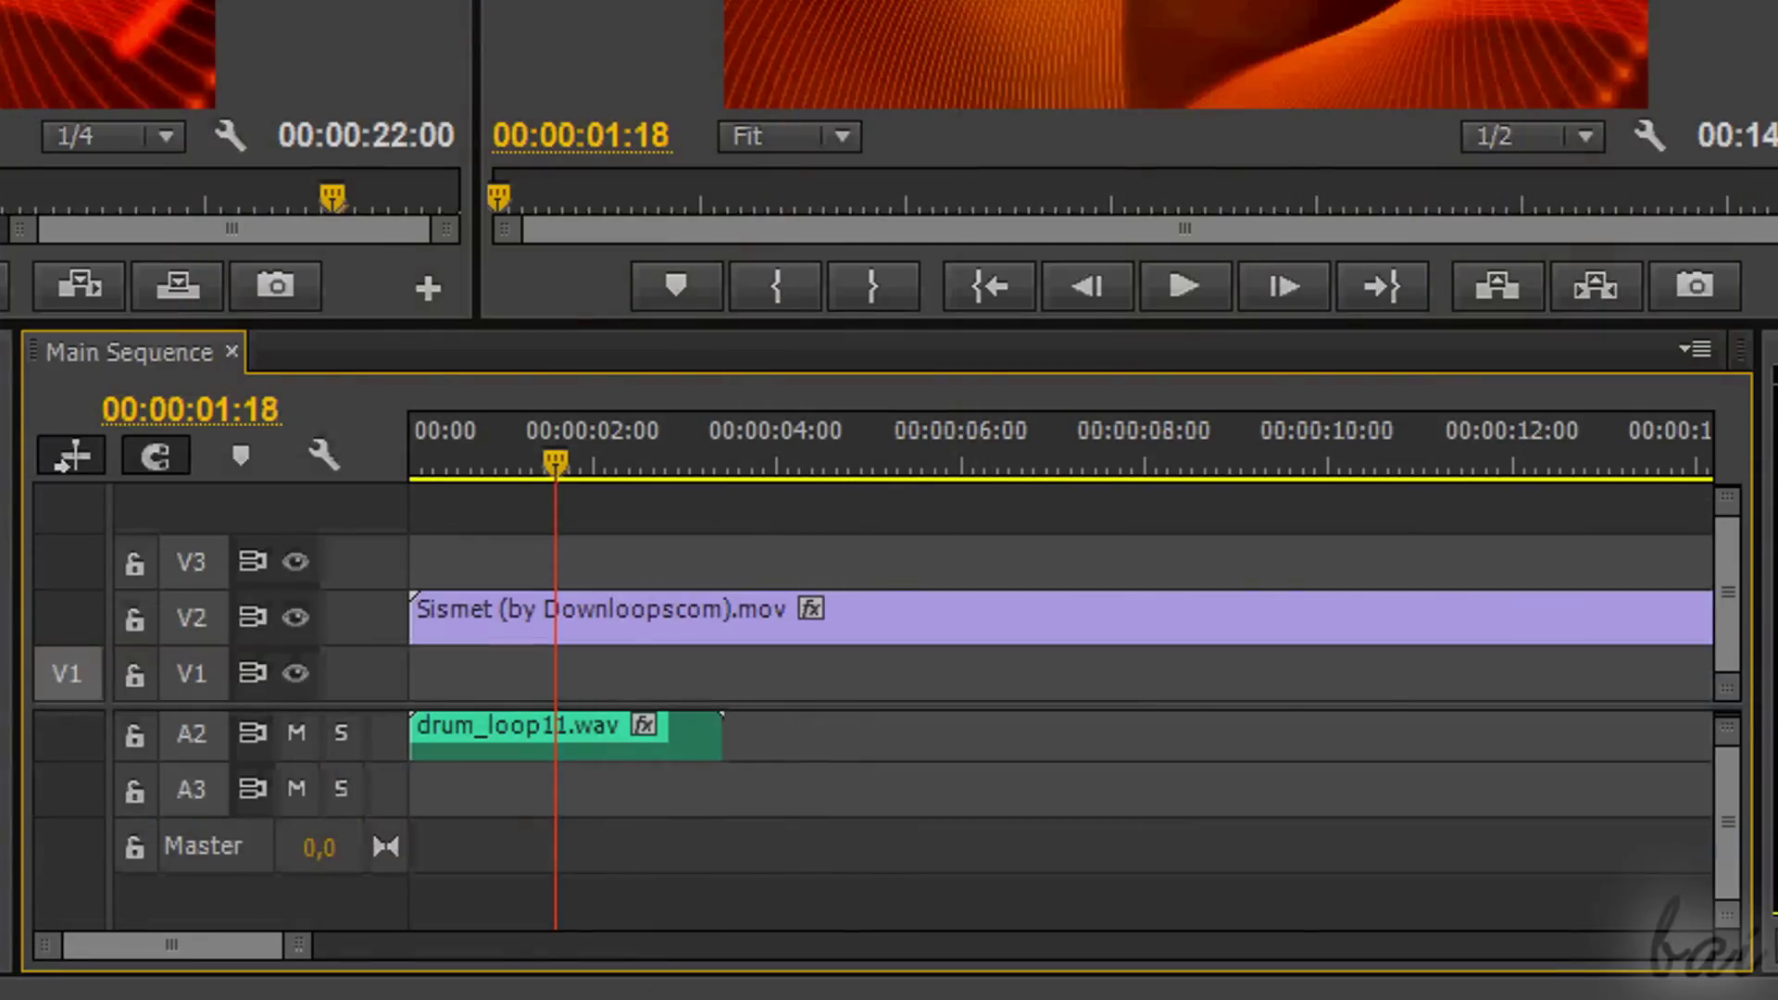
right_click(602, 615)
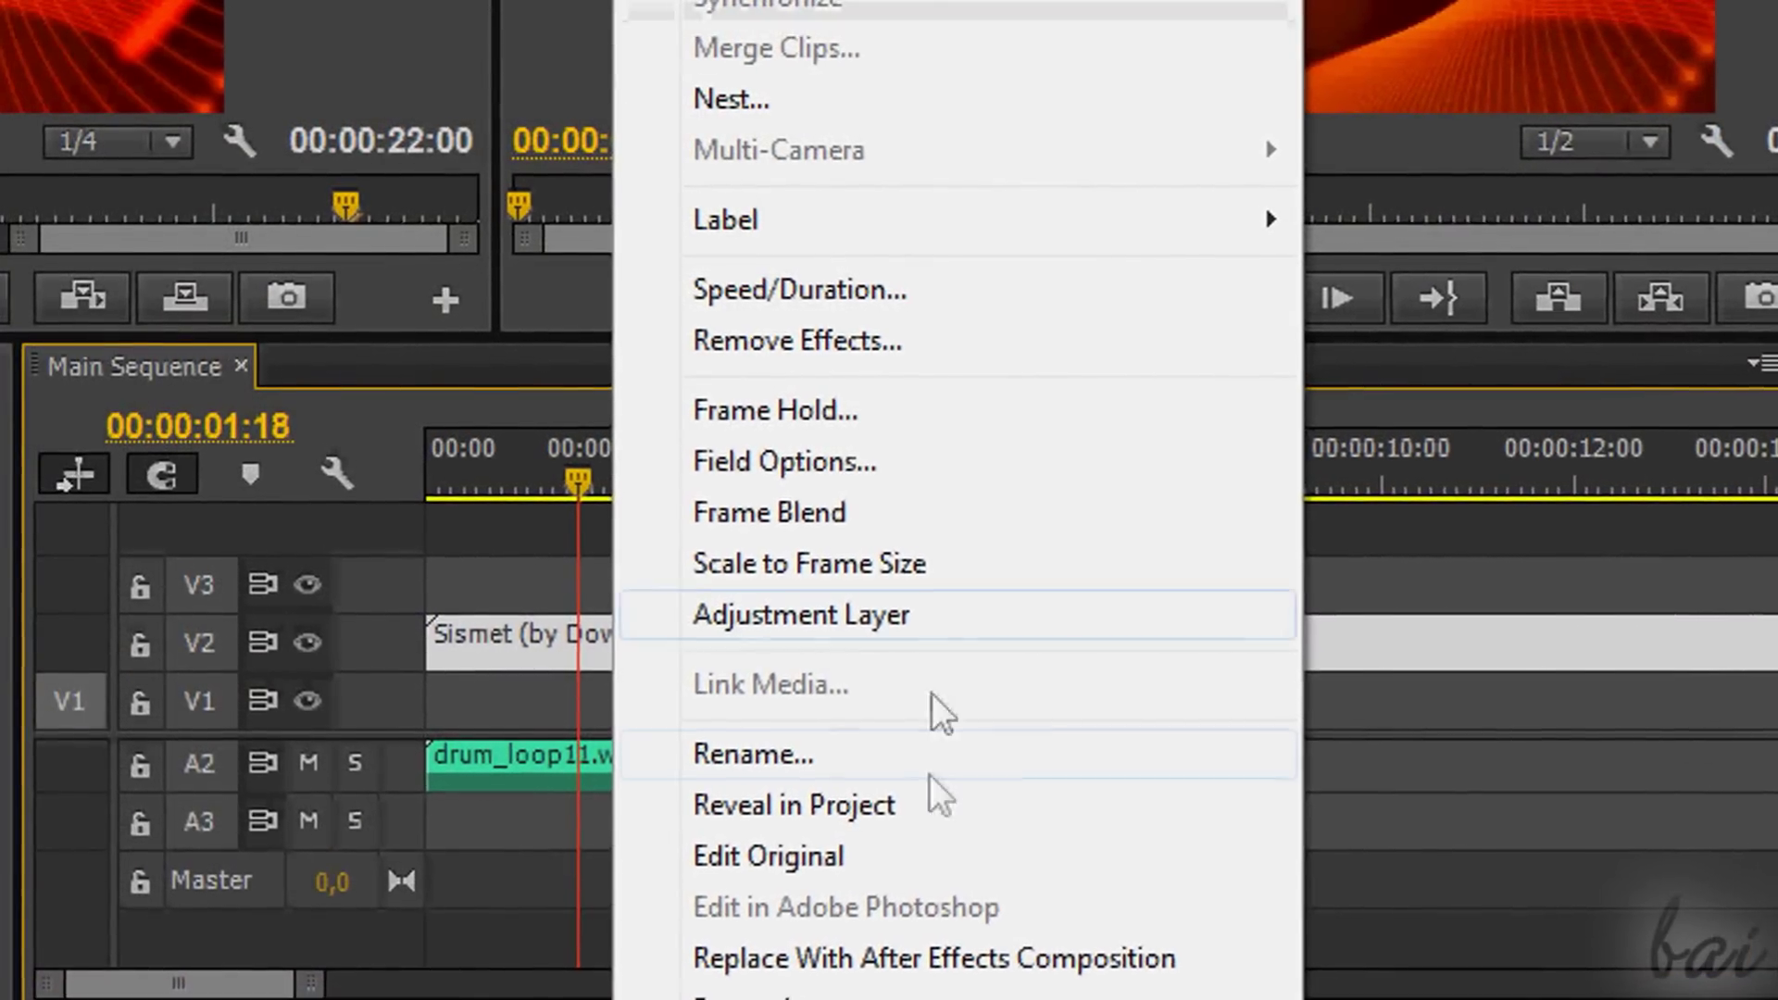
click(921, 755)
text(Main Video)
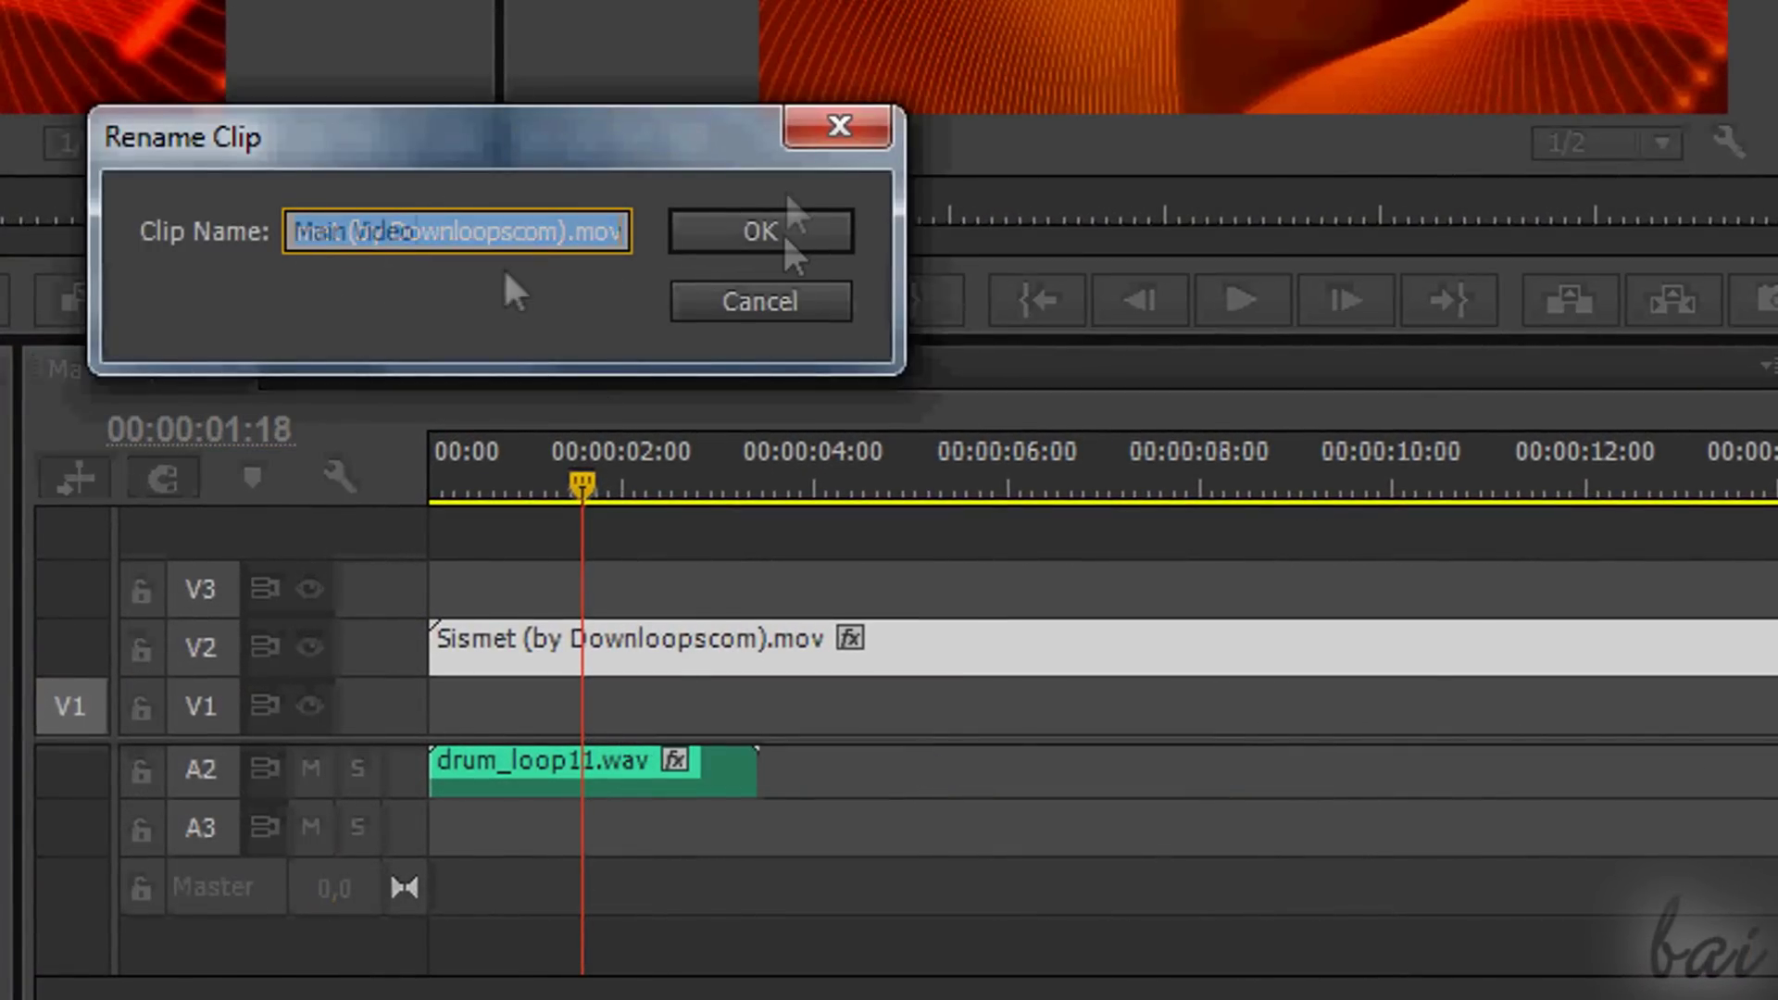
click(761, 232)
Clear Main Video and drum_loop11.wav from the timeline.
right_click(694, 648)
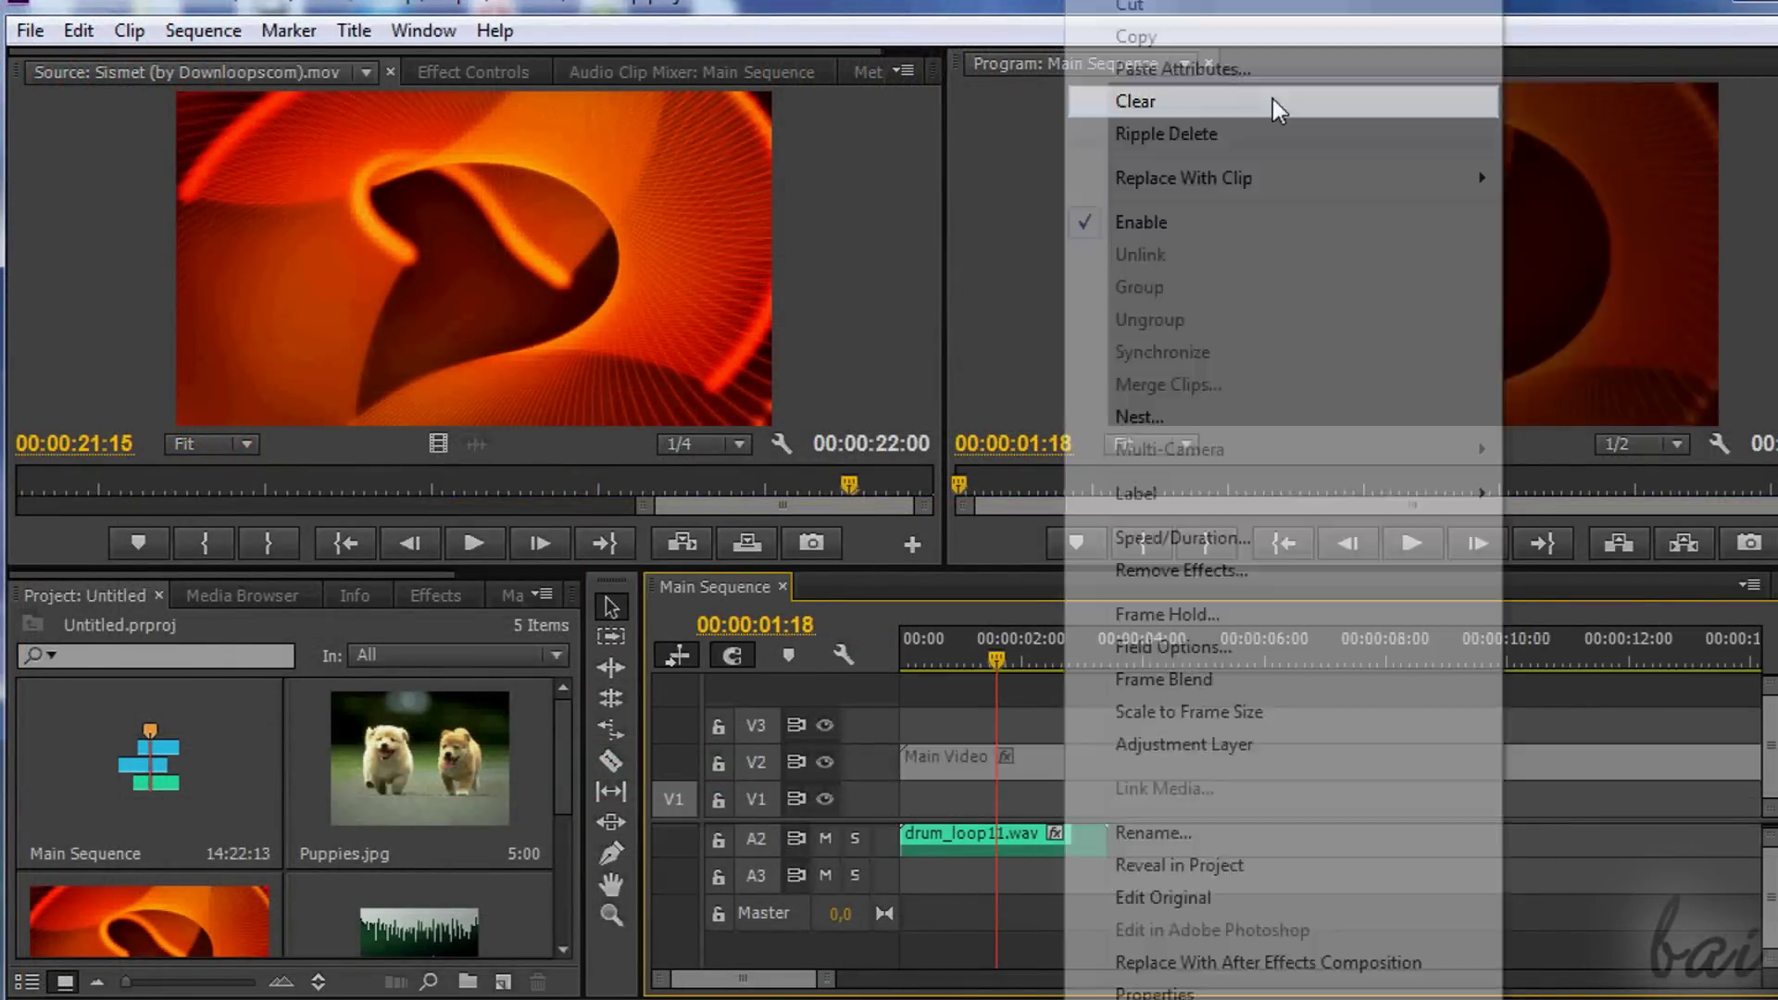
click(1263, 107)
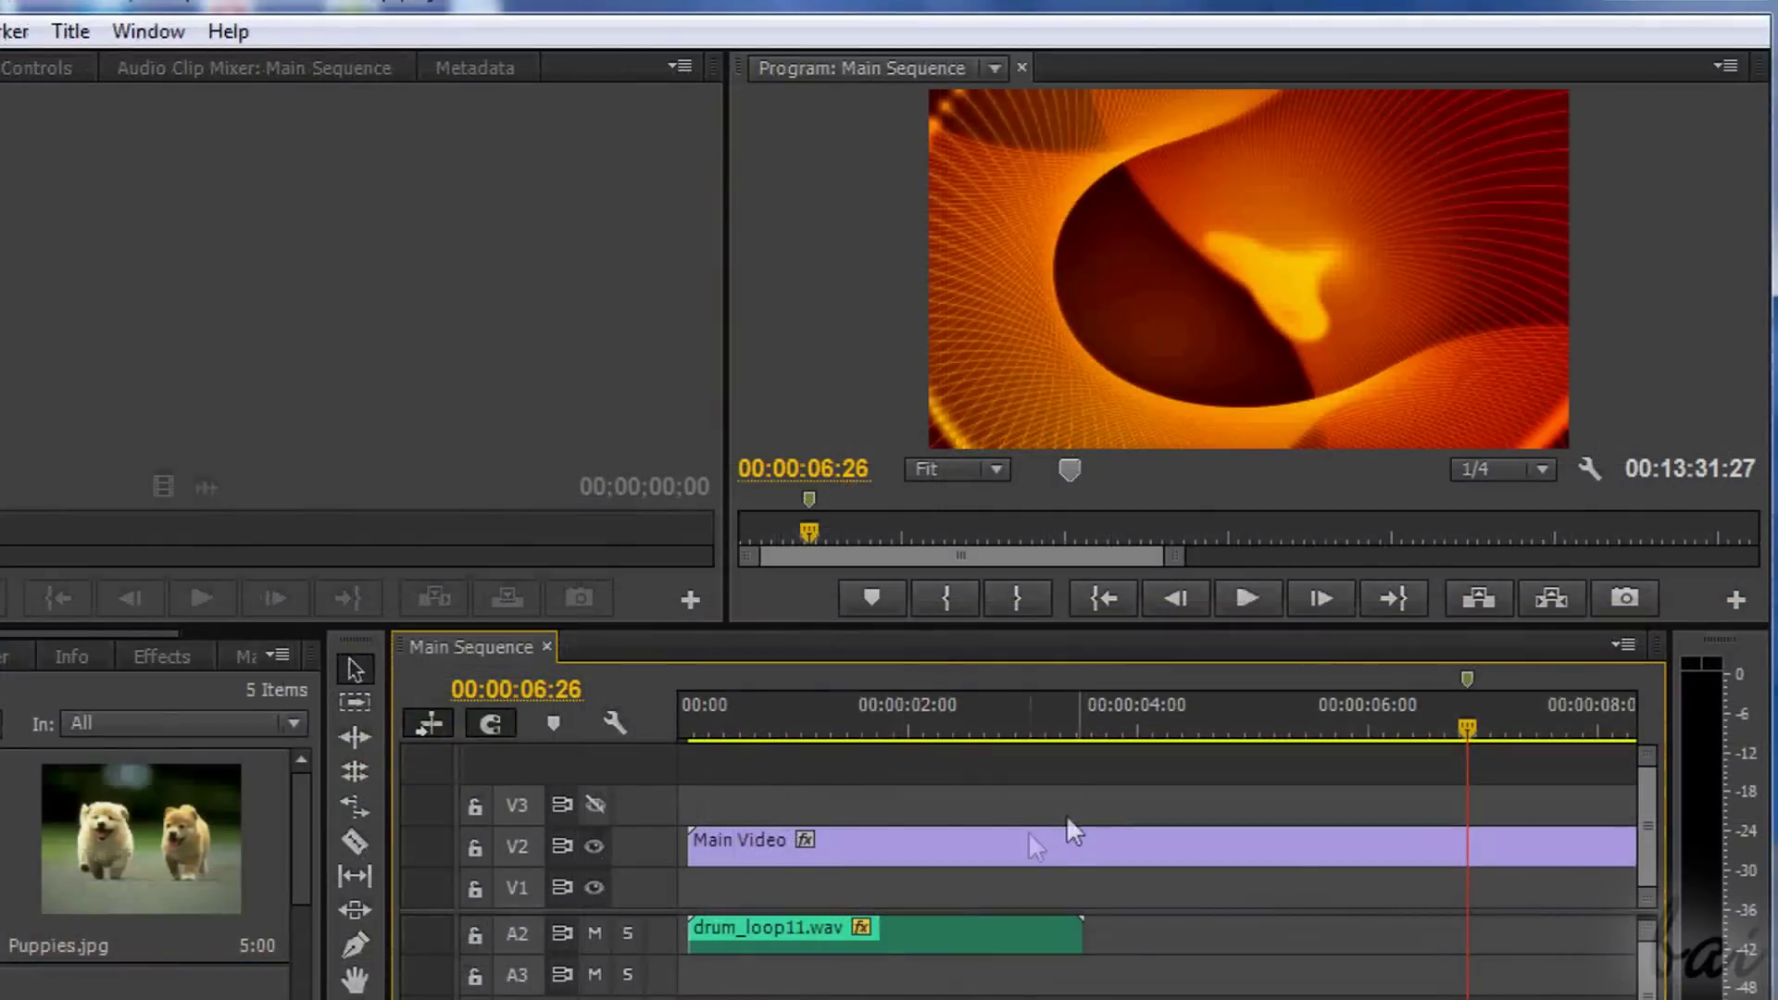
click(1017, 839)
right_click(991, 935)
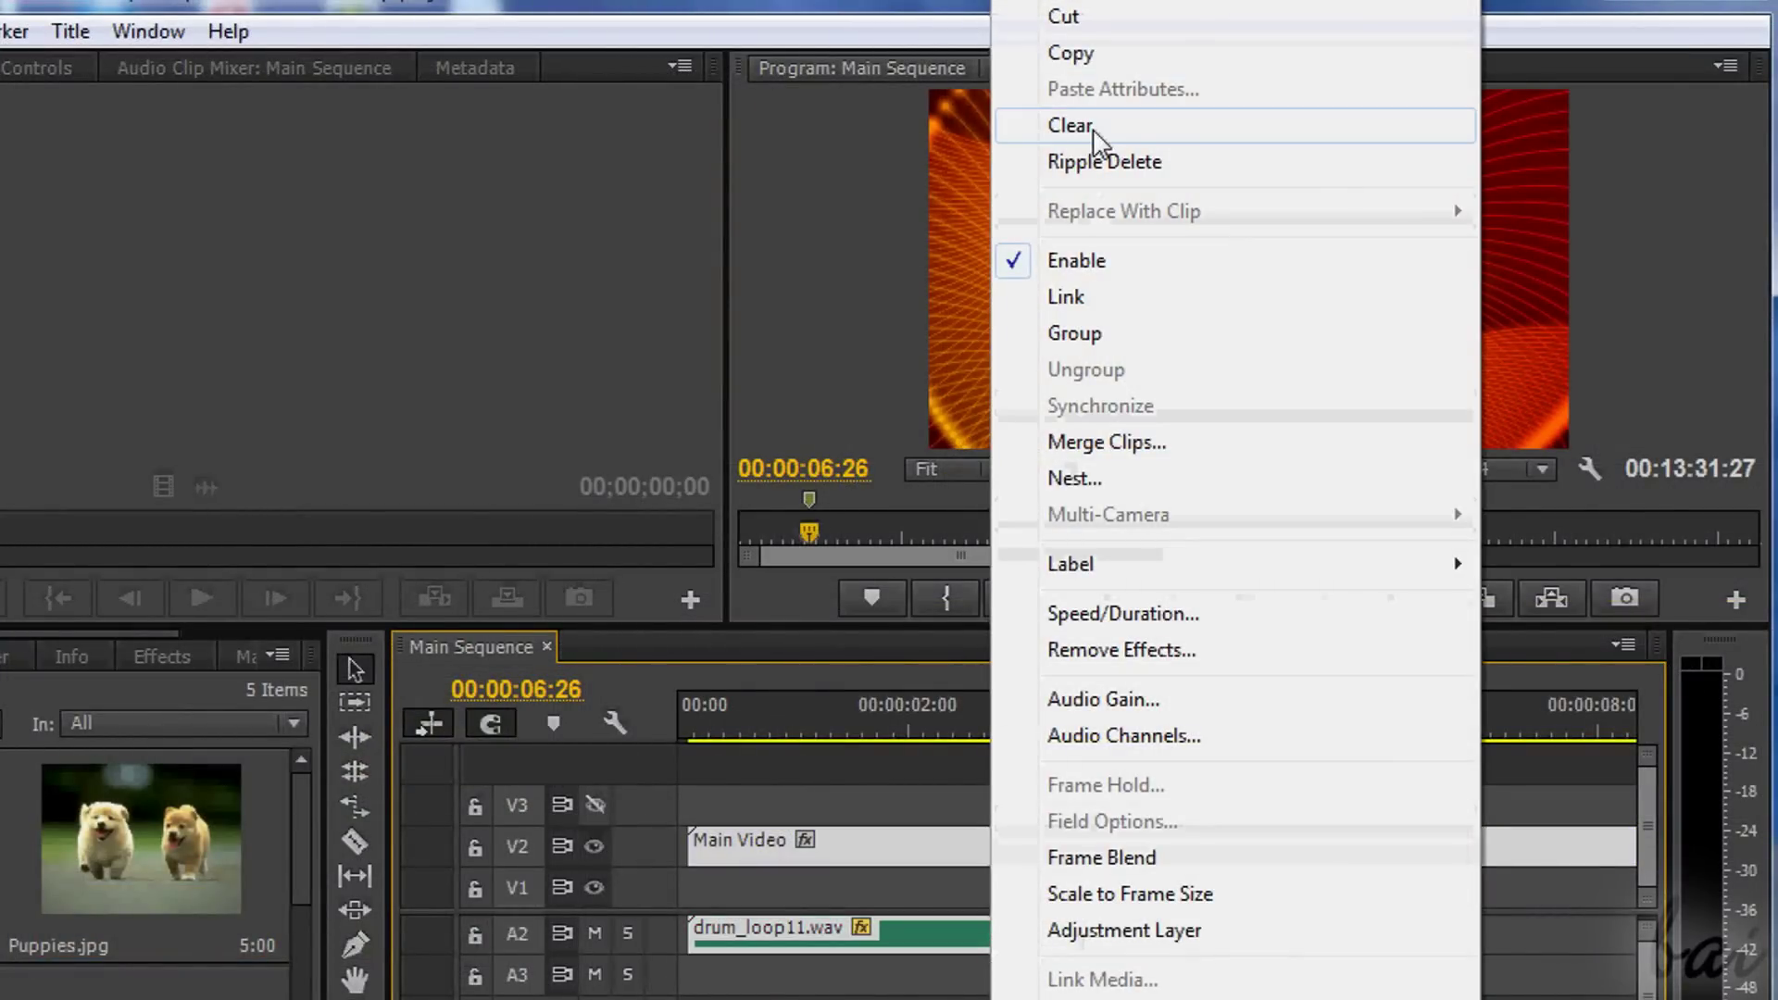
click(1092, 127)
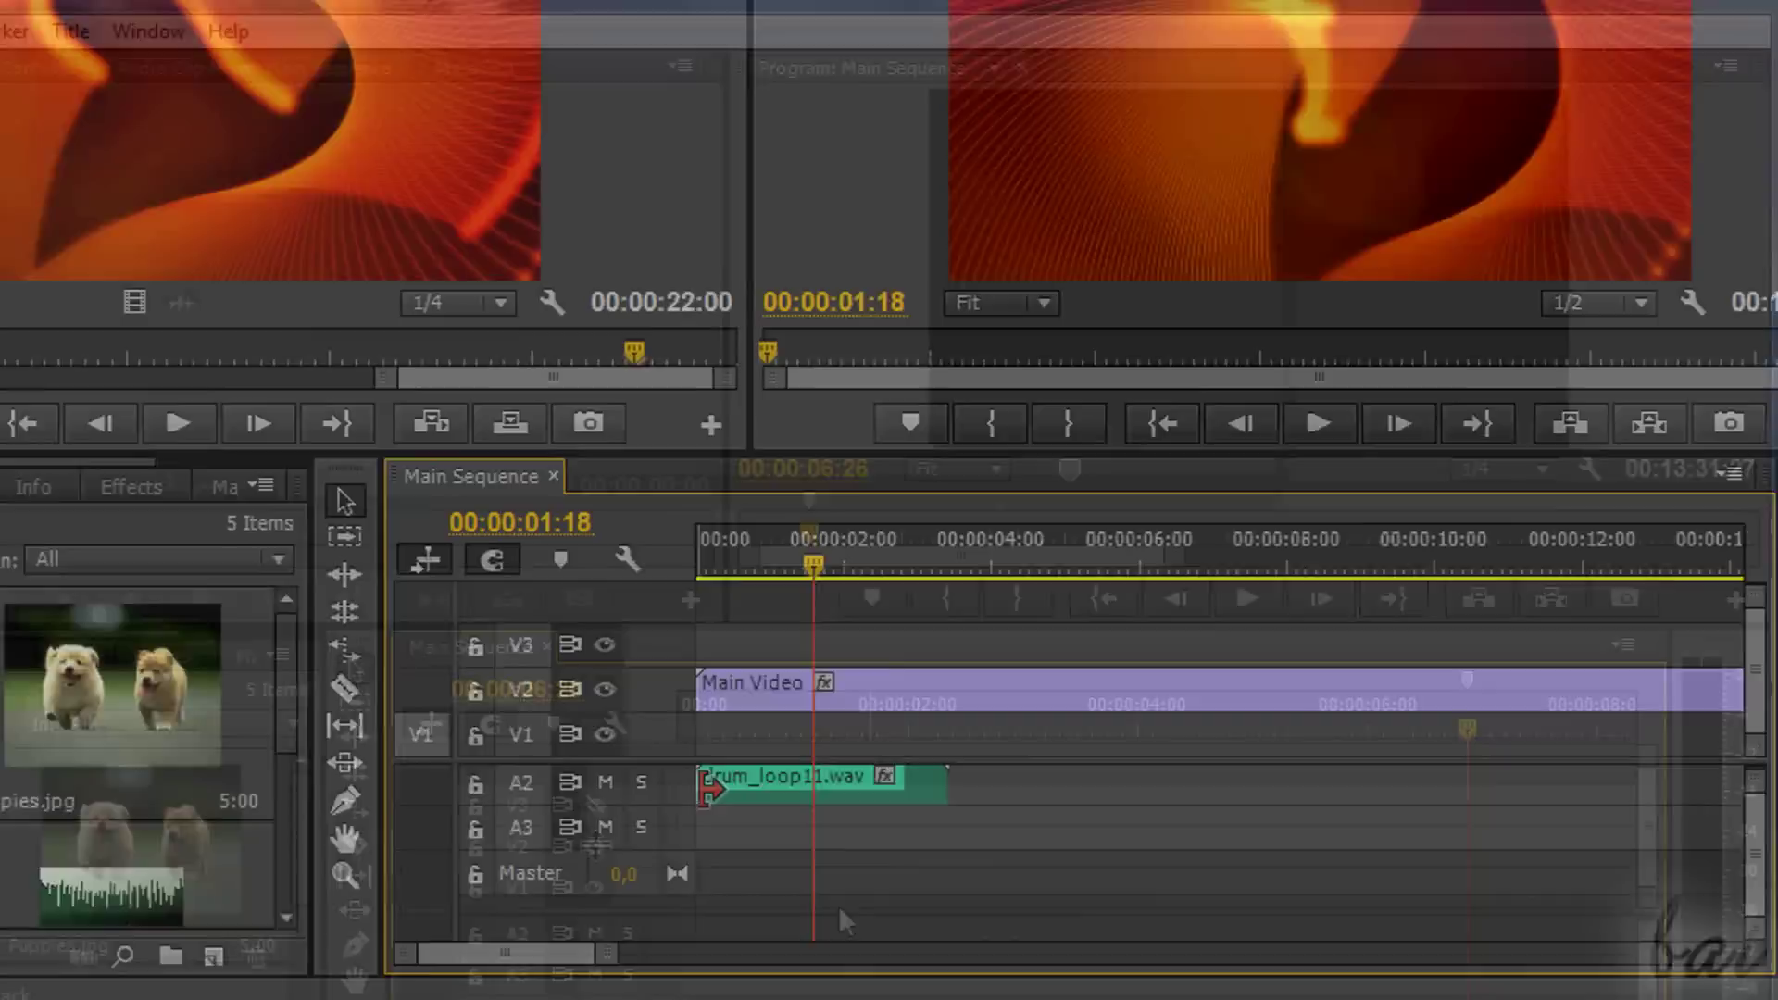
Marquee-select Main Video and drum_loop11.wav and drag both slightly later.
click(657, 586)
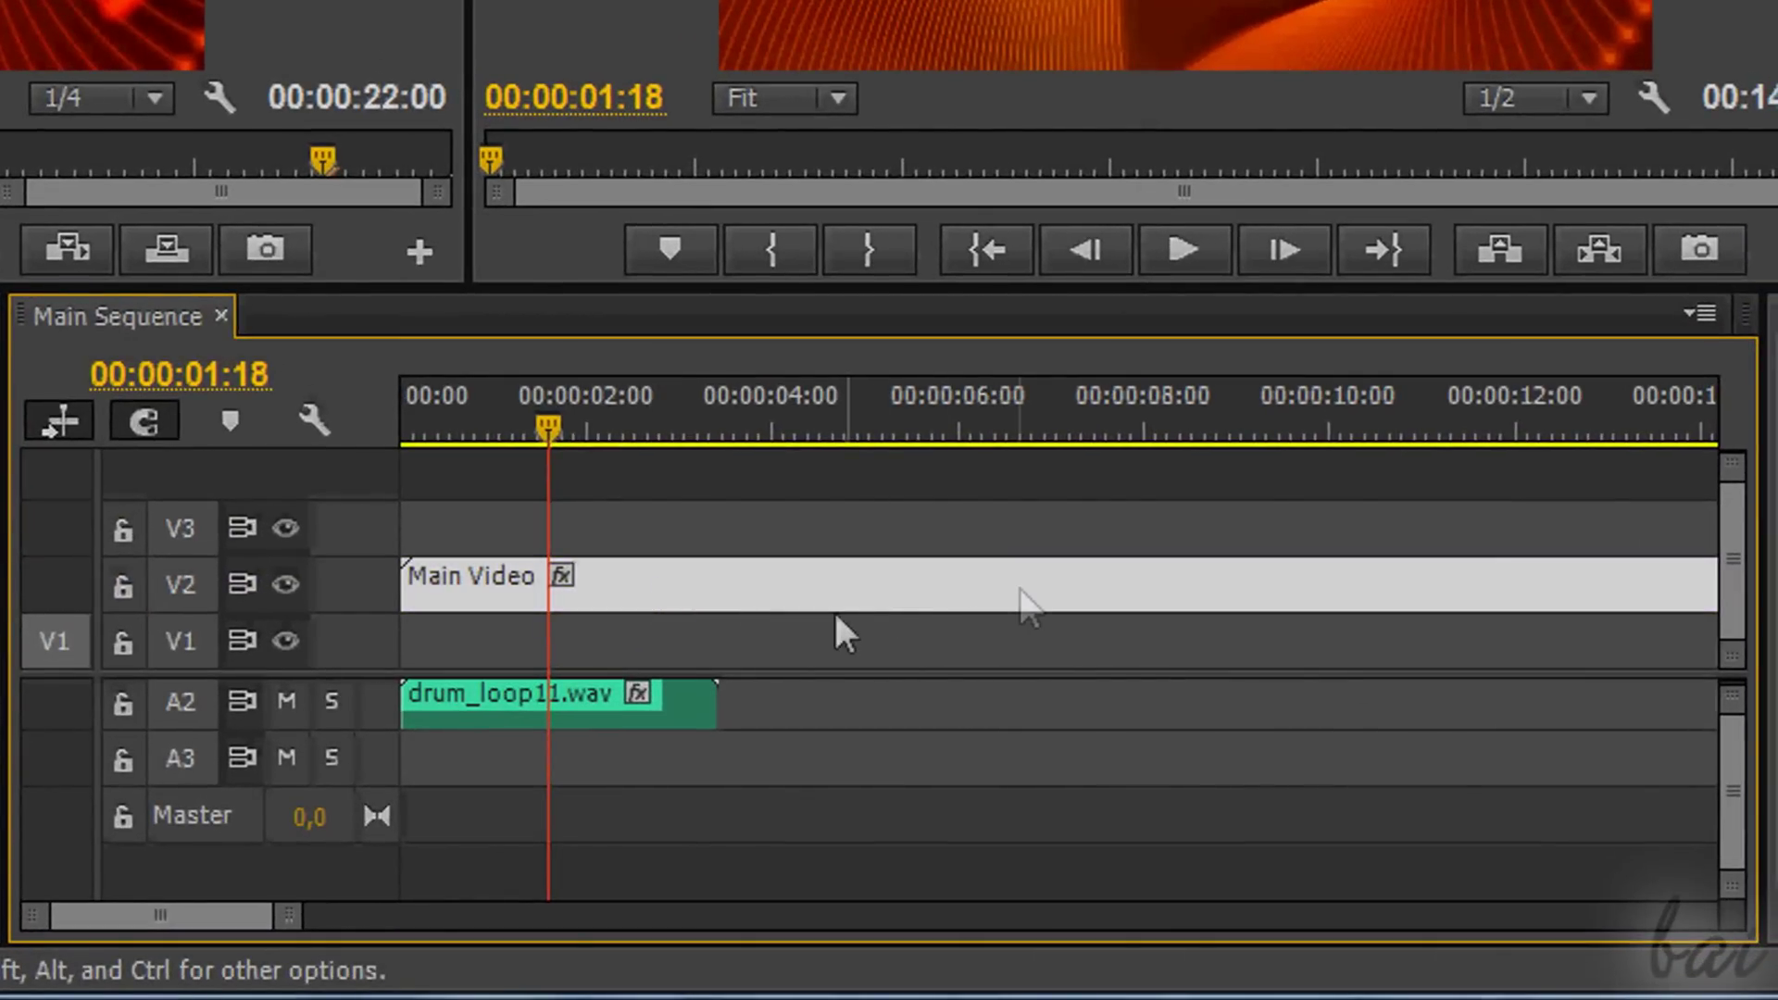
click(583, 707)
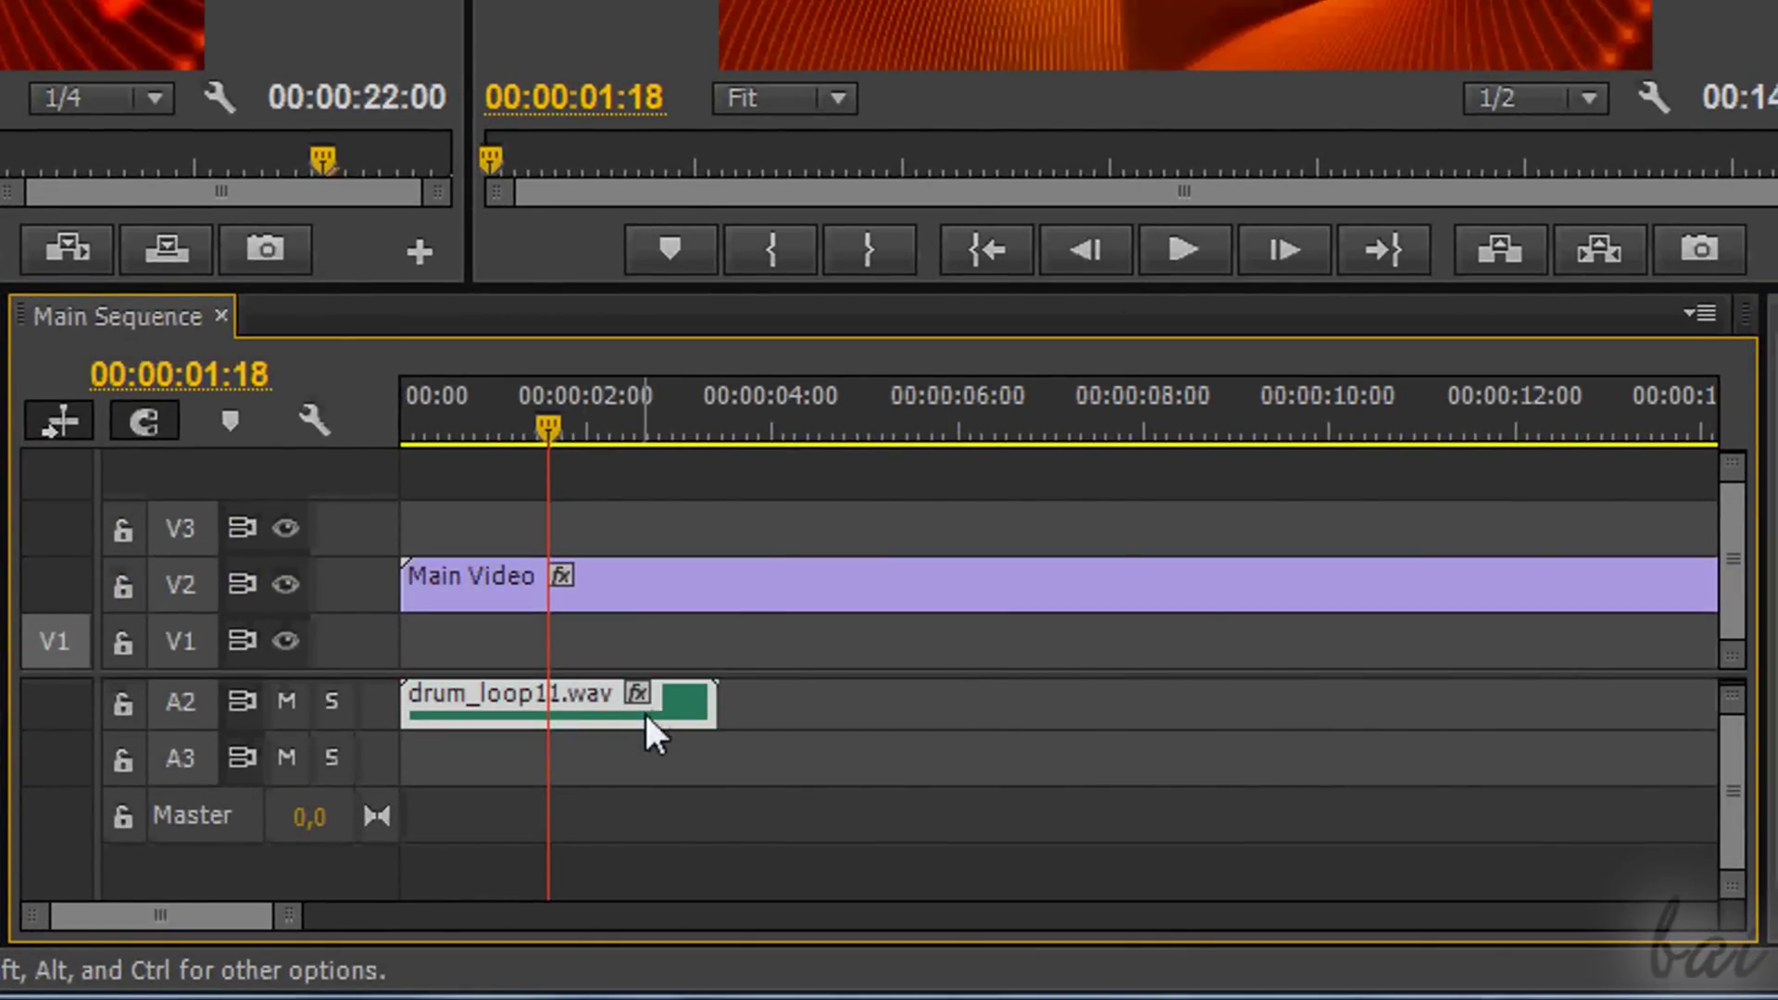
click(746, 569)
click(563, 695)
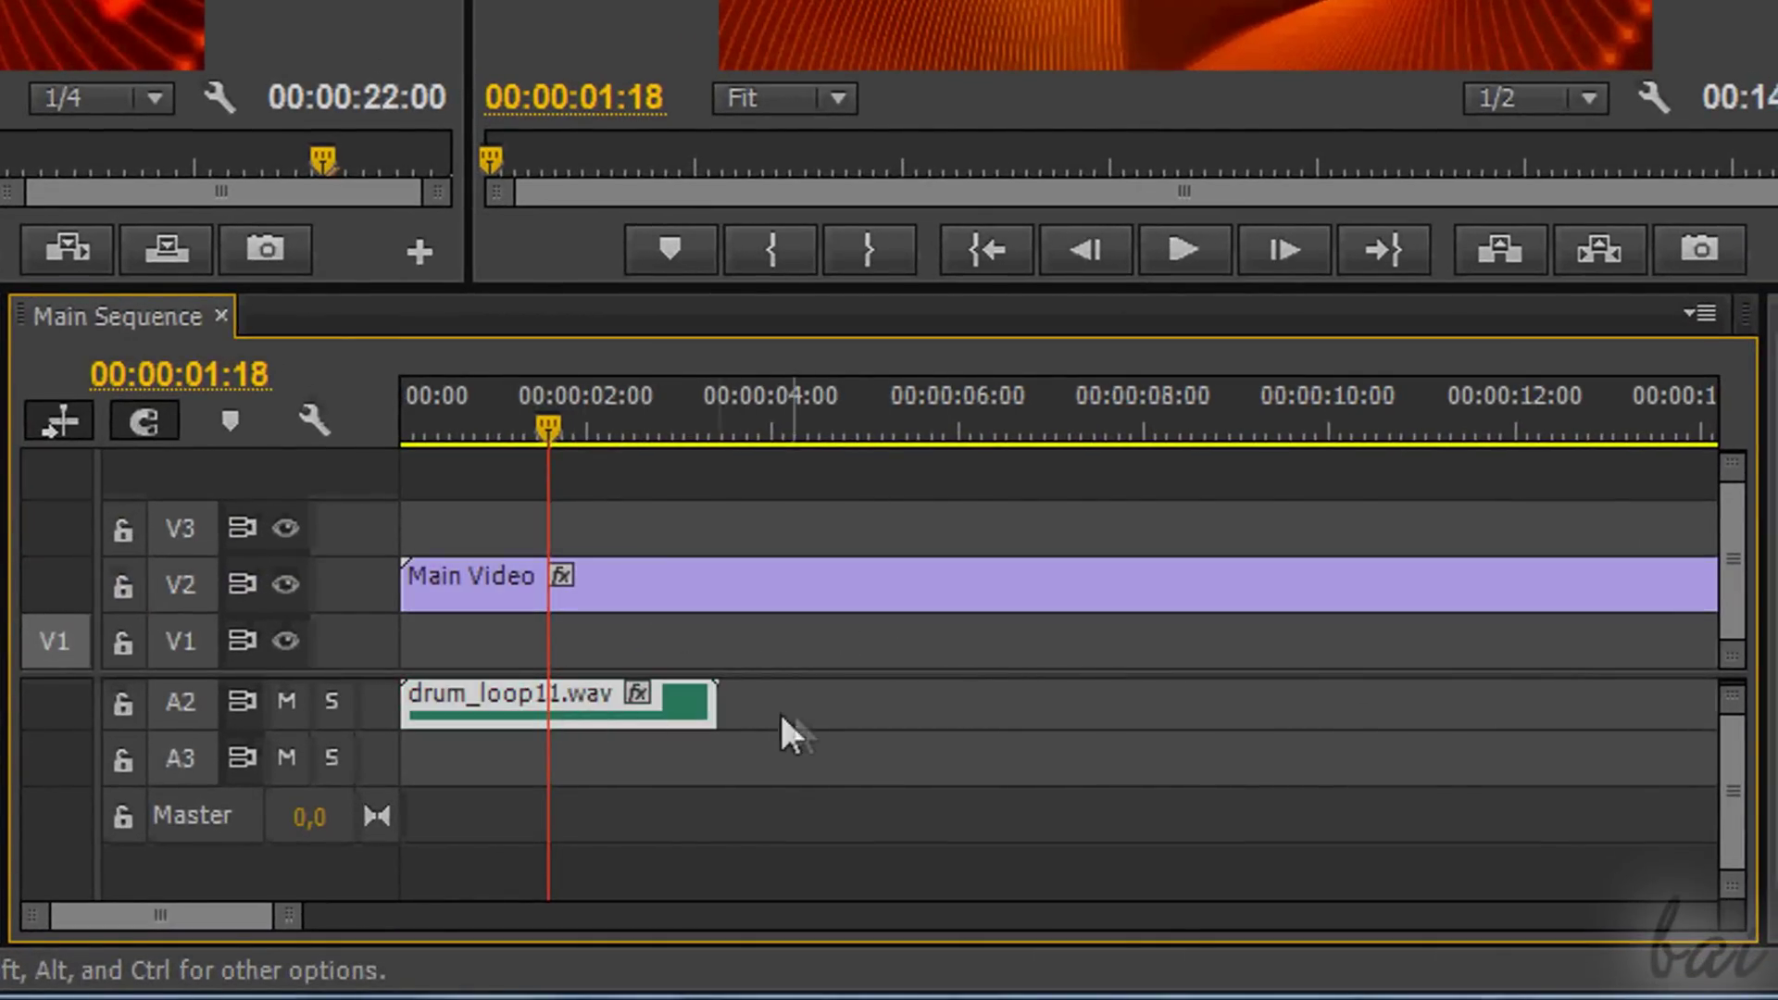
drag(587, 518, 1036, 765)
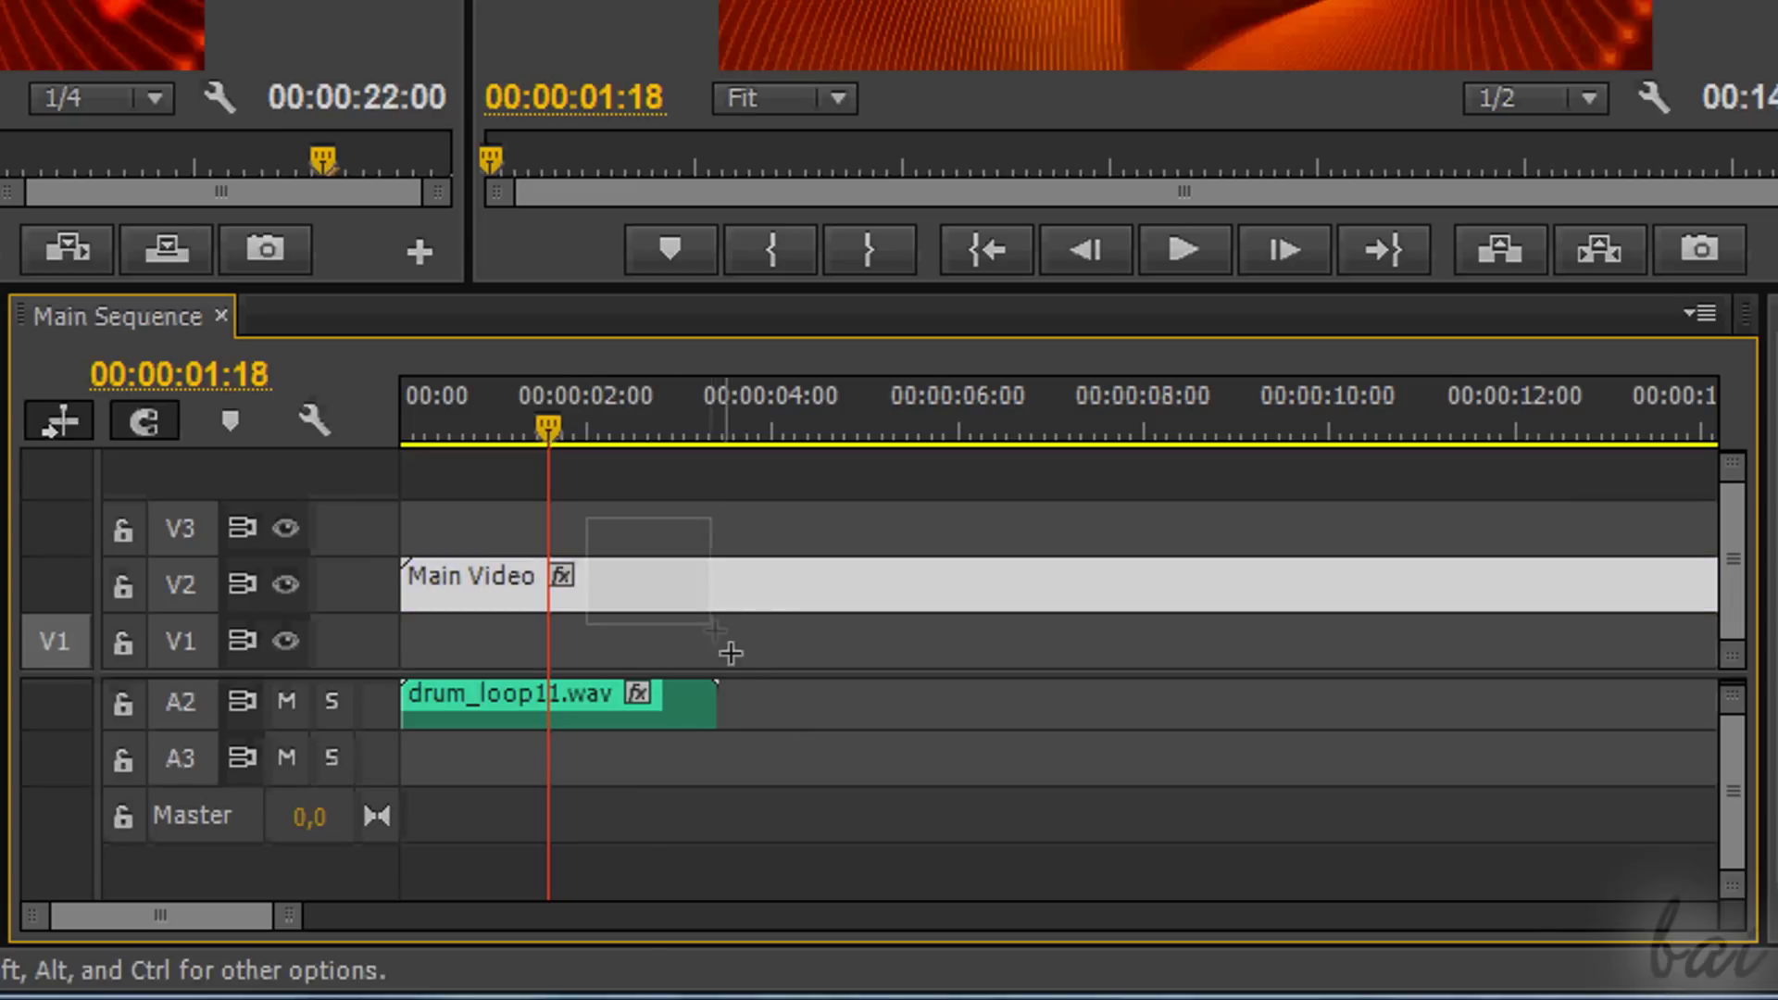
drag(1036, 765, 1040, 782)
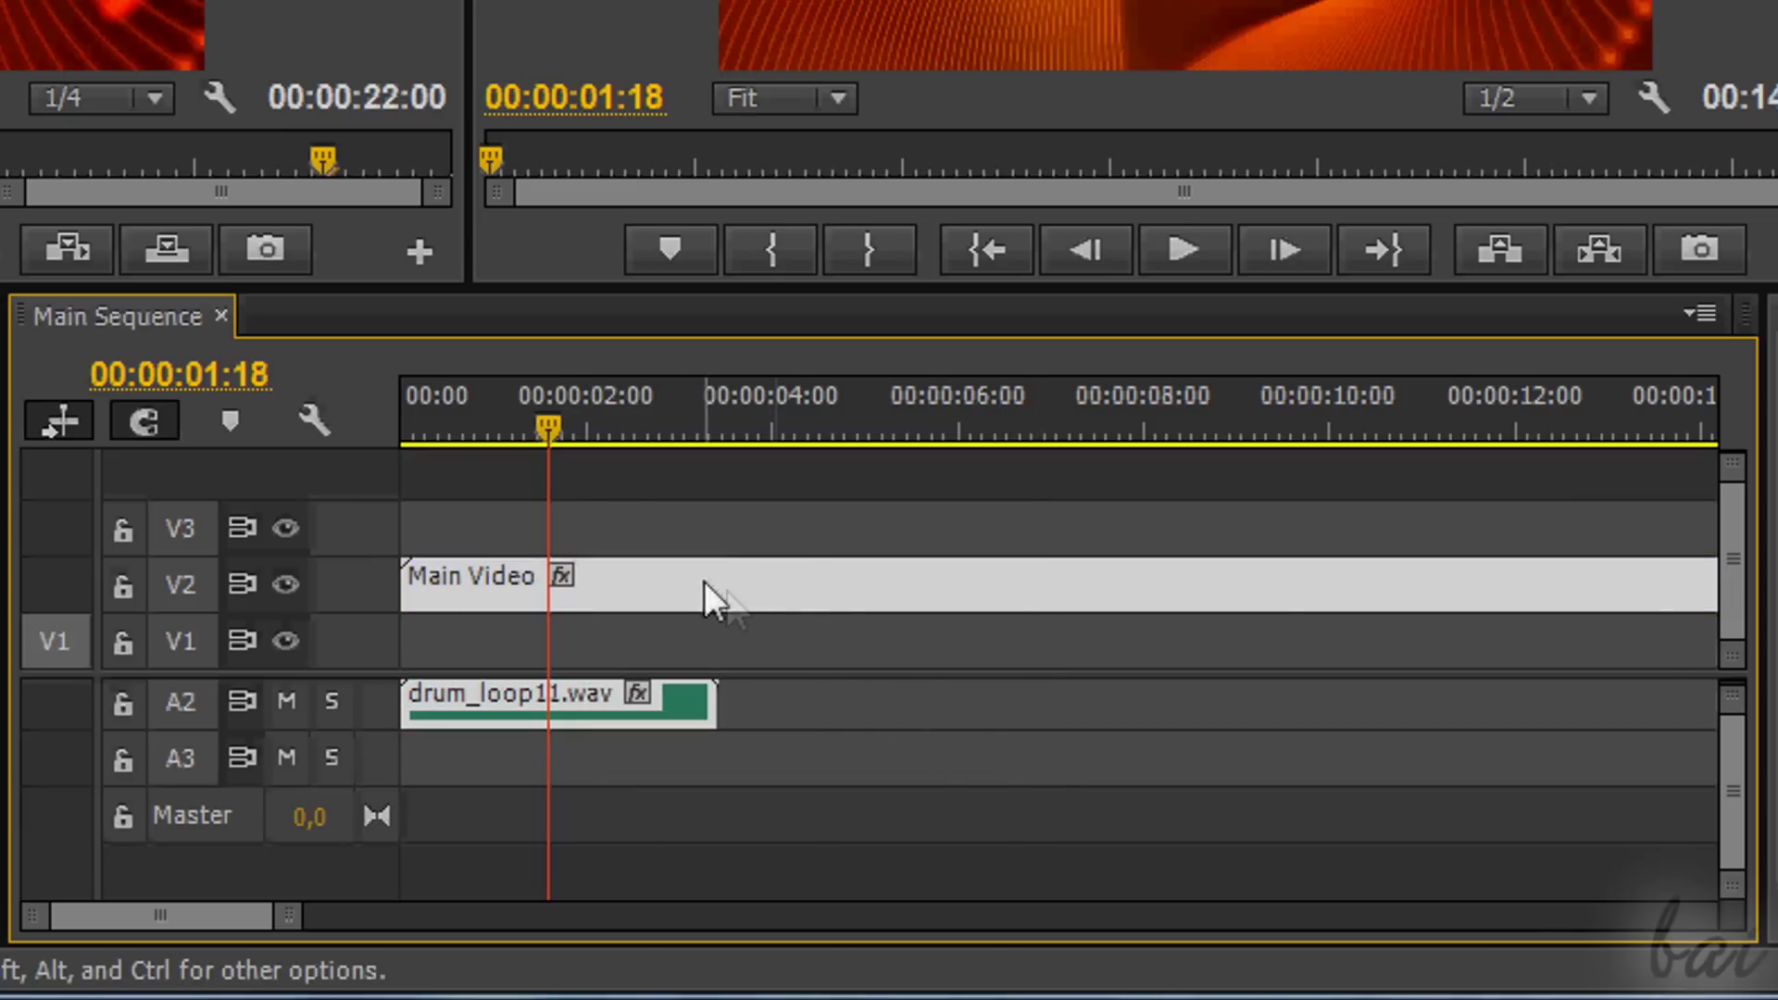
mouse_move(707, 595)
mouse_down()
mouse_move(939, 613)
mouse_move(765, 602)
mouse_up()
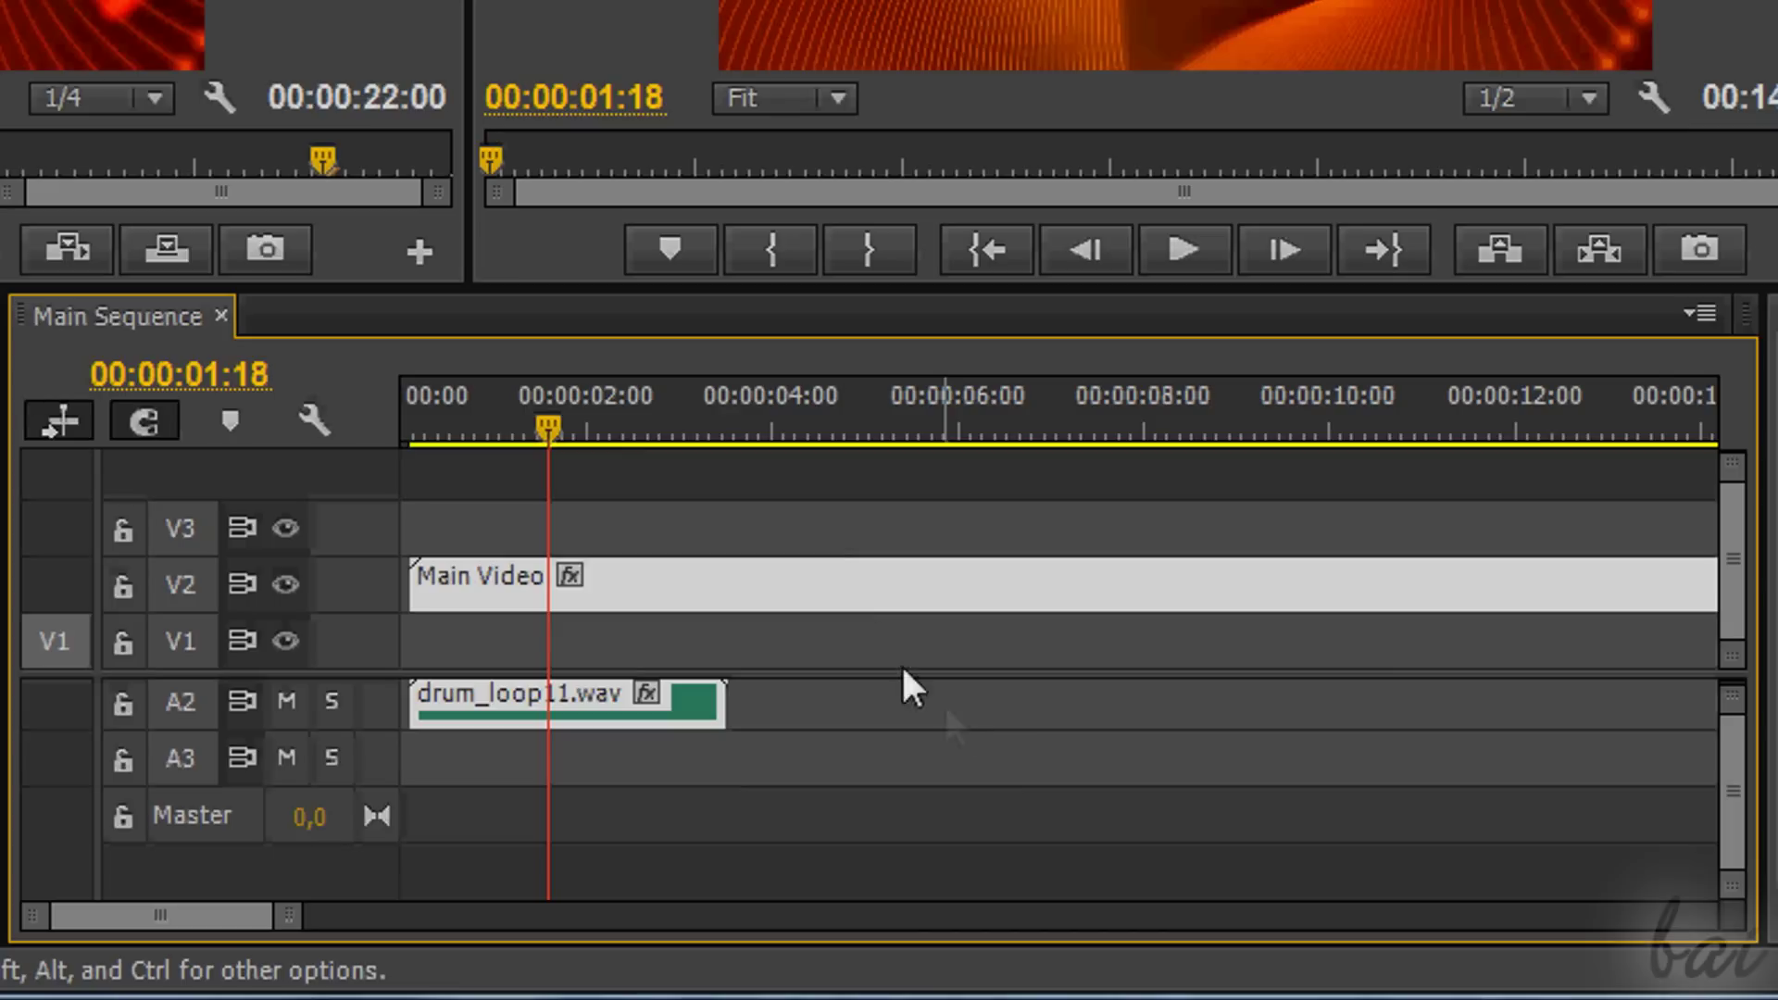
Toggle Main Video and drum_loop11.wav selection, leaving both clips deselected.
click(788, 606)
click(571, 709)
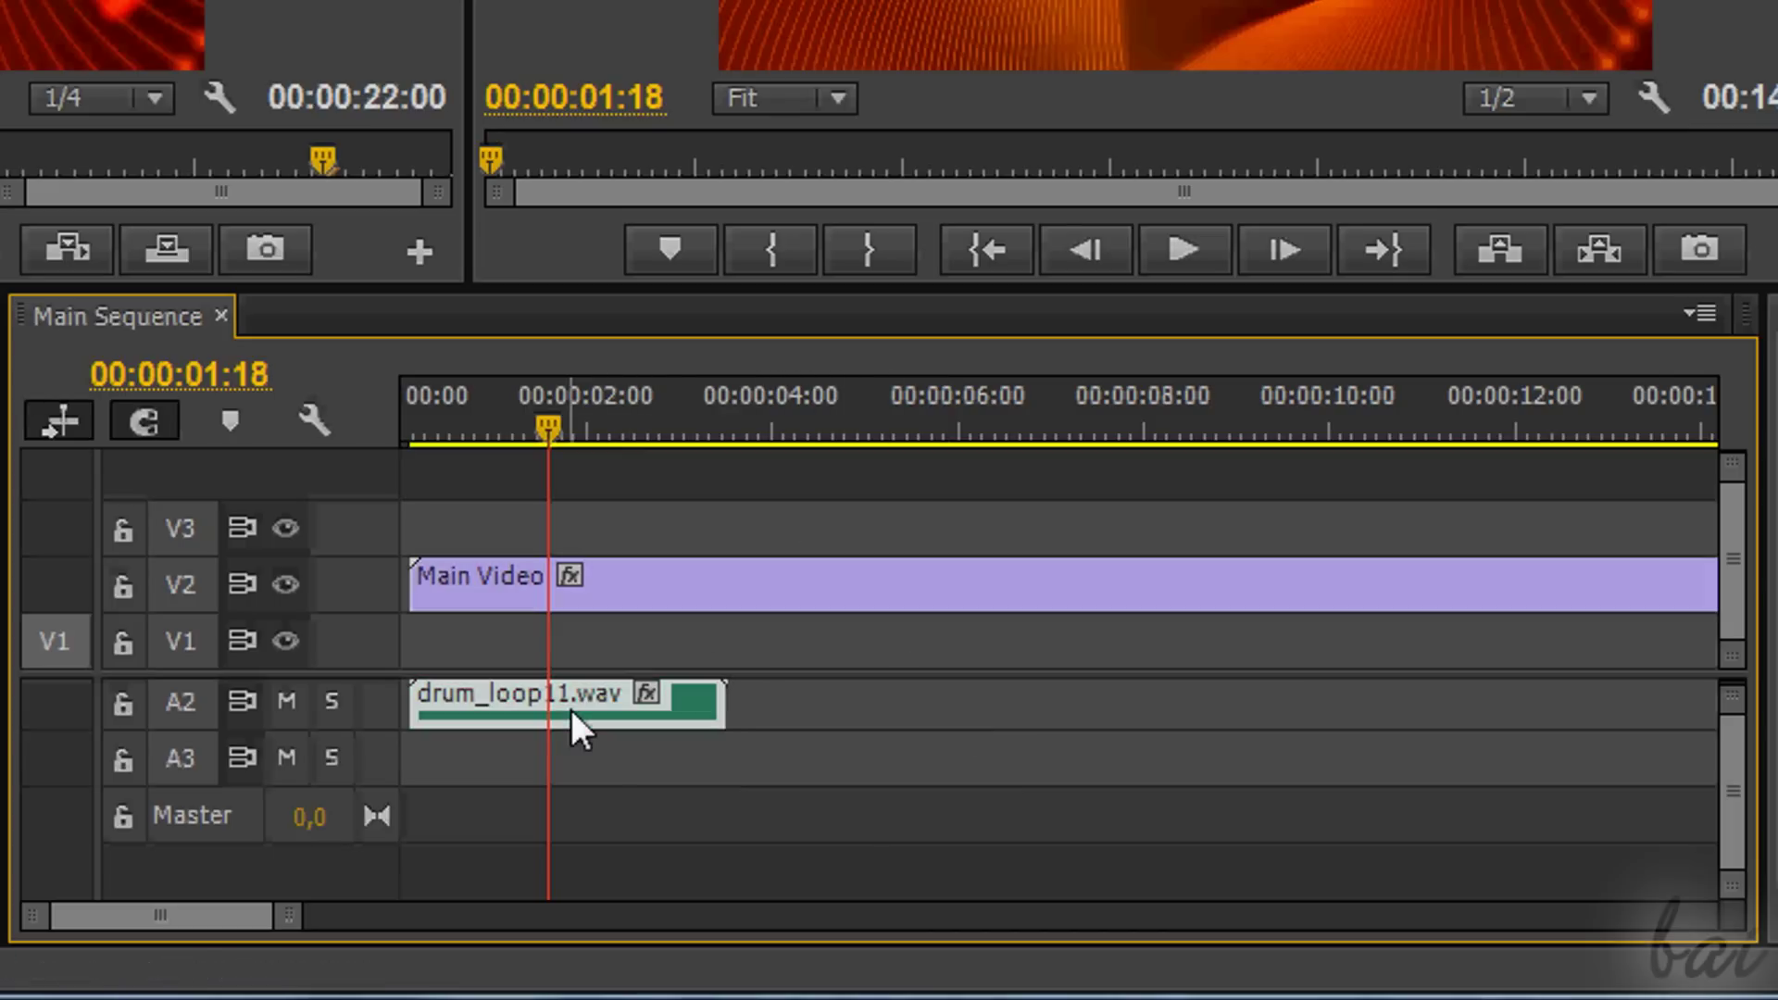
click(826, 566)
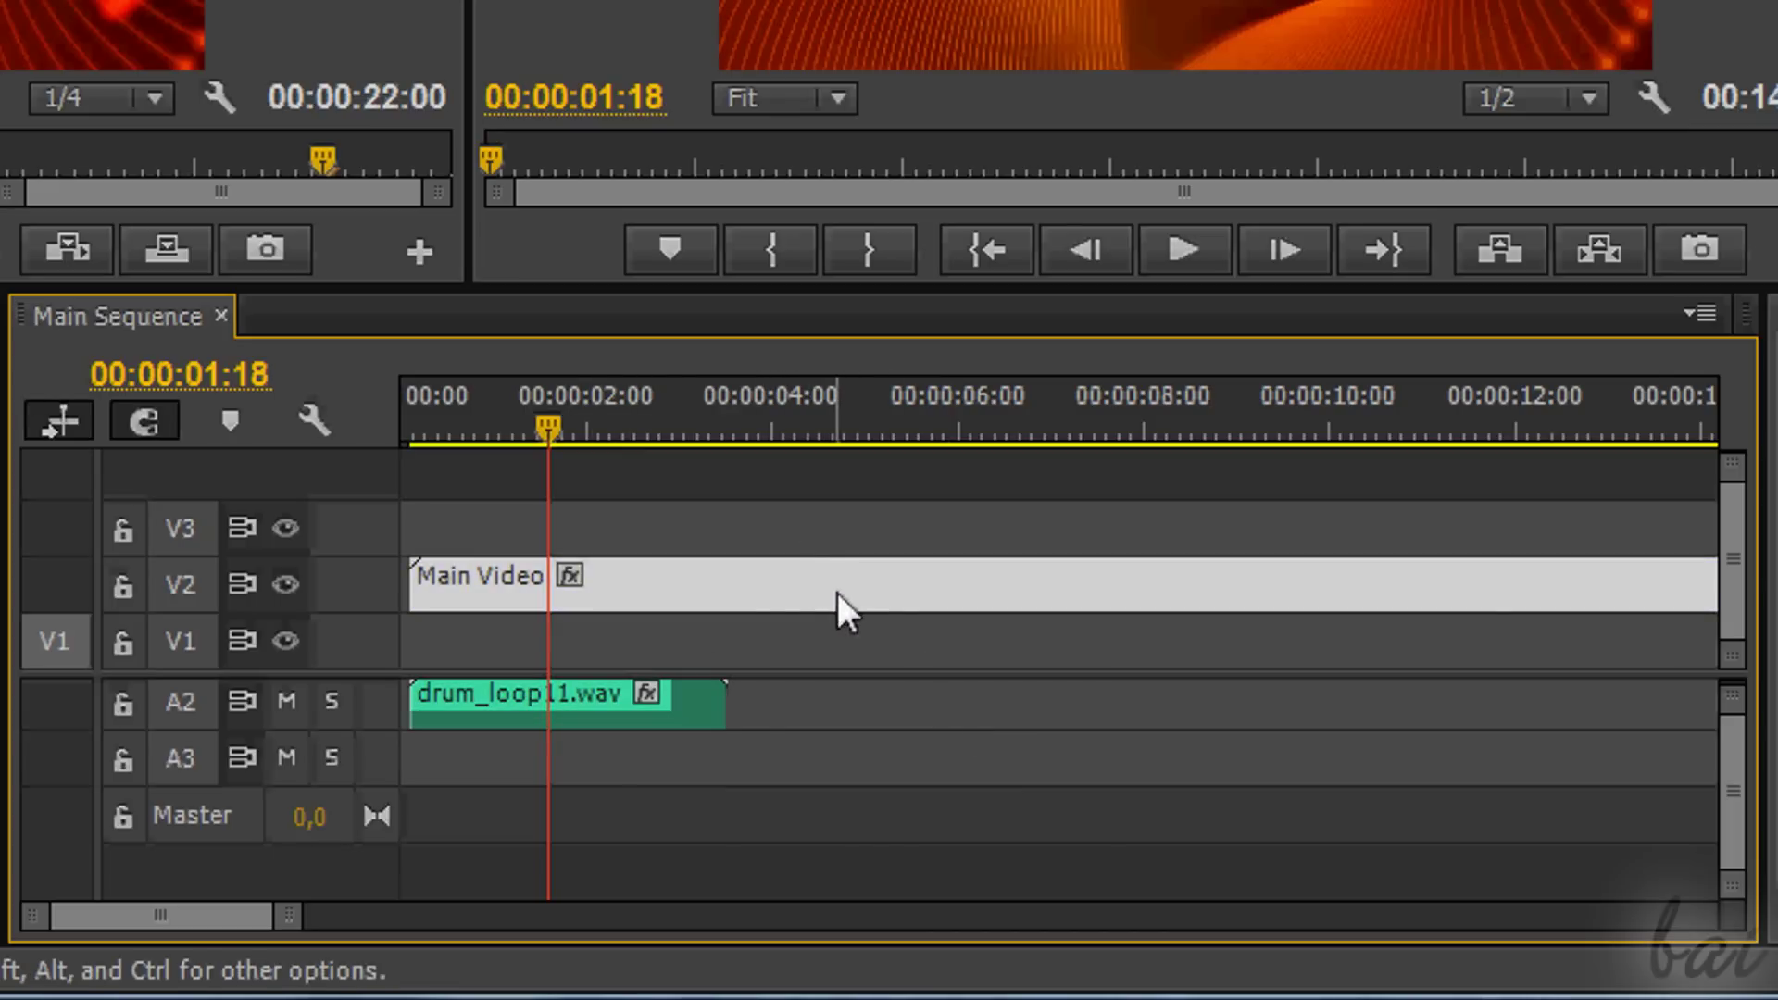
click(607, 702)
shift+click(726, 598)
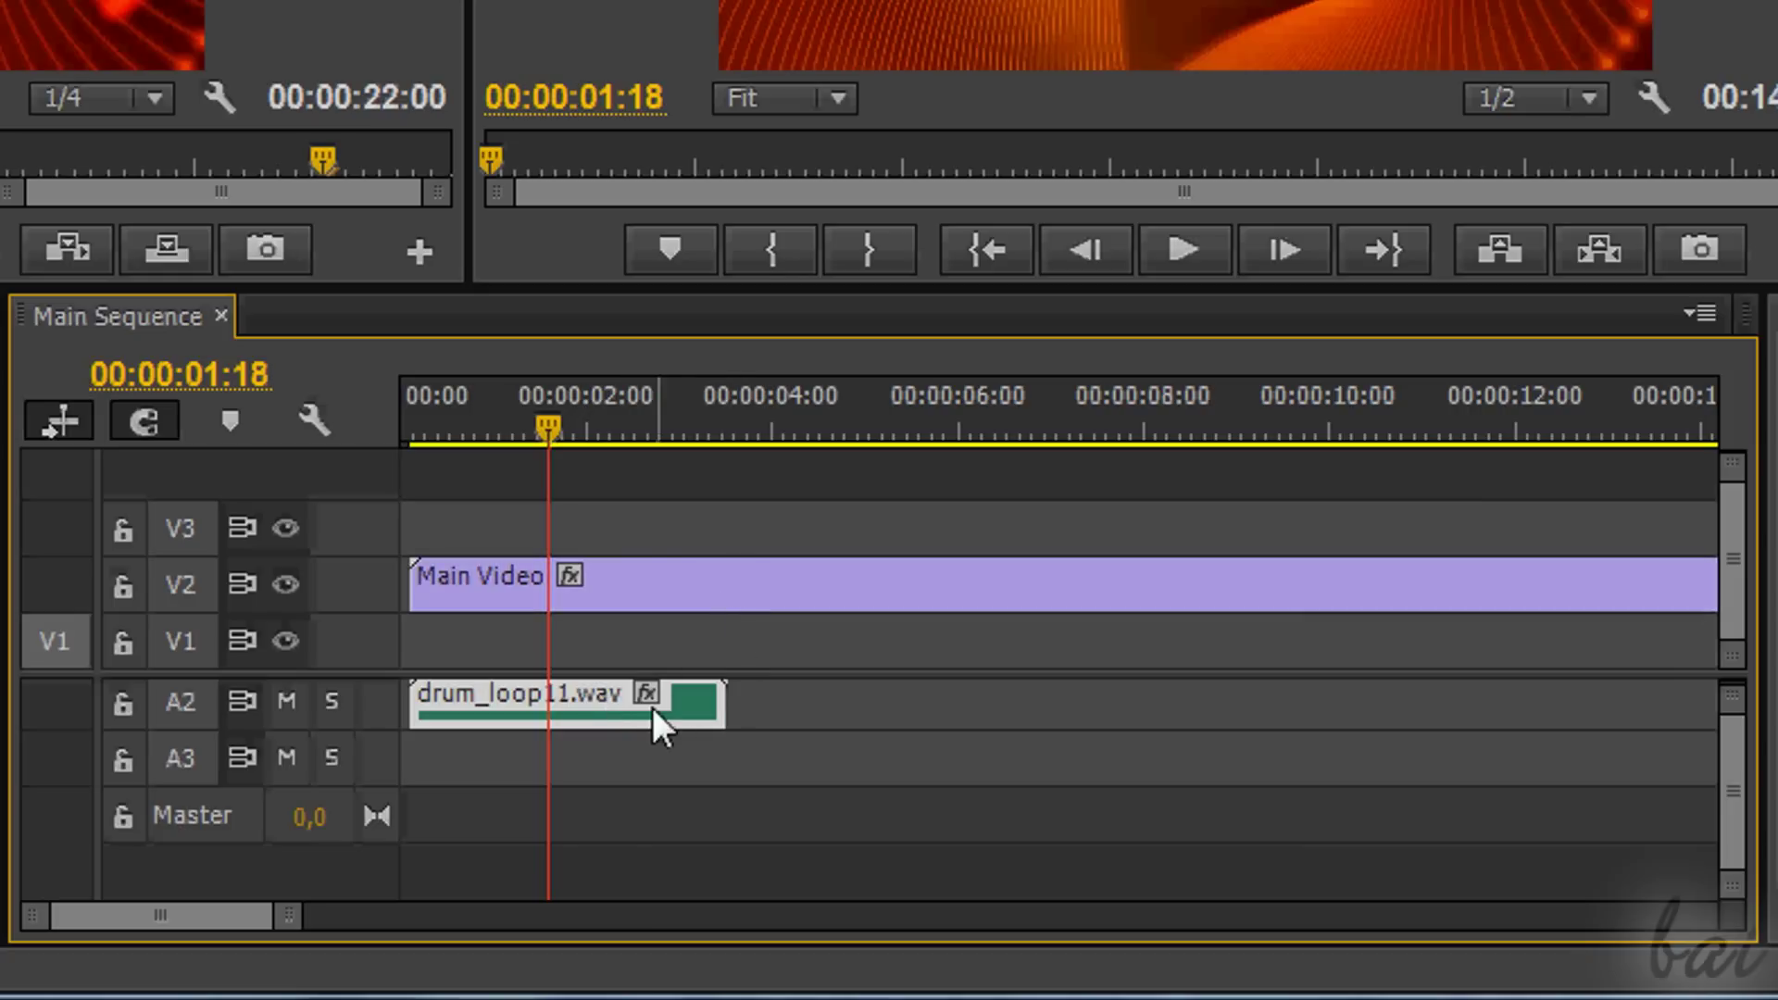
click(685, 641)
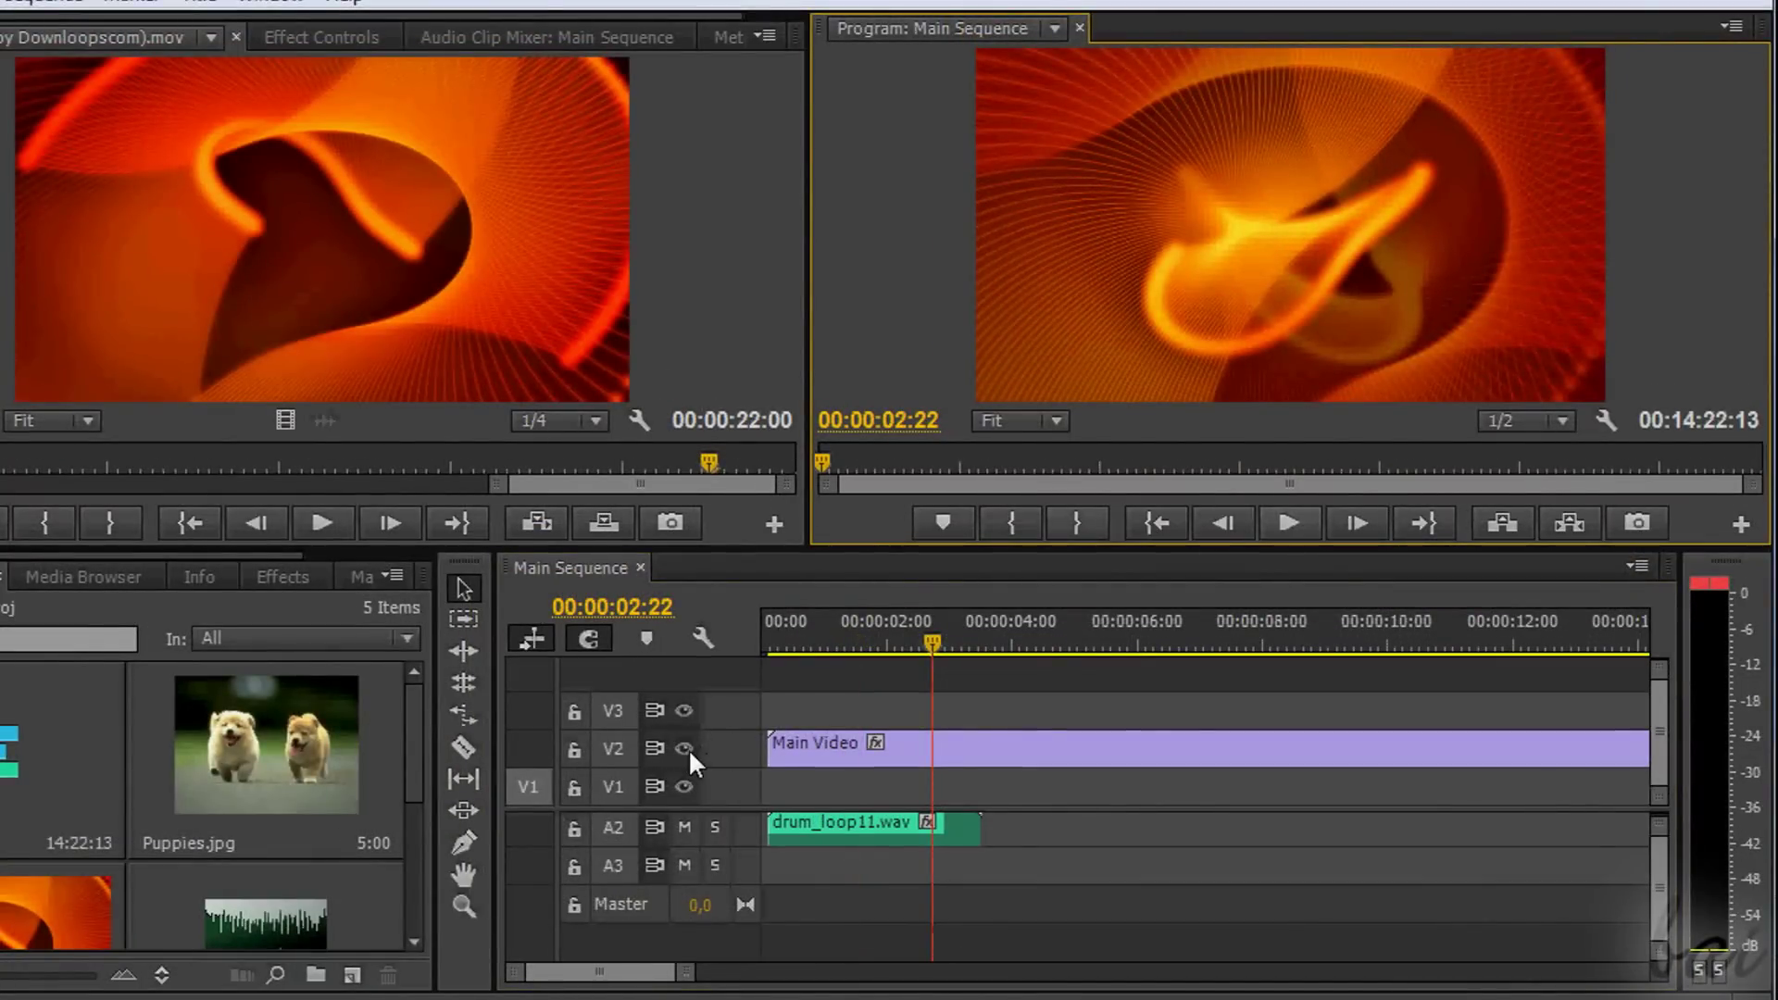
Turn off V2's track output and preview the Main Sequence without it.
click(685, 748)
click(776, 630)
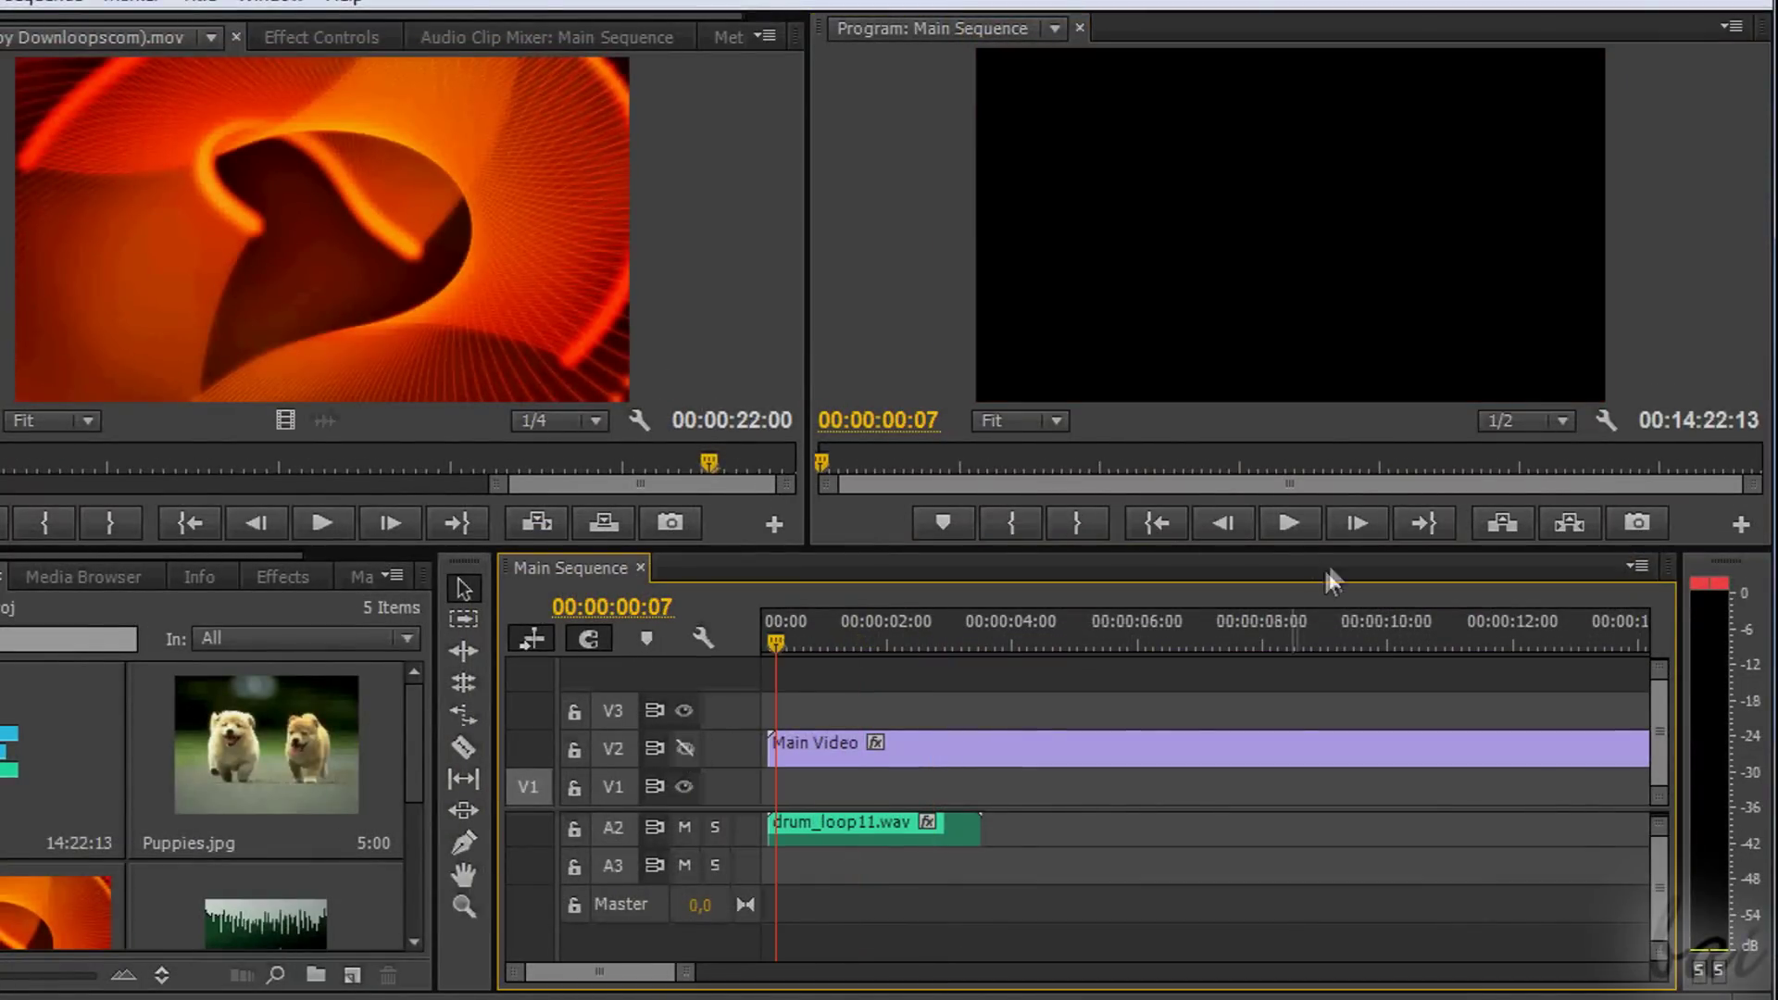
click(1289, 524)
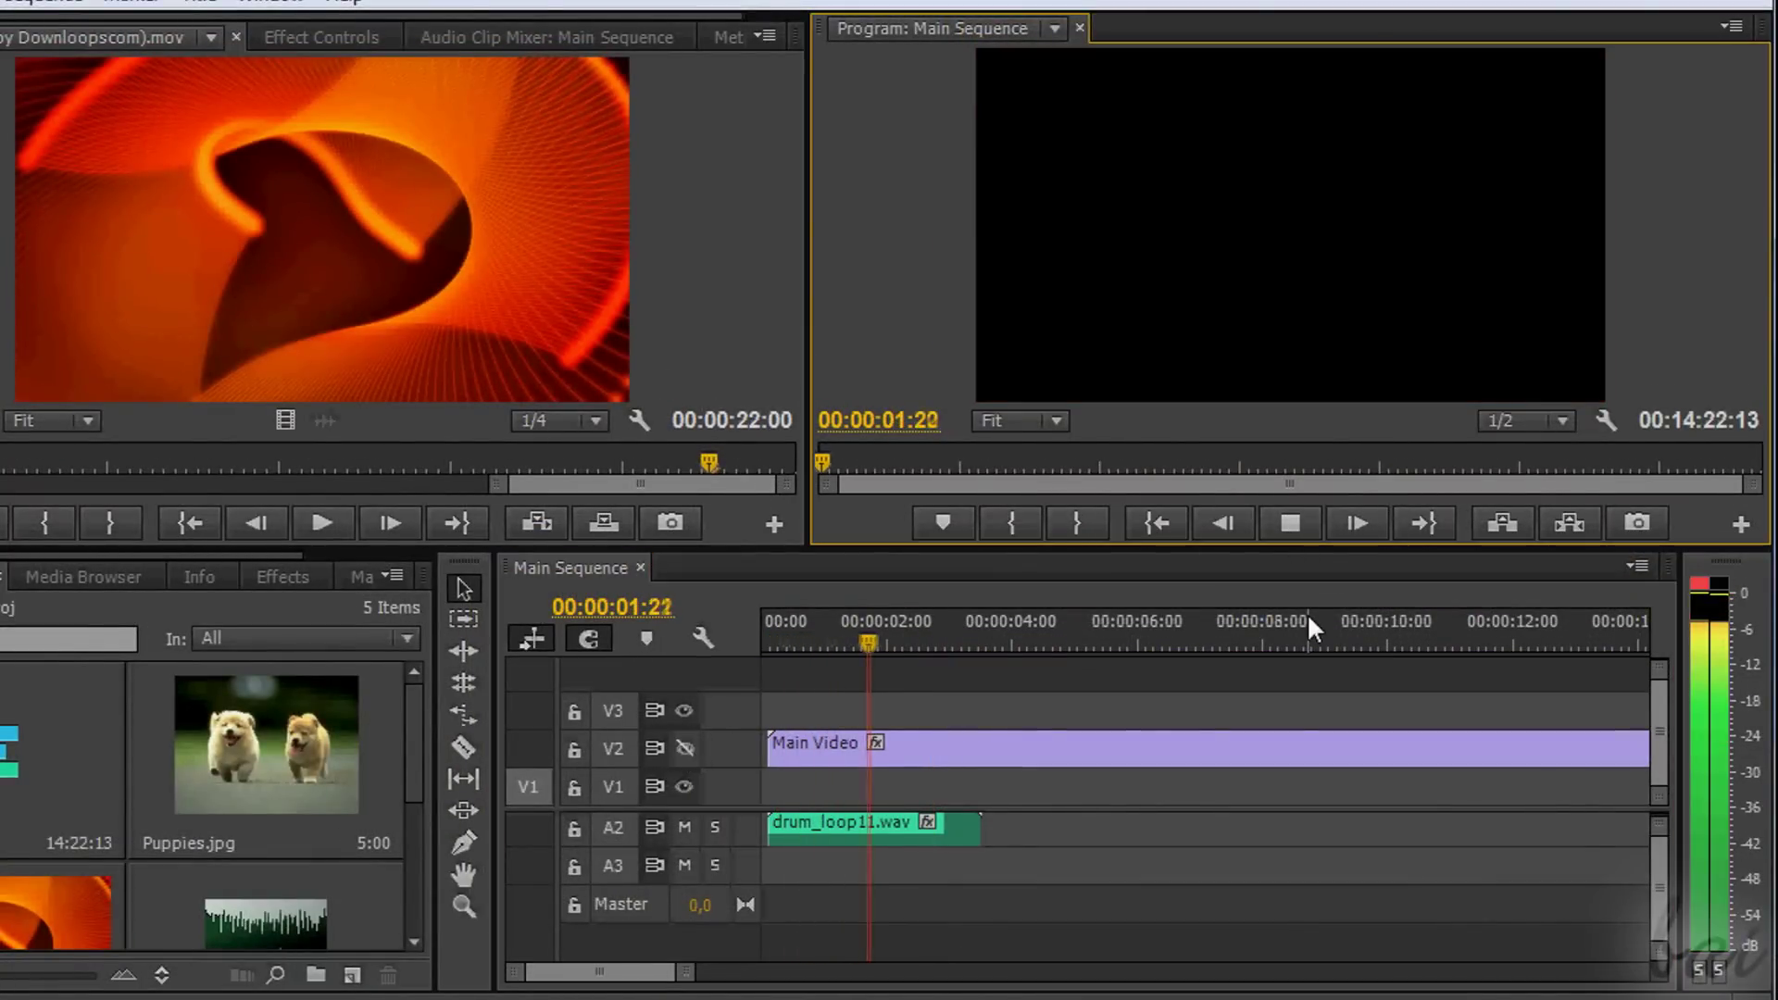
click(1292, 524)
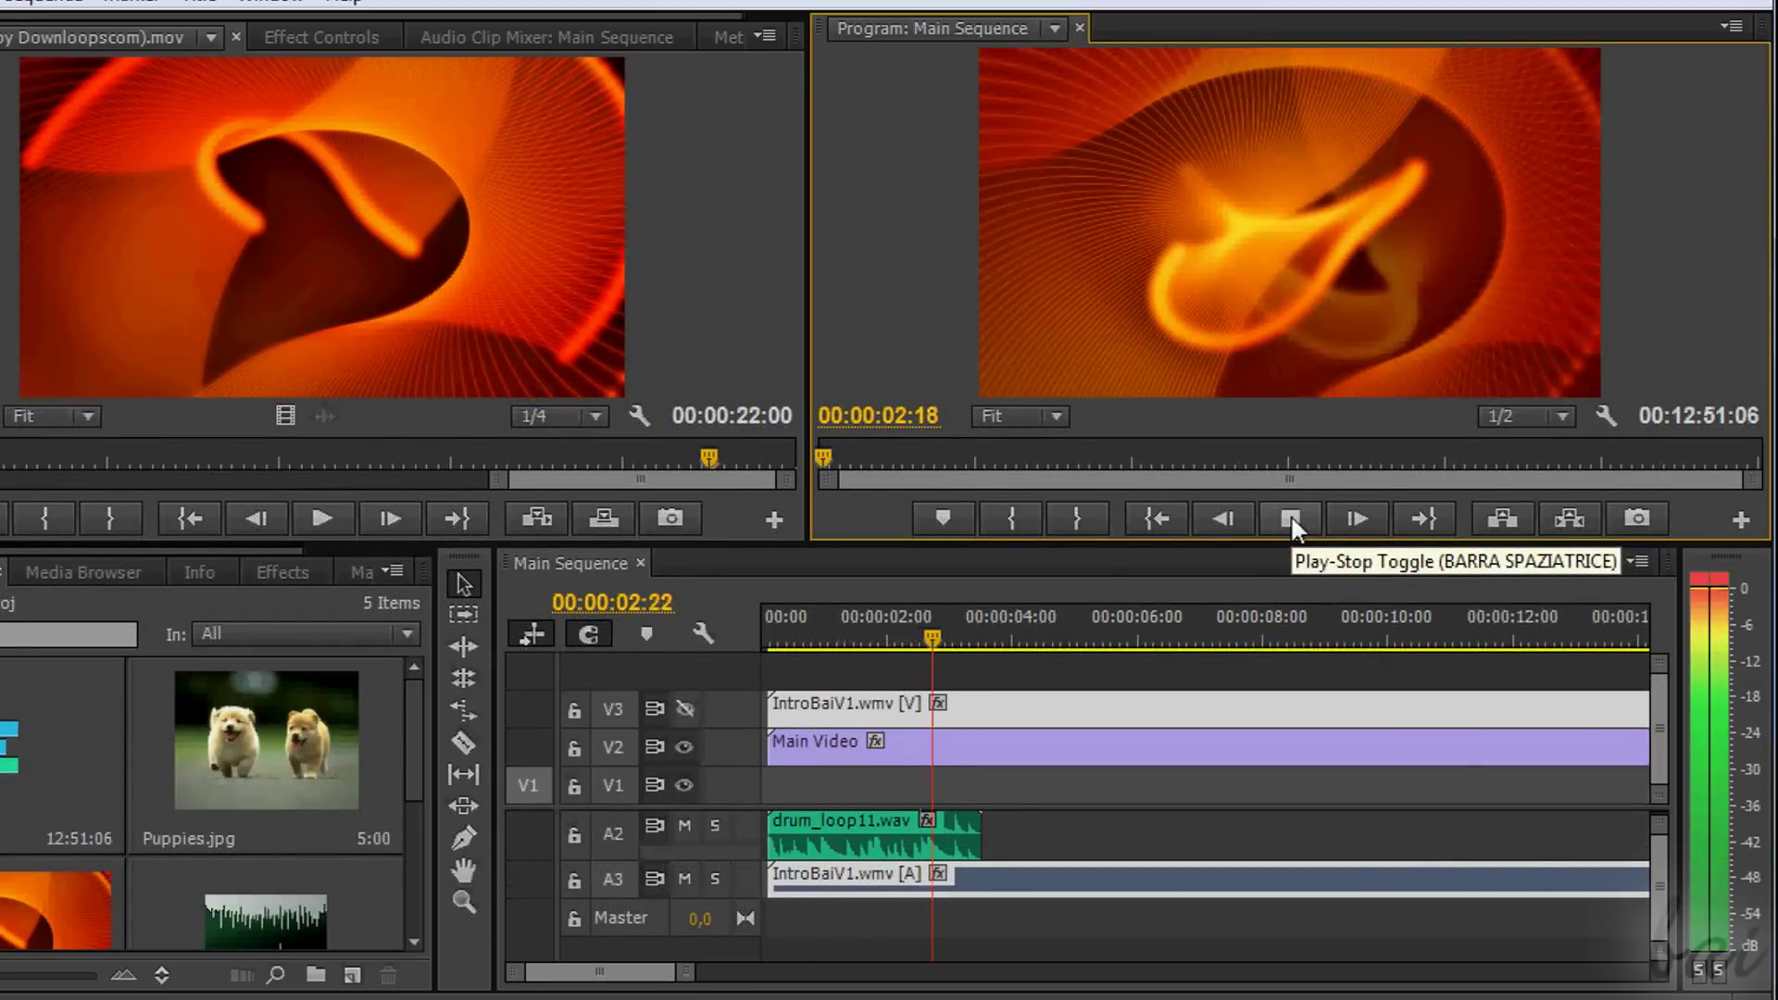
click(1292, 524)
Mute track A3, play the sequence back, then unmute A3.
click(684, 879)
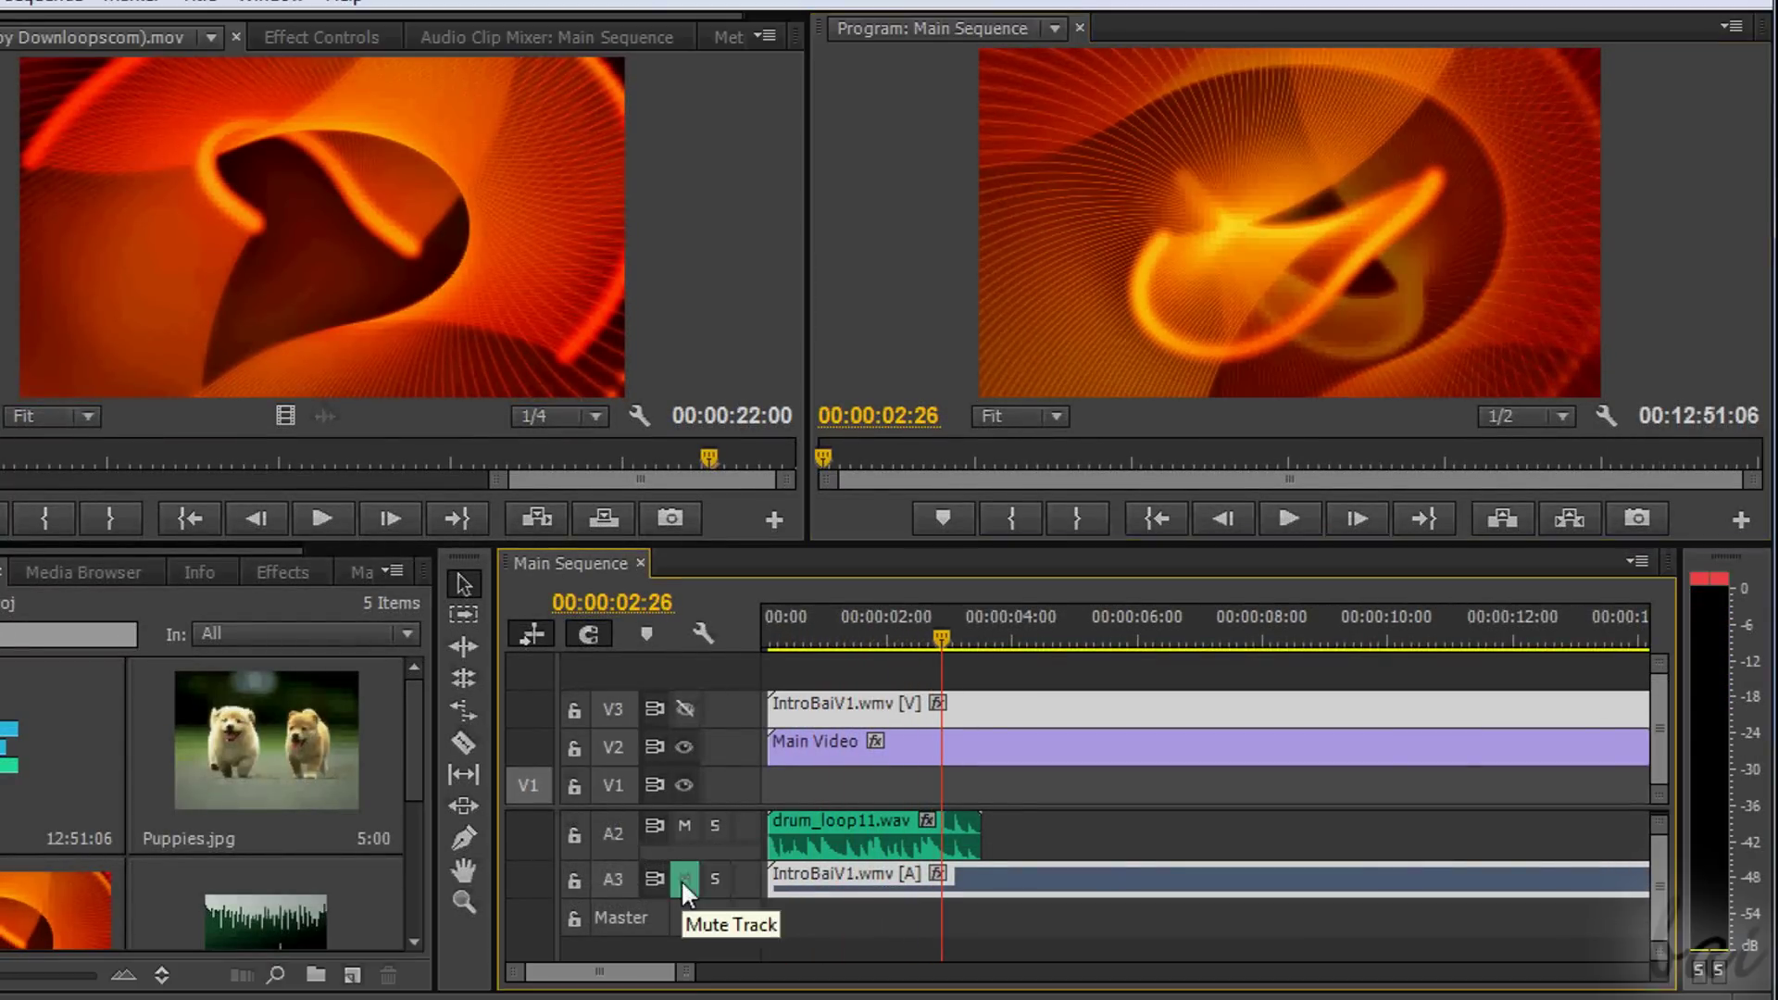
click(1290, 518)
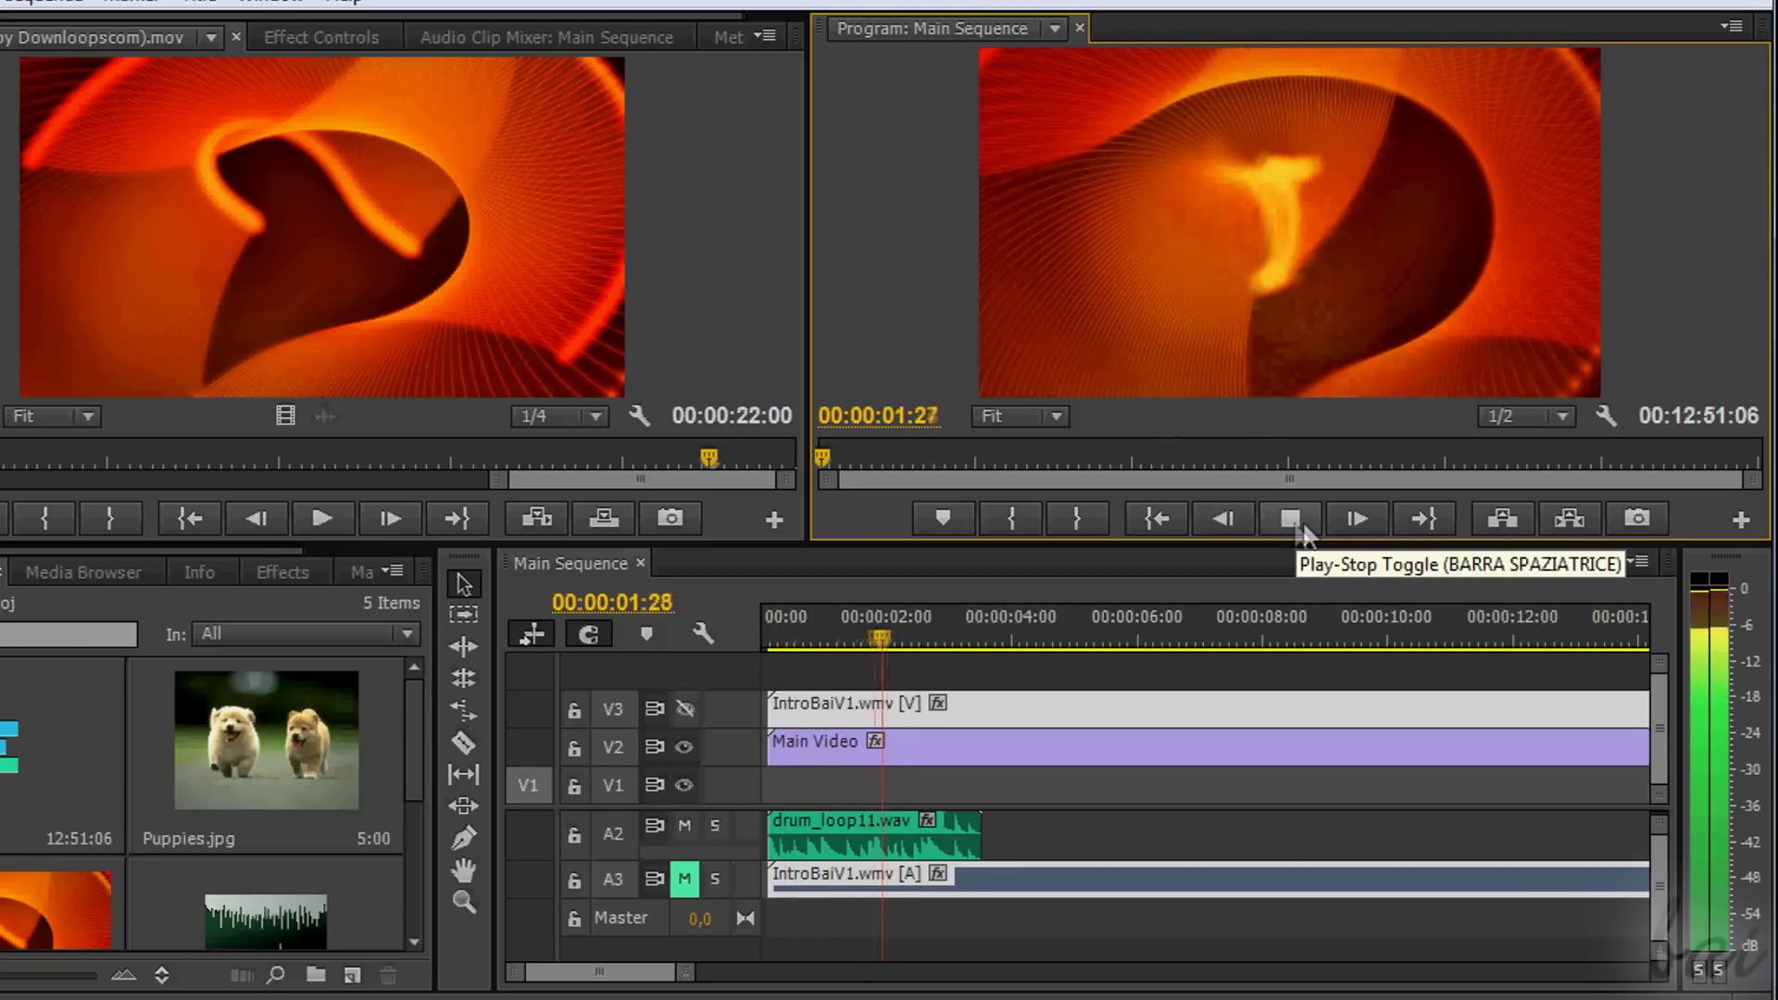
click(1300, 521)
click(685, 878)
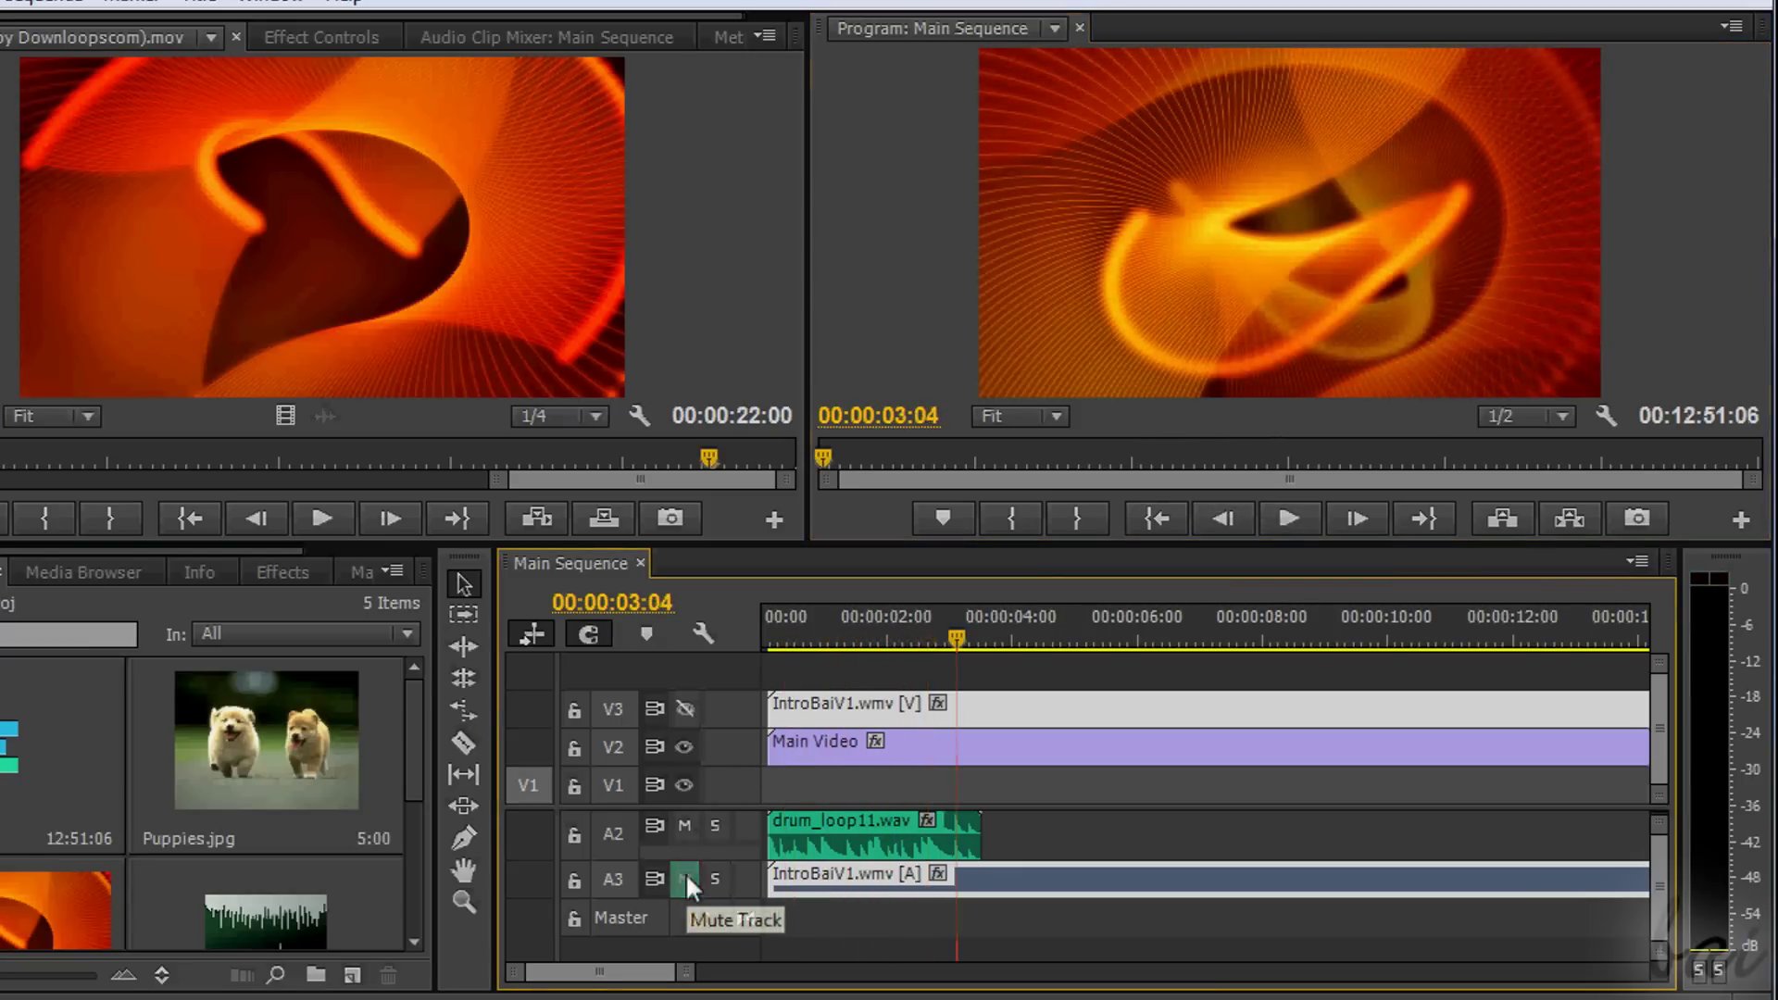
Solo track A2 and preview the sequence with only A2 audible.
click(714, 829)
click(1294, 519)
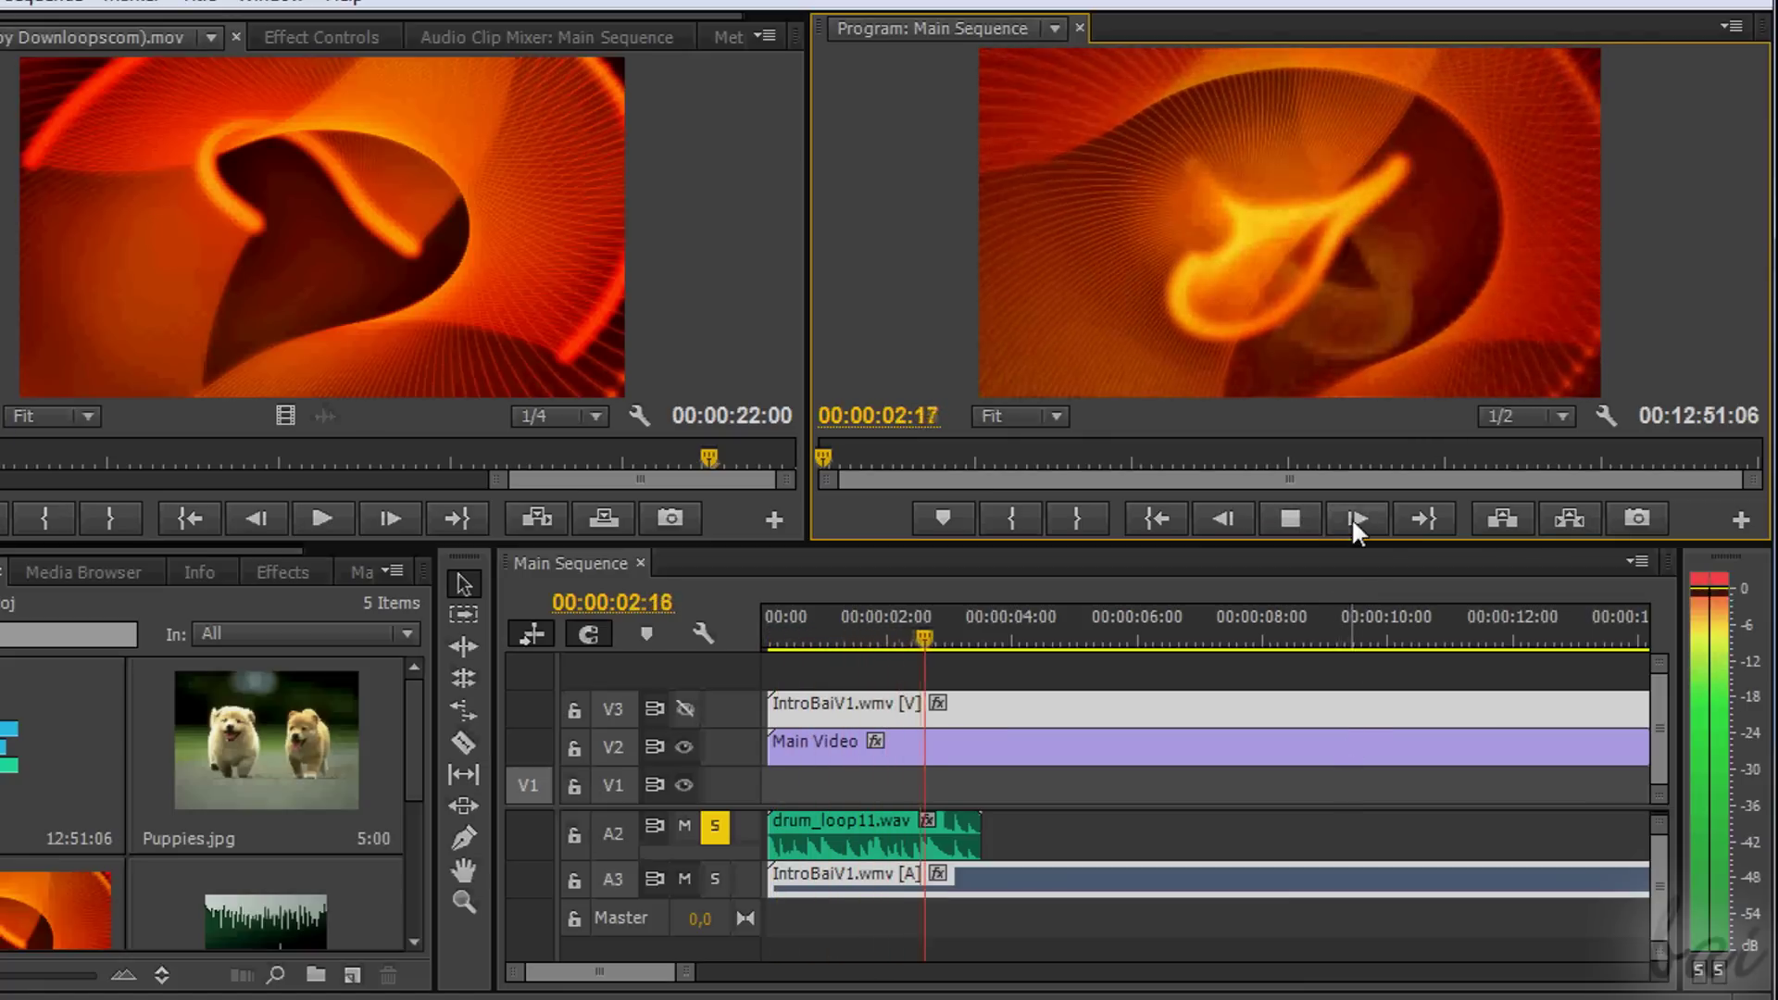
click(1302, 511)
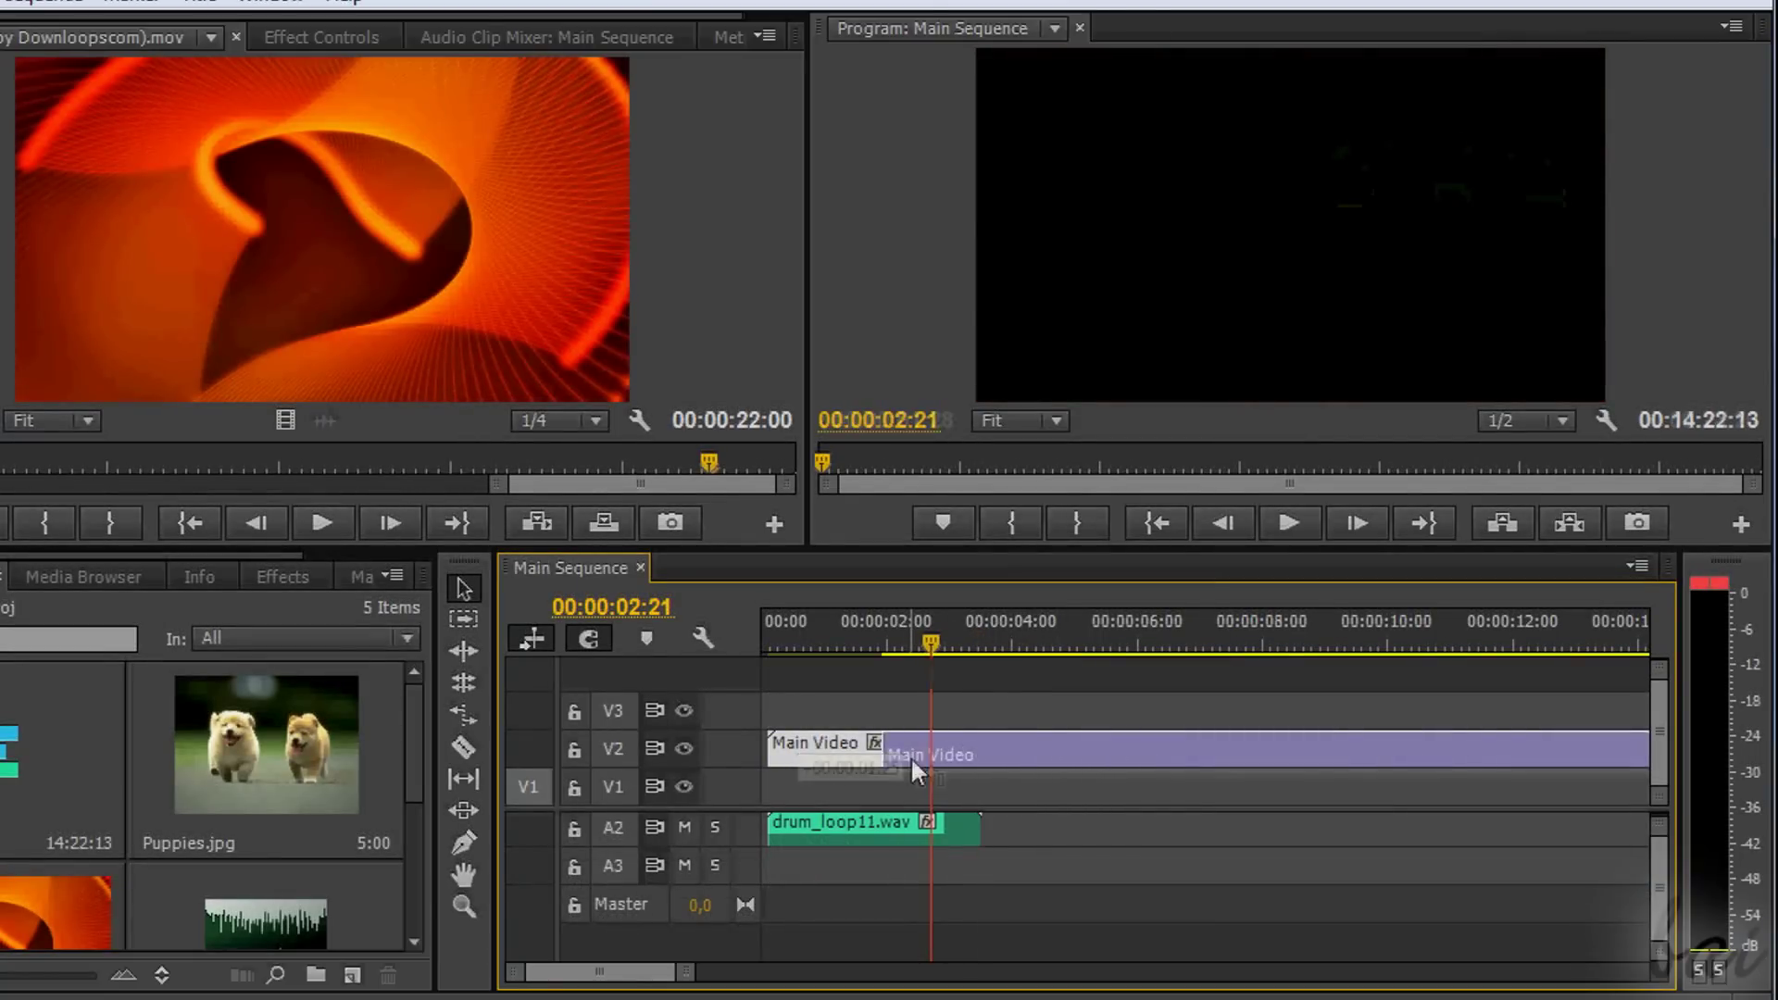
Shift Main Video later on V2, then lock and unlock the V2 track.
drag(1041, 761, 909, 756)
click(574, 748)
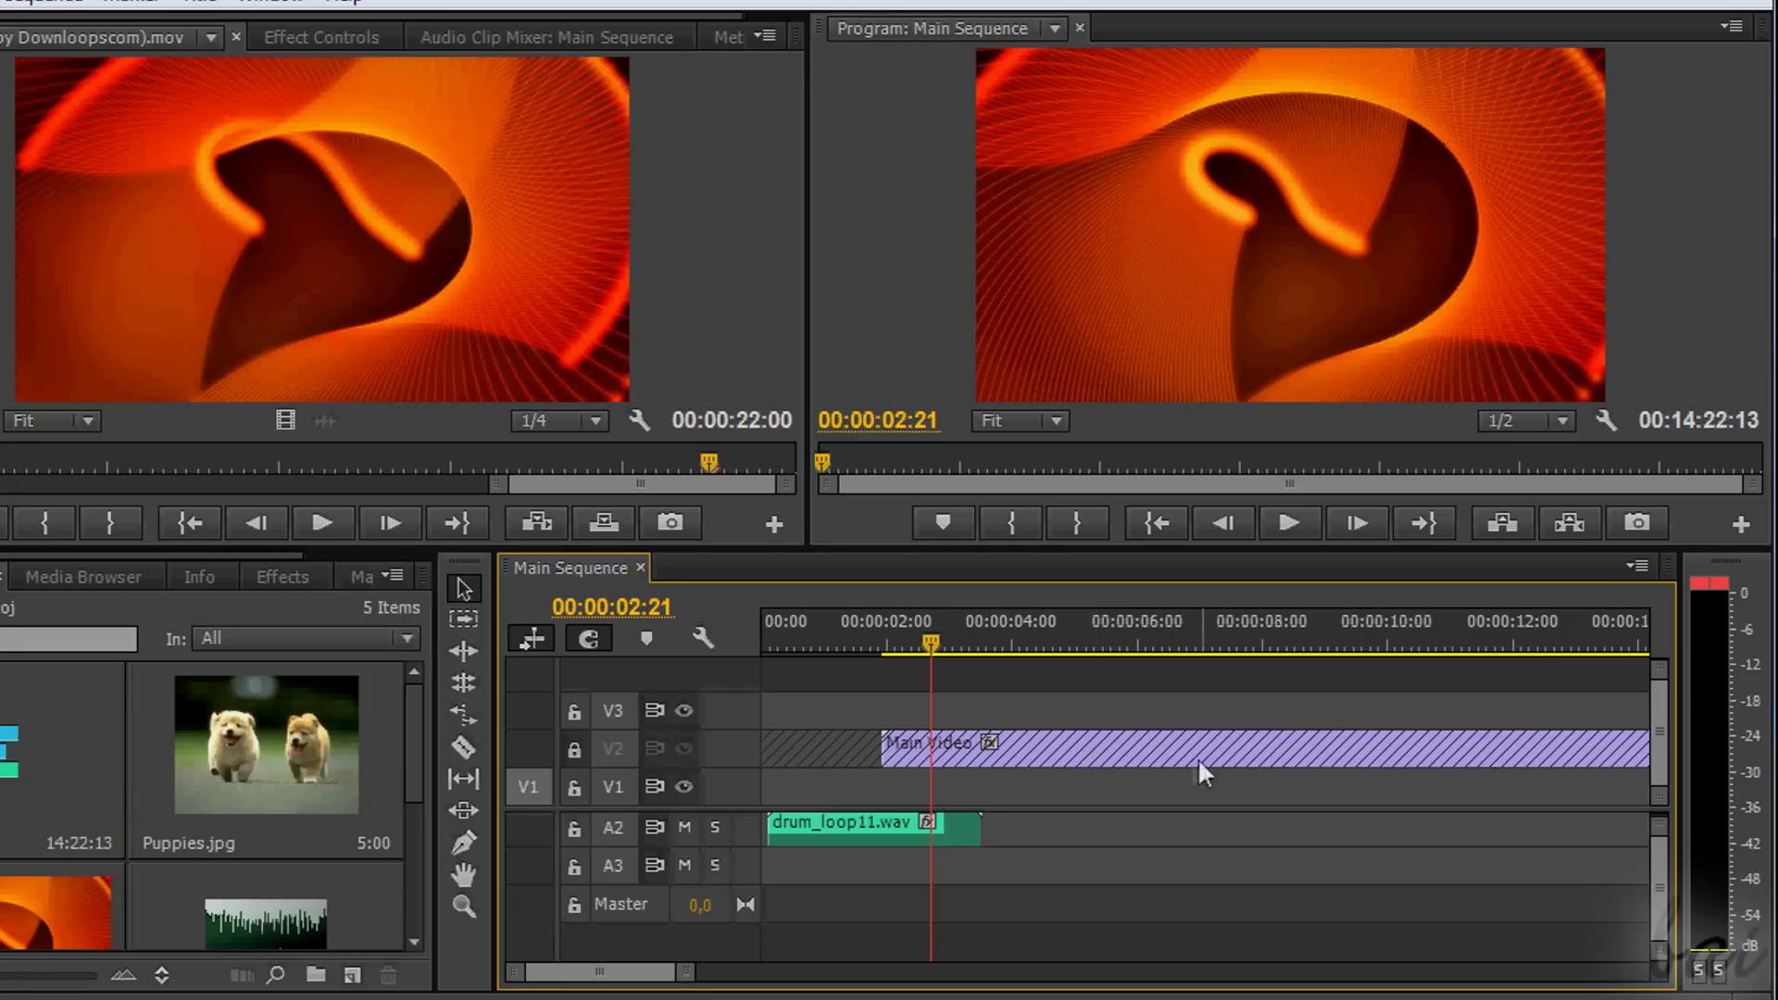
click(575, 748)
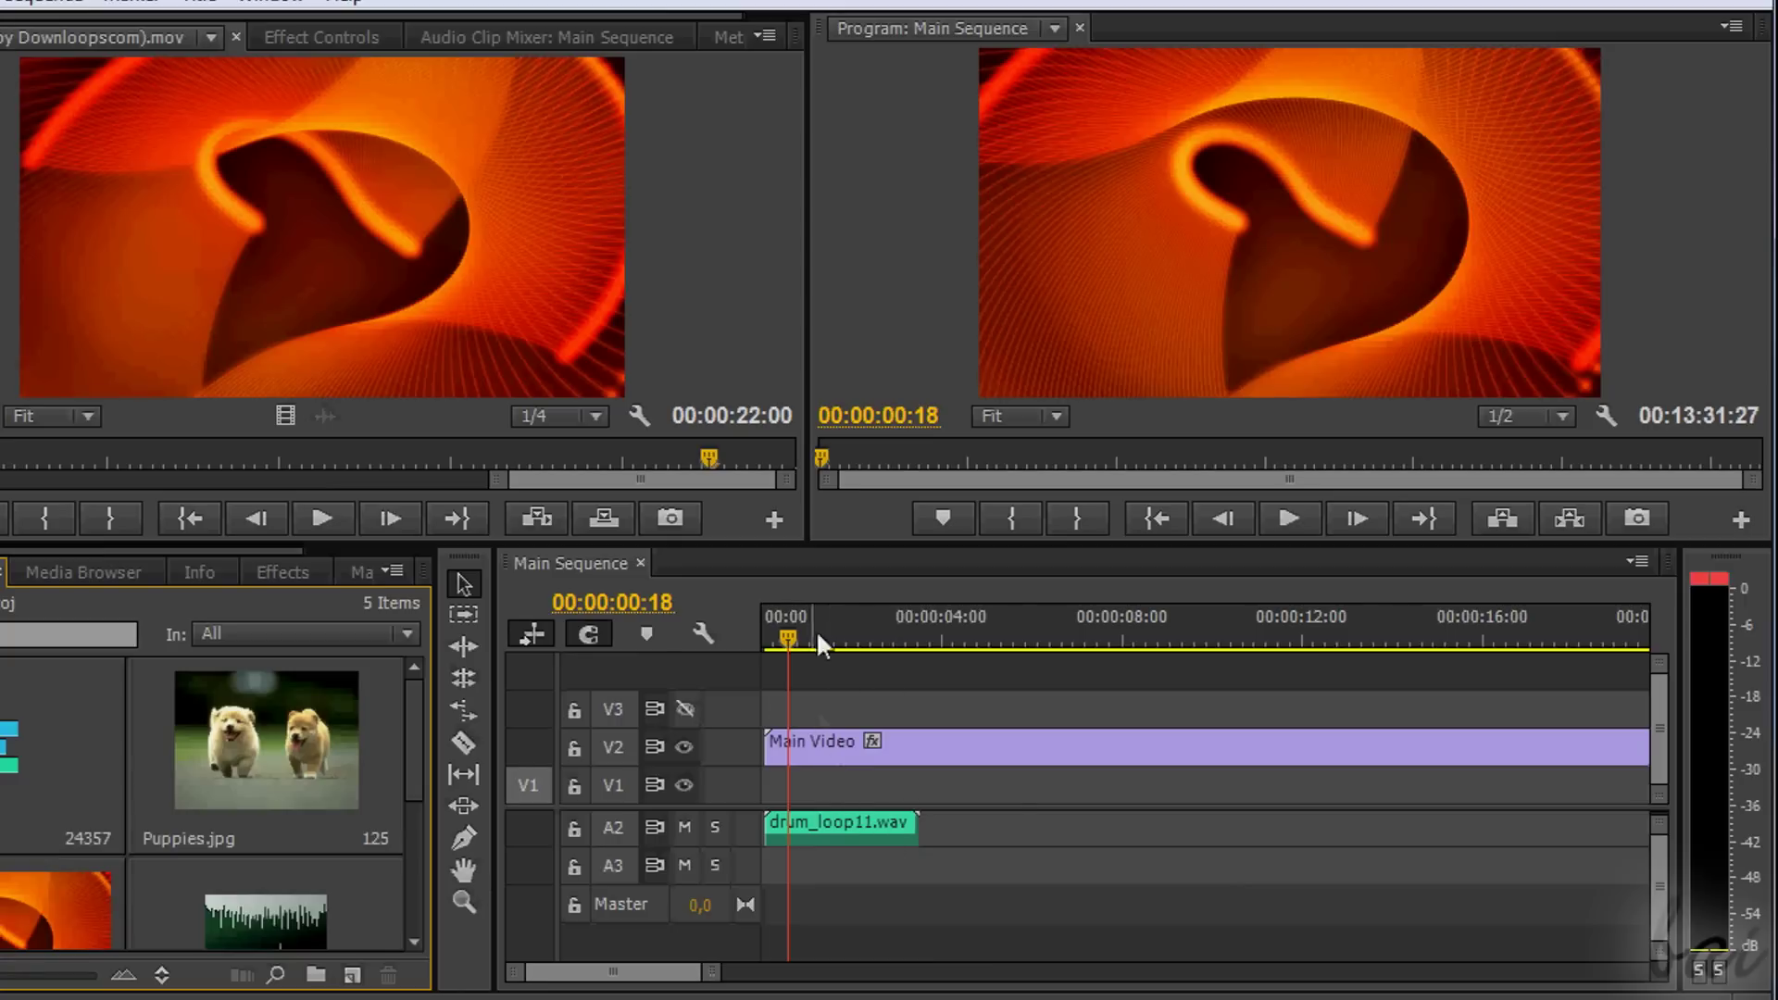
Scrub the playhead and play the Main Sequence, stopping and resuming with the spacebar.
mouse_move(818, 642)
mouse_down()
mouse_move(1021, 618)
mouse_move(1342, 642)
mouse_move(841, 619)
mouse_move(897, 618)
mouse_up()
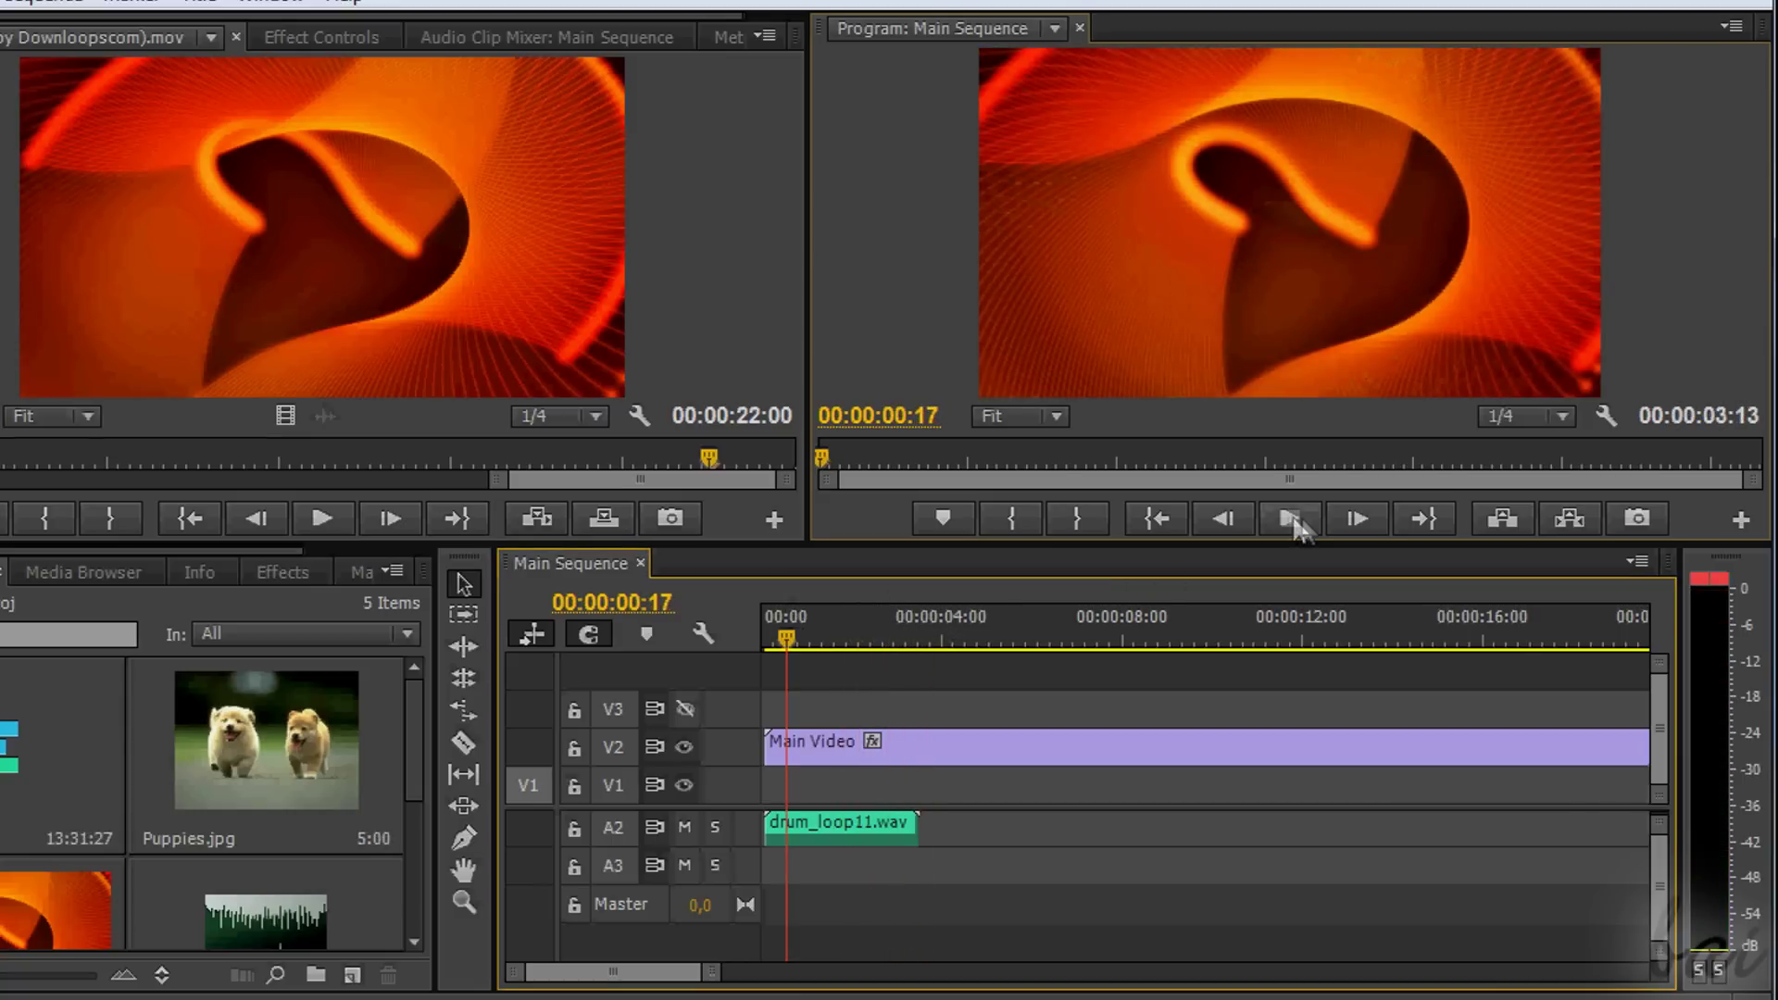
click(1294, 523)
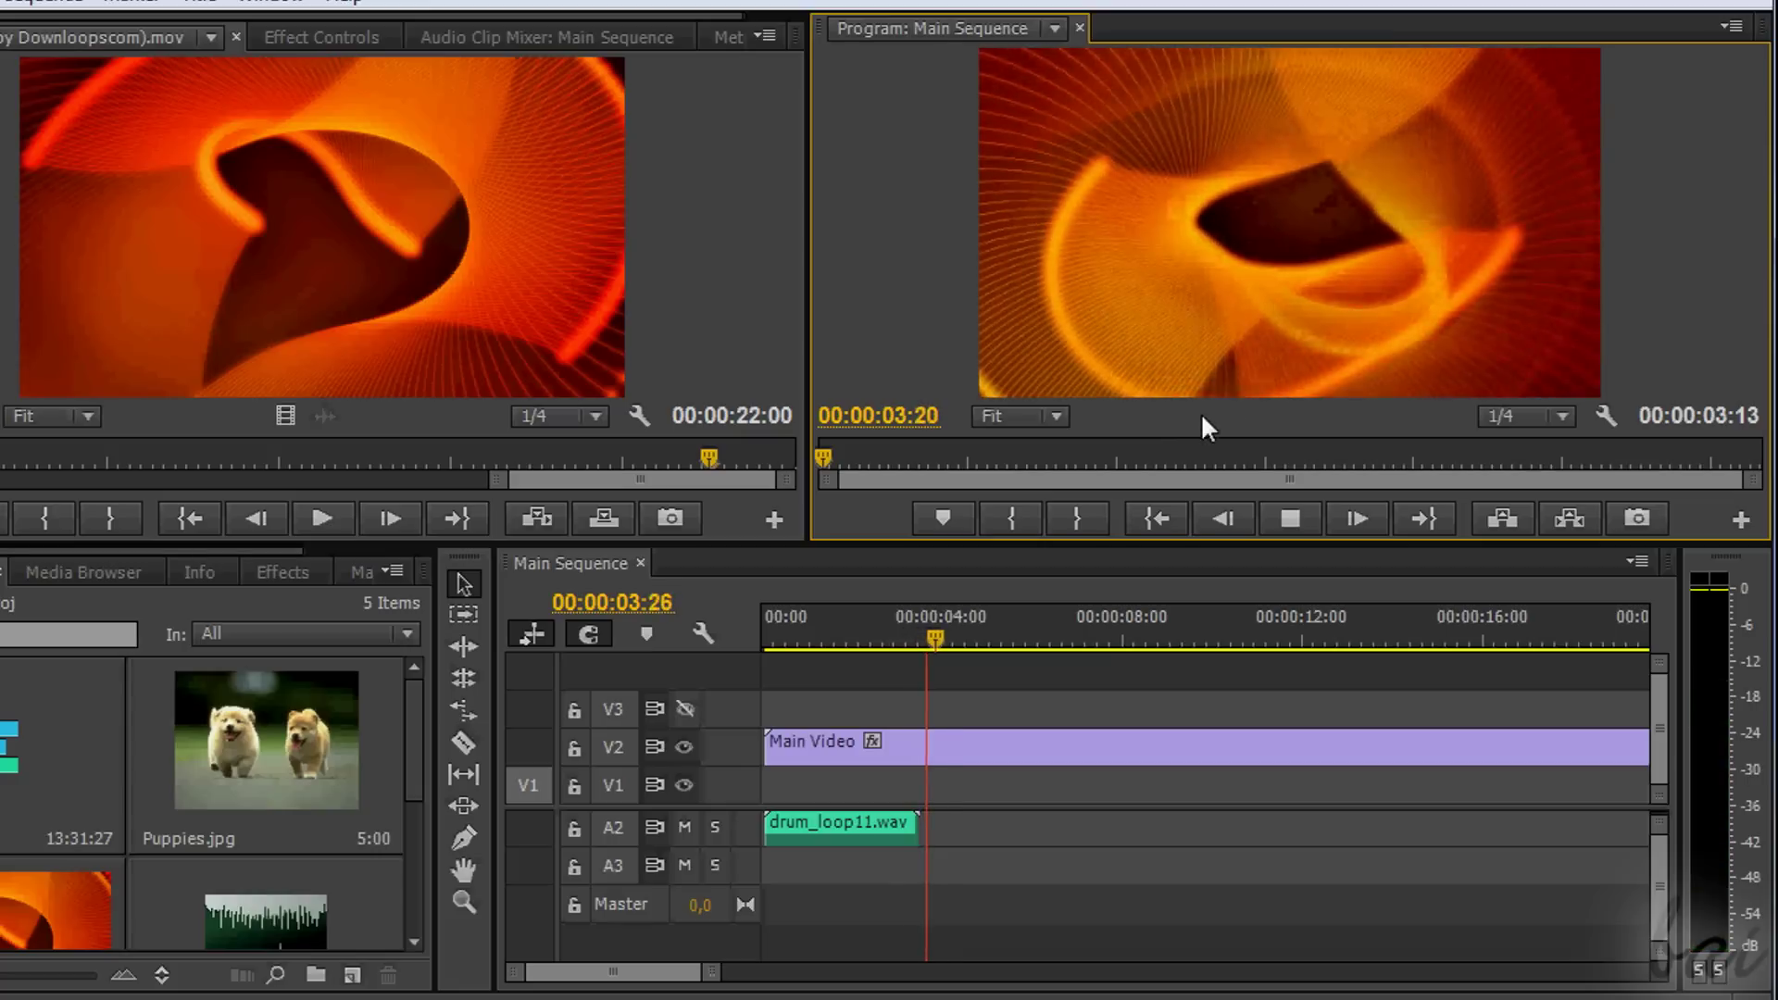
key(space)
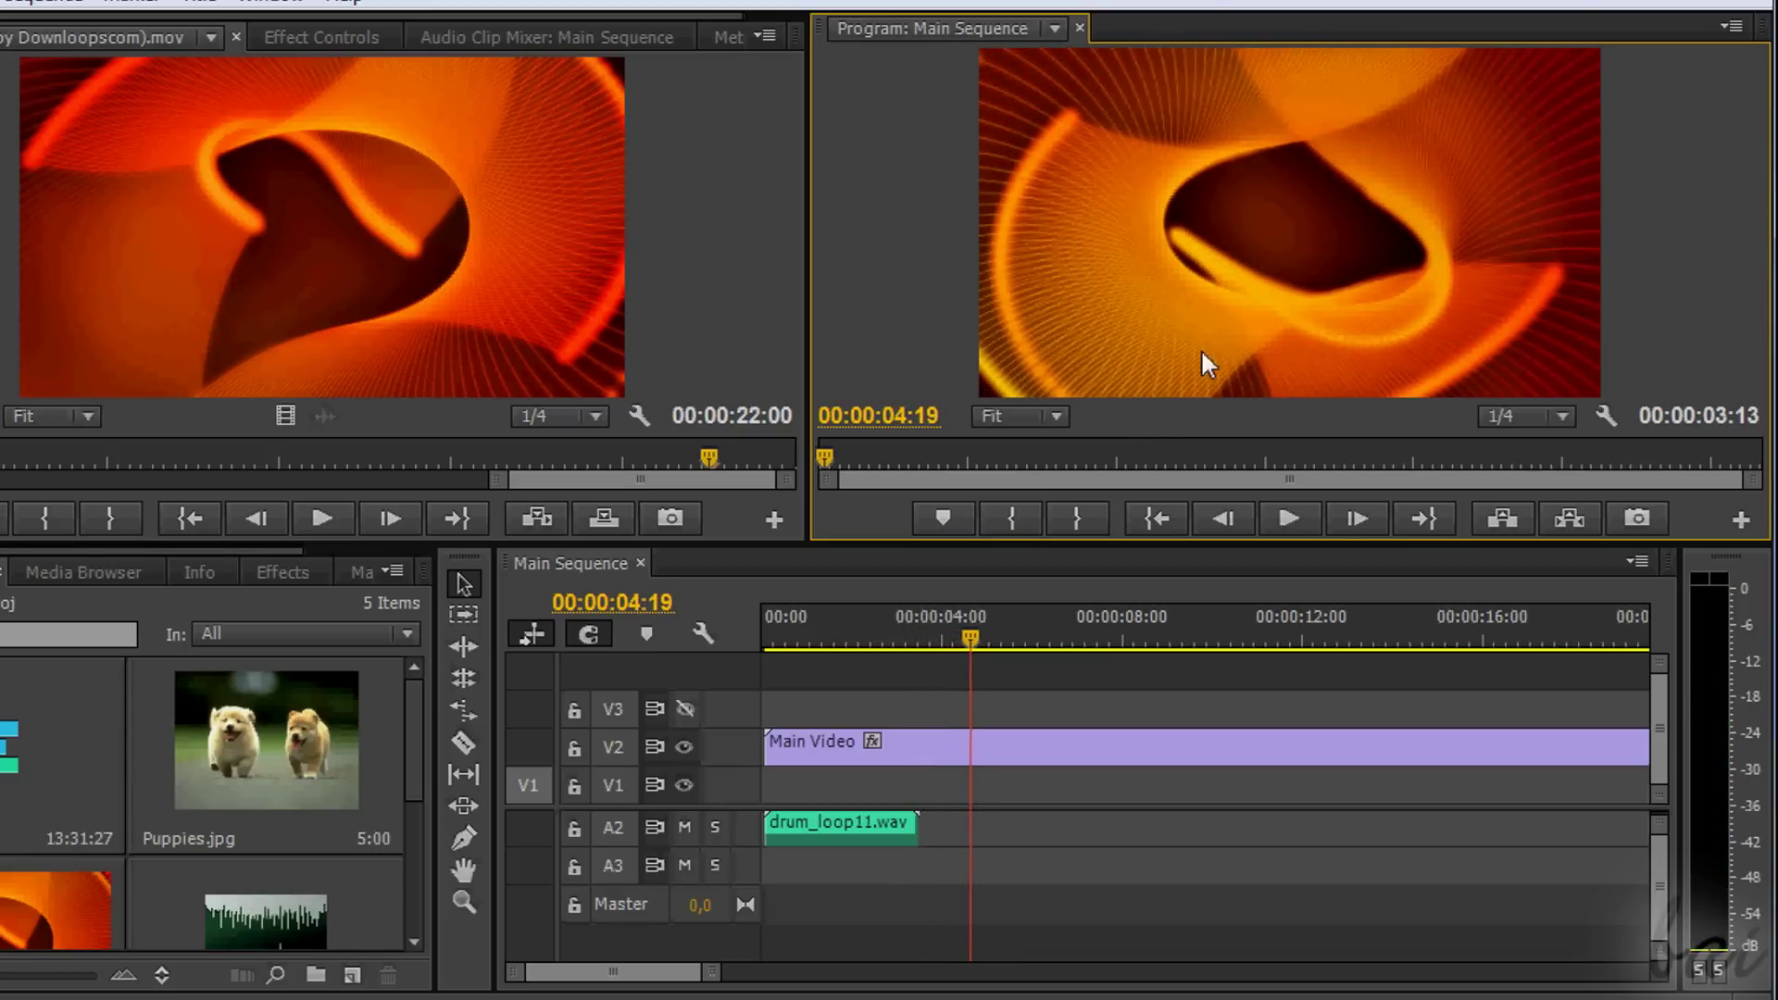
key(space)
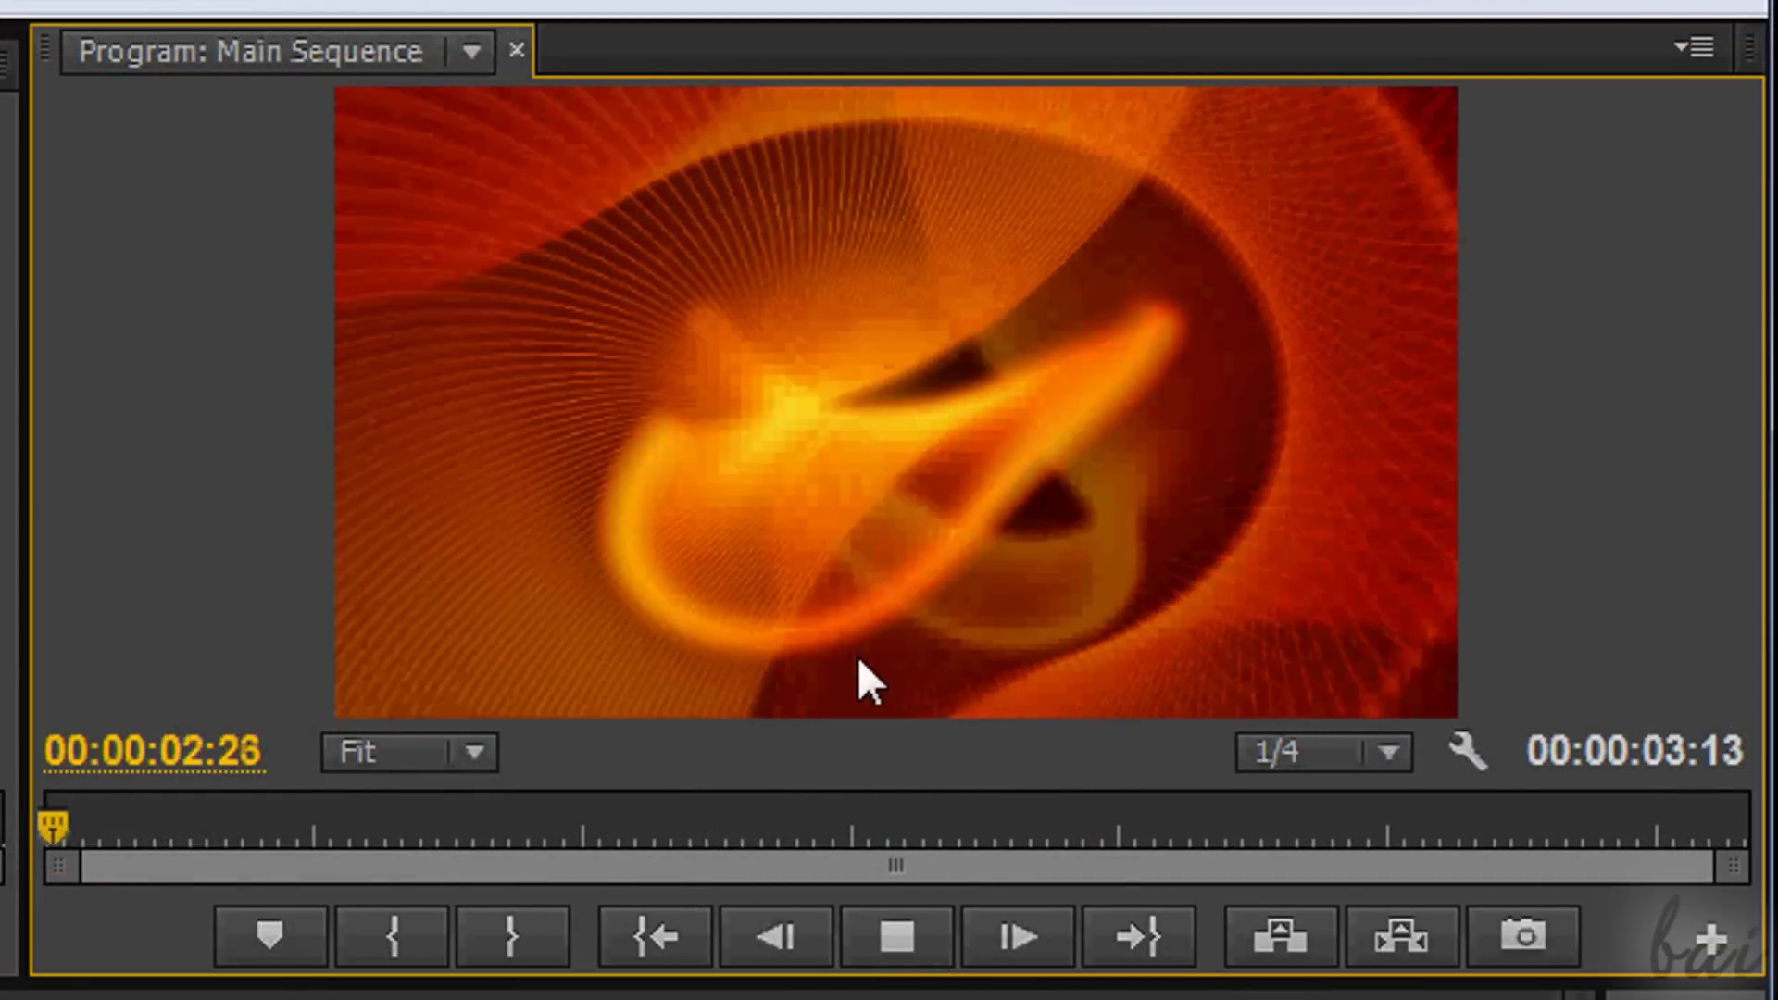
Show drum_loop11.wav's Volume > Level line and raise it to 6.02 dB.
key(space)
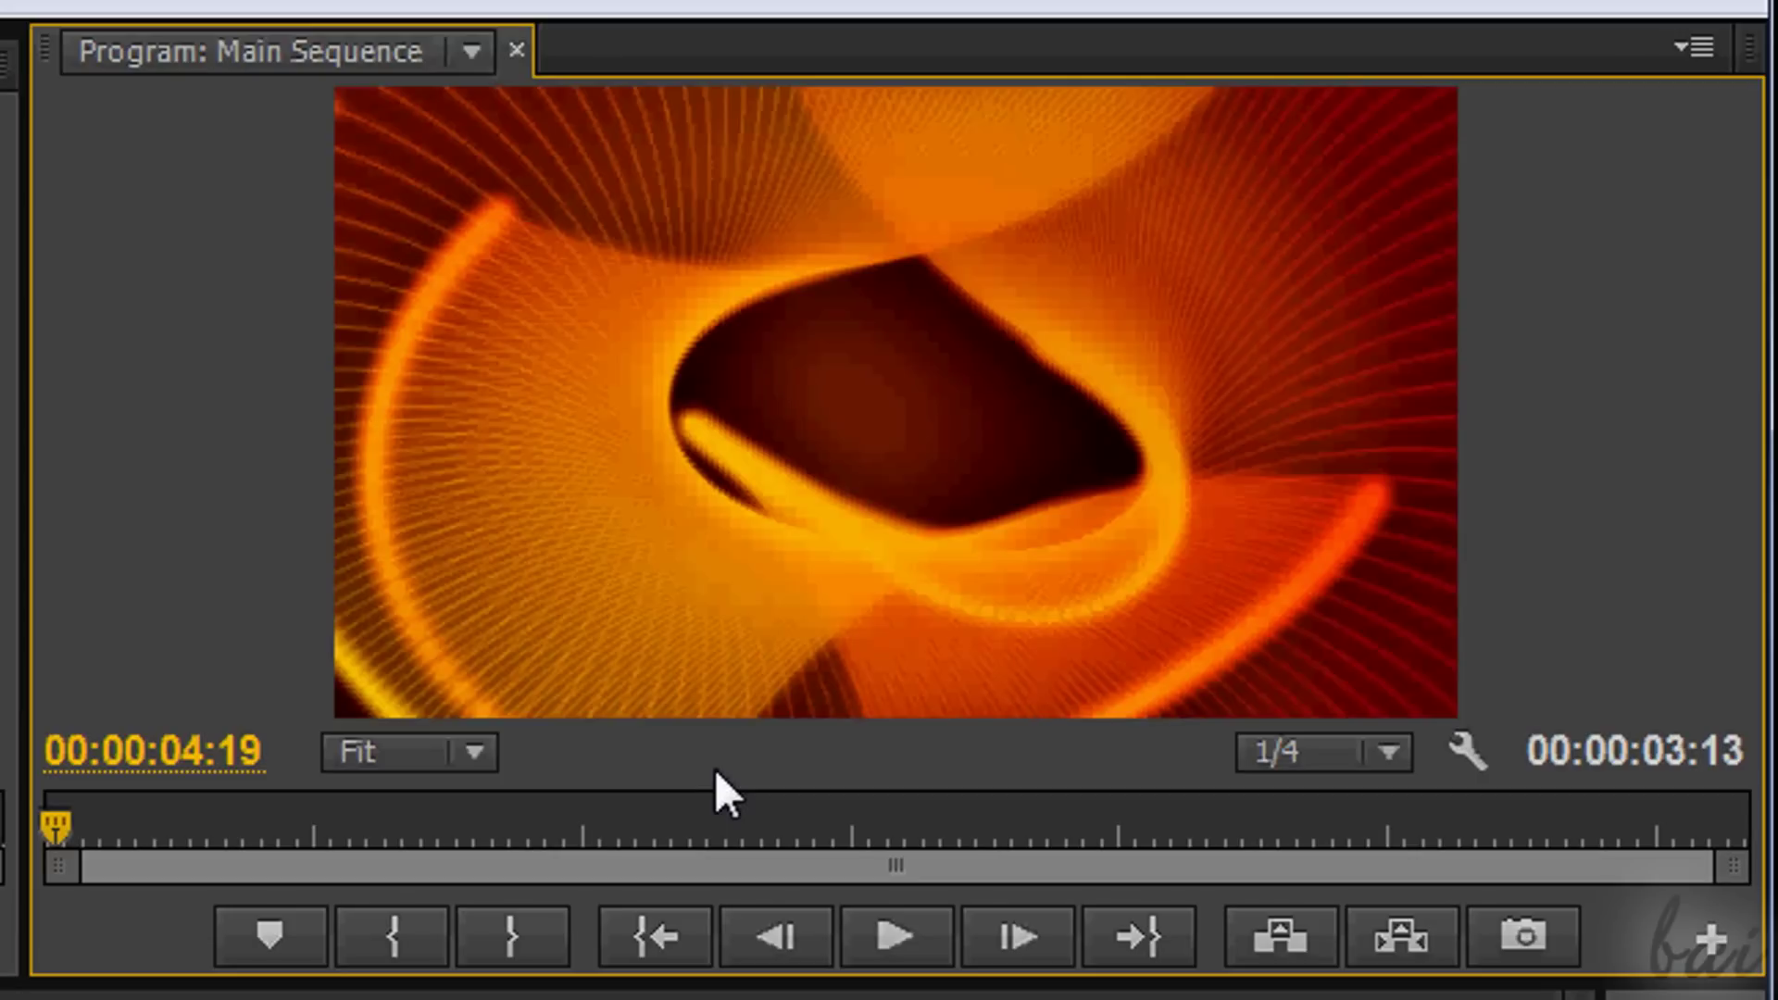
key(space)
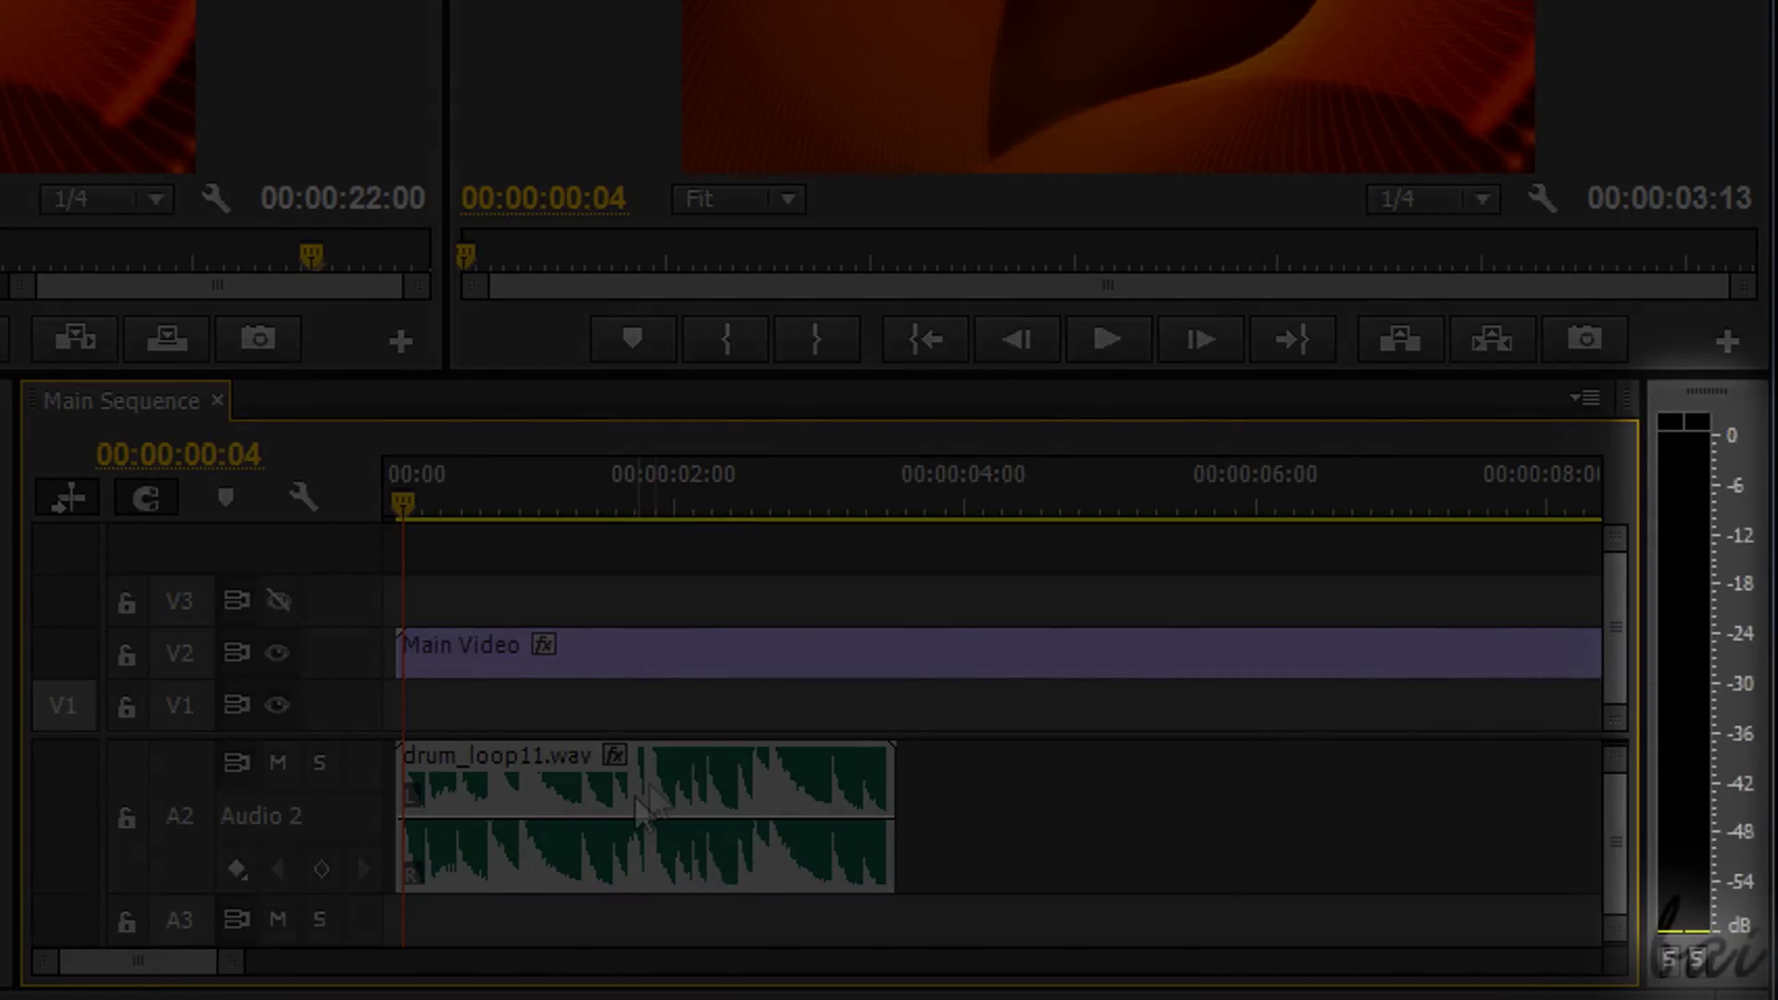
right_click(607, 760)
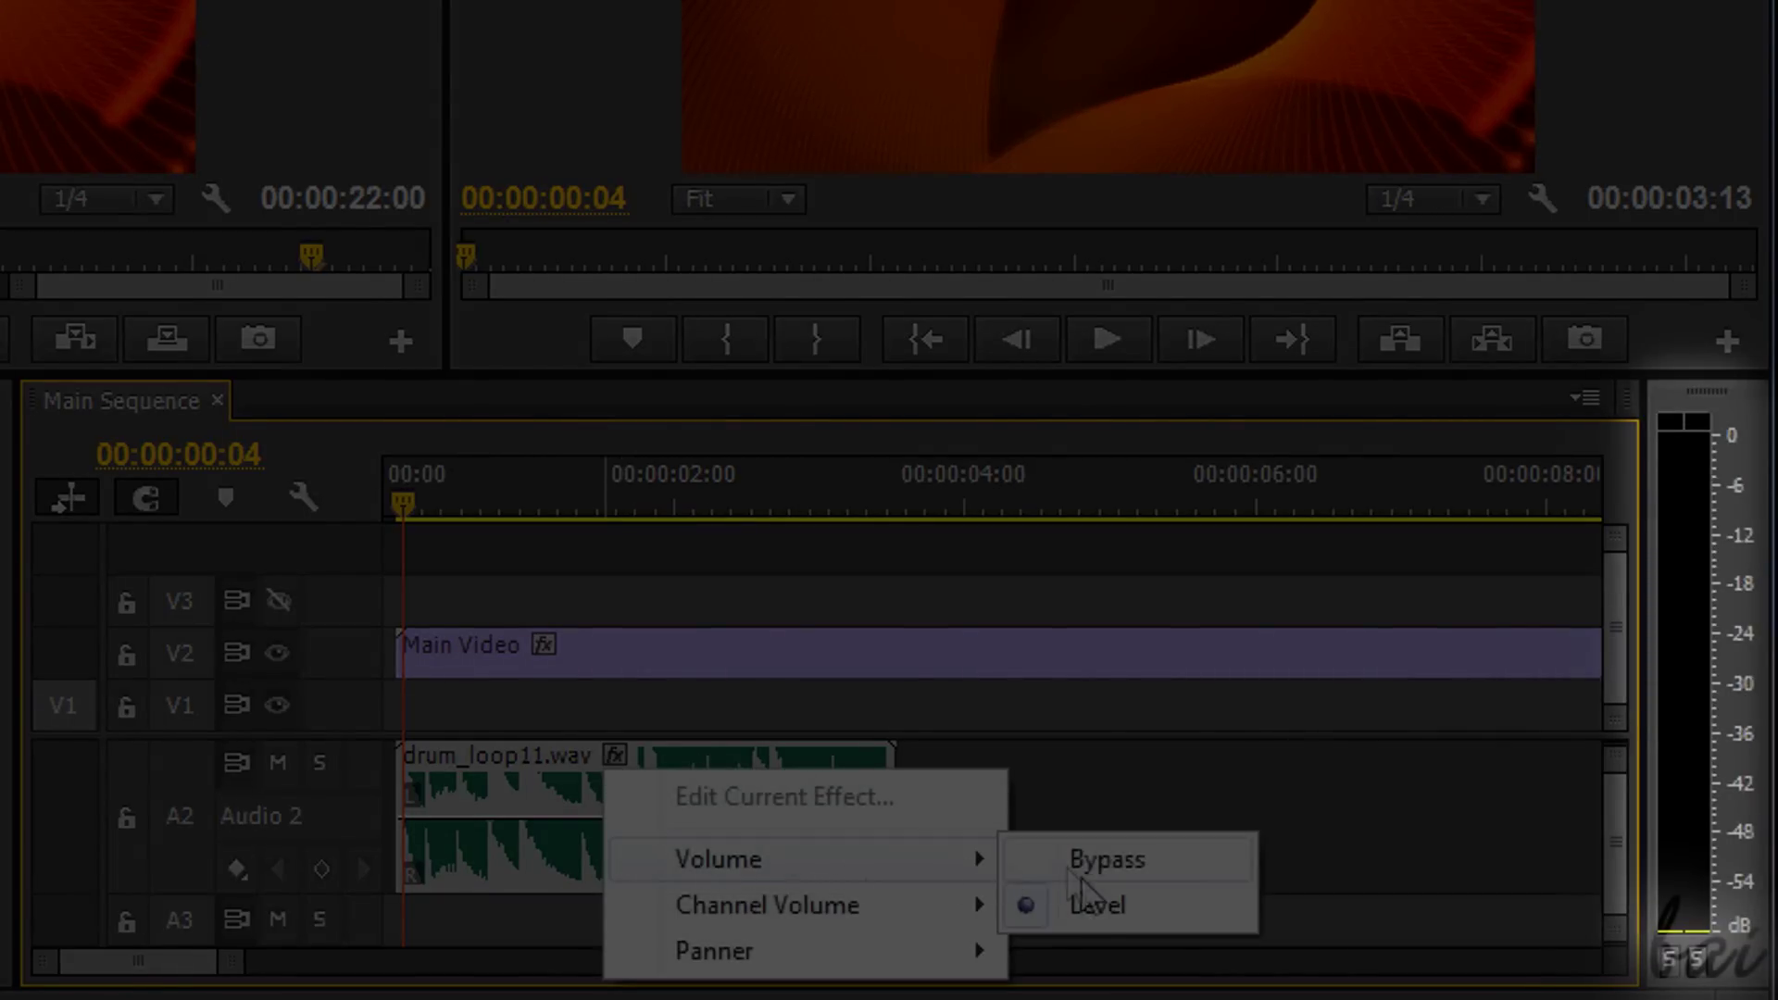
click(1092, 905)
drag(744, 776, 746, 763)
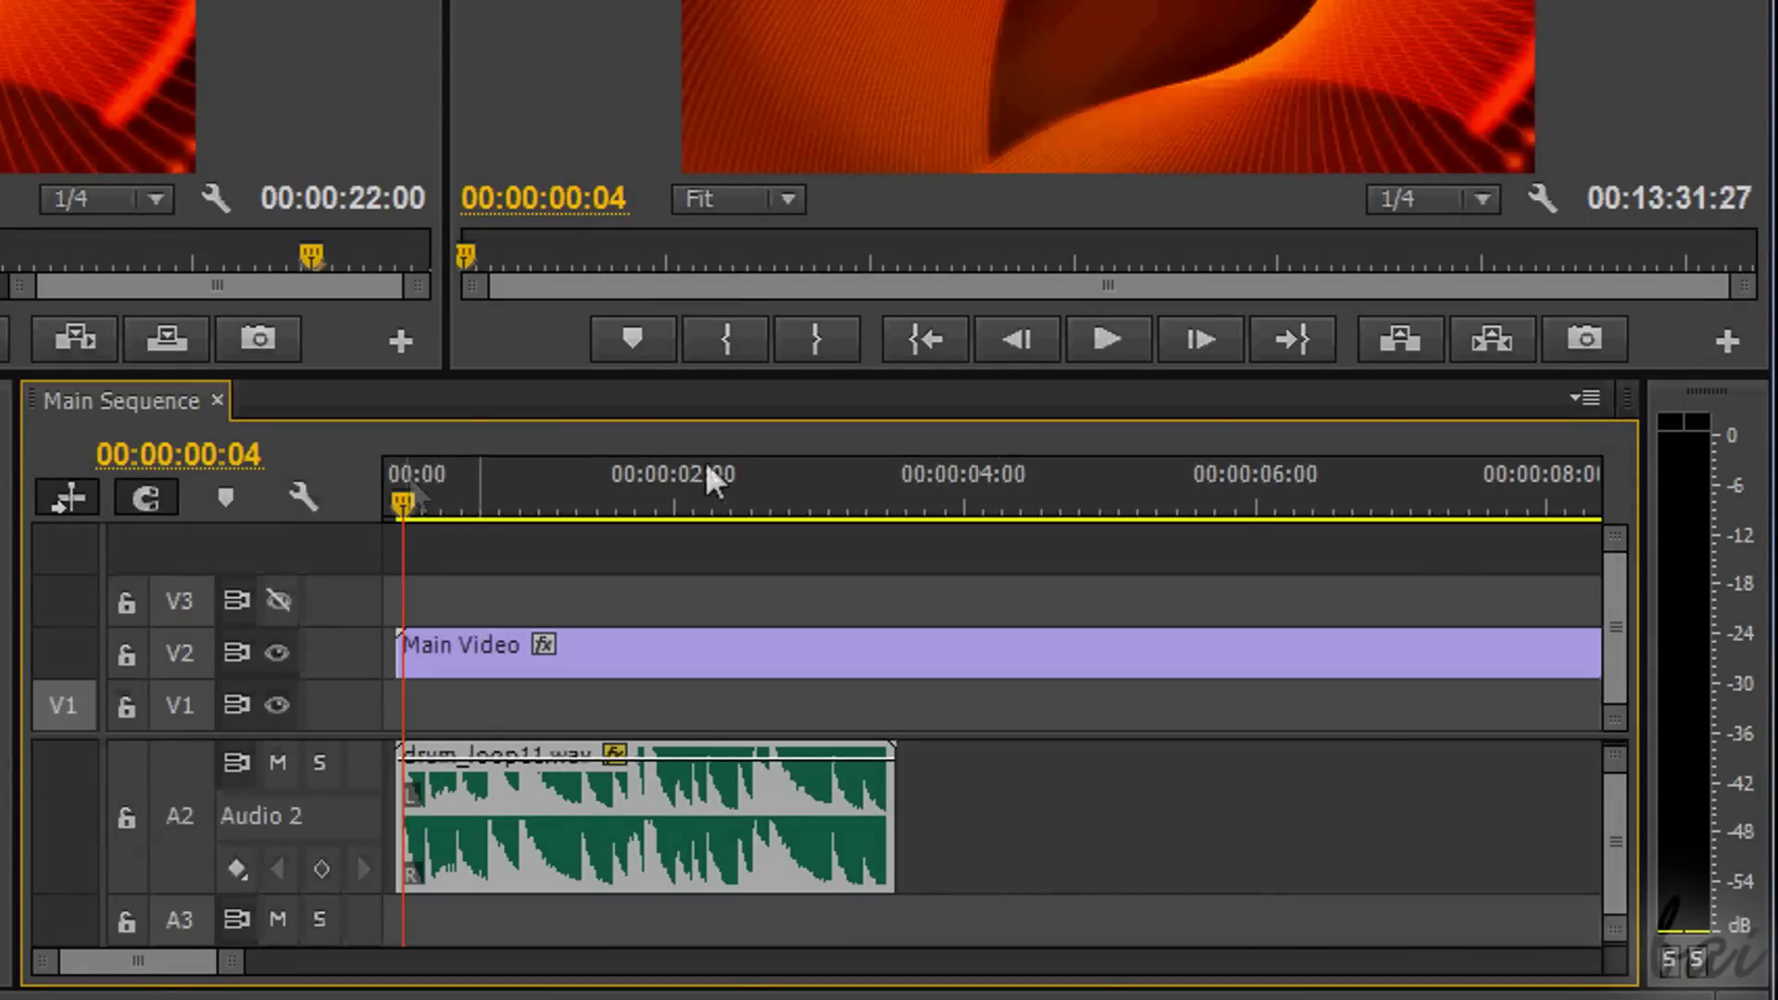
Preview the louder drum loop, then move the Sismet clip from V3 to the start of V2.
click(1107, 339)
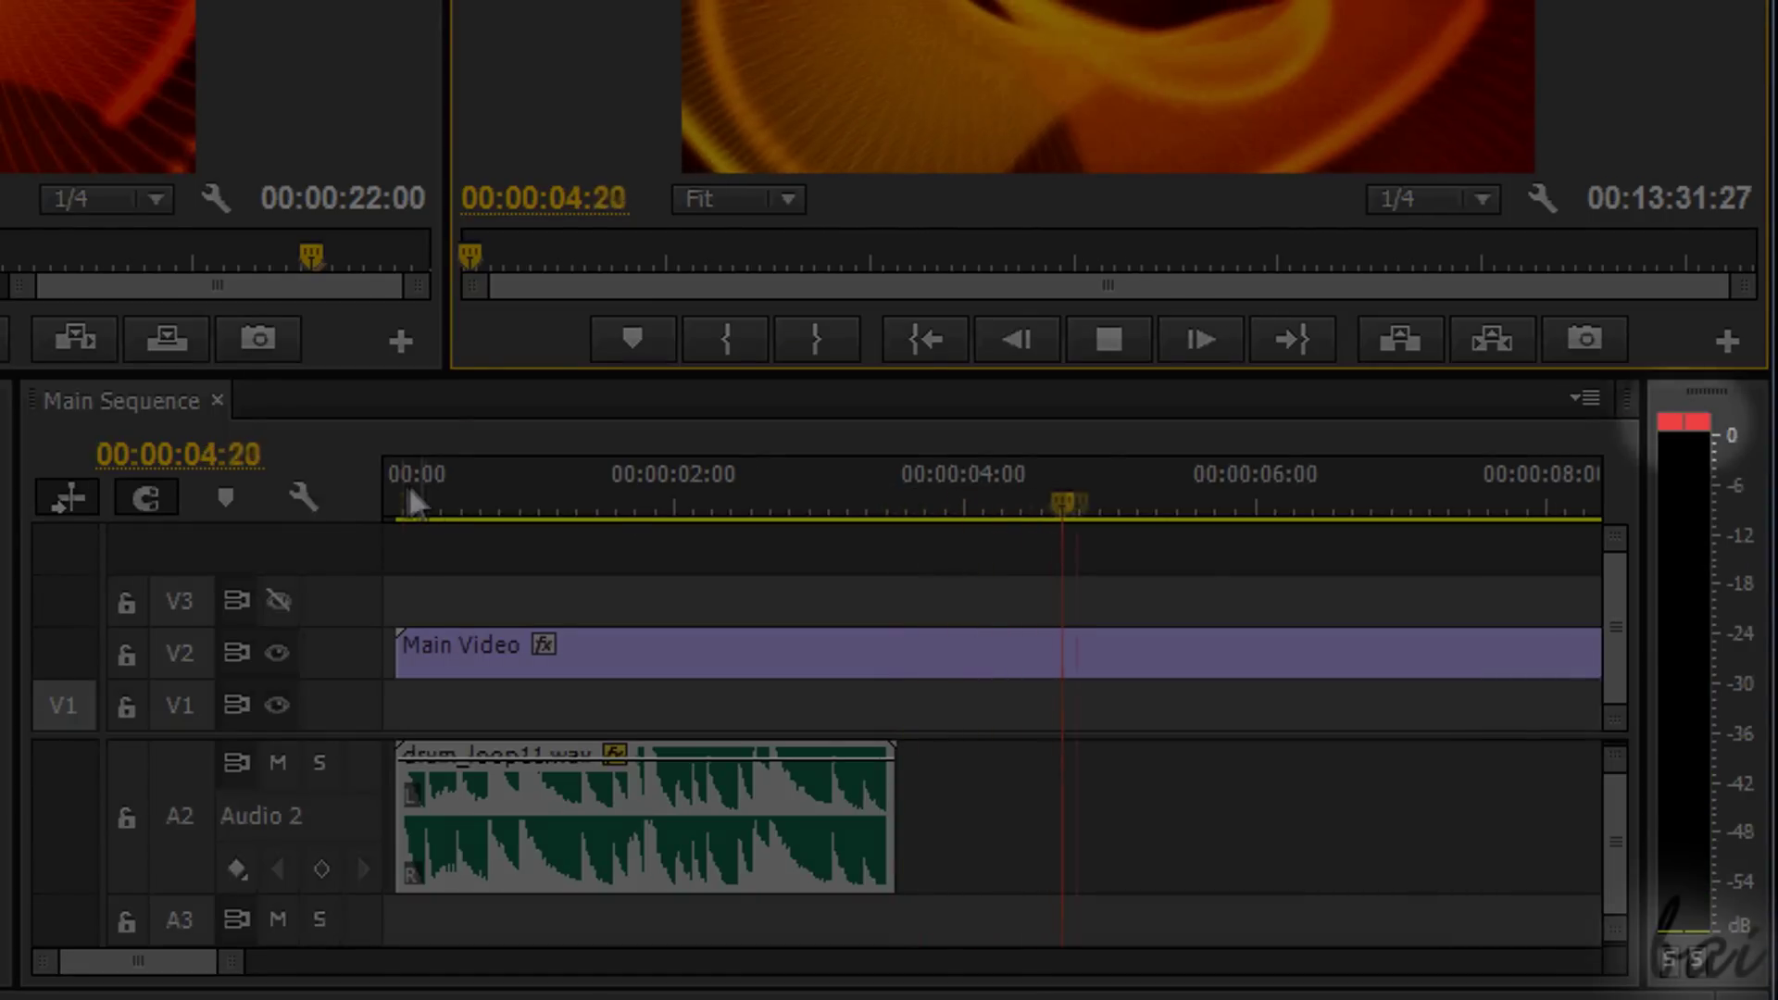
click(403, 491)
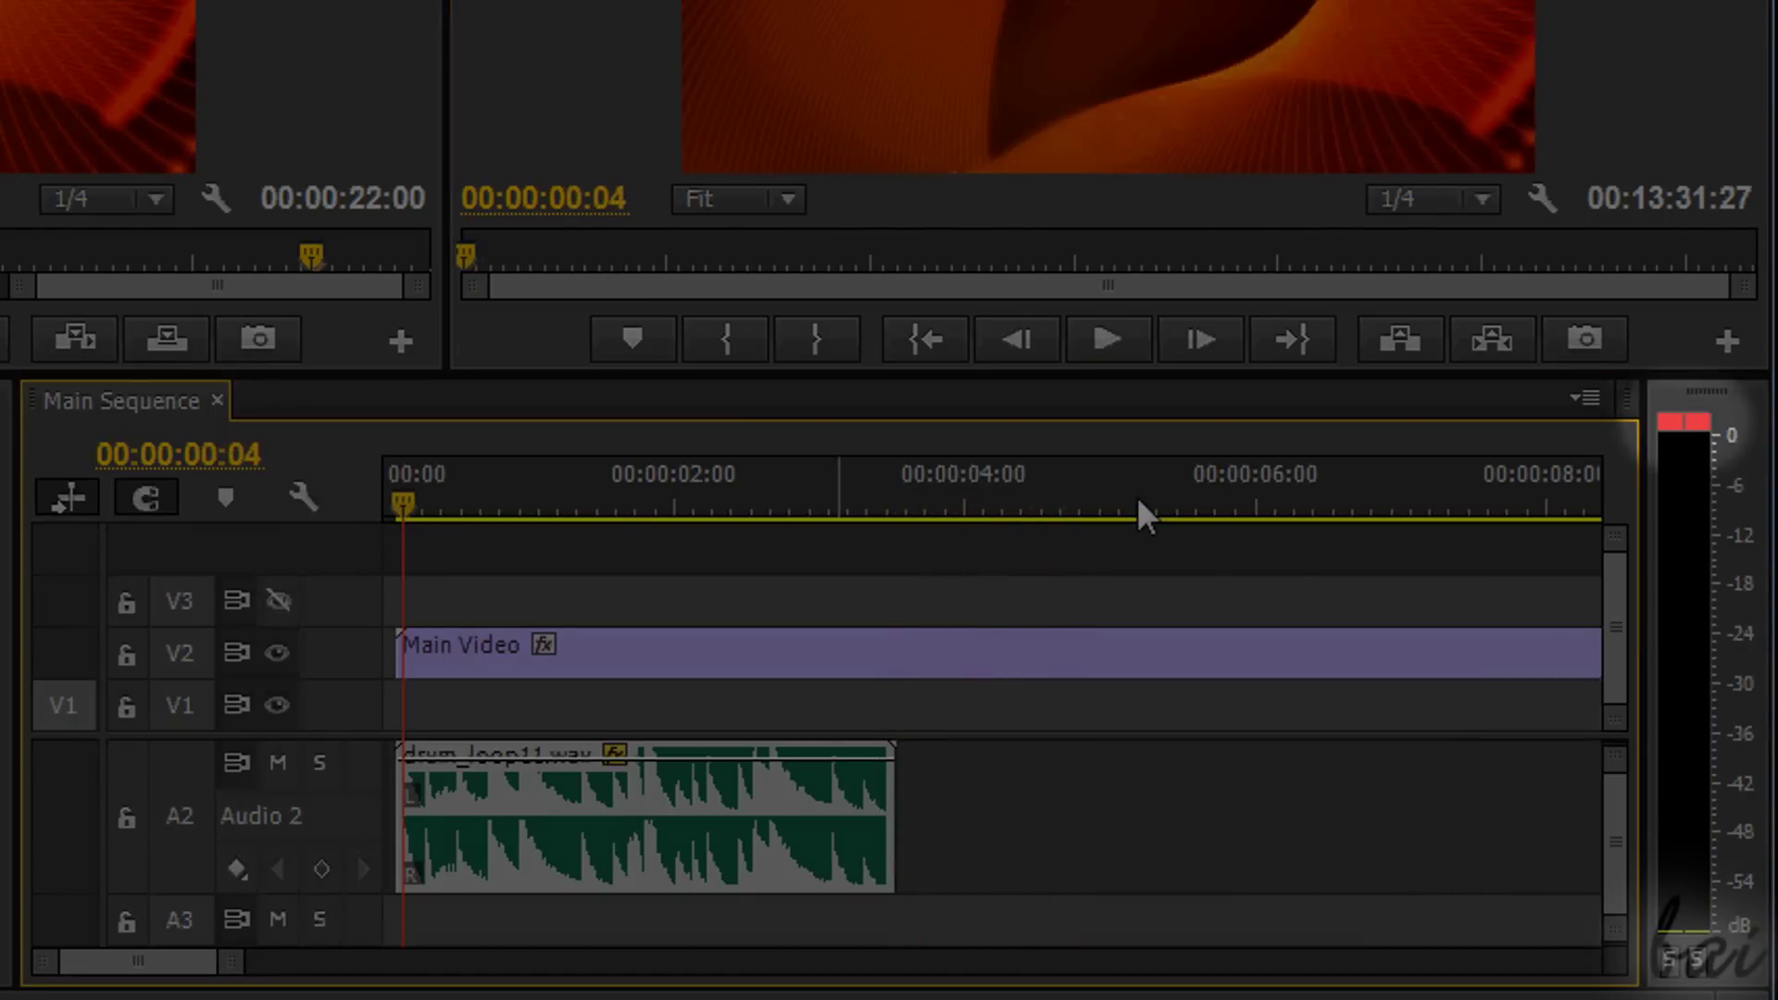
click(1108, 339)
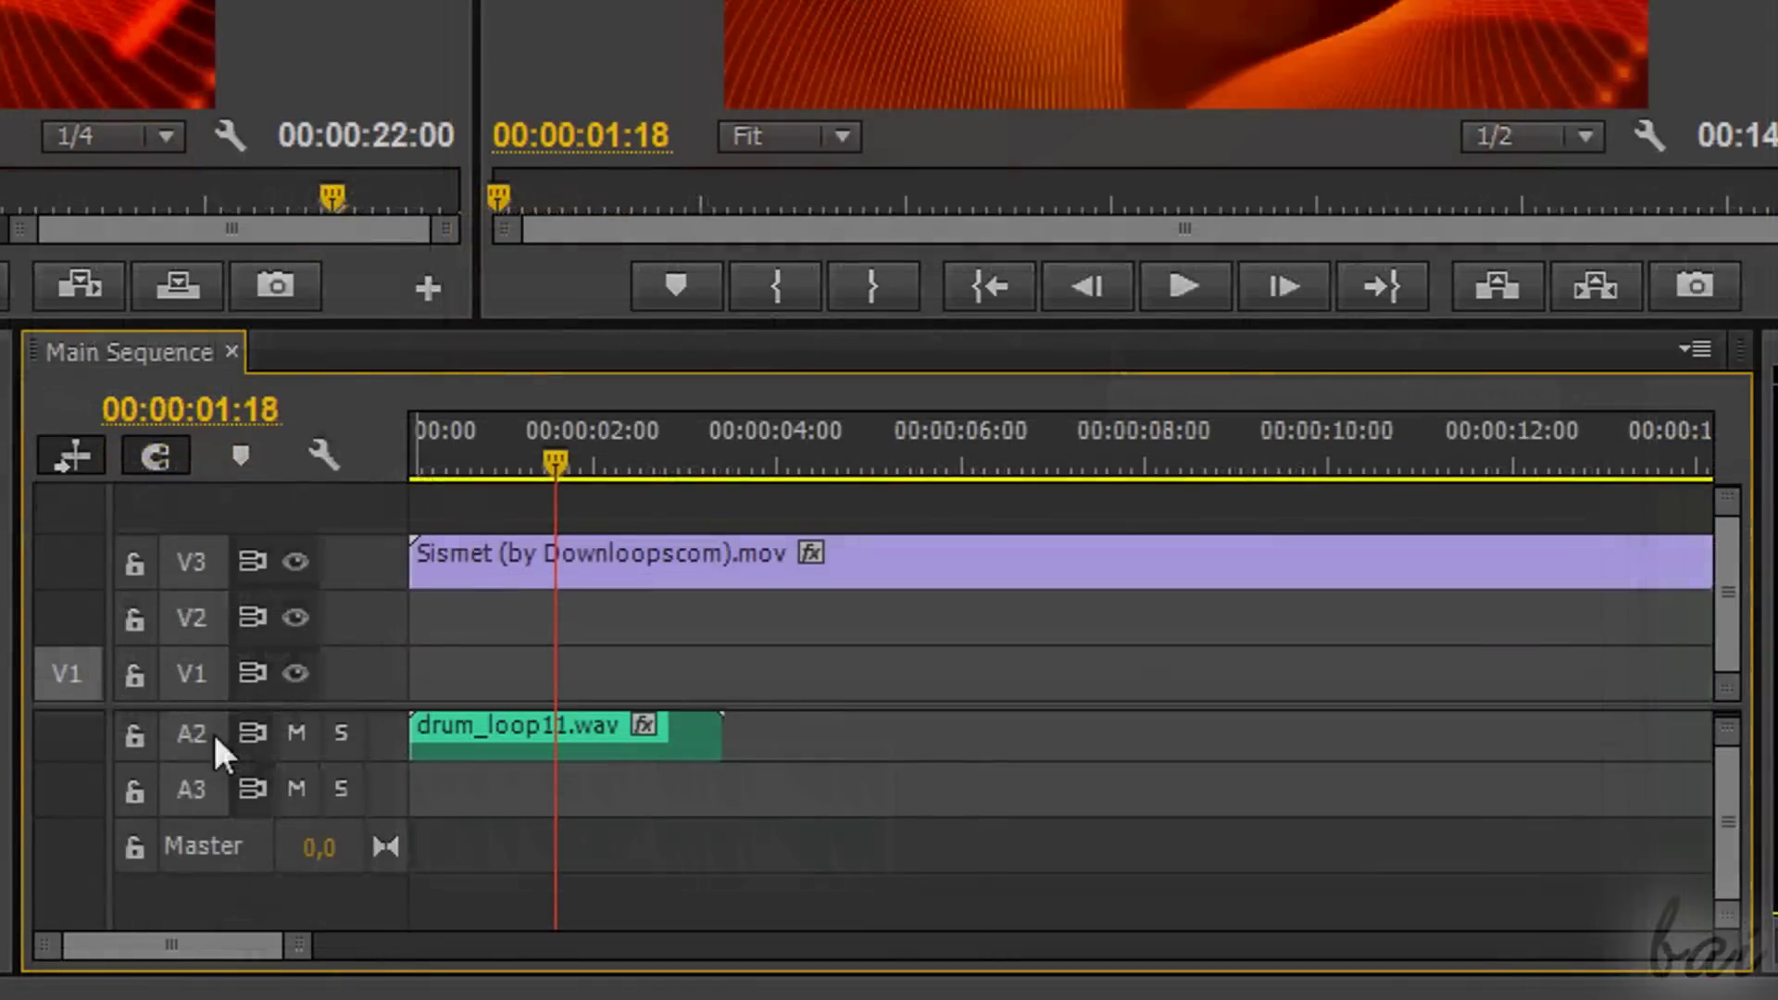
drag(682, 581, 973, 597)
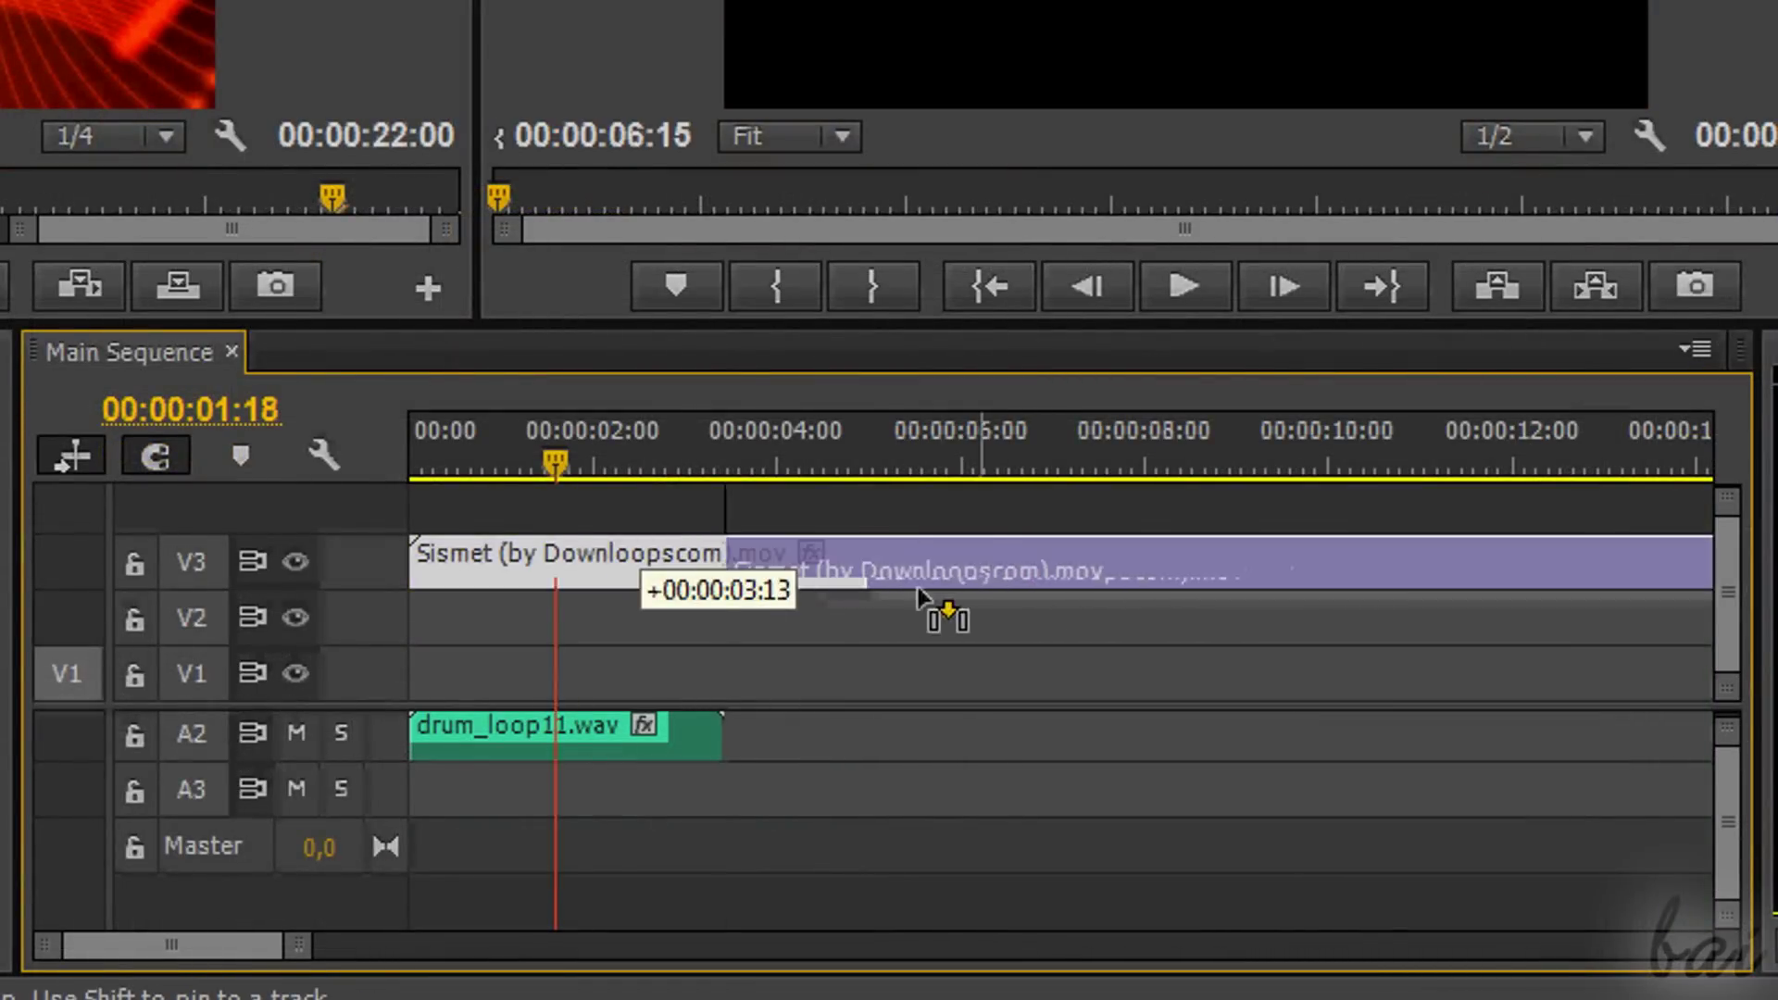
drag(969, 595, 602, 685)
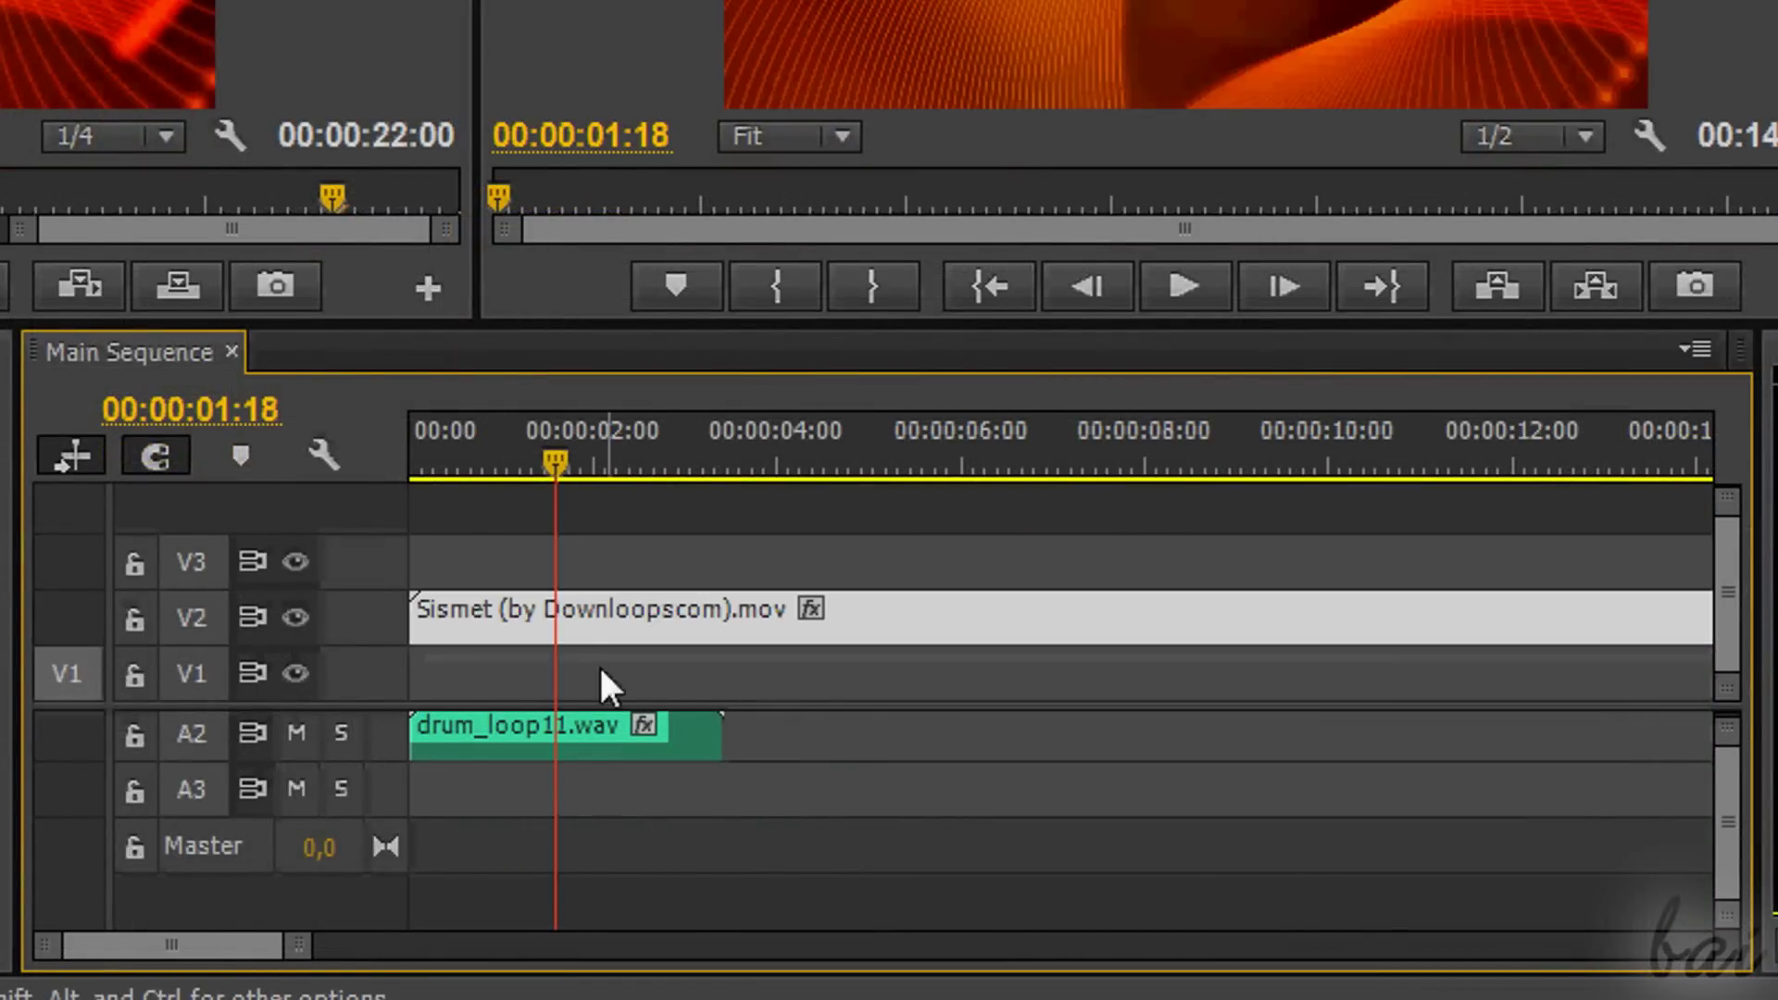
drag(231, 941, 242, 936)
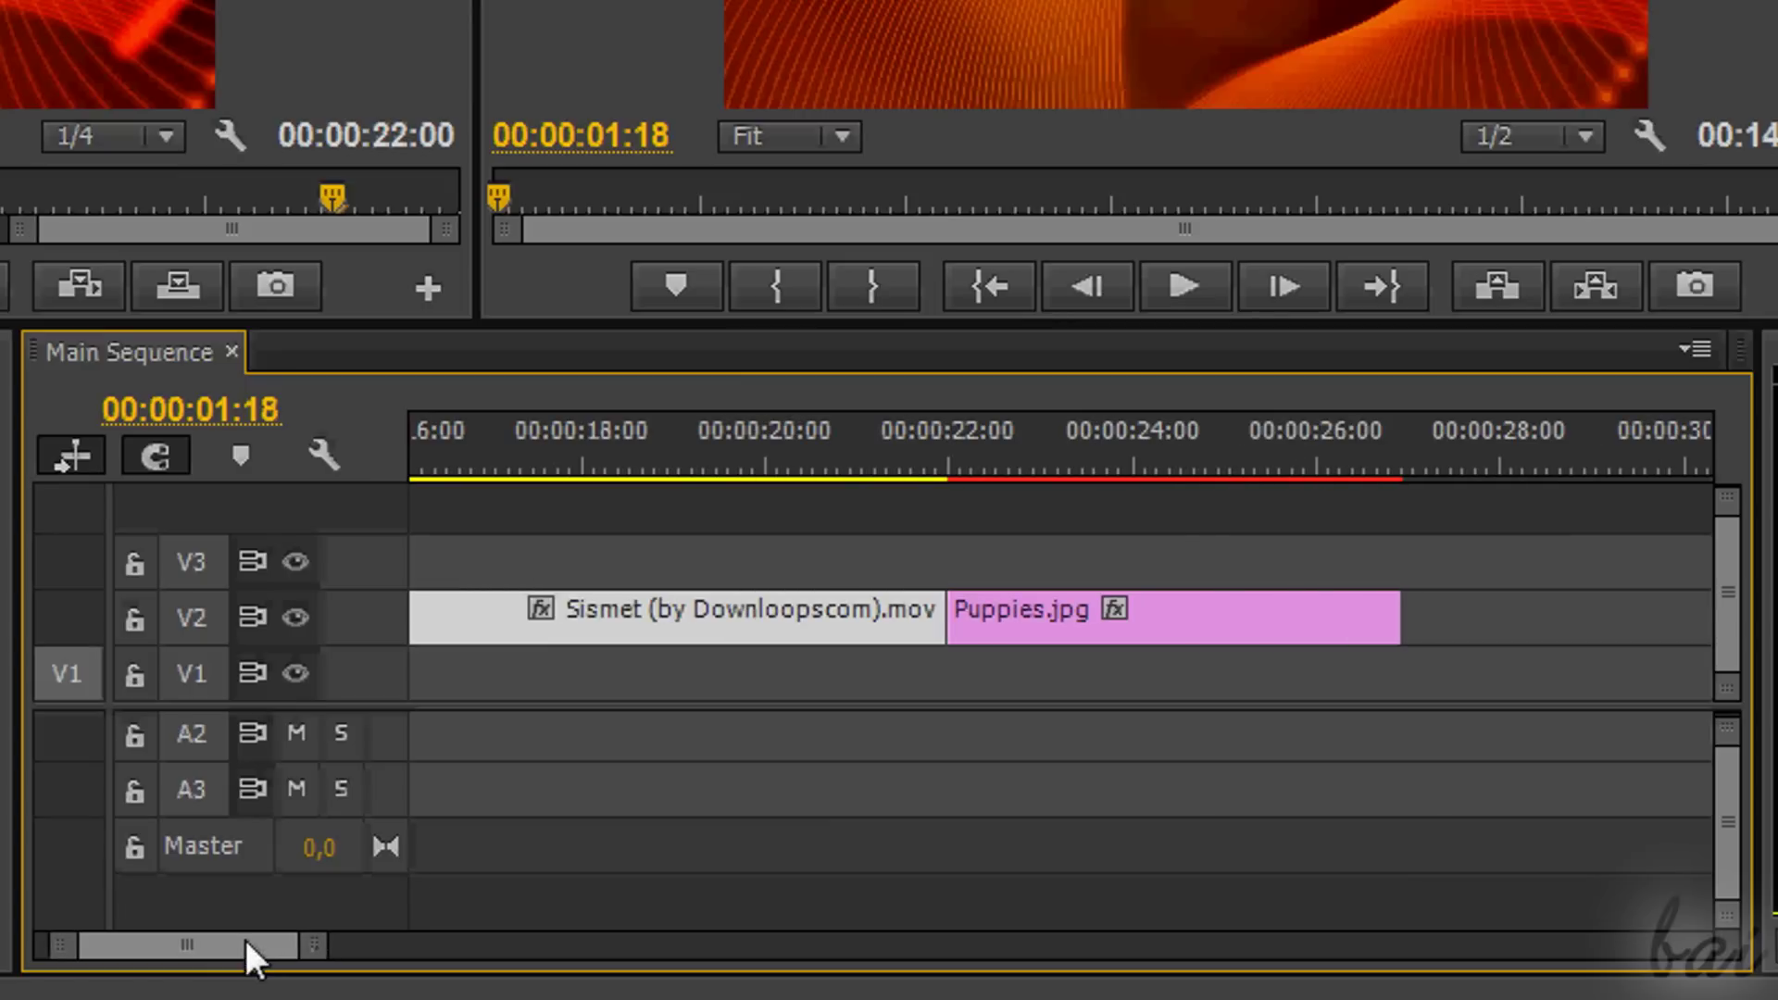
Move Puppies.jpg later and retrim it, then extend drum_loop11.wav to its full media length.
drag(1018, 618, 1079, 618)
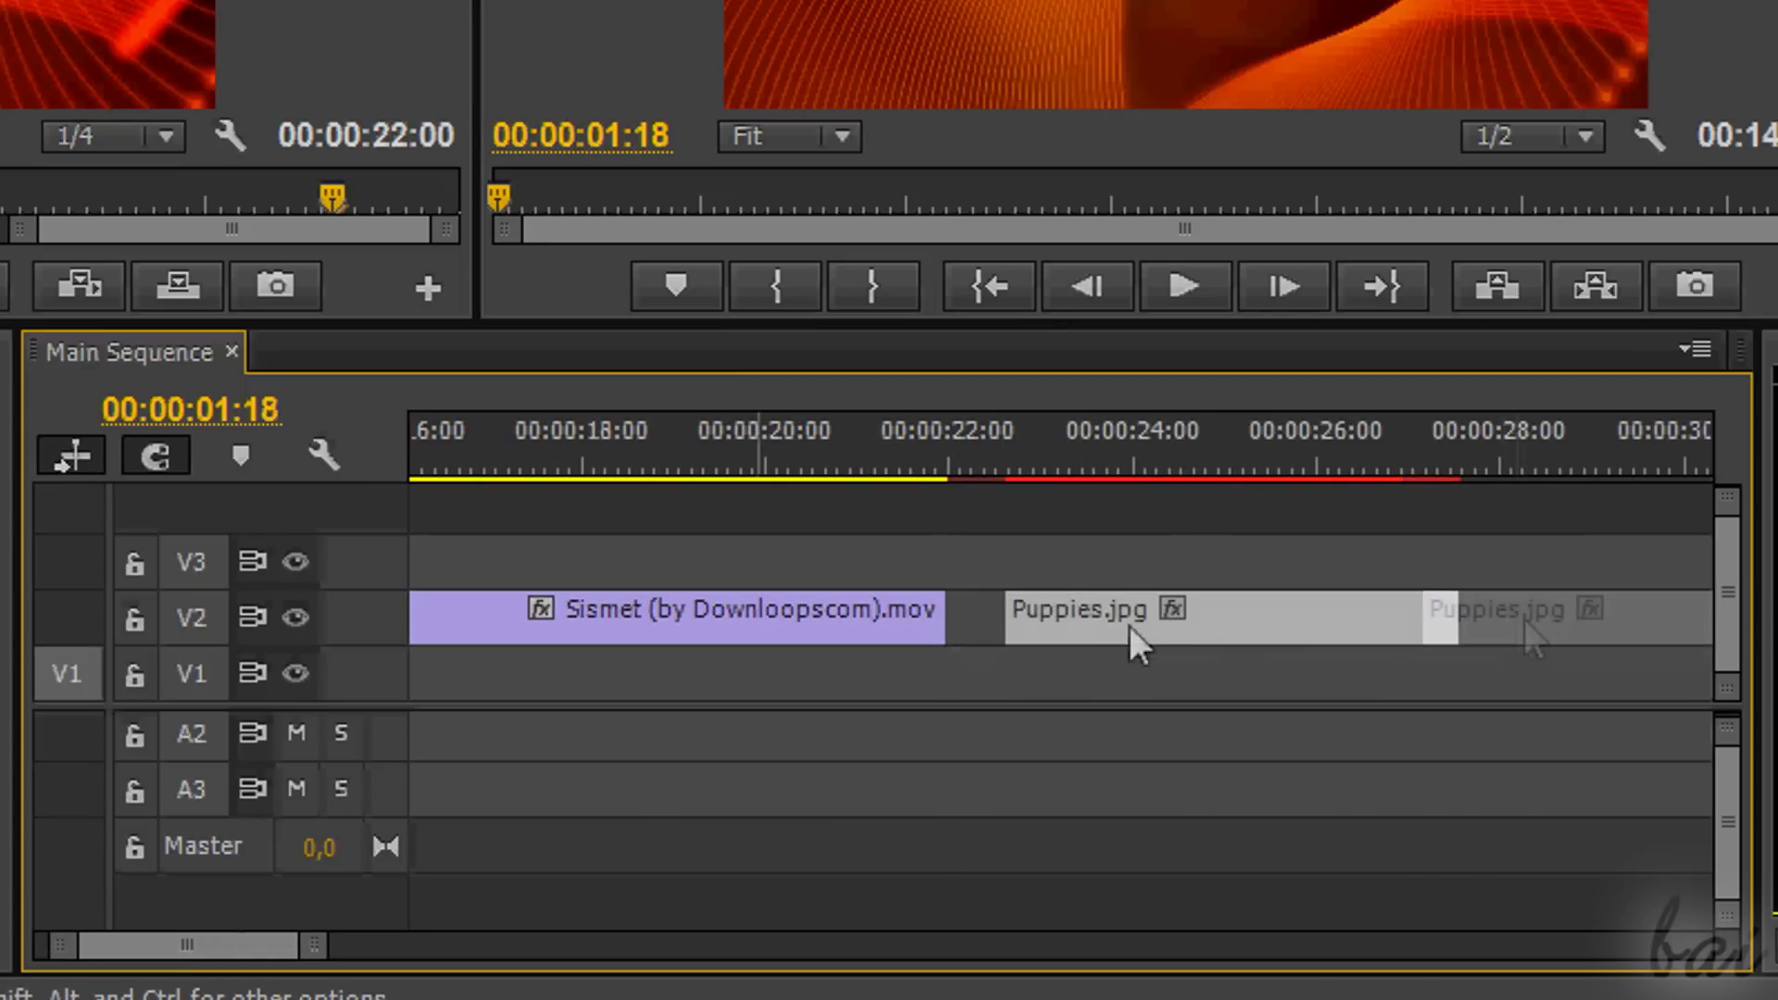
drag(1455, 613, 1545, 613)
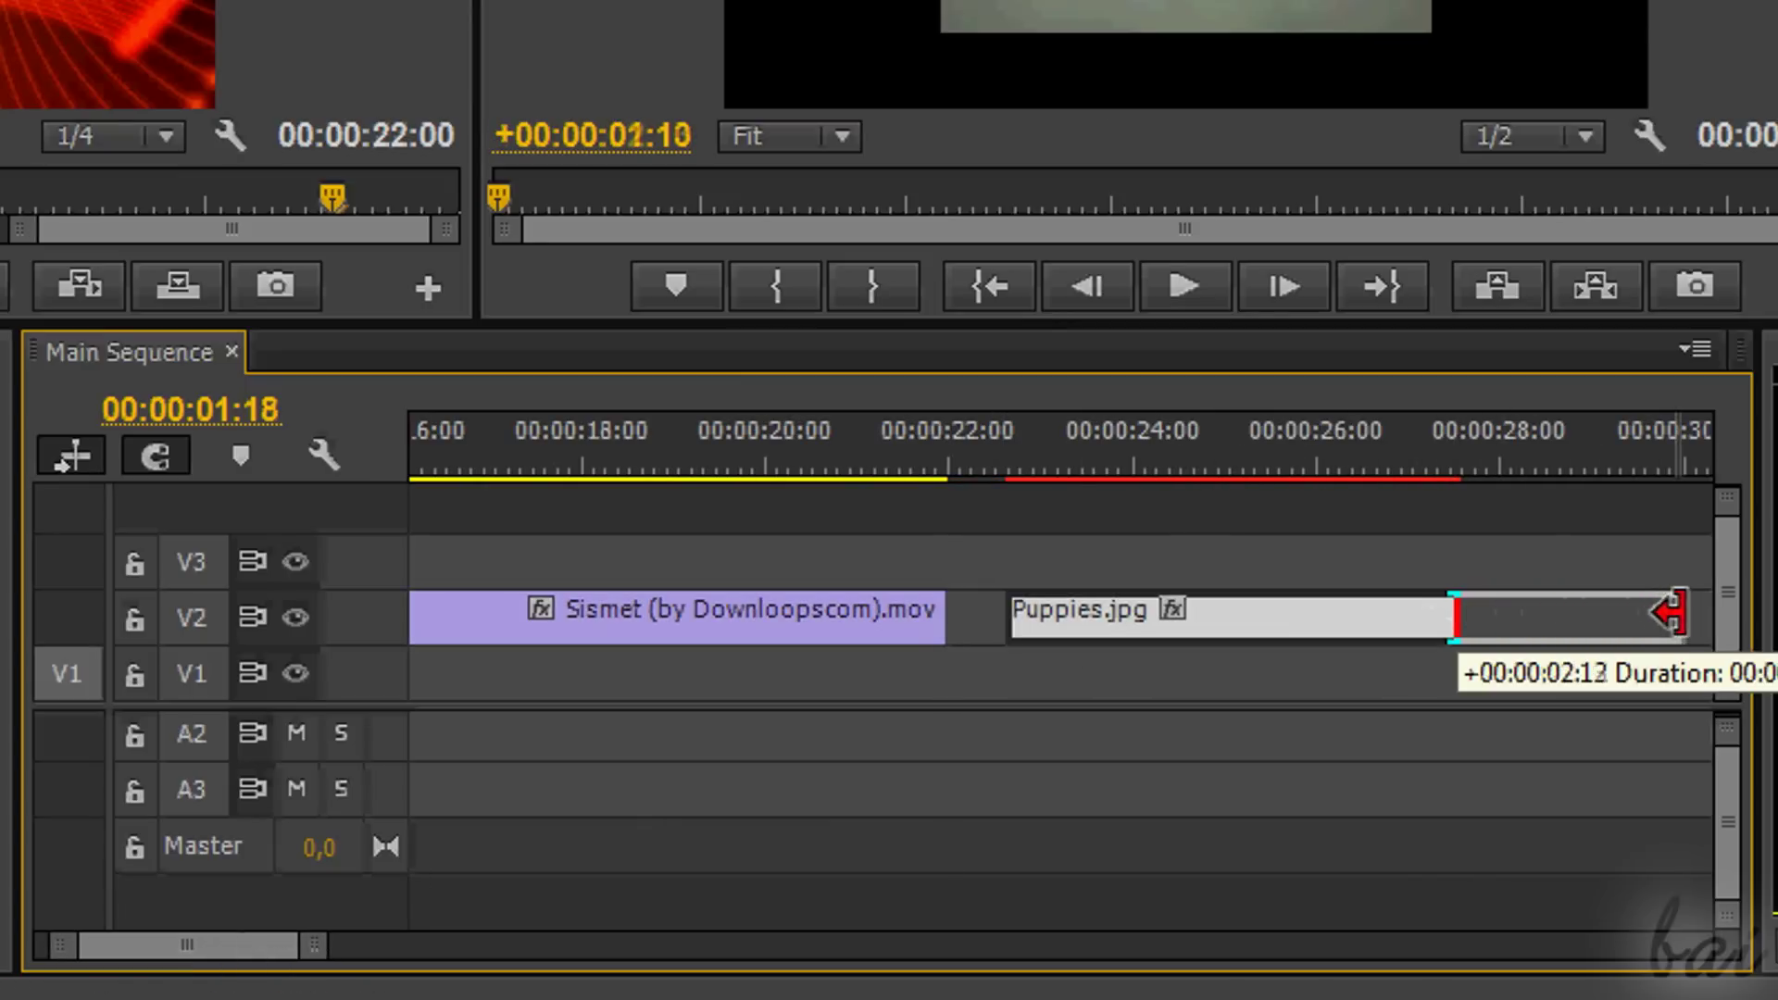
drag(1671, 613, 1180, 629)
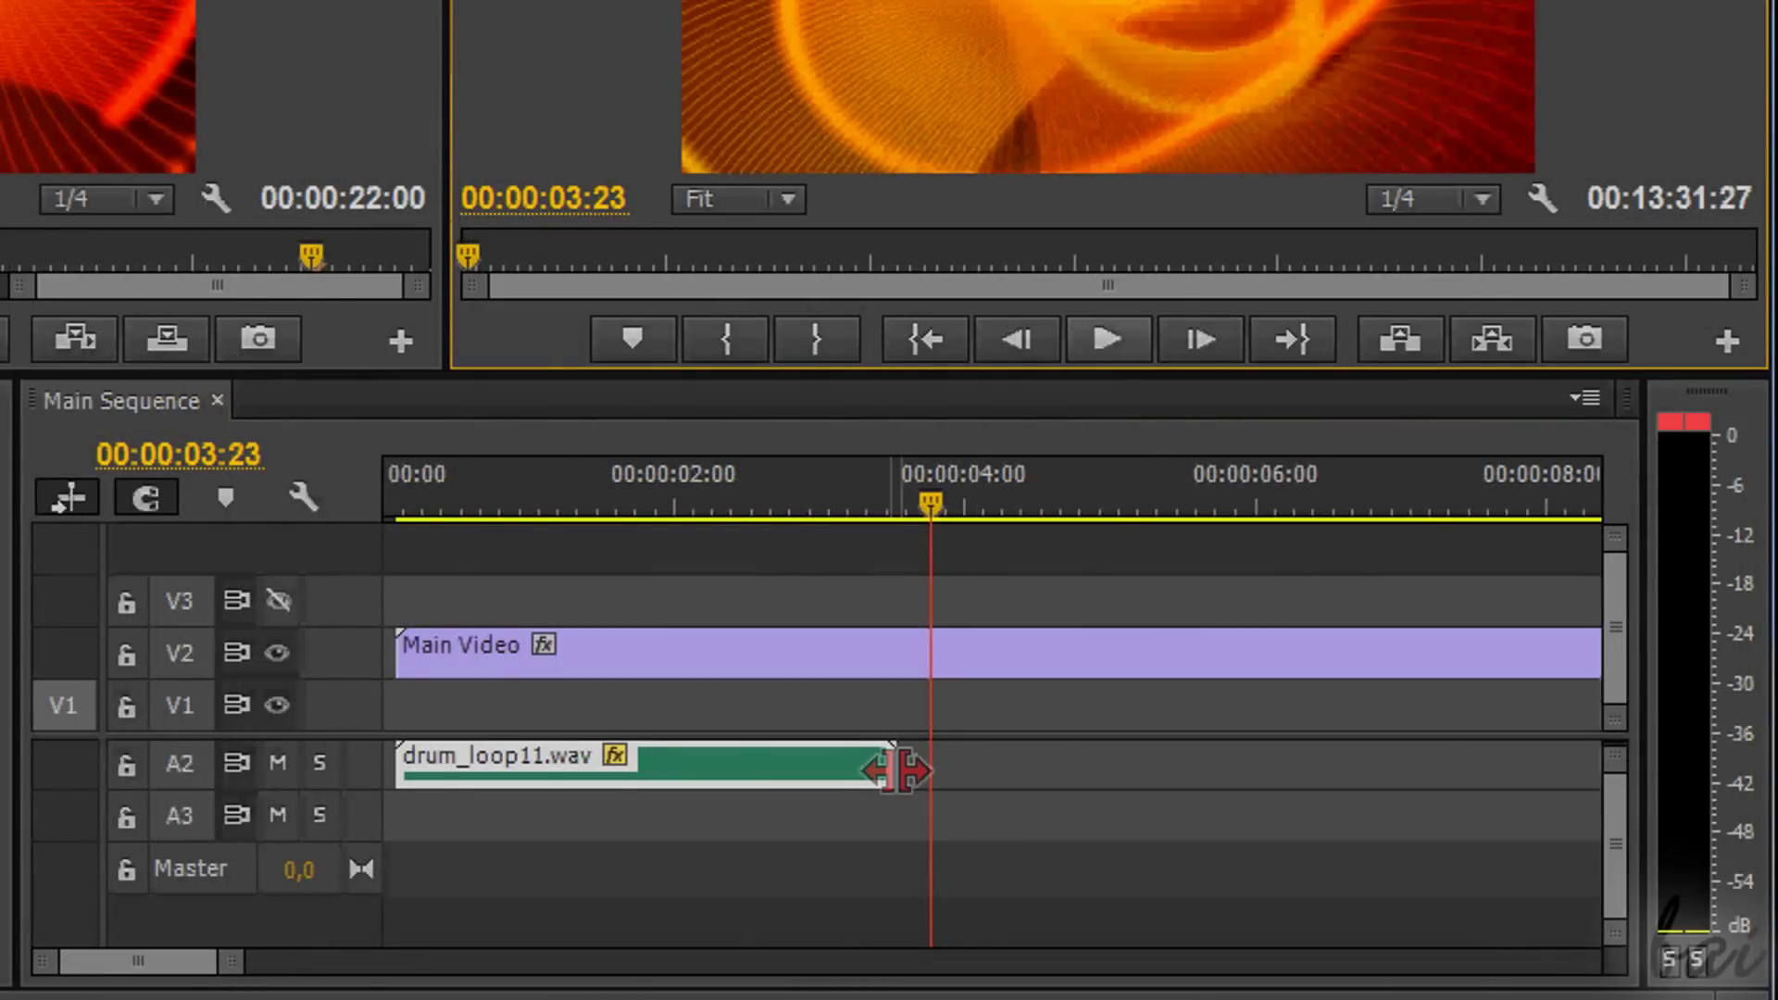
drag(895, 770, 671, 759)
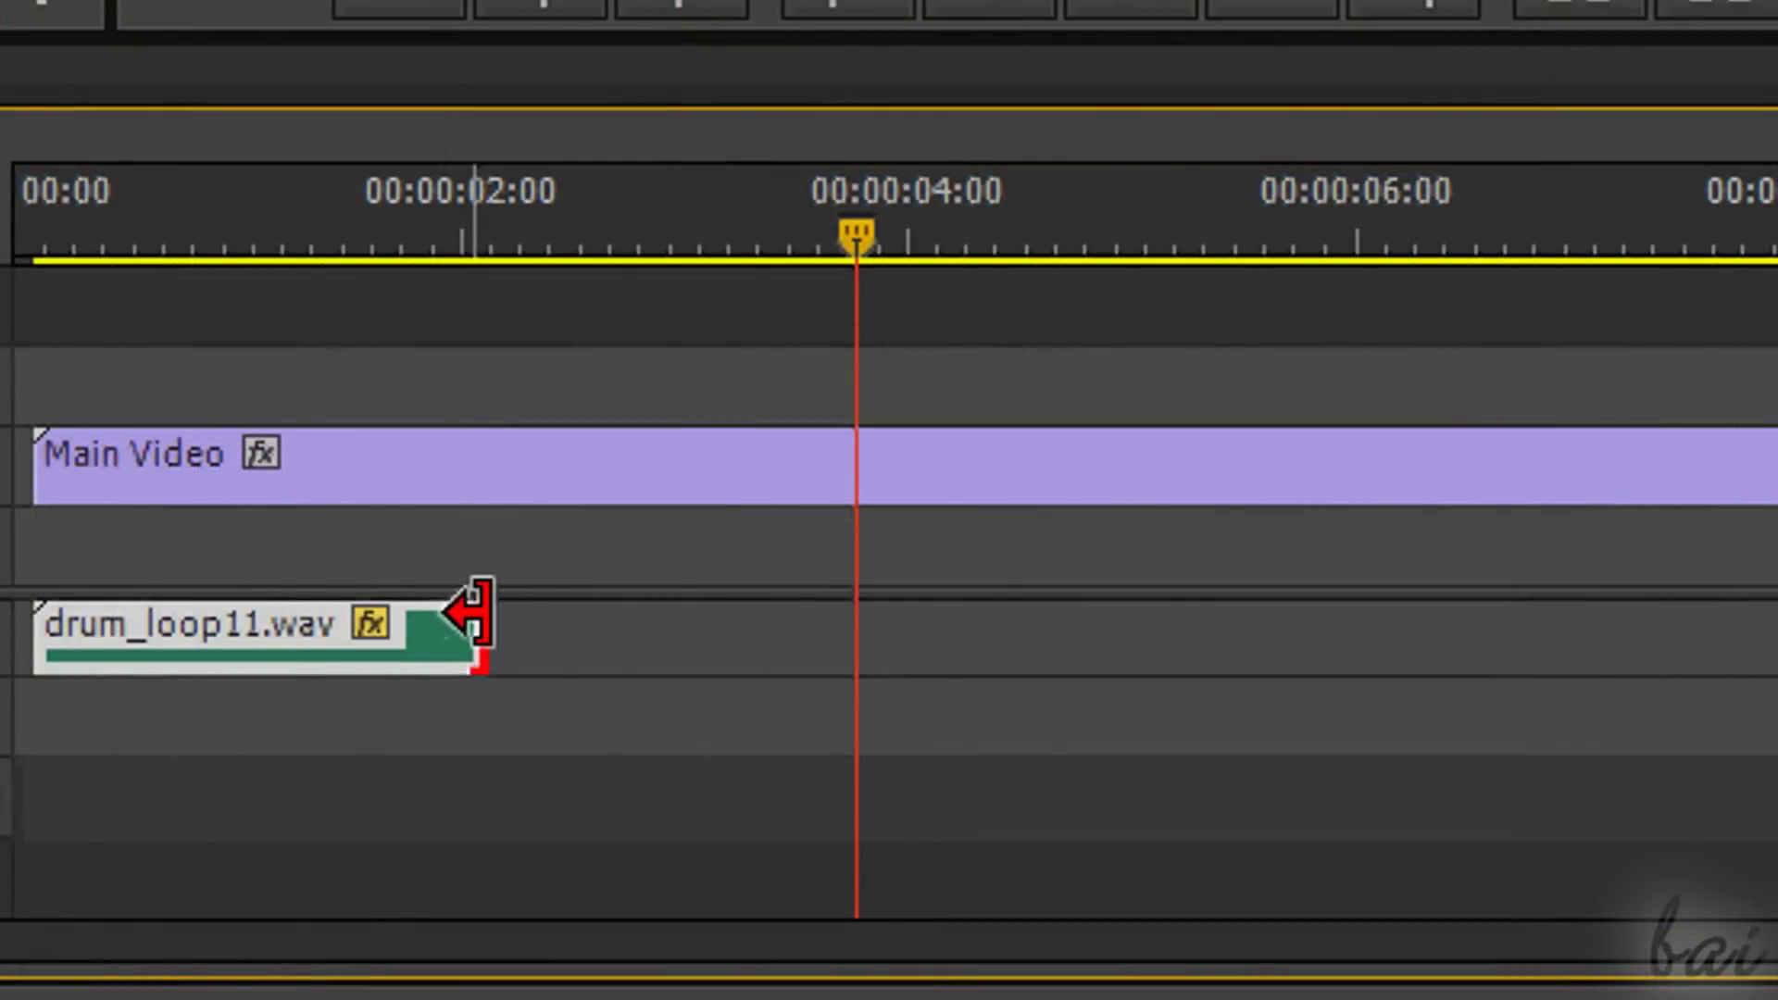
drag(471, 613, 822, 618)
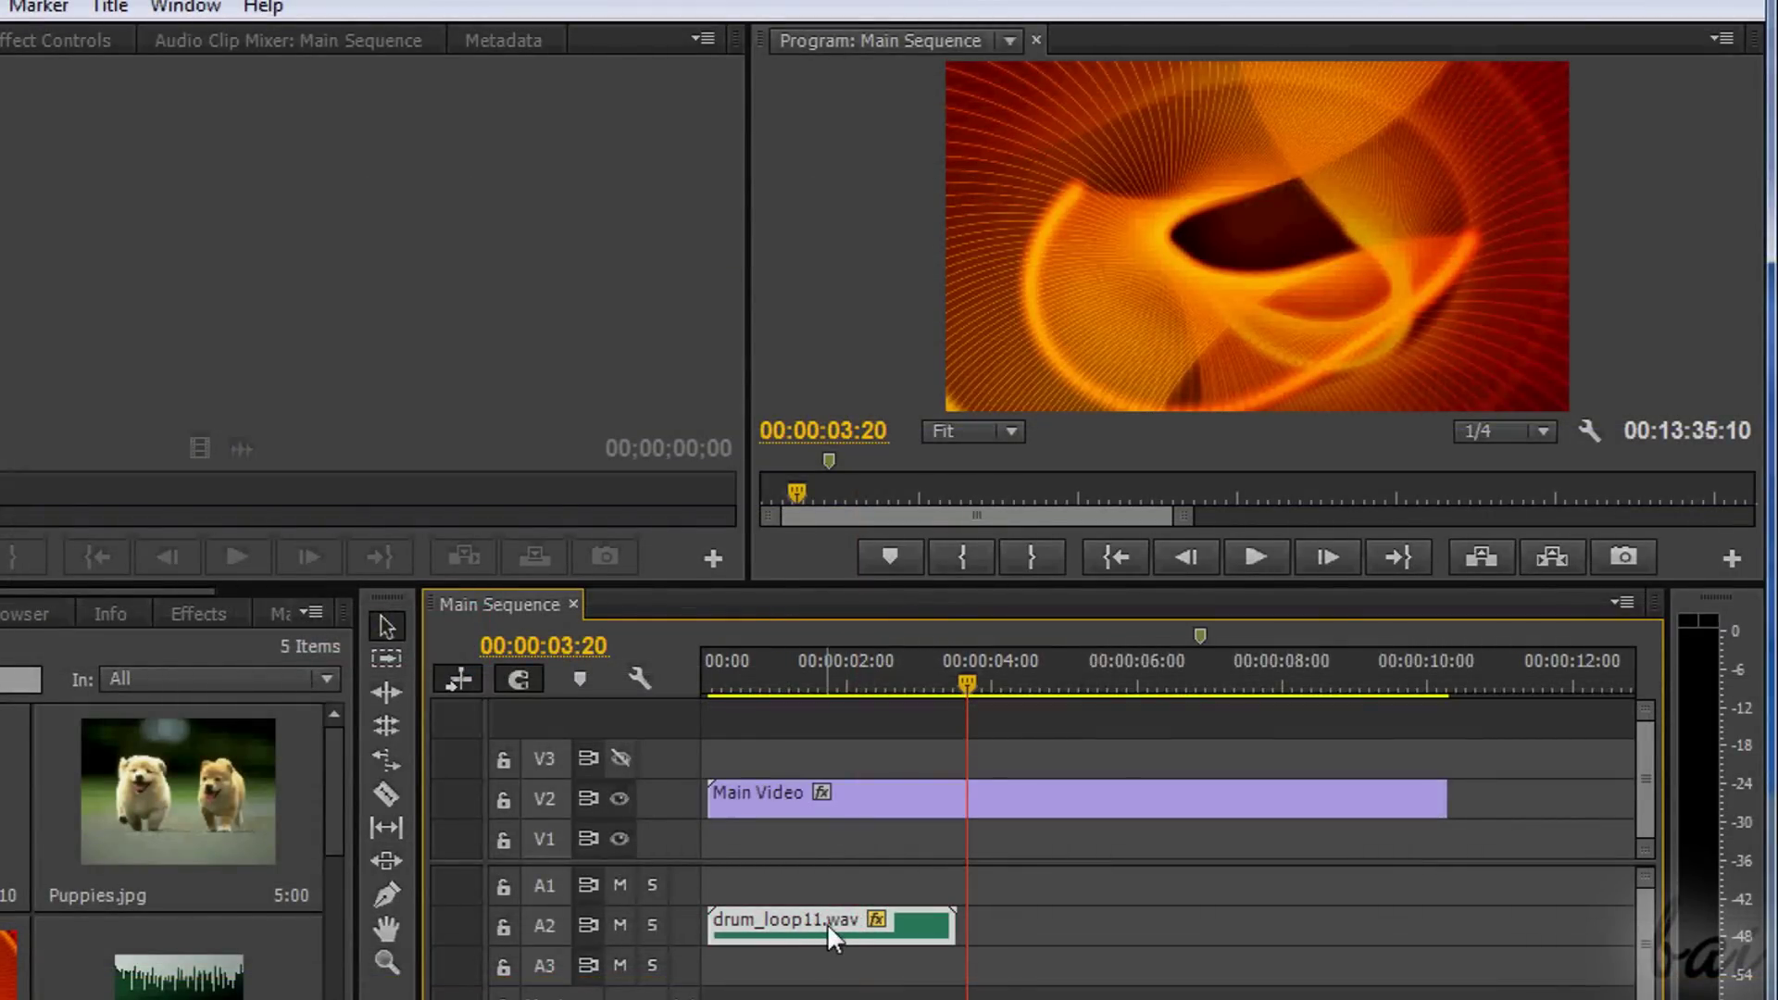
Copy drum_loop11.wav and paste two copies onto A1 with Ctrl+V.
right_click(828, 926)
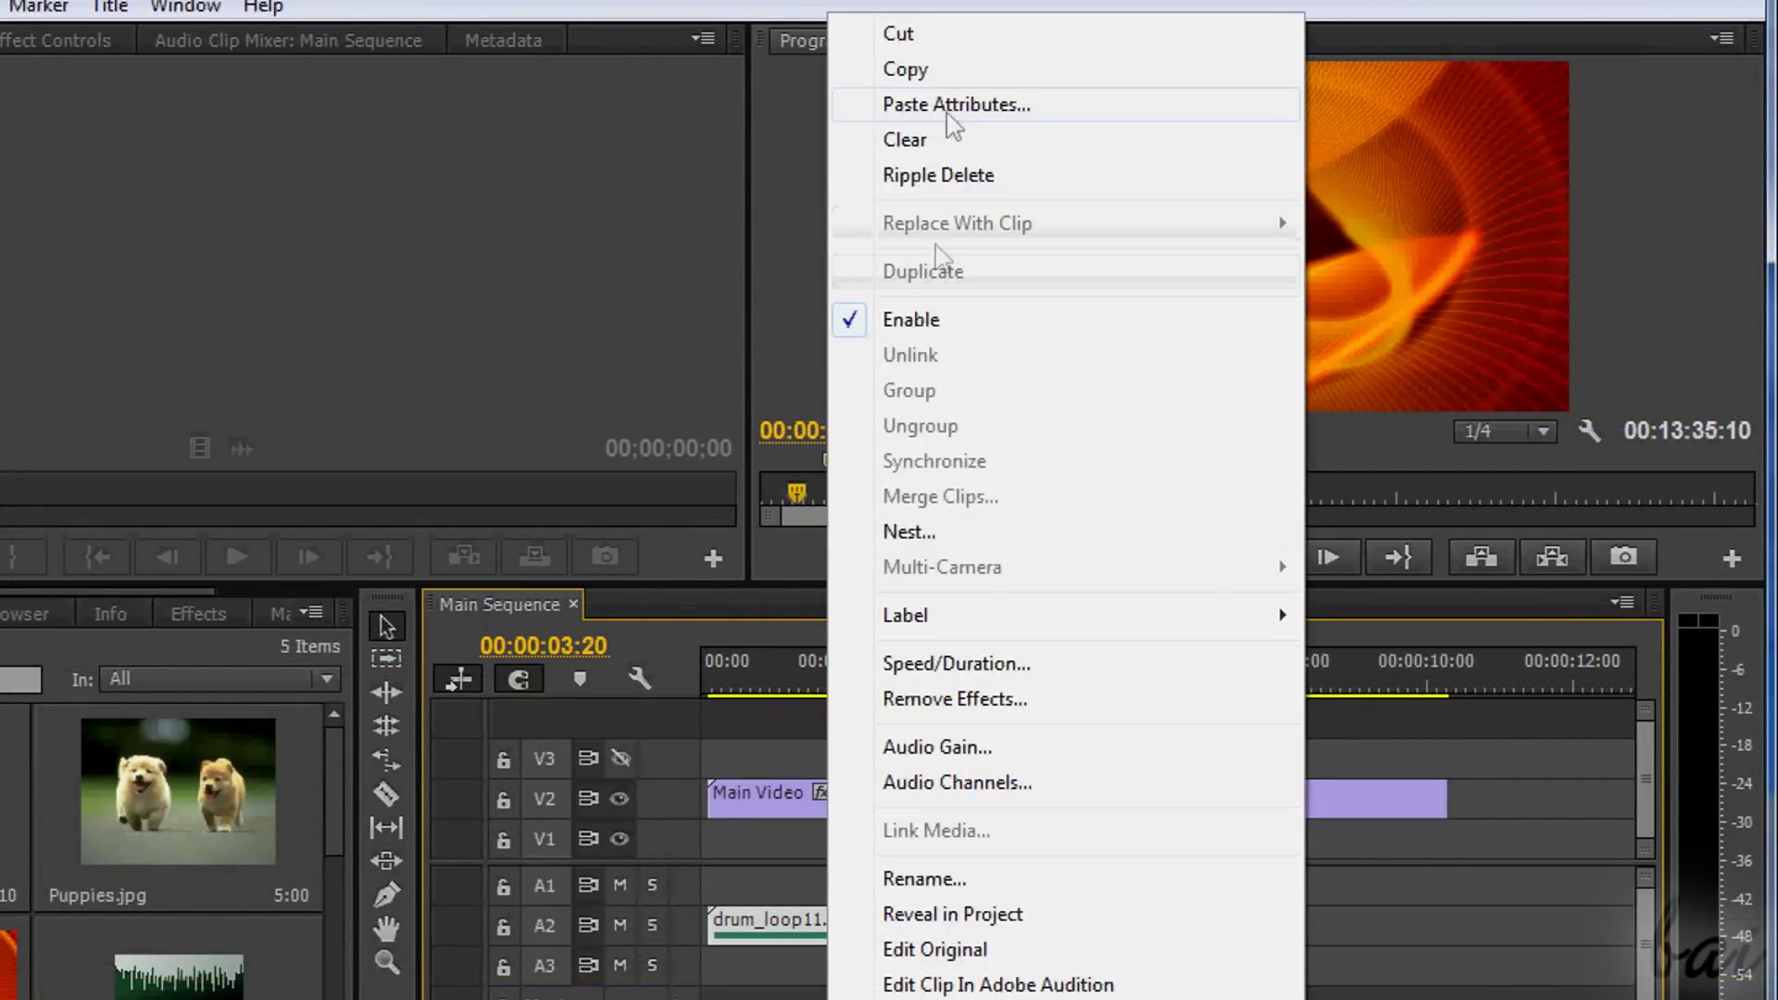
click(949, 74)
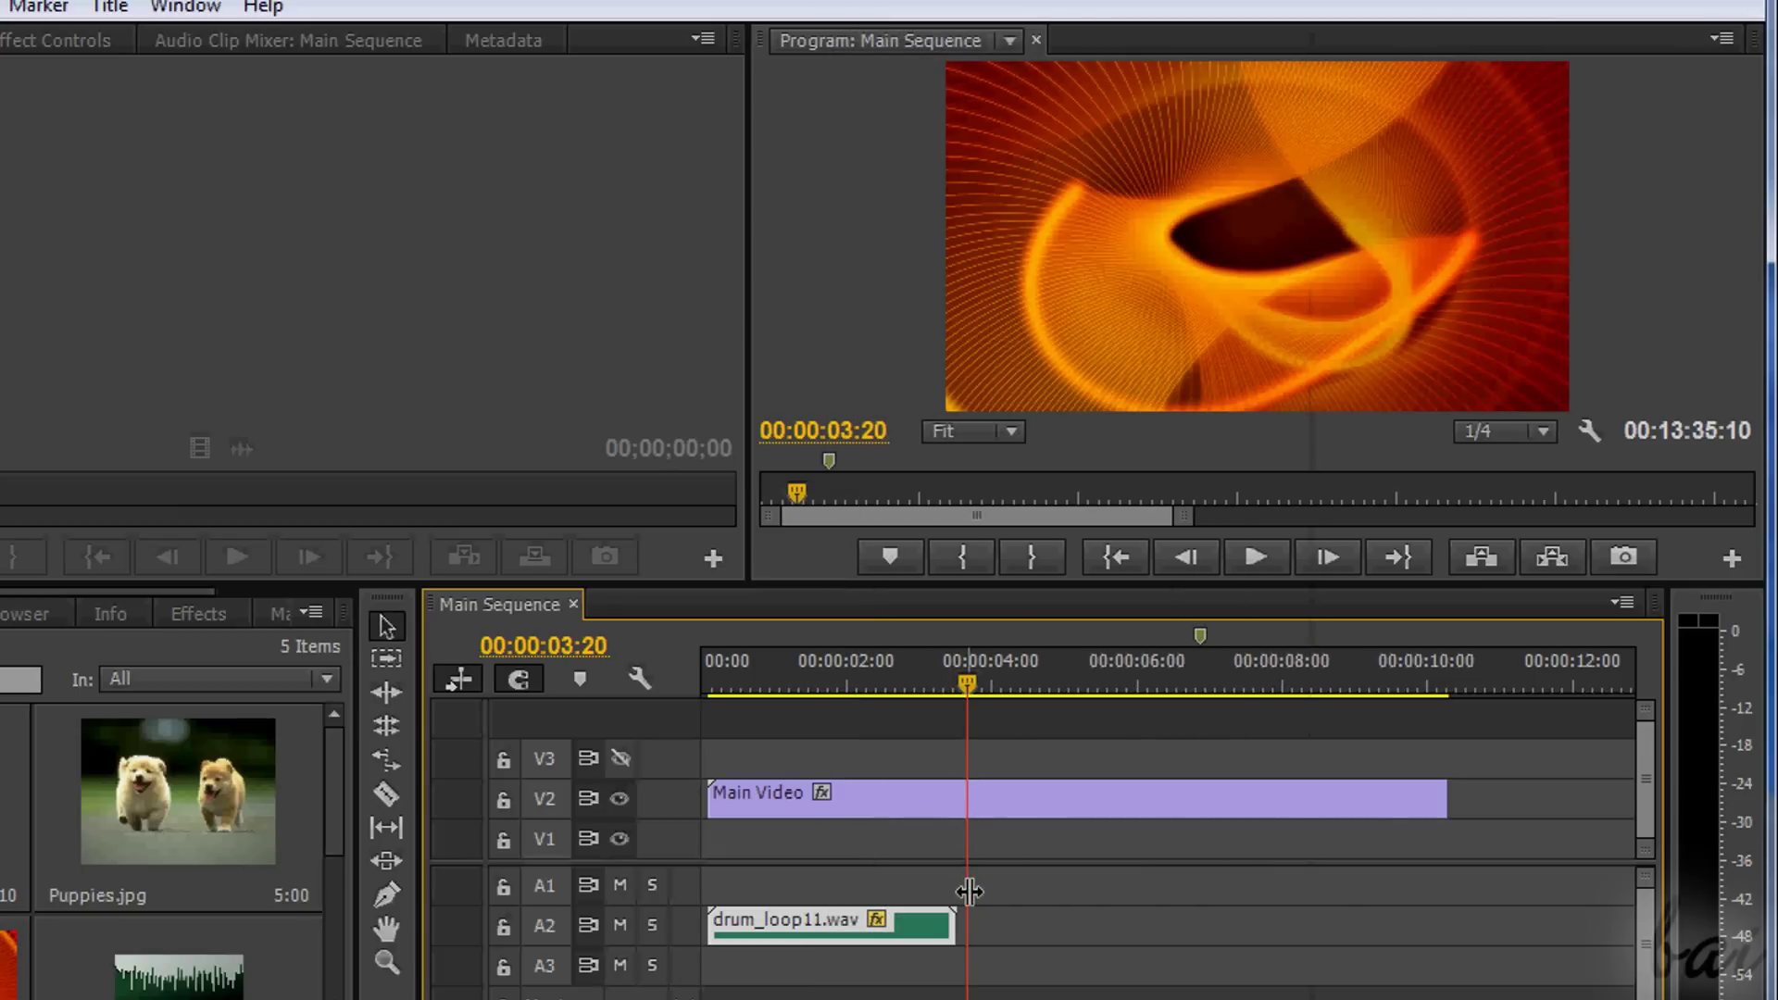
key(ctrl+v)
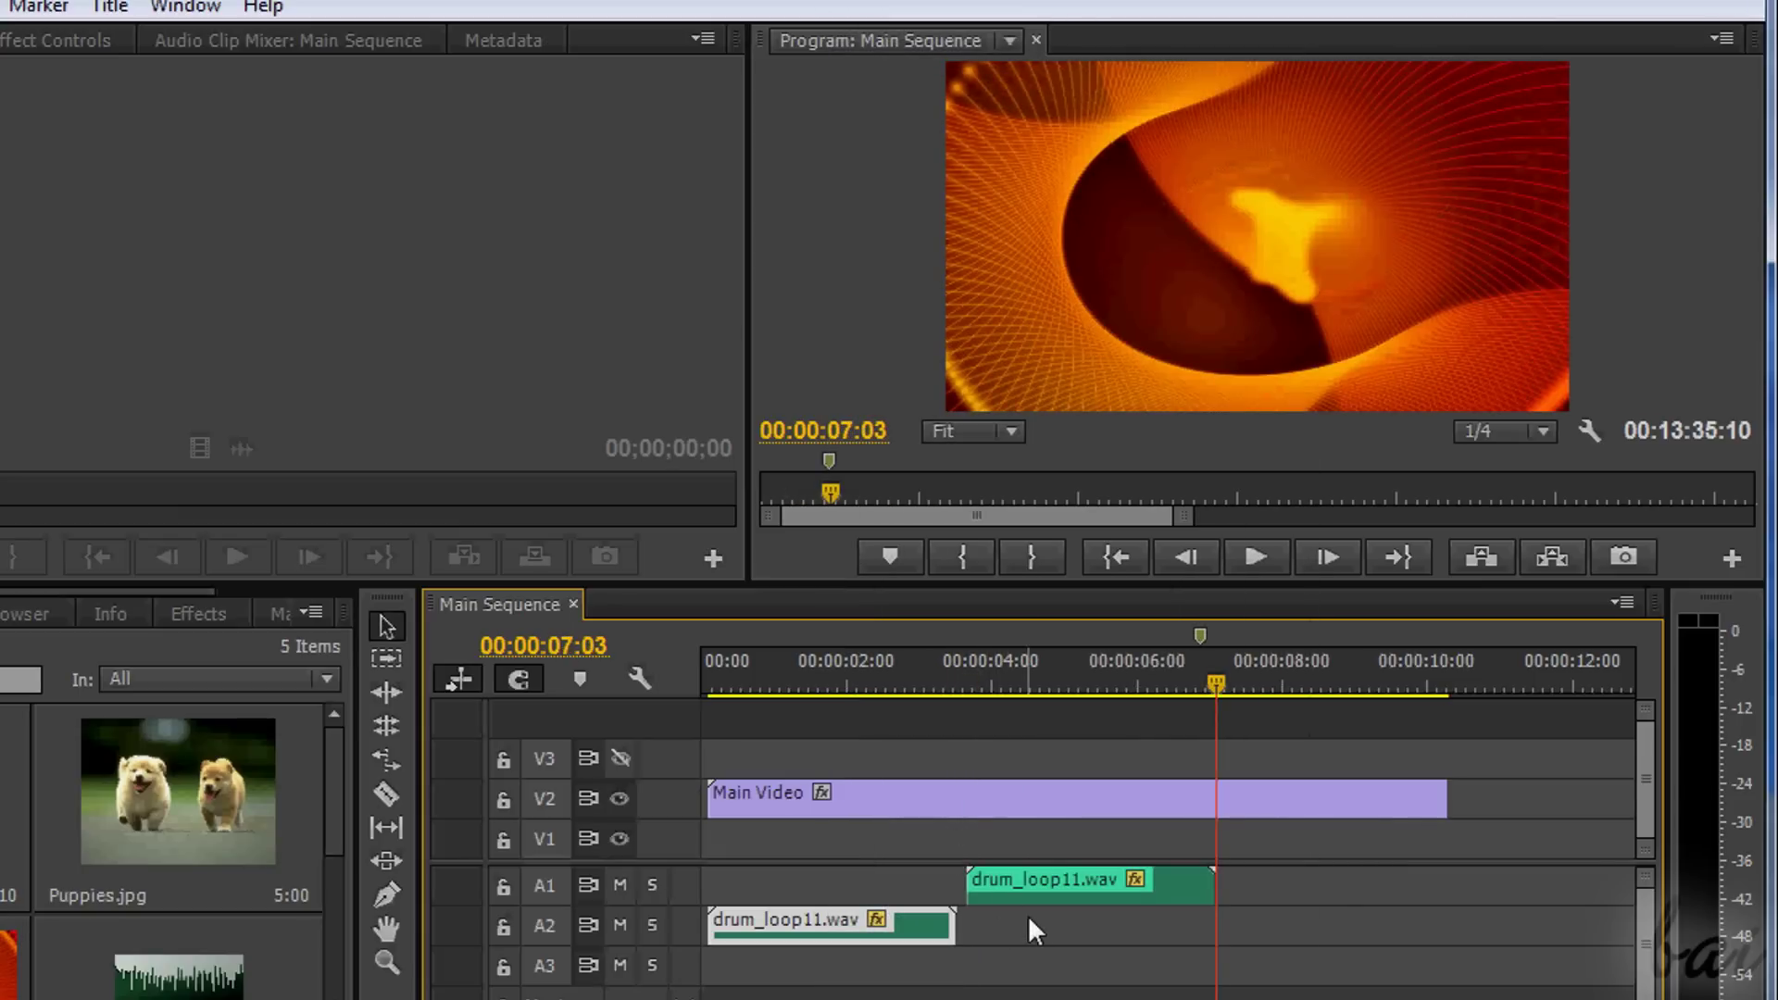
key(ctrl+v)
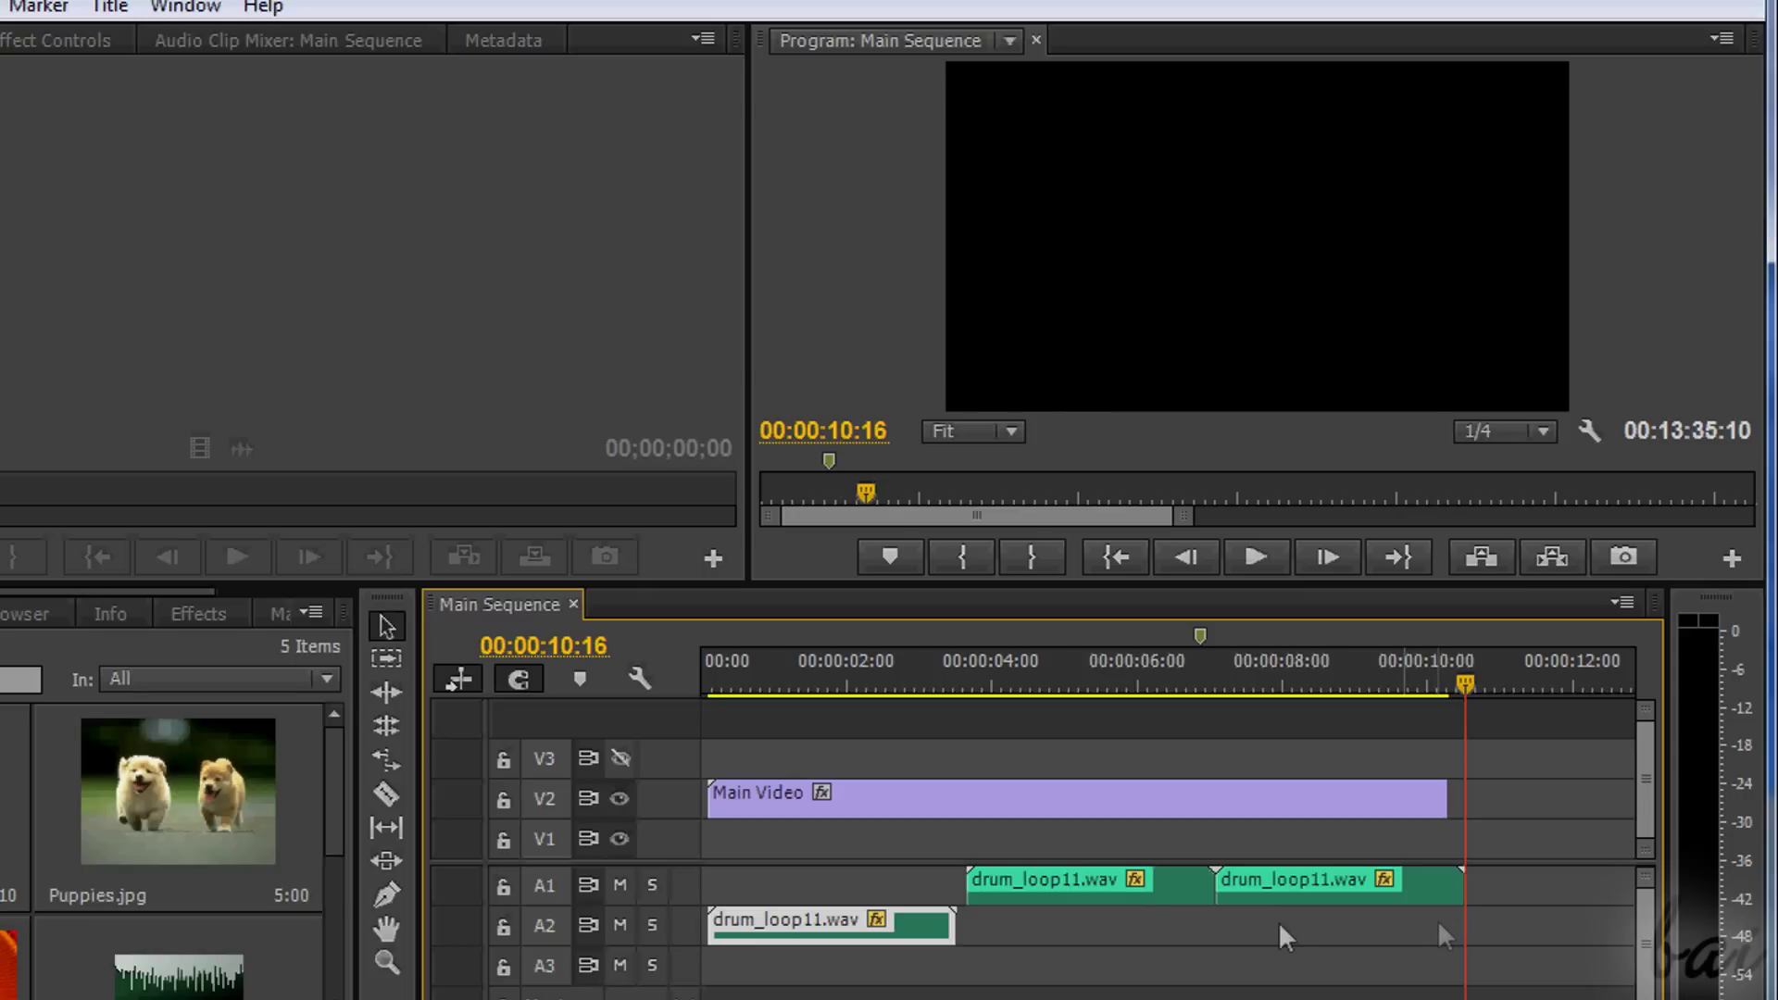
Arrange the drum loop copies in sequence along A2, leaving a gap before the third.
mouse_move(1086, 880)
mouse_down()
mouse_move(1016, 937)
mouse_move(1041, 941)
mouse_up()
drag(1289, 884, 1273, 926)
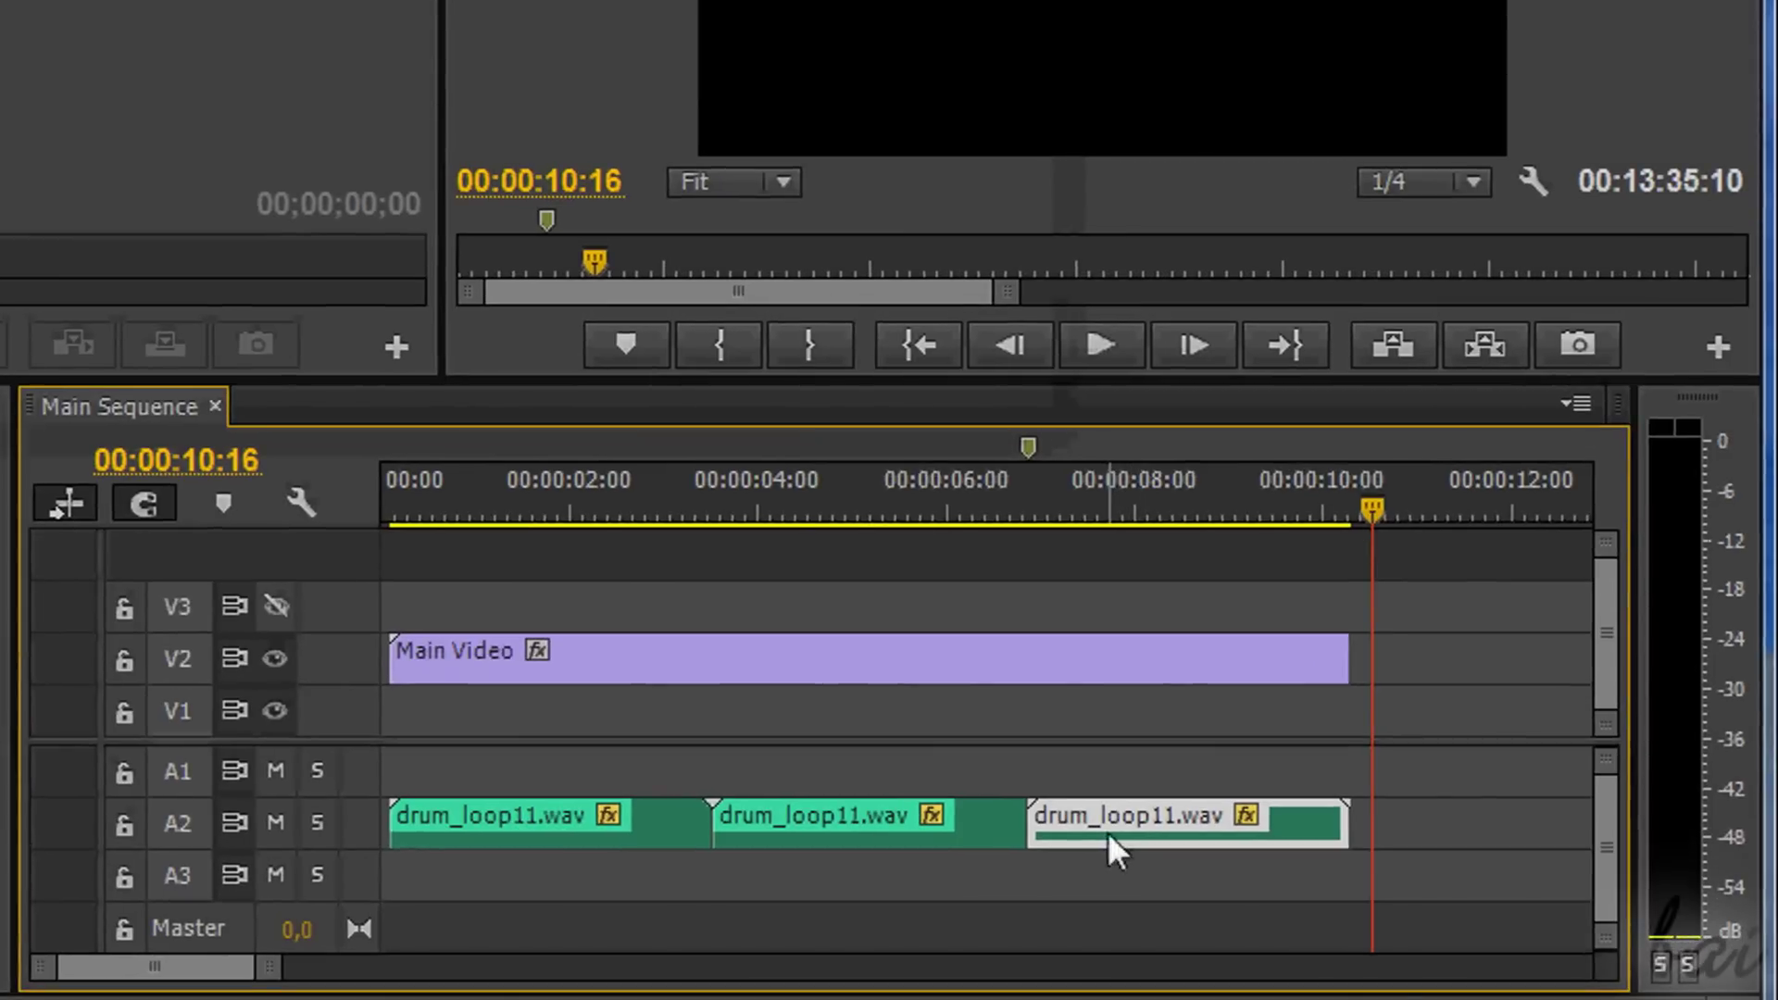
drag(1111, 838, 980, 849)
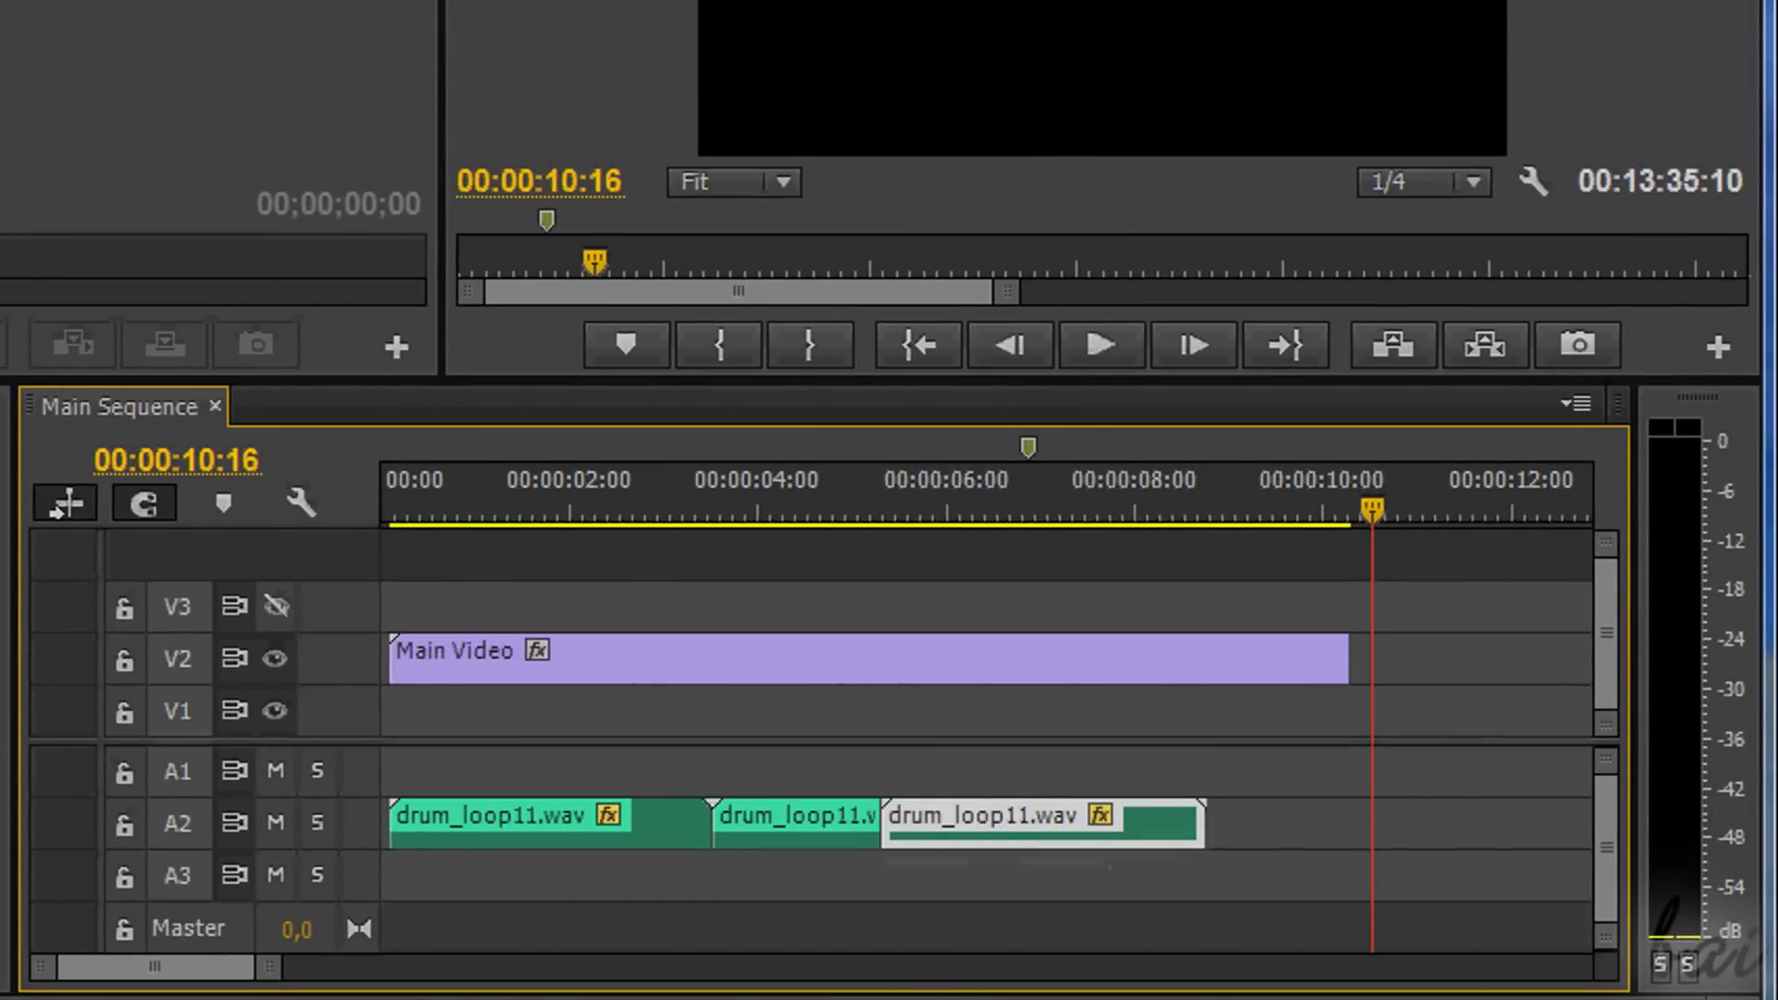
drag(962, 824, 1176, 838)
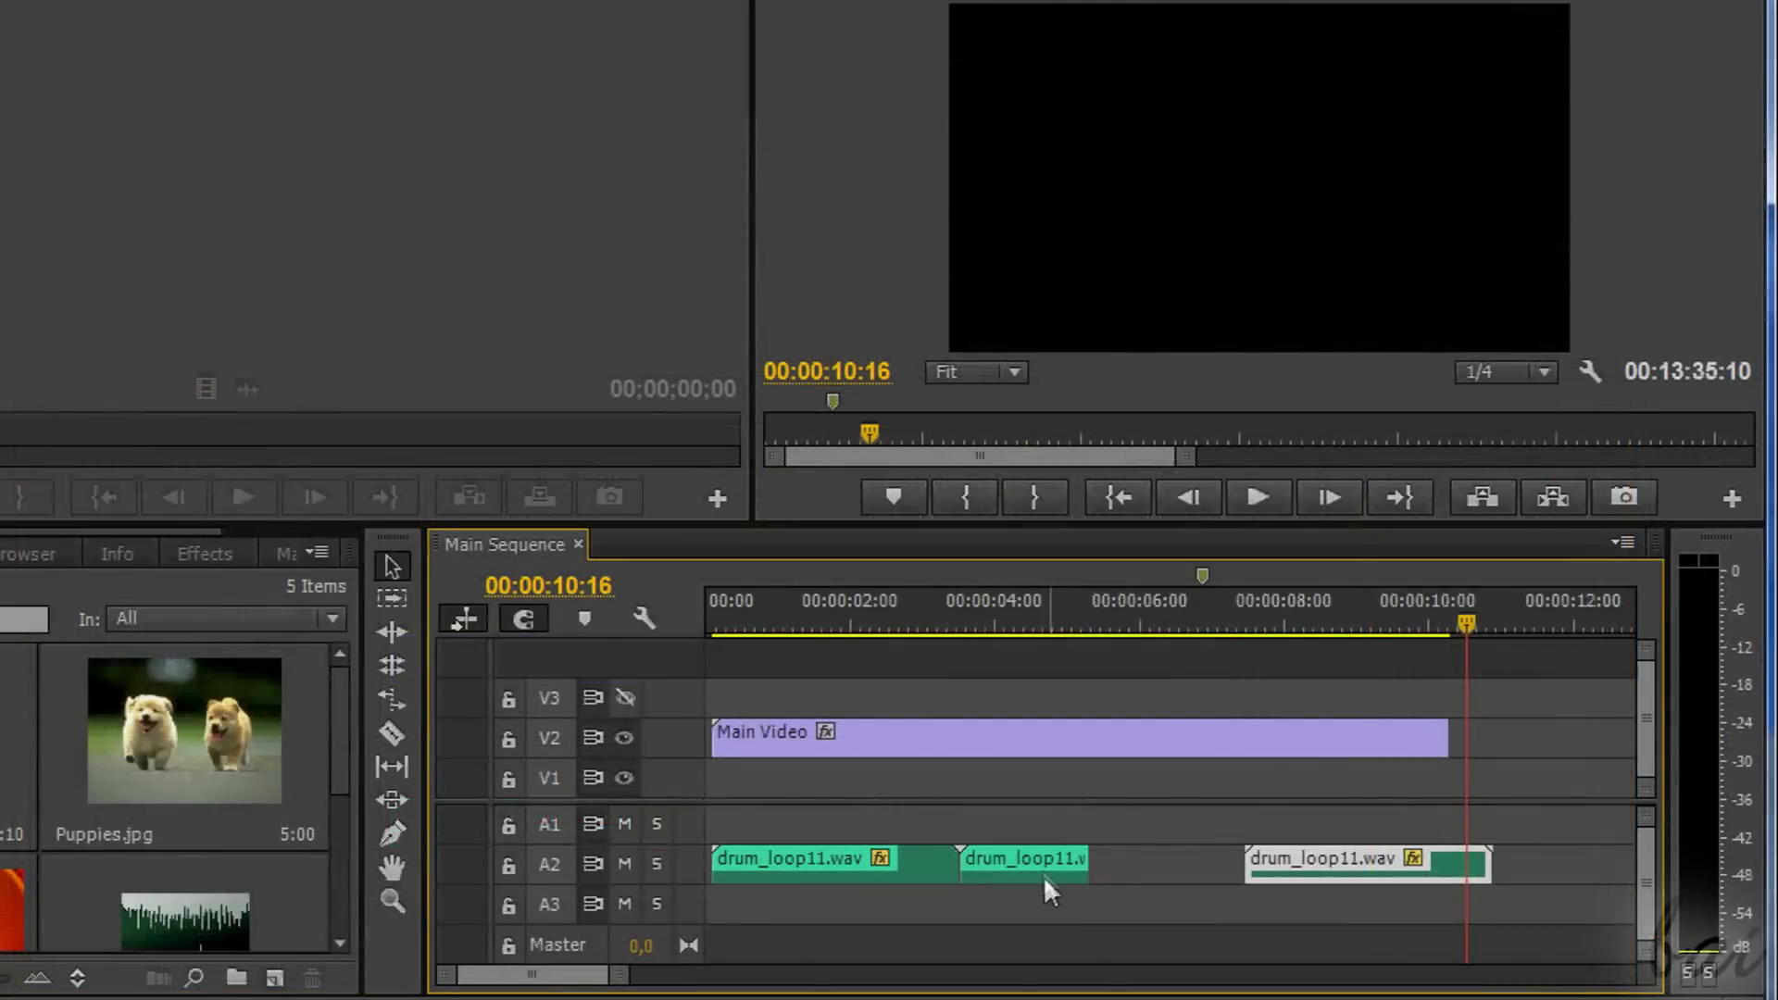
Clear the middle drum loop copy from A2.
click(1042, 870)
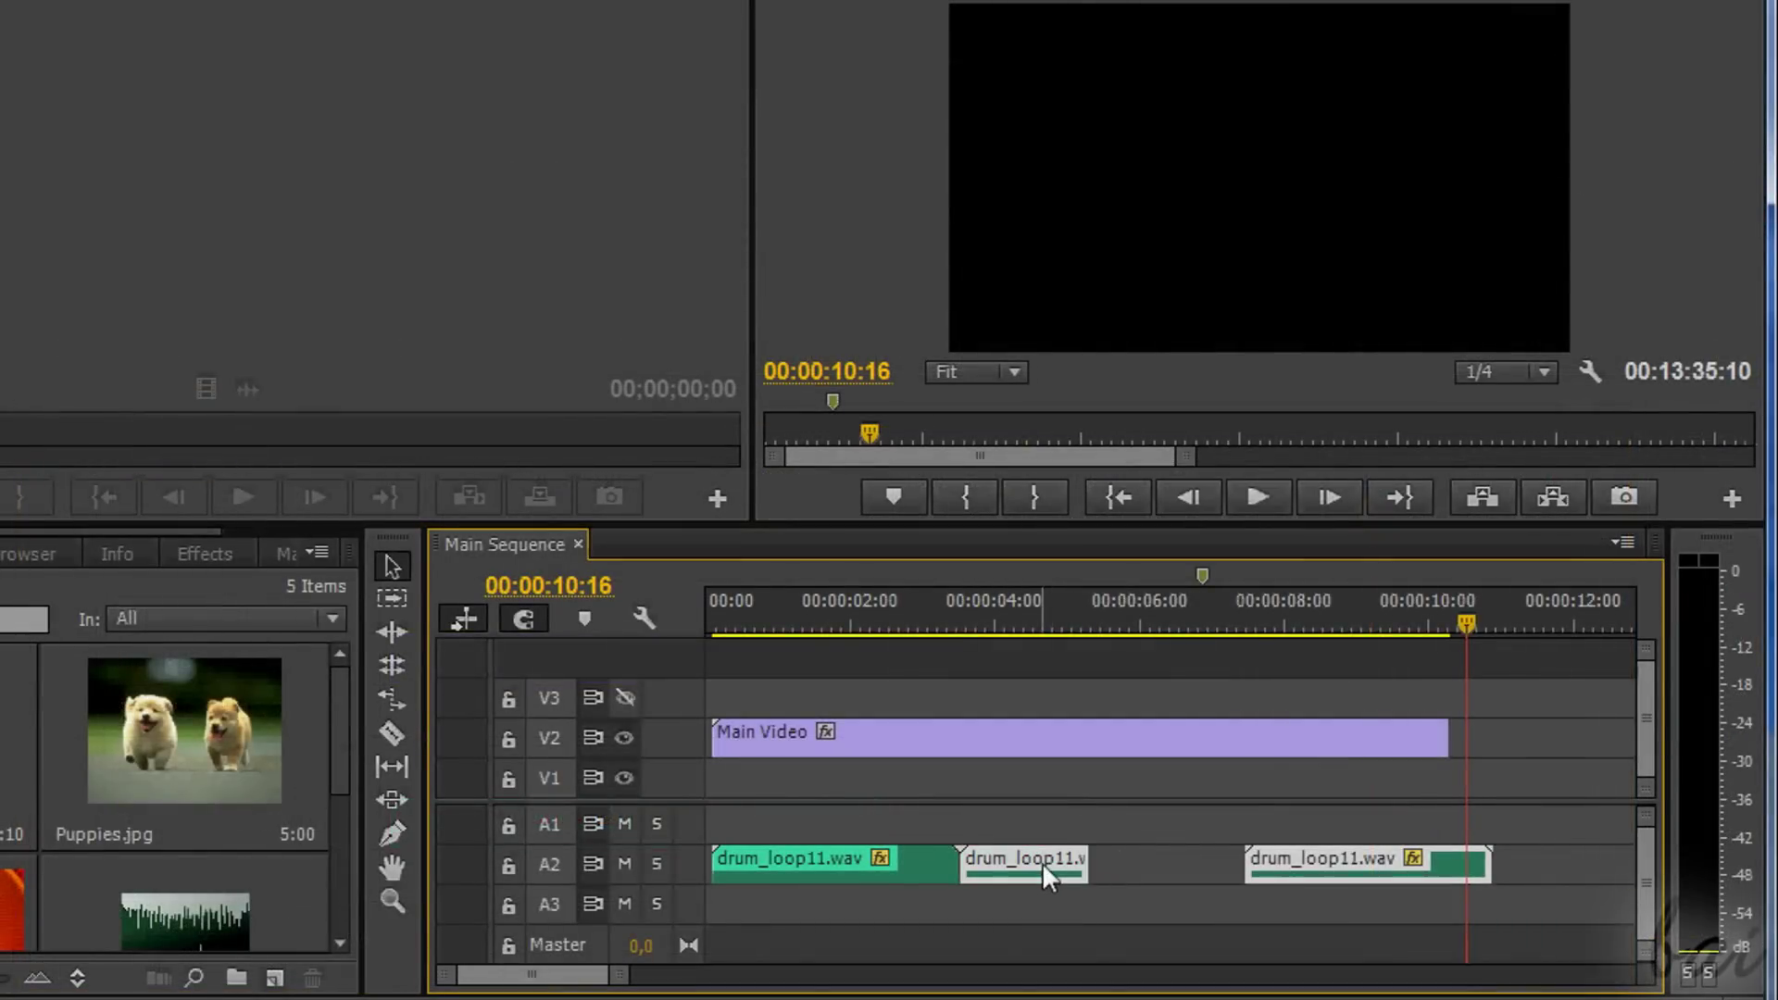
right_click(1042, 863)
click(1148, 143)
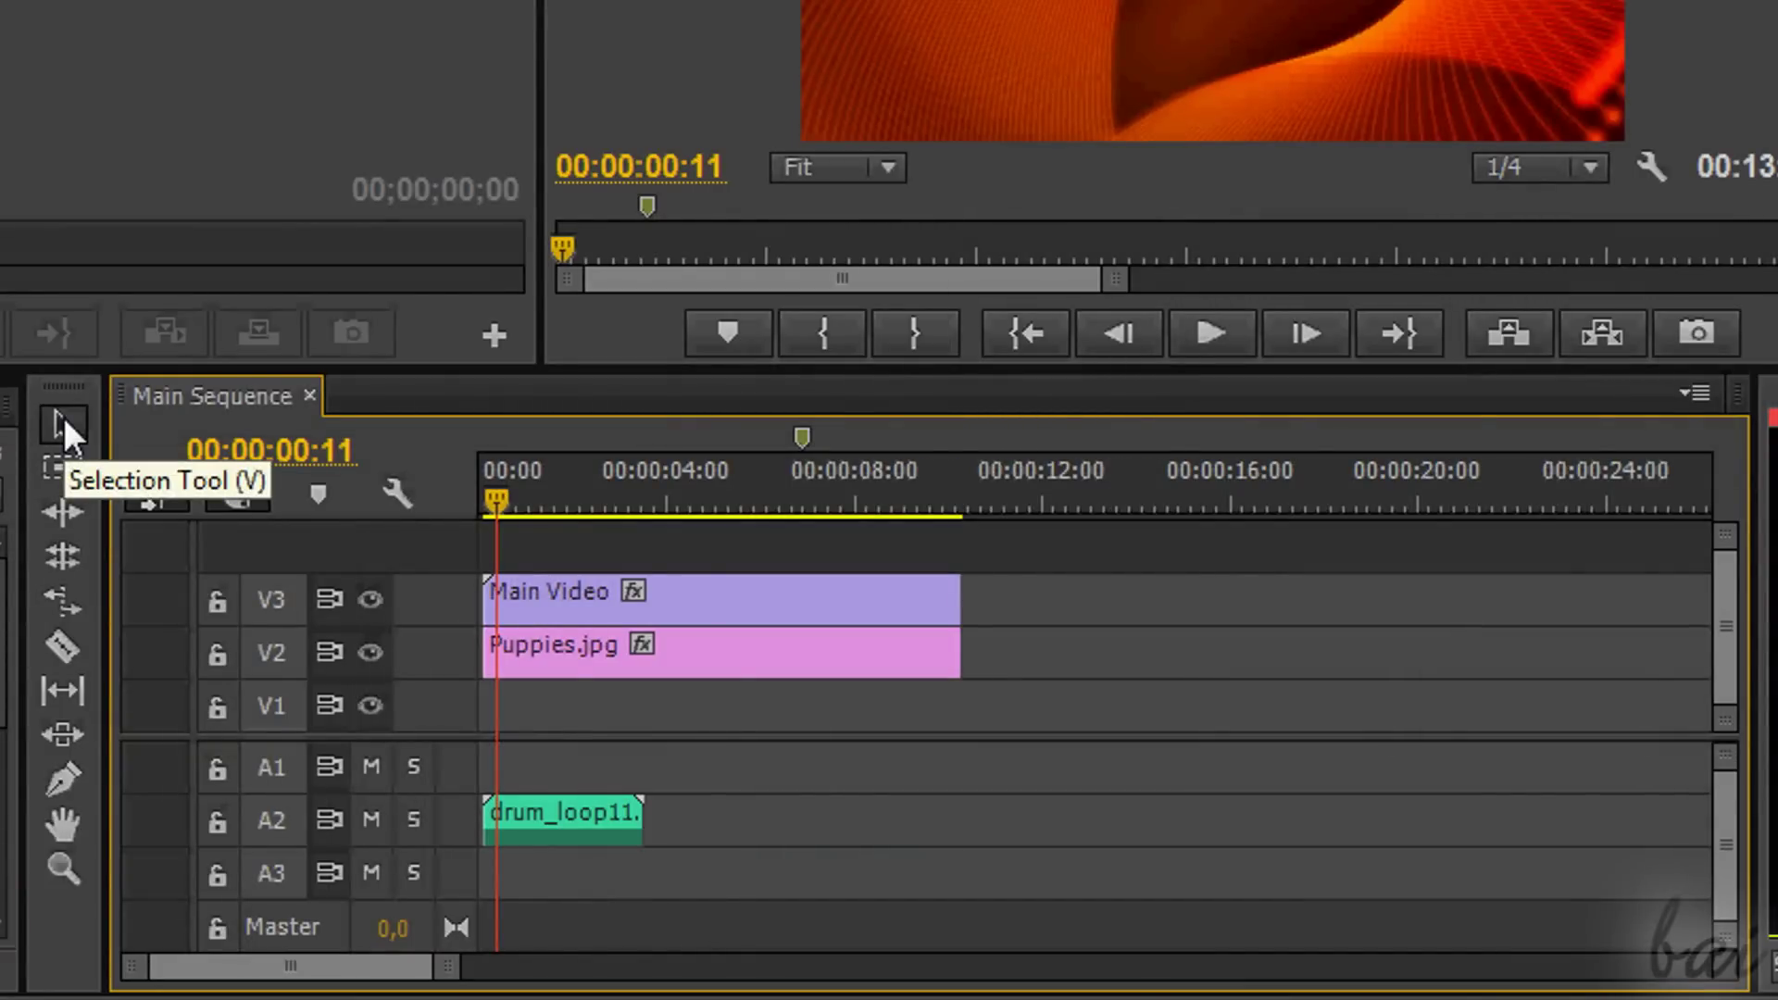
Move and retrim Main Video on V3, then select it with Puppies.jpg using Track Select Forward.
mouse_move(618, 600)
mouse_down()
mouse_move(1049, 630)
mouse_move(659, 613)
mouse_up()
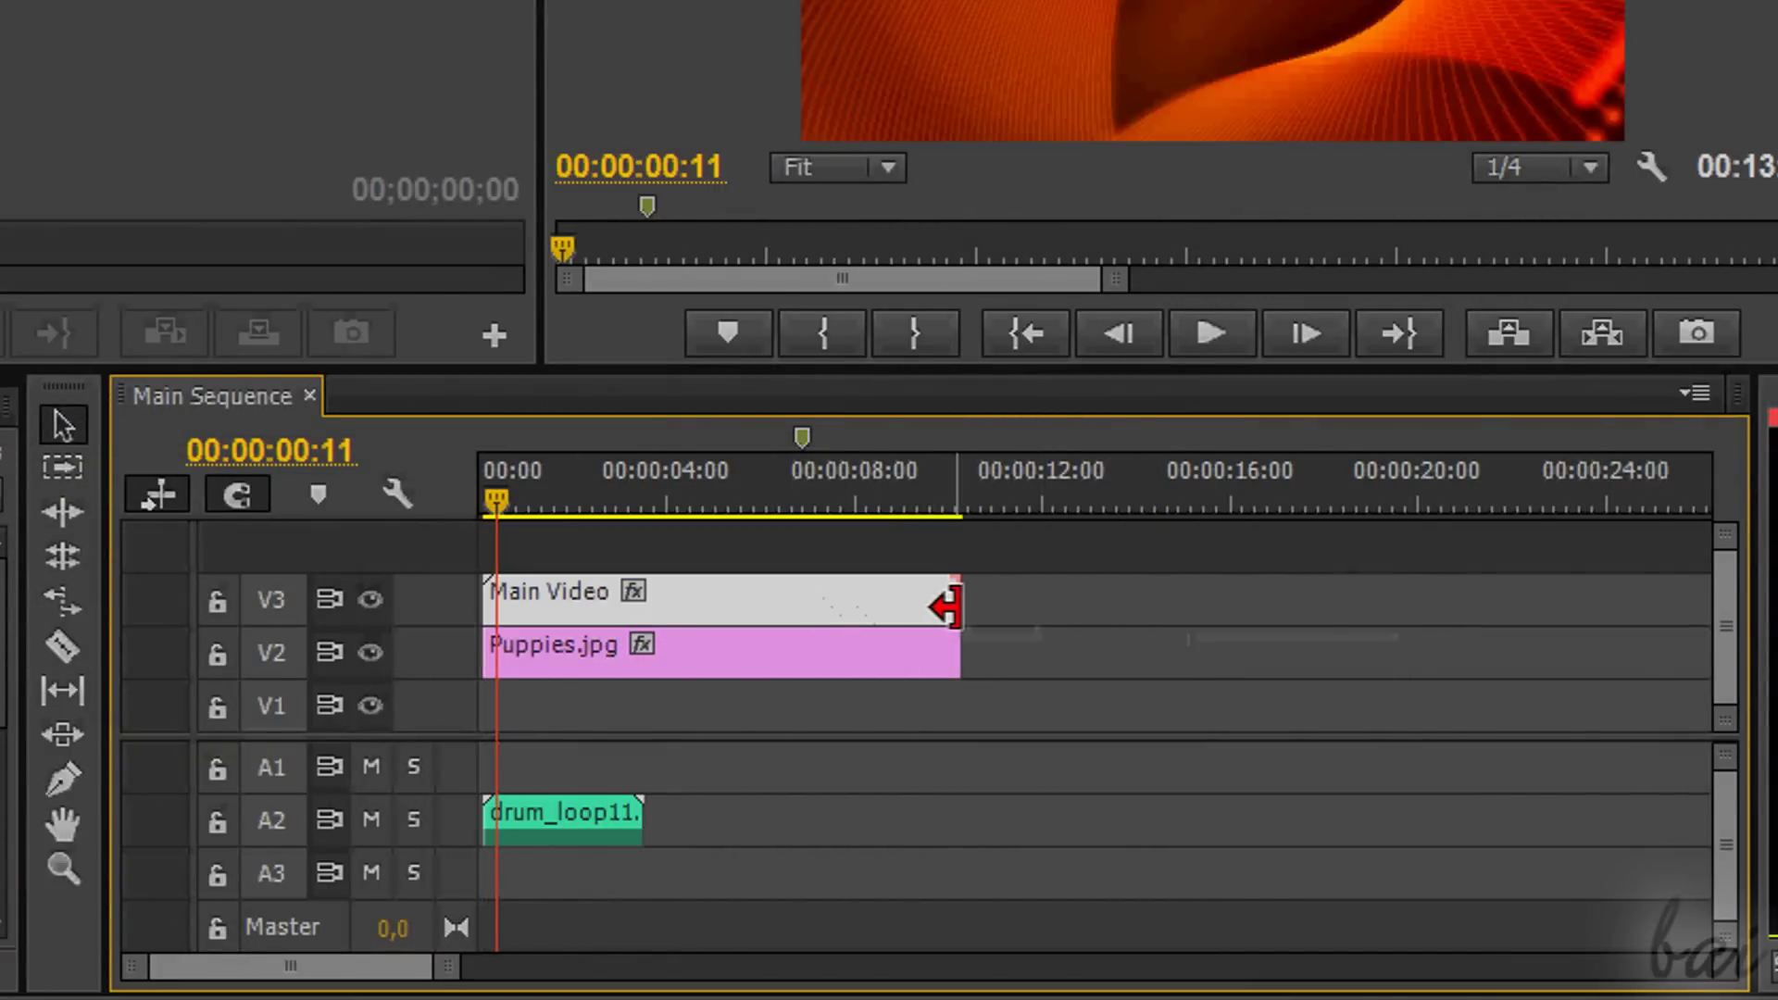
mouse_move(944, 607)
mouse_down()
mouse_move(794, 606)
mouse_move(958, 604)
mouse_up()
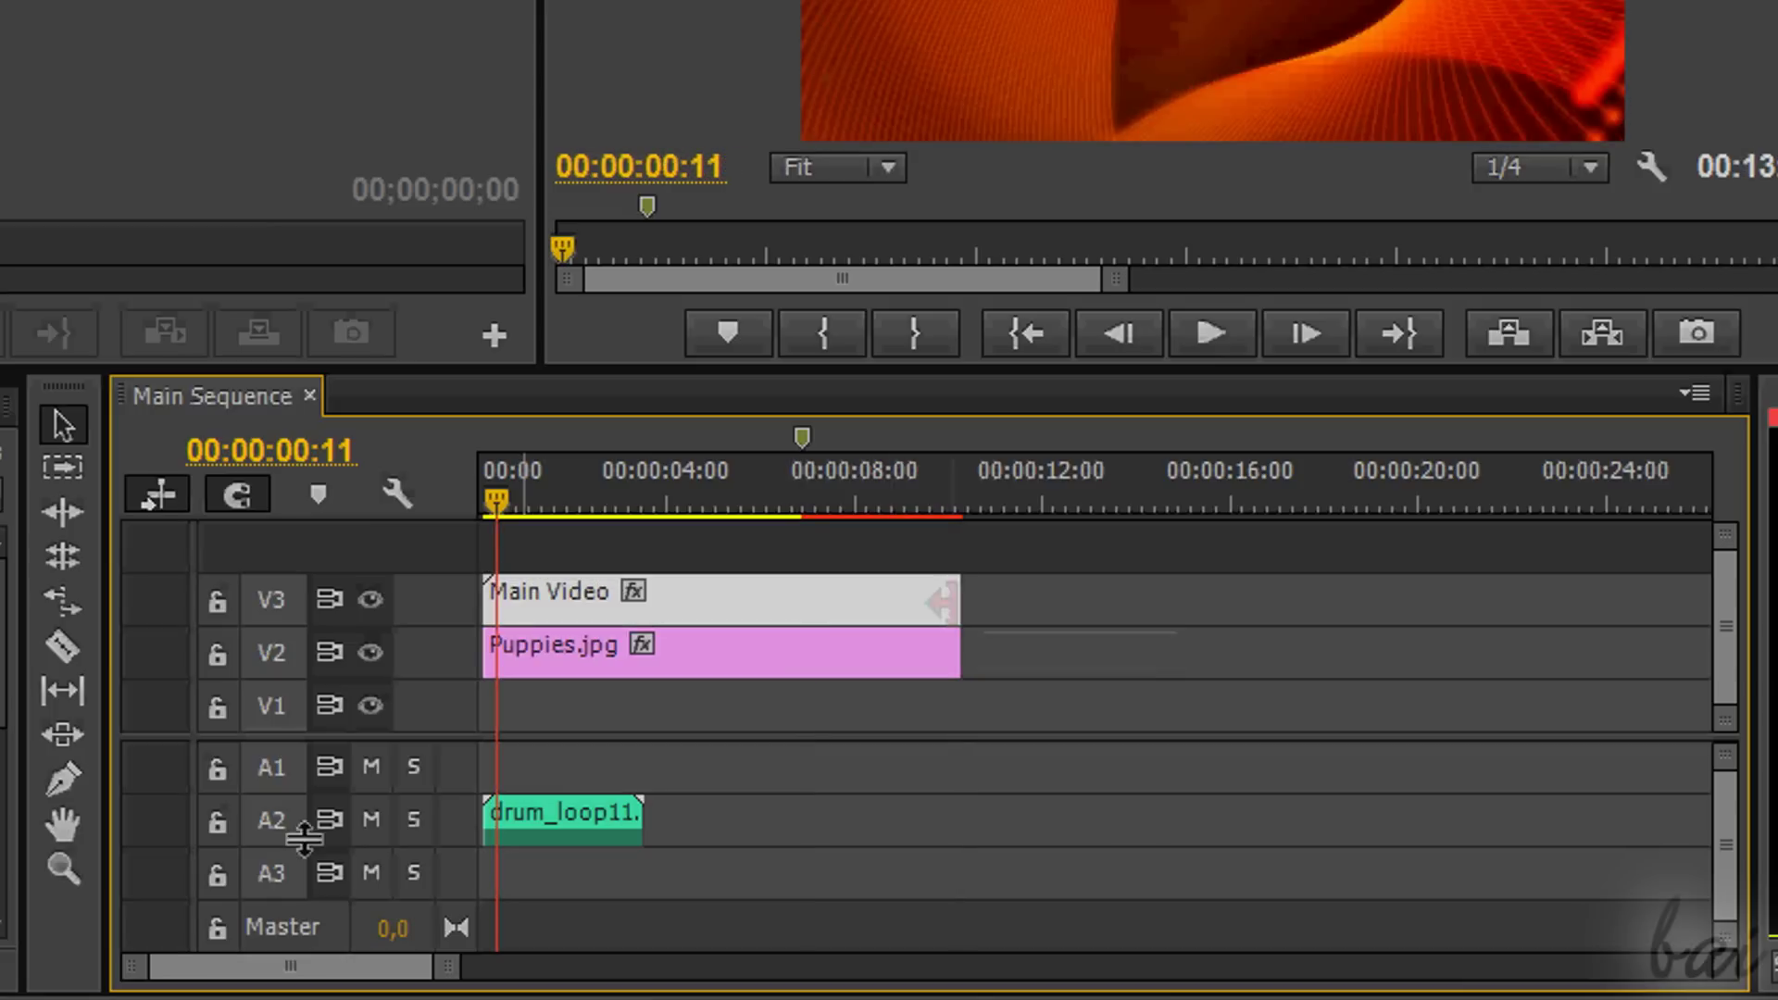
click(65, 467)
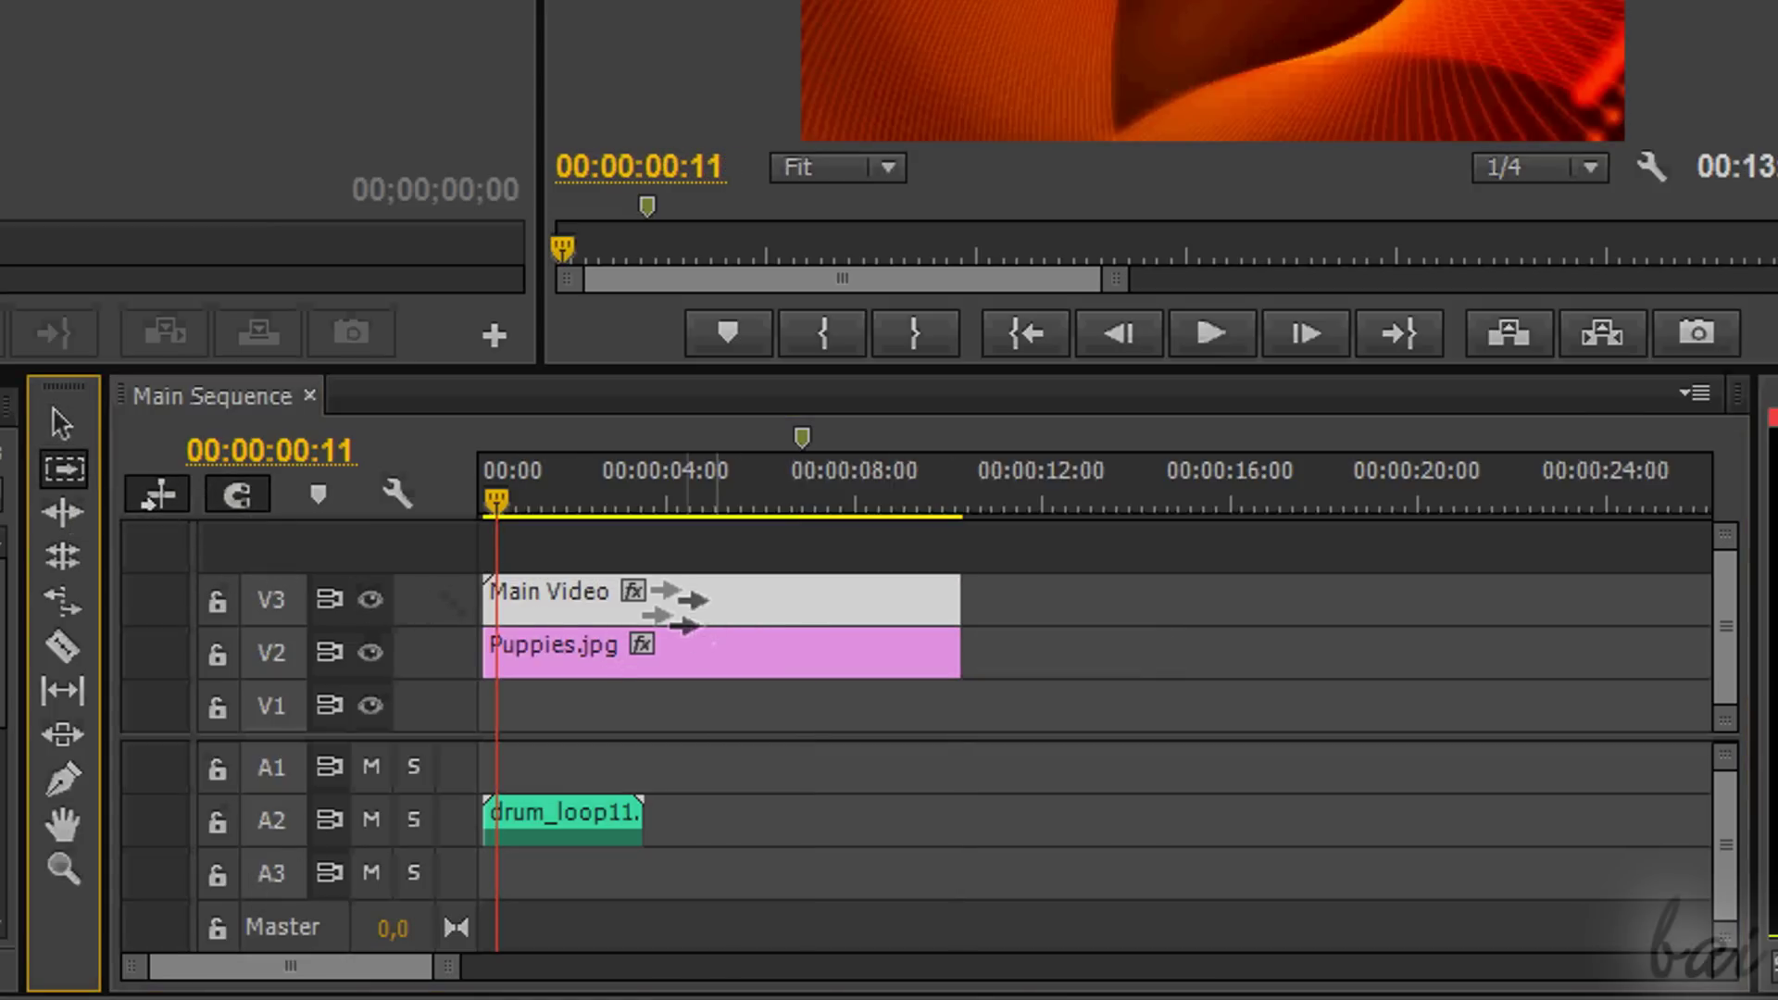
click(750, 609)
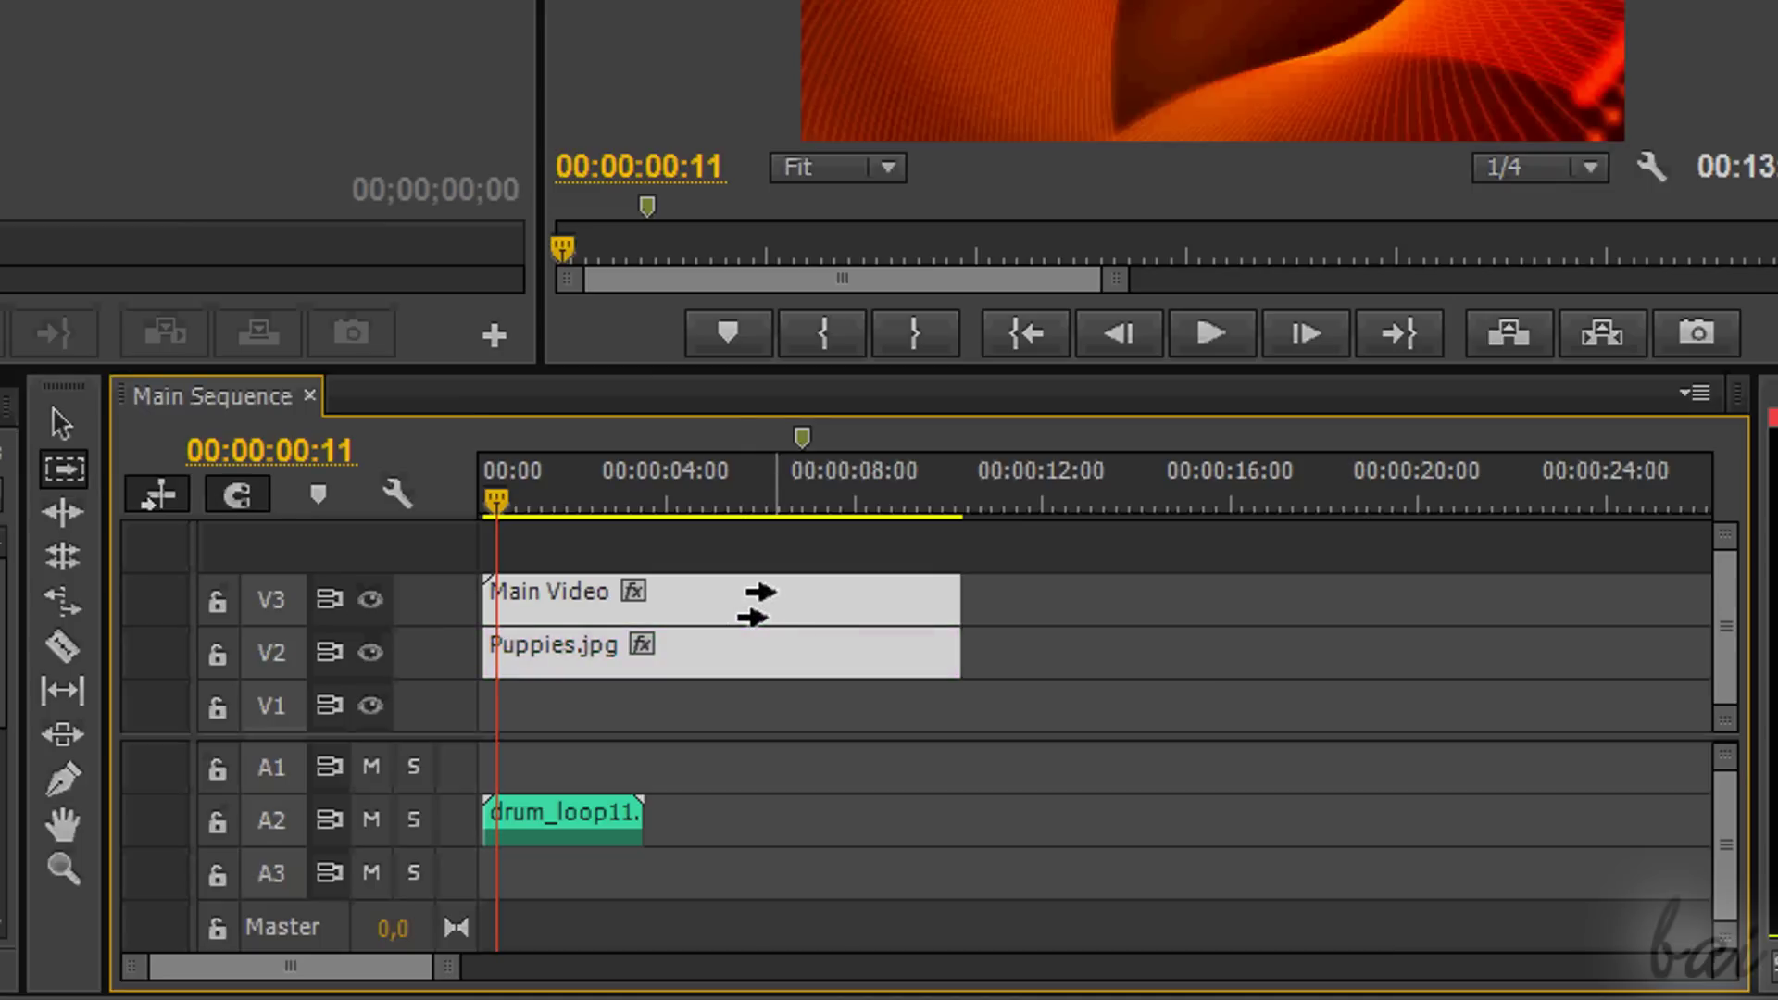
Rate-stretch Puppies.jpg to 65.66% and the drum loop, hide V3's output, and preview.
click(64, 603)
drag(960, 653, 1377, 647)
drag(641, 820, 537, 833)
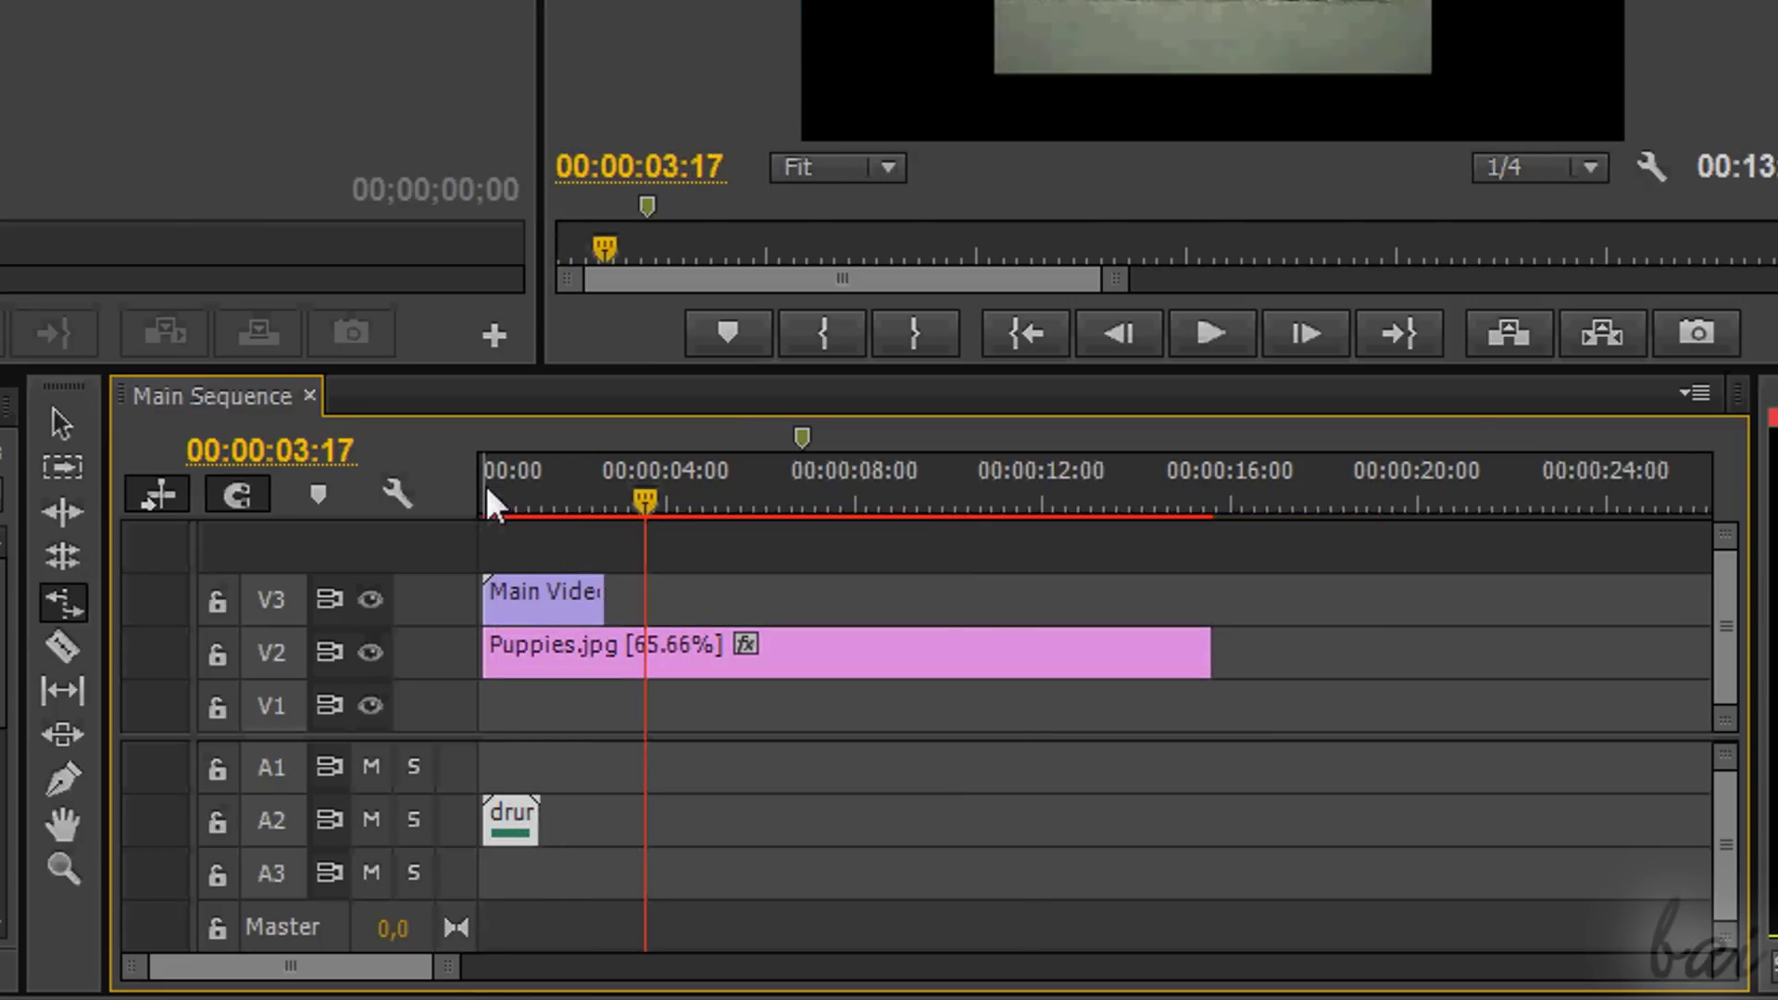
click(369, 600)
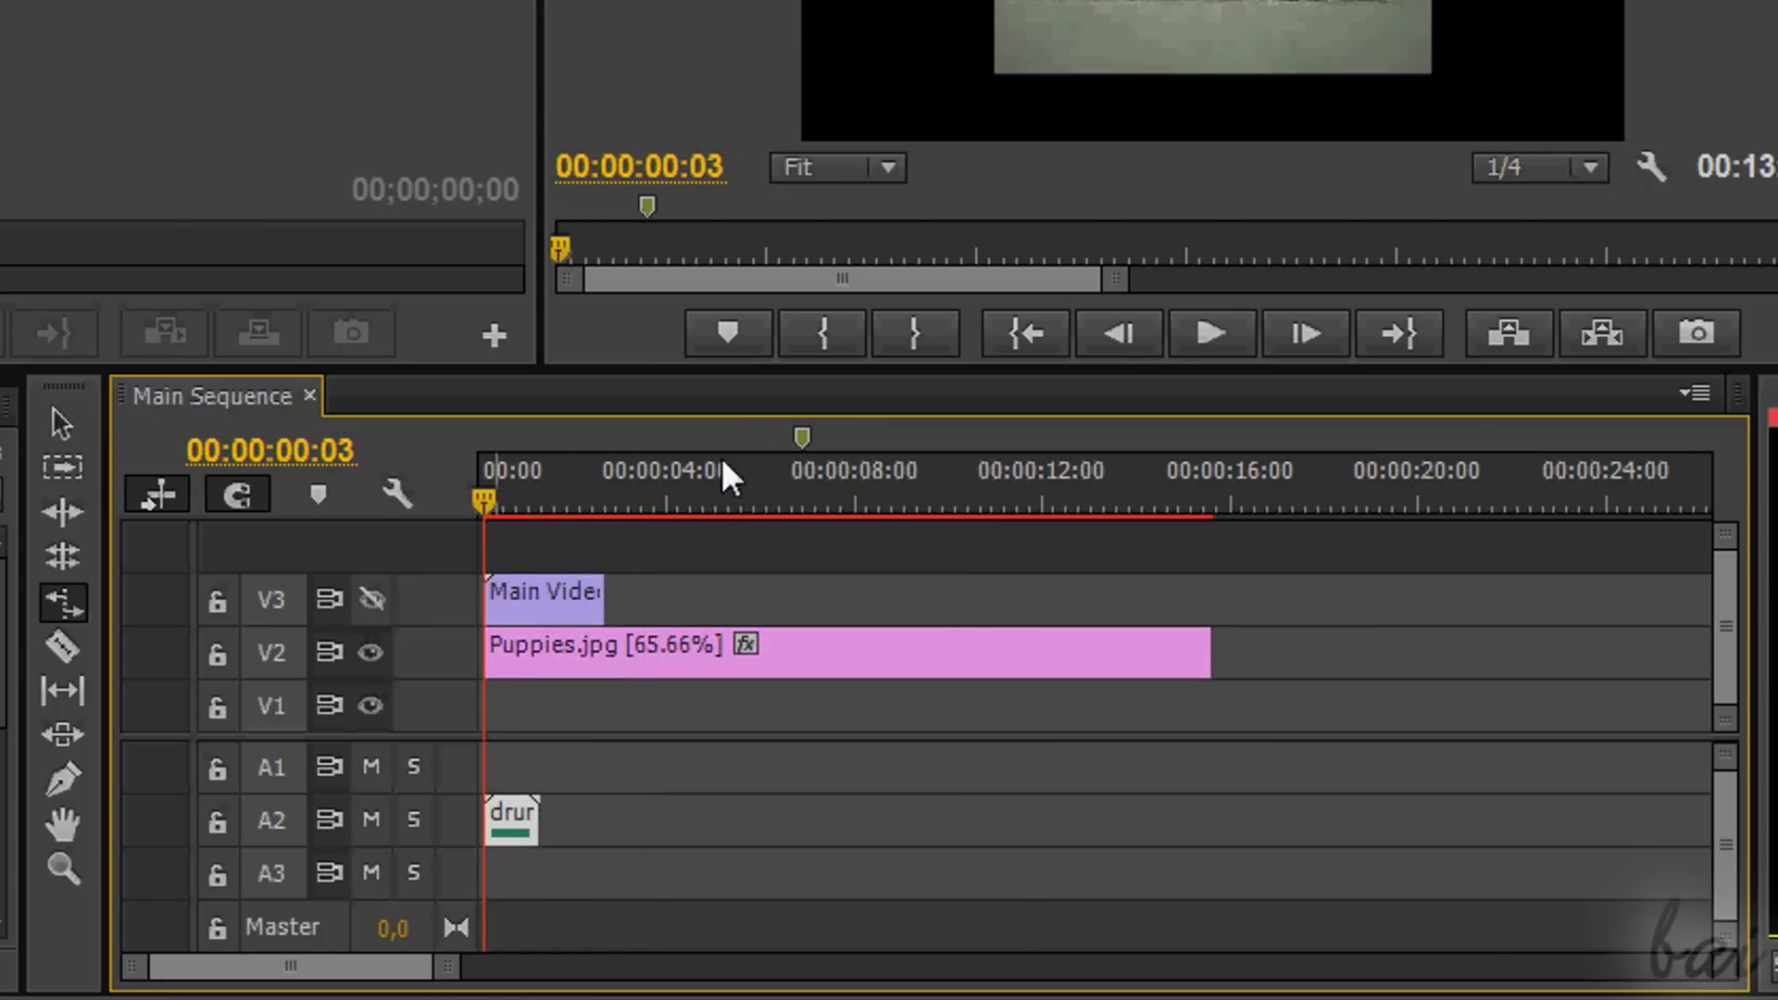
click(1207, 343)
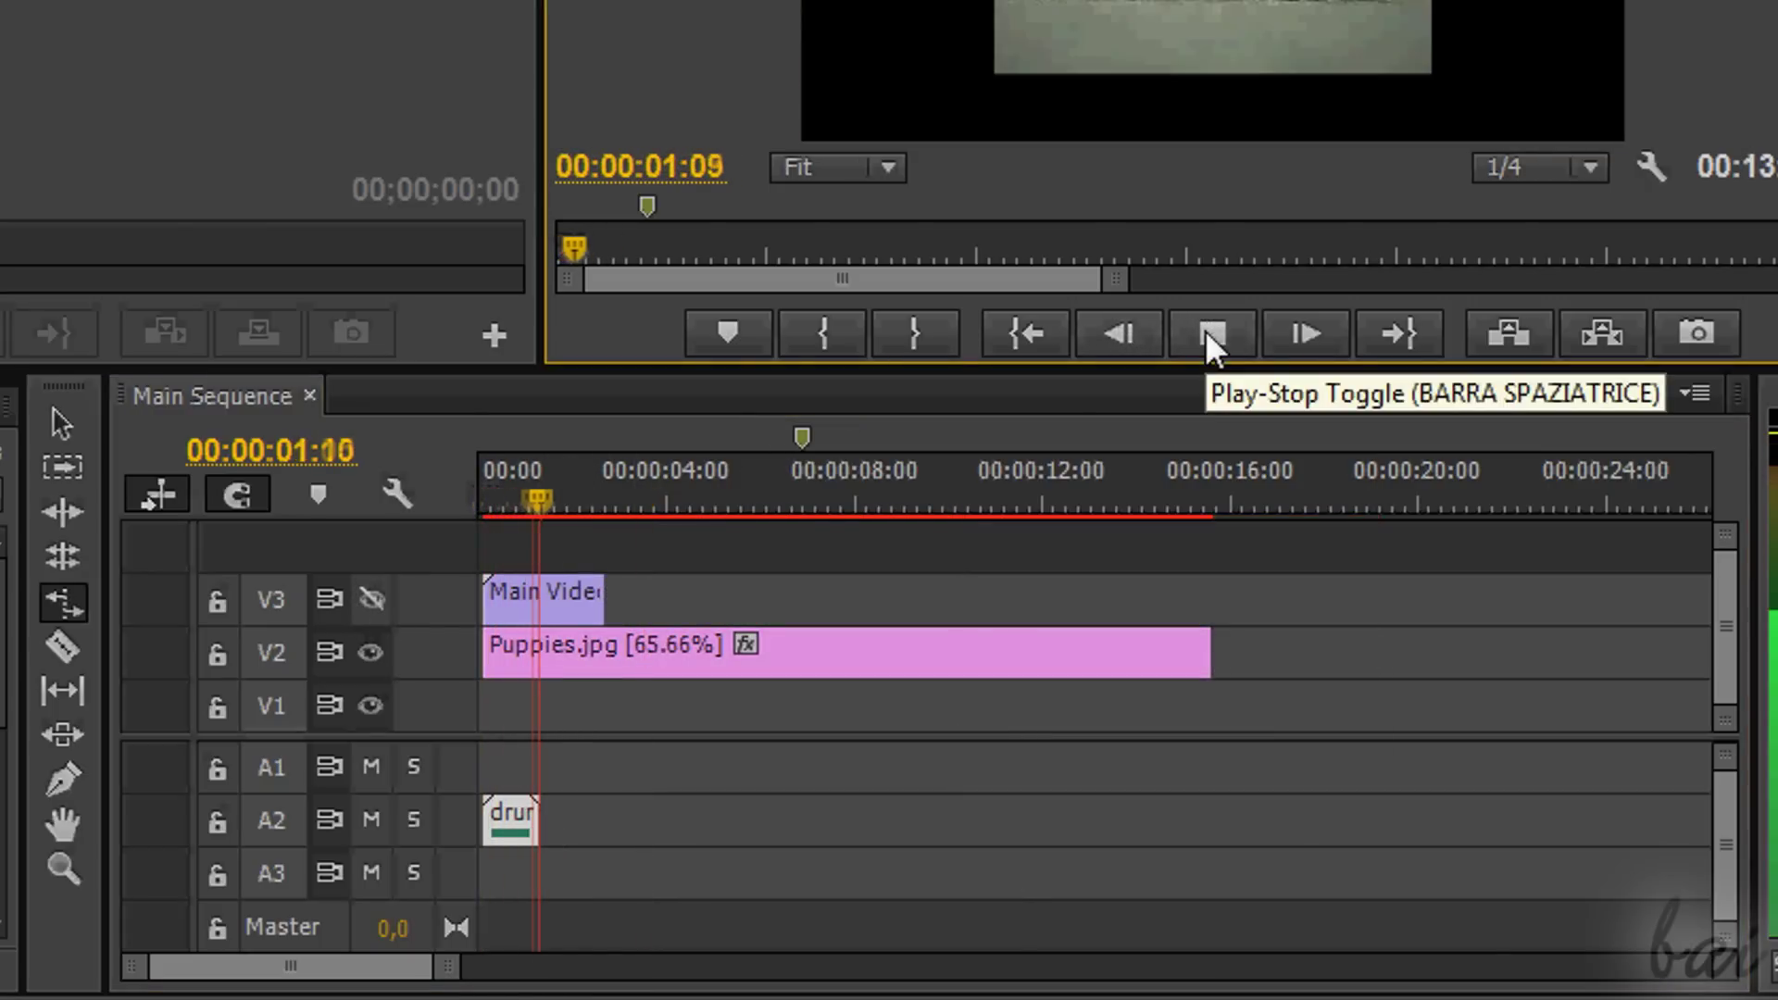
drag(540, 821, 671, 824)
Razor Puppies.jpg into pieces and space the later pieces apart along V2.
click(65, 645)
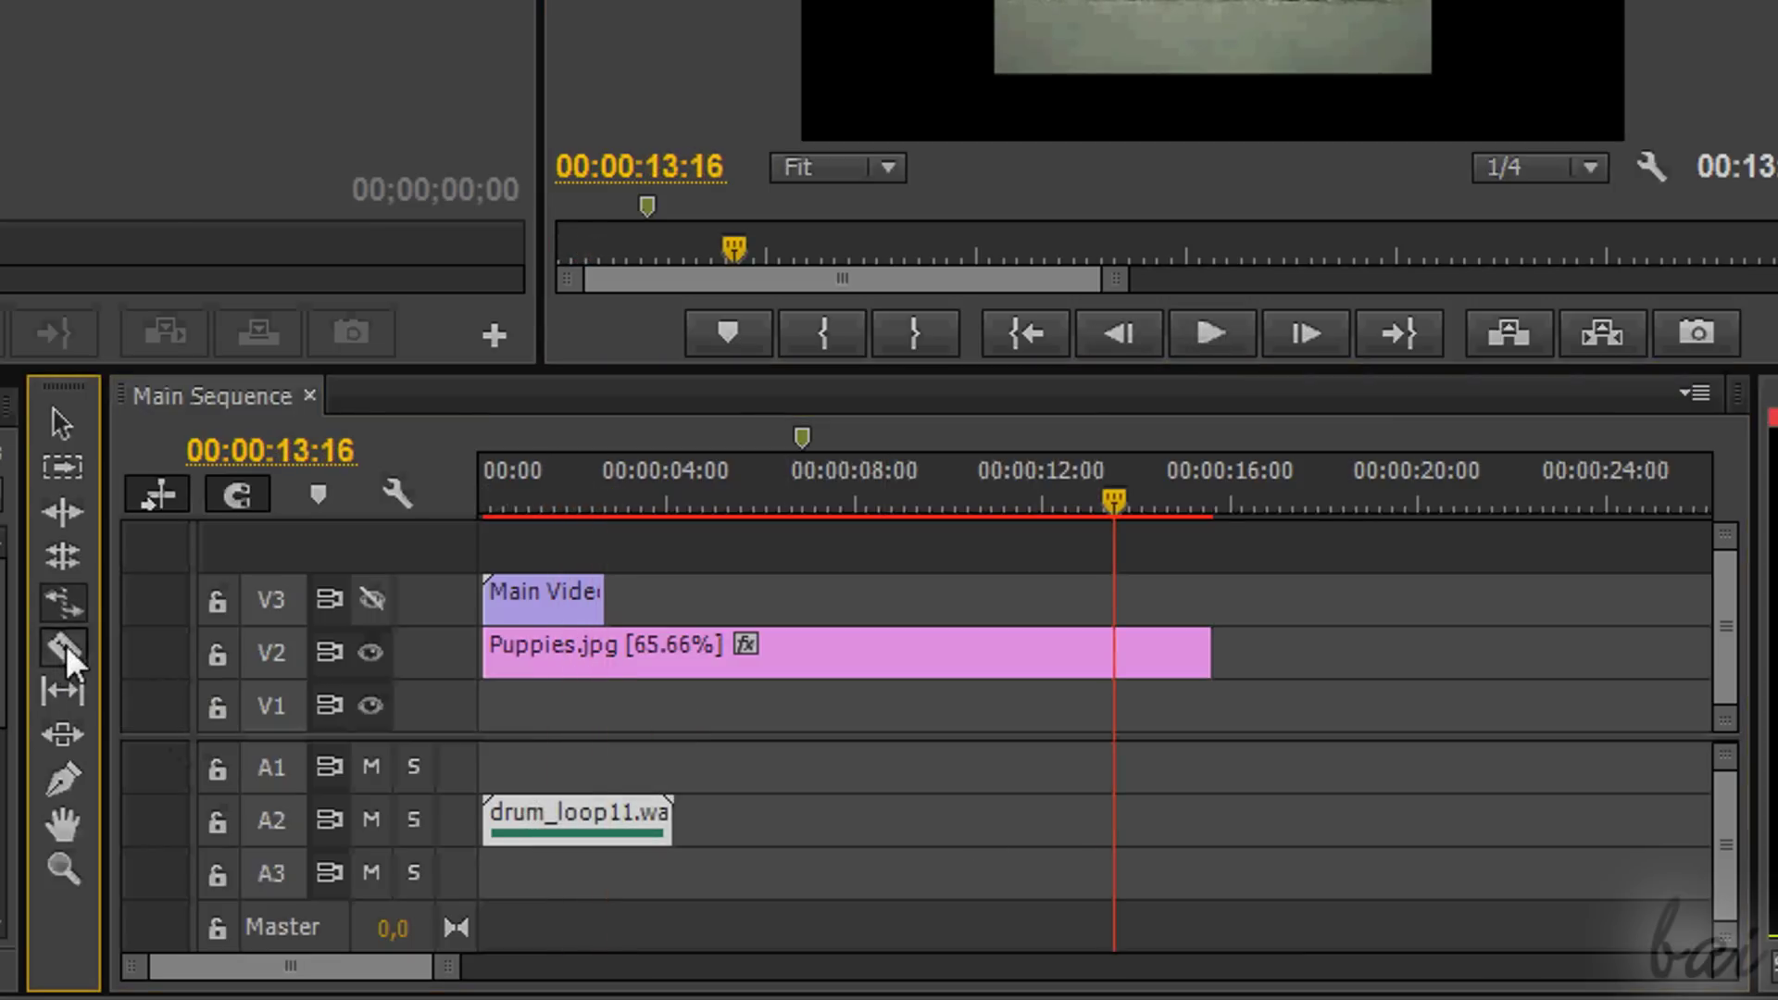
click(914, 650)
click(1008, 648)
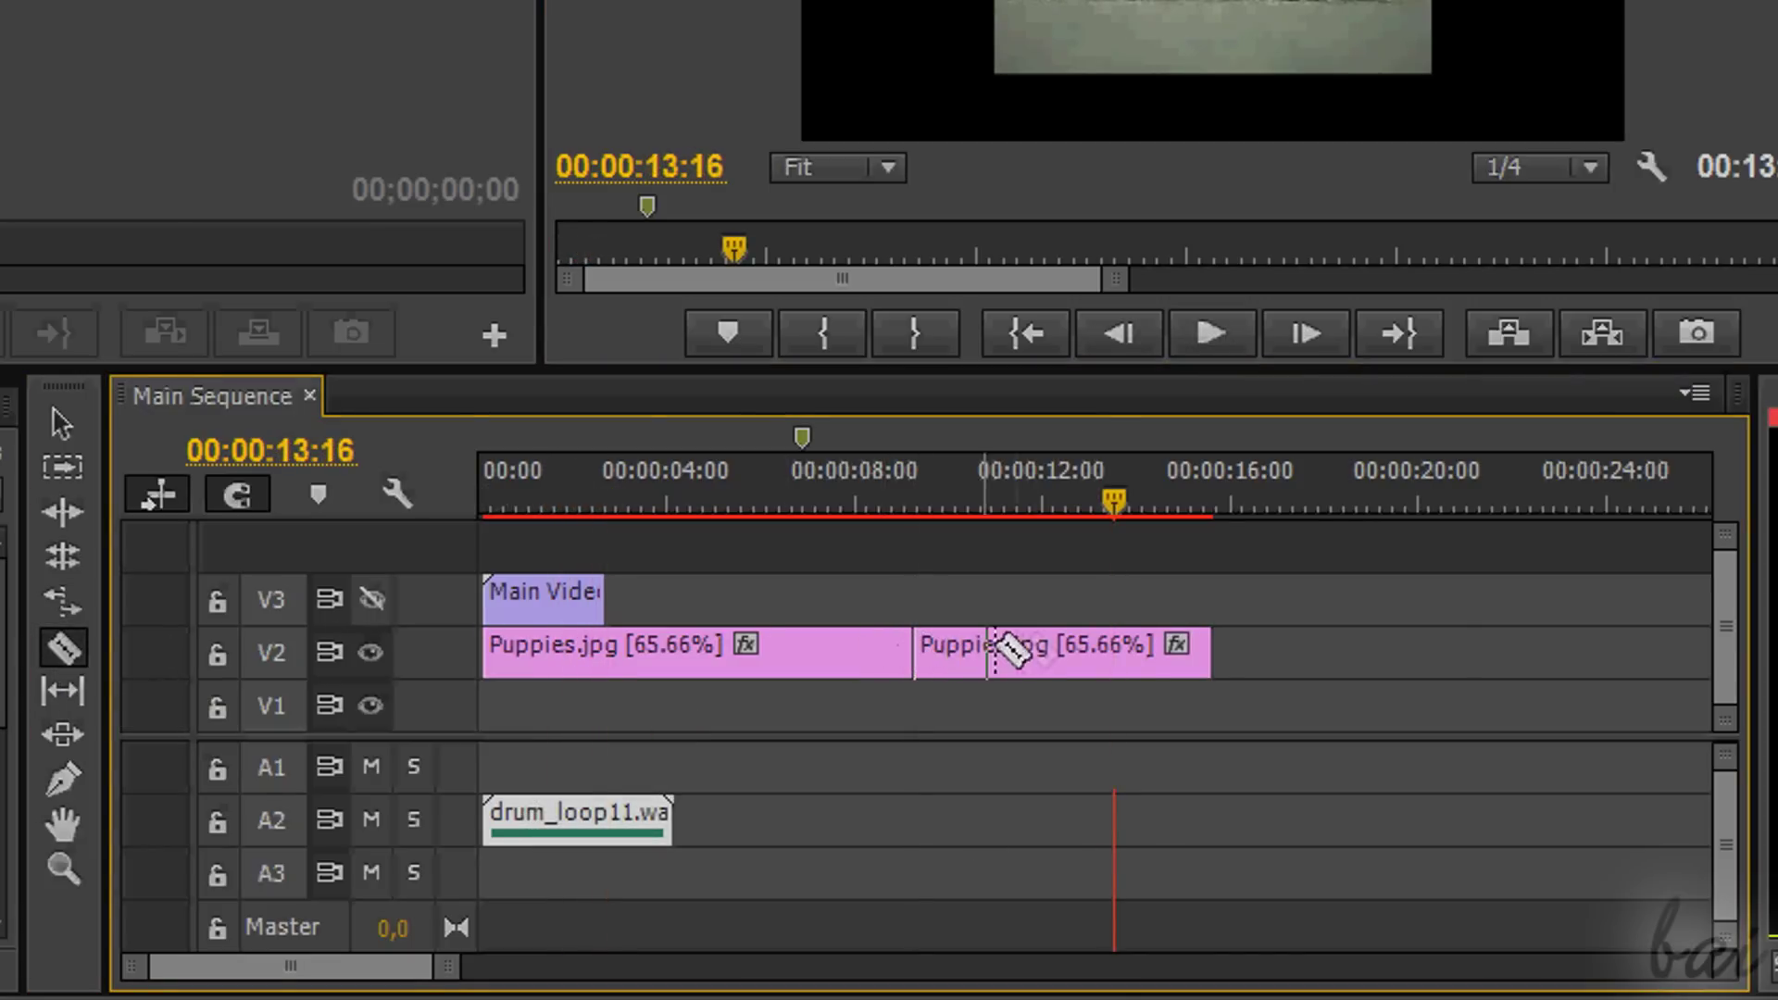
key(v)
drag(1004, 653, 1063, 676)
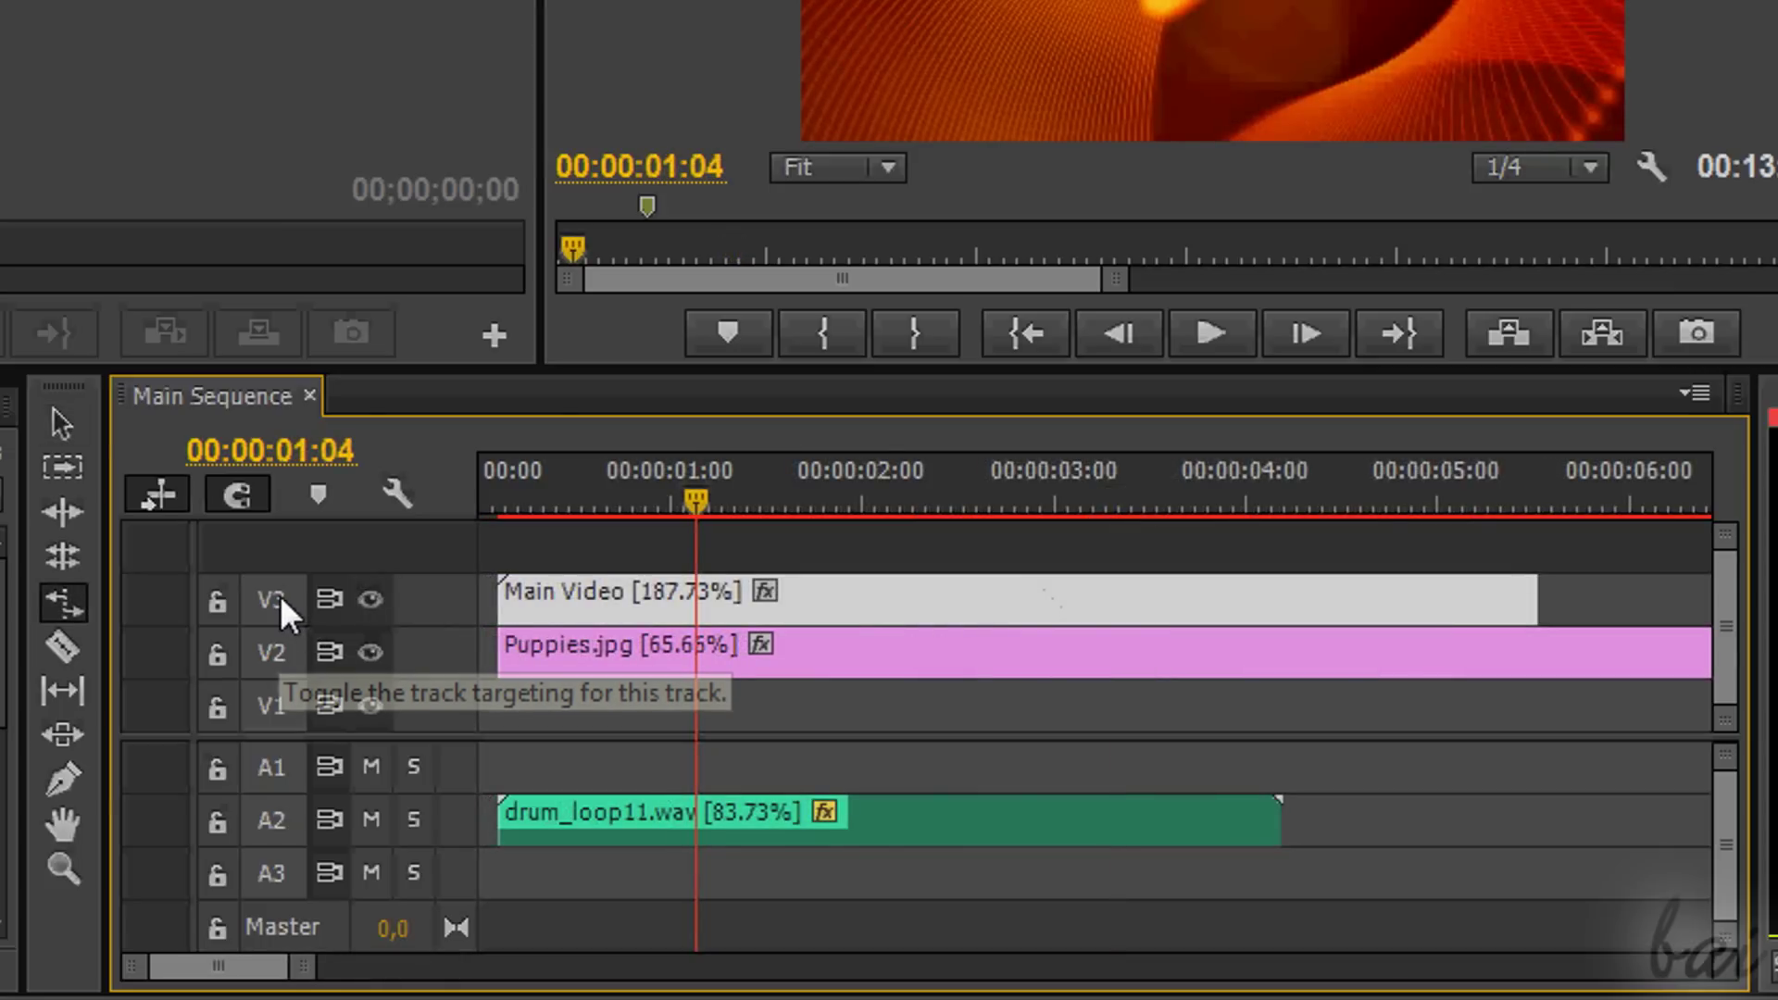
Double-click the V3 and A2 headers to reveal Main Video thumbnails and the drum_loop11 waveform.
double_click(280, 596)
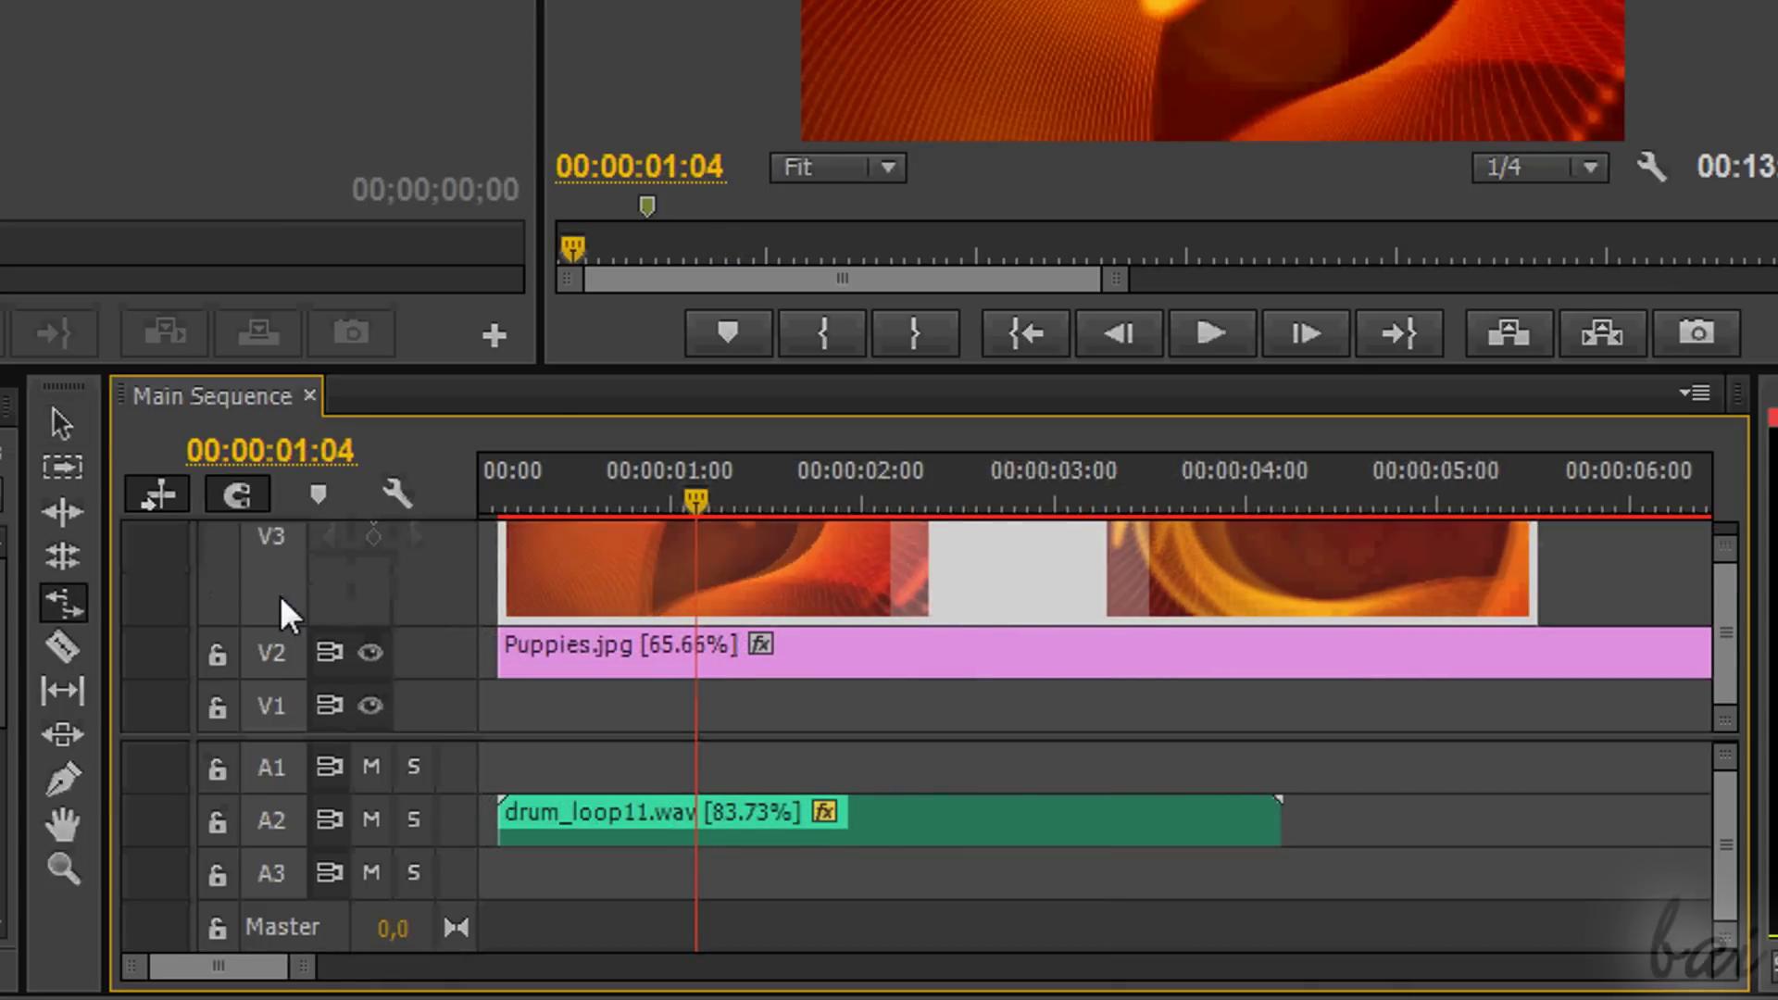
drag(1737, 657, 1737, 604)
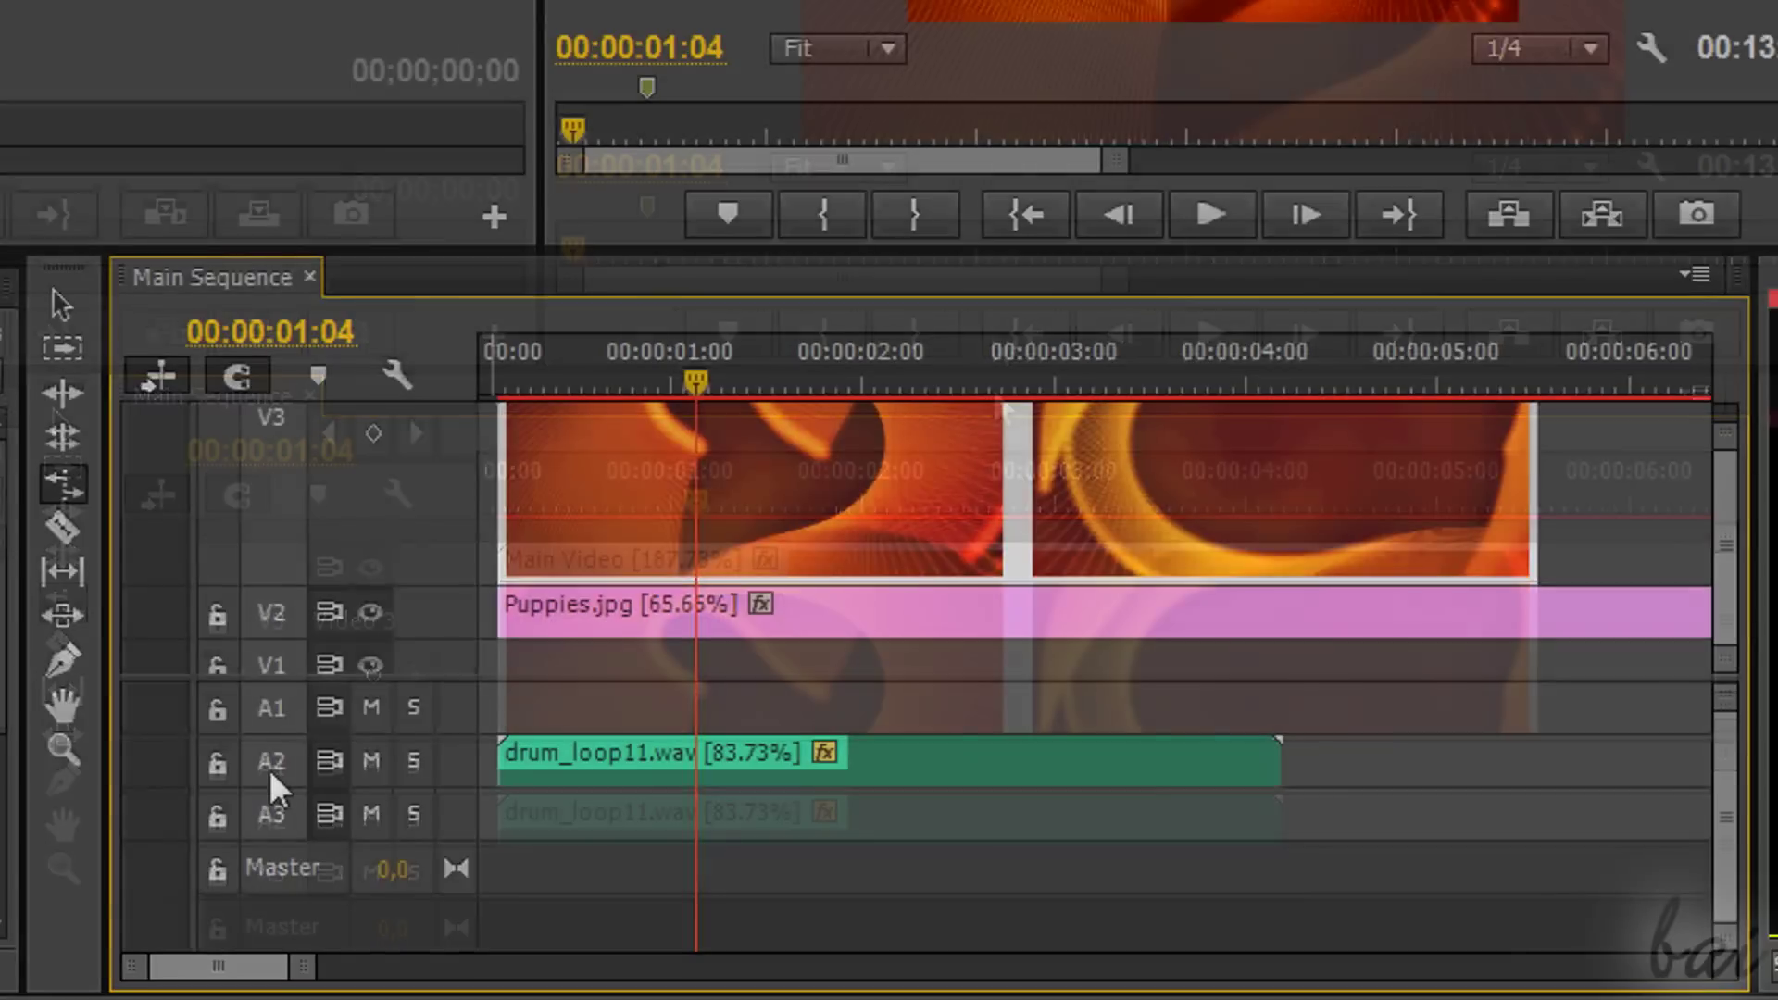
double_click(269, 770)
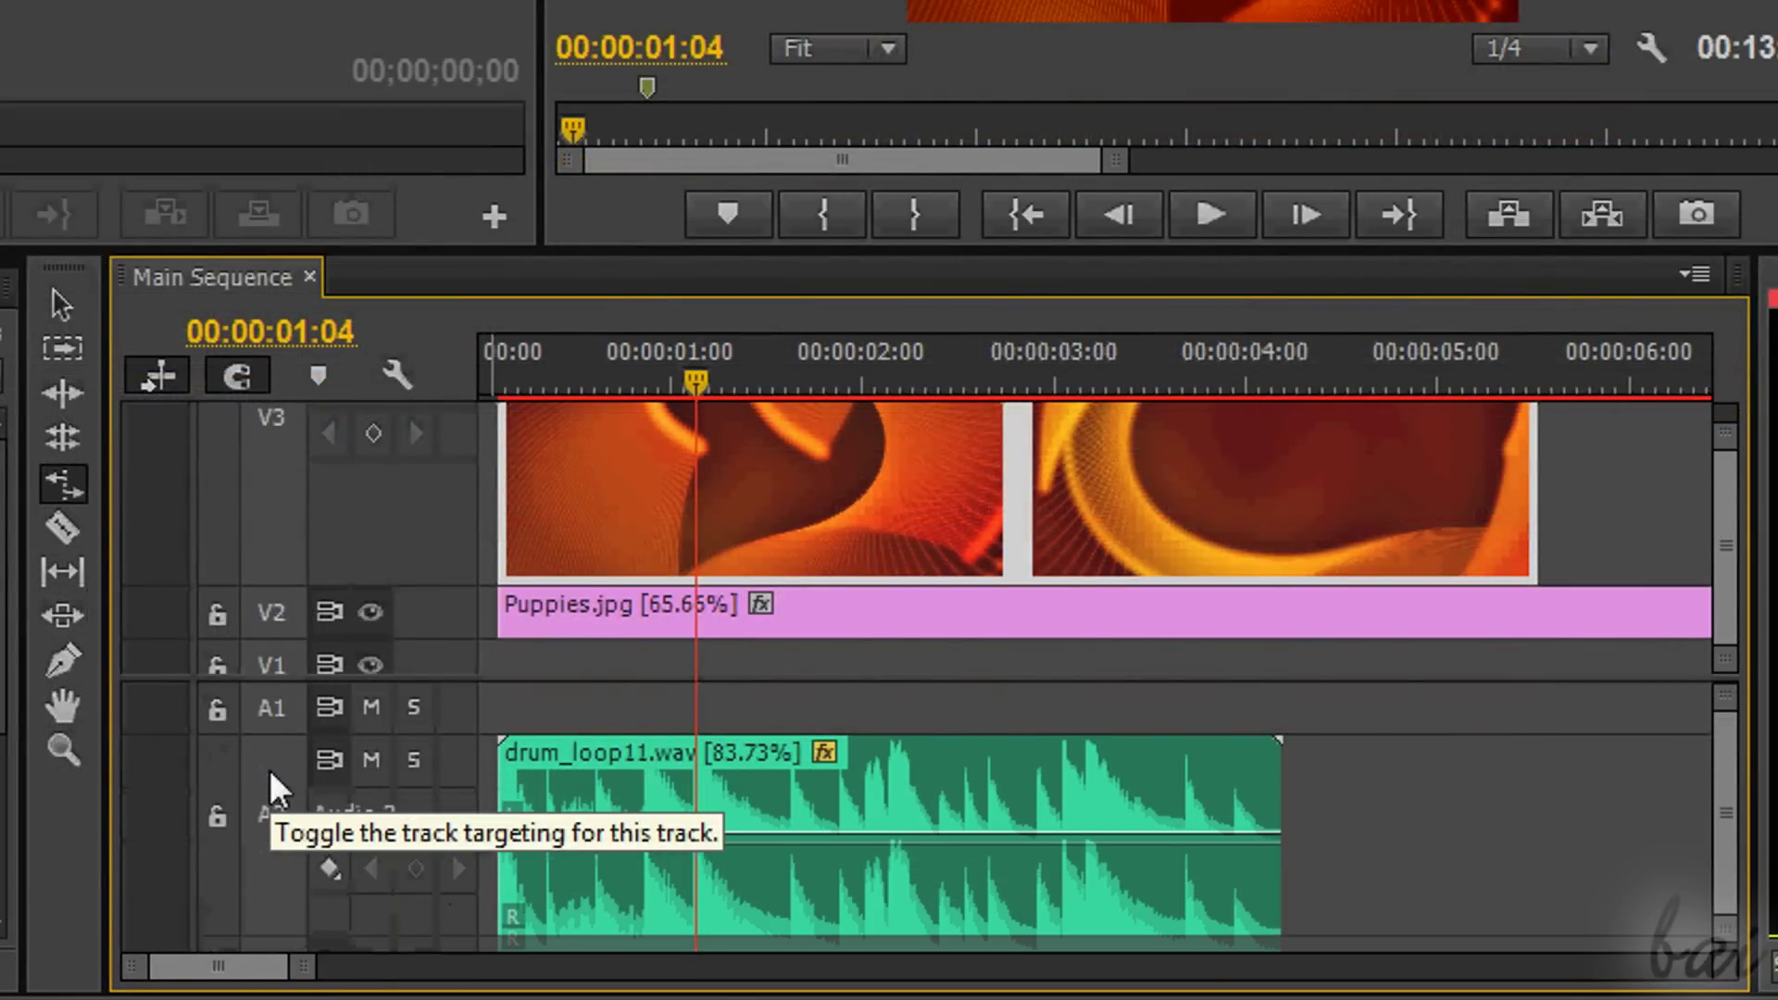
scroll(1741, 759, down, 3)
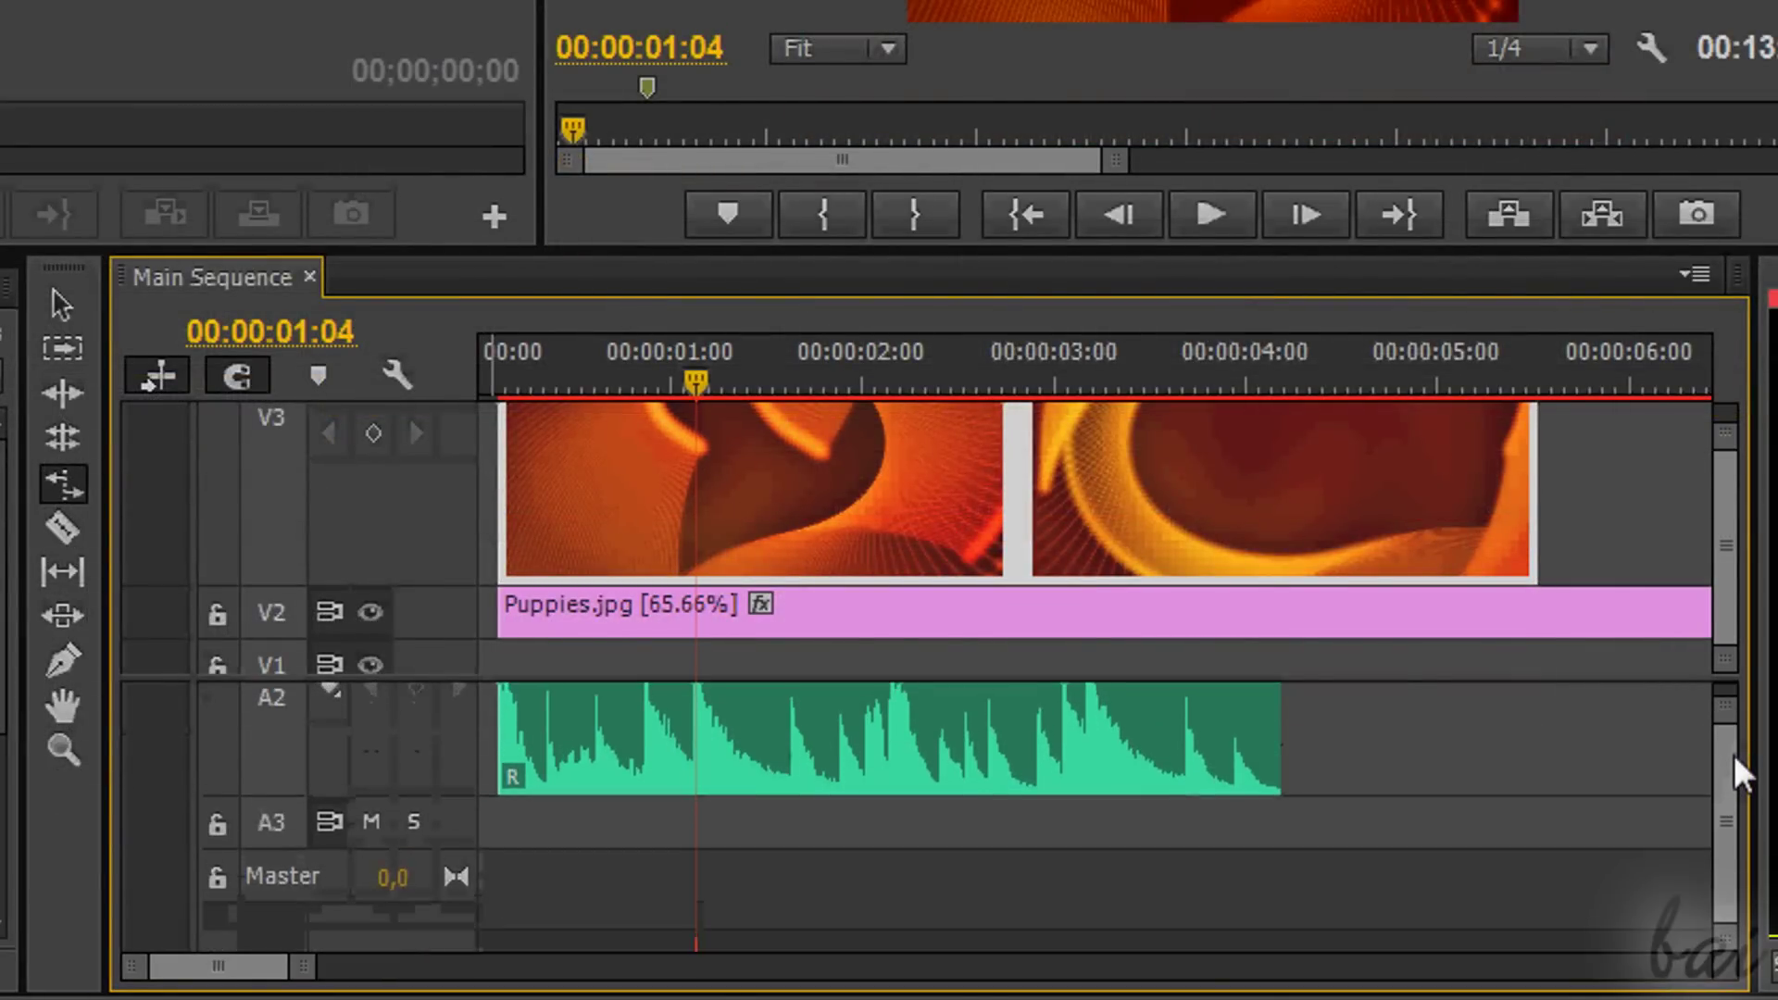
scroll(1741, 760, up, 3)
scroll(774, 468, up, 2)
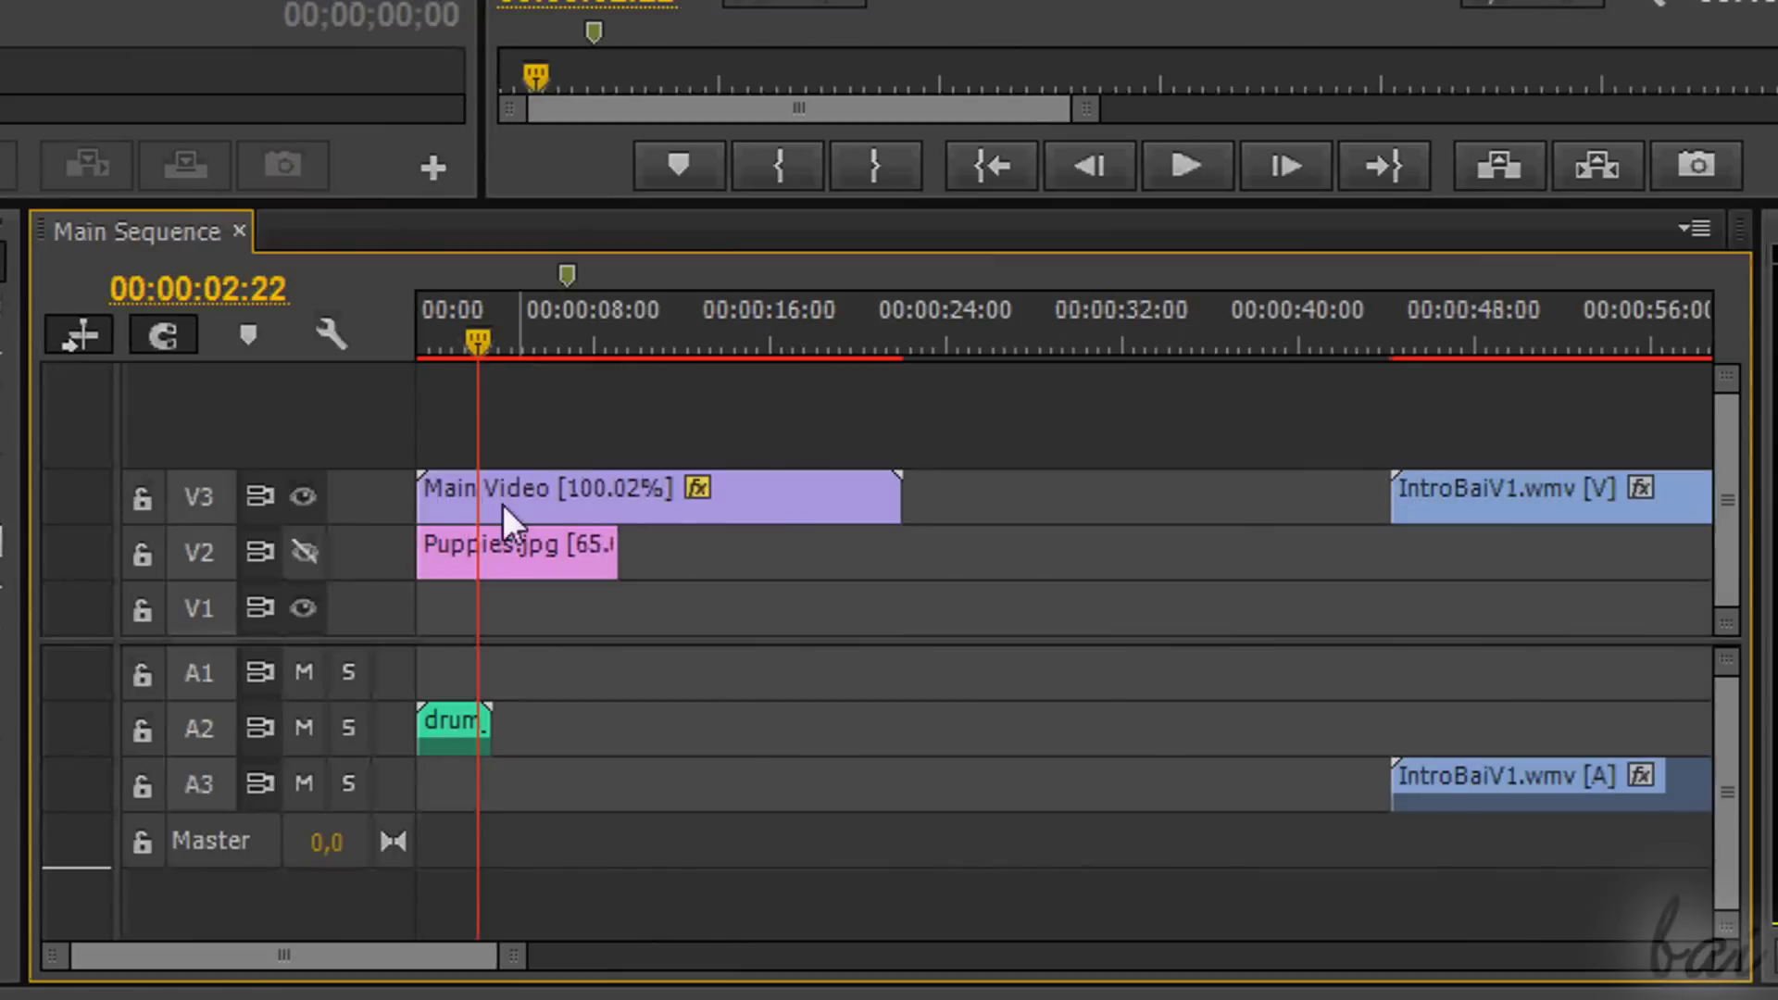
Zoom the timeline in and out with = and -, then drag the audio divider to enlarge A2.
key(equal)
key(equal)
key(equal)
key(equal)
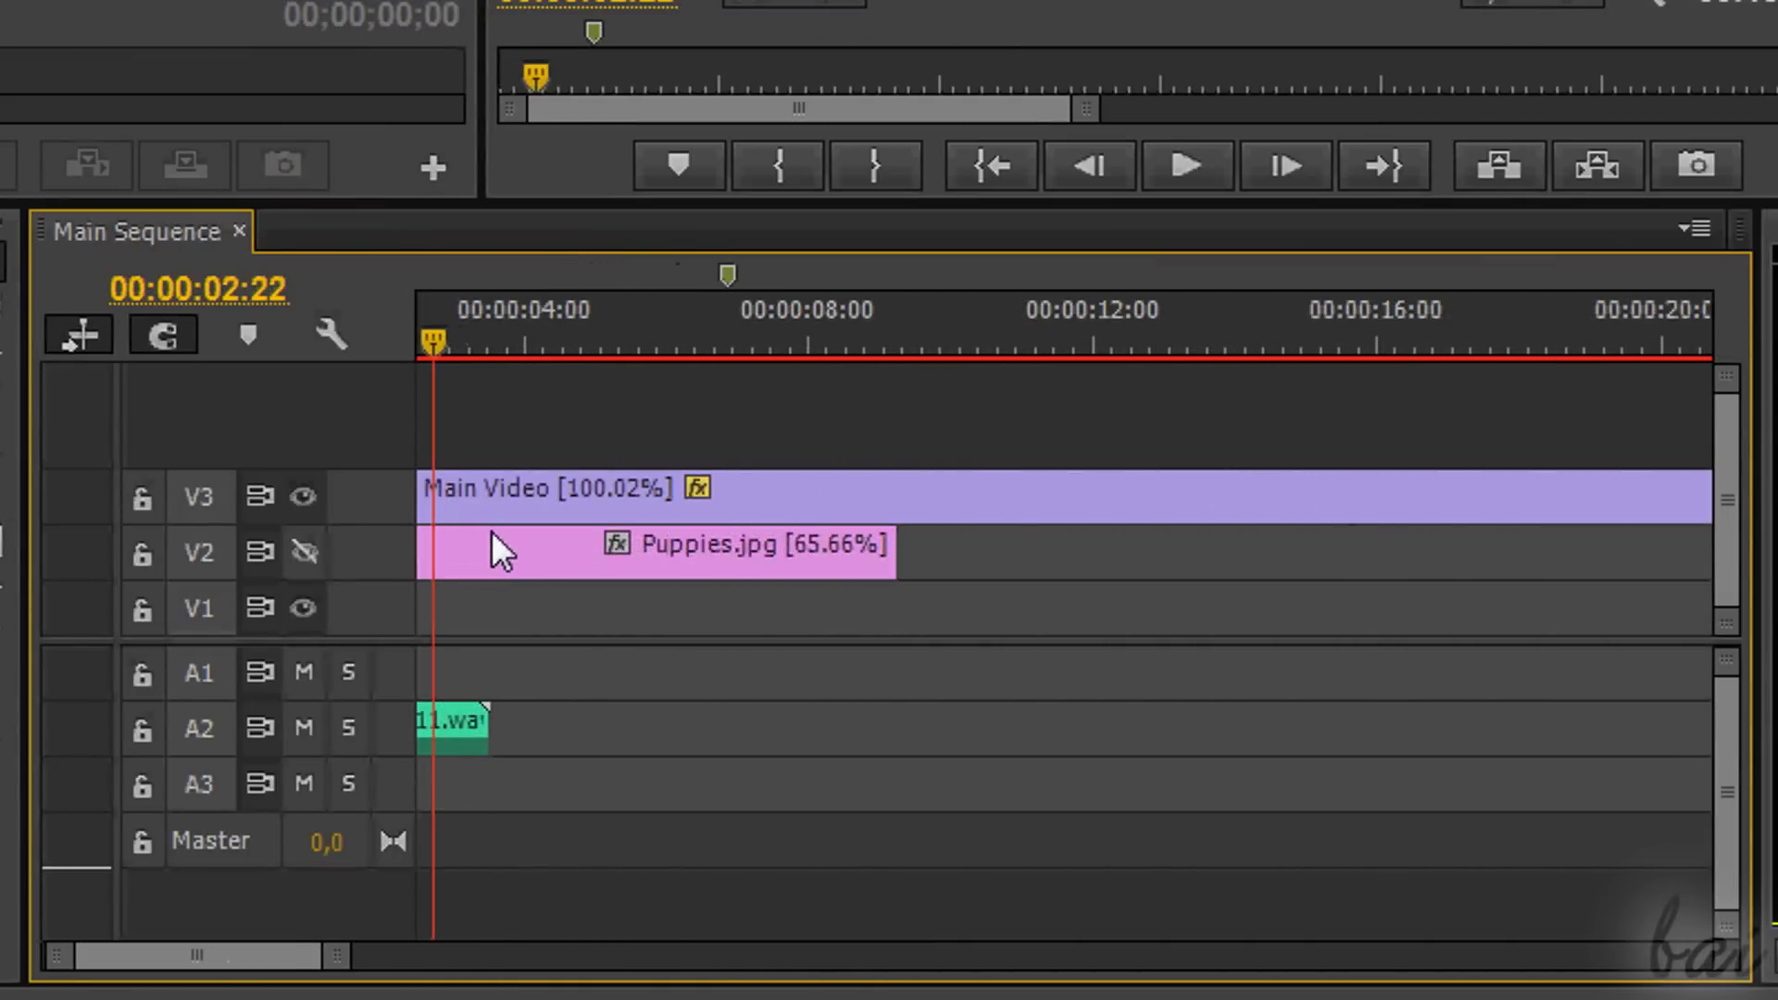
key(equal)
key(equal)
key(equal)
key(equal)
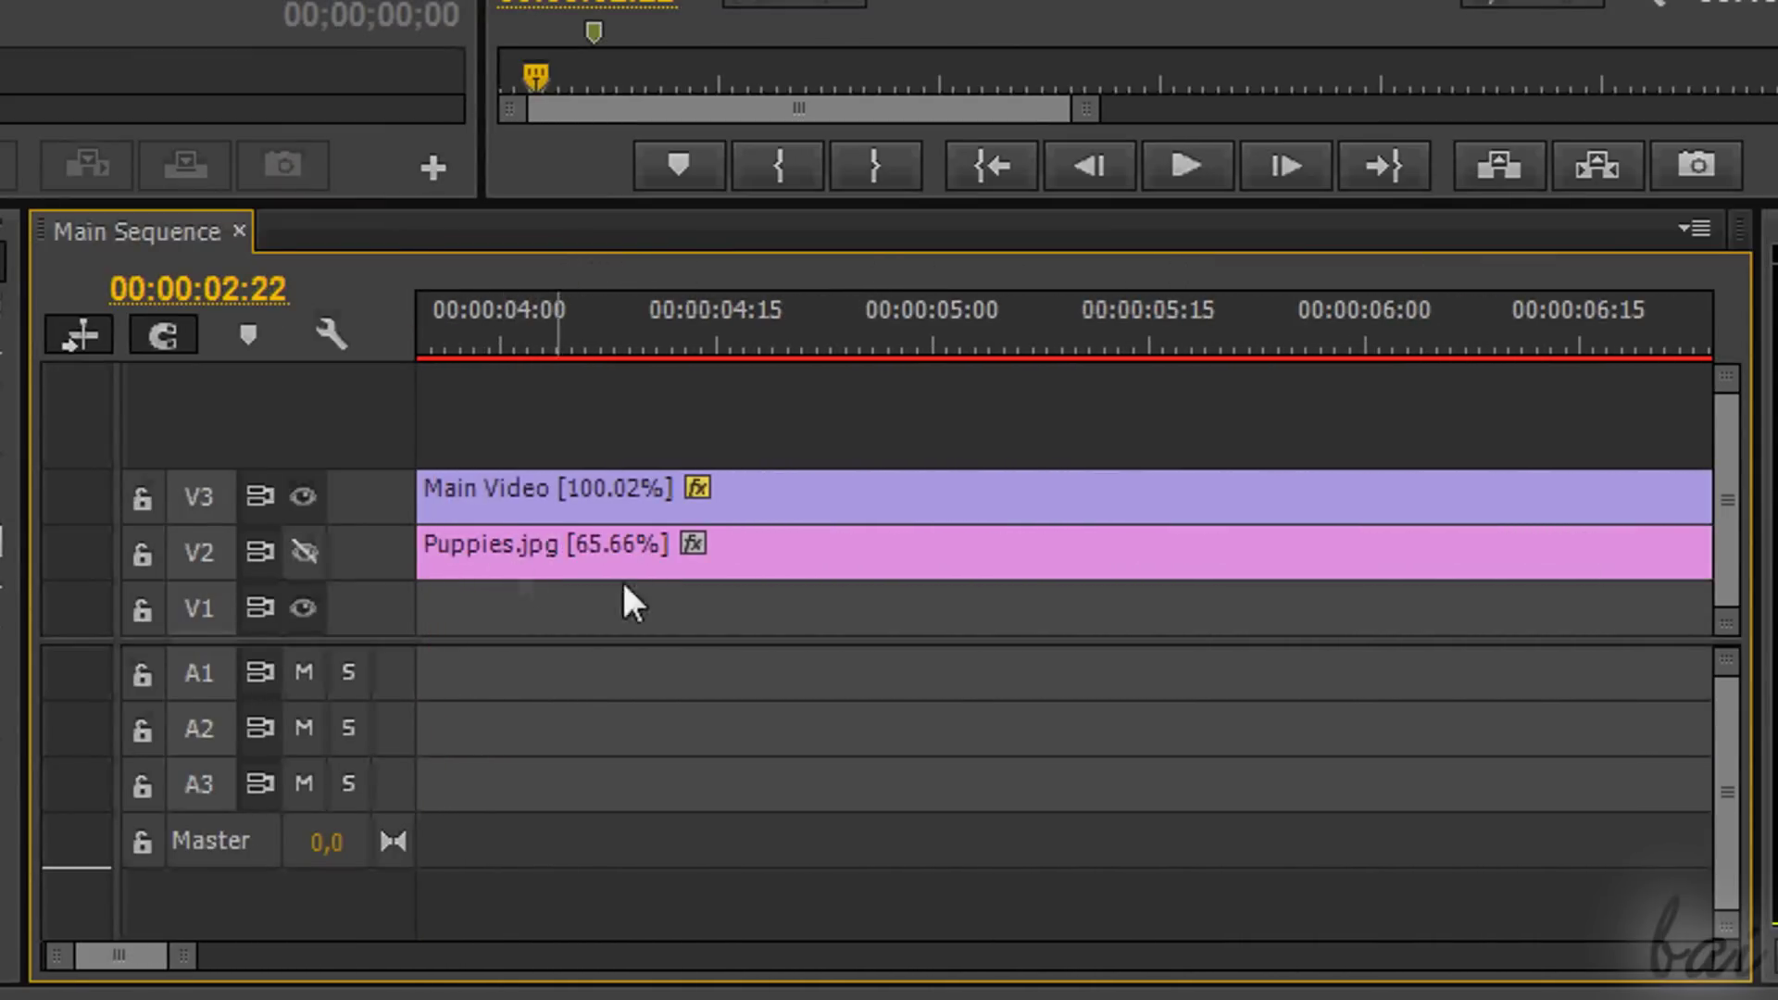
key(minus)
key(minus)
key(minus)
key(minus)
key(minus)
key(minus)
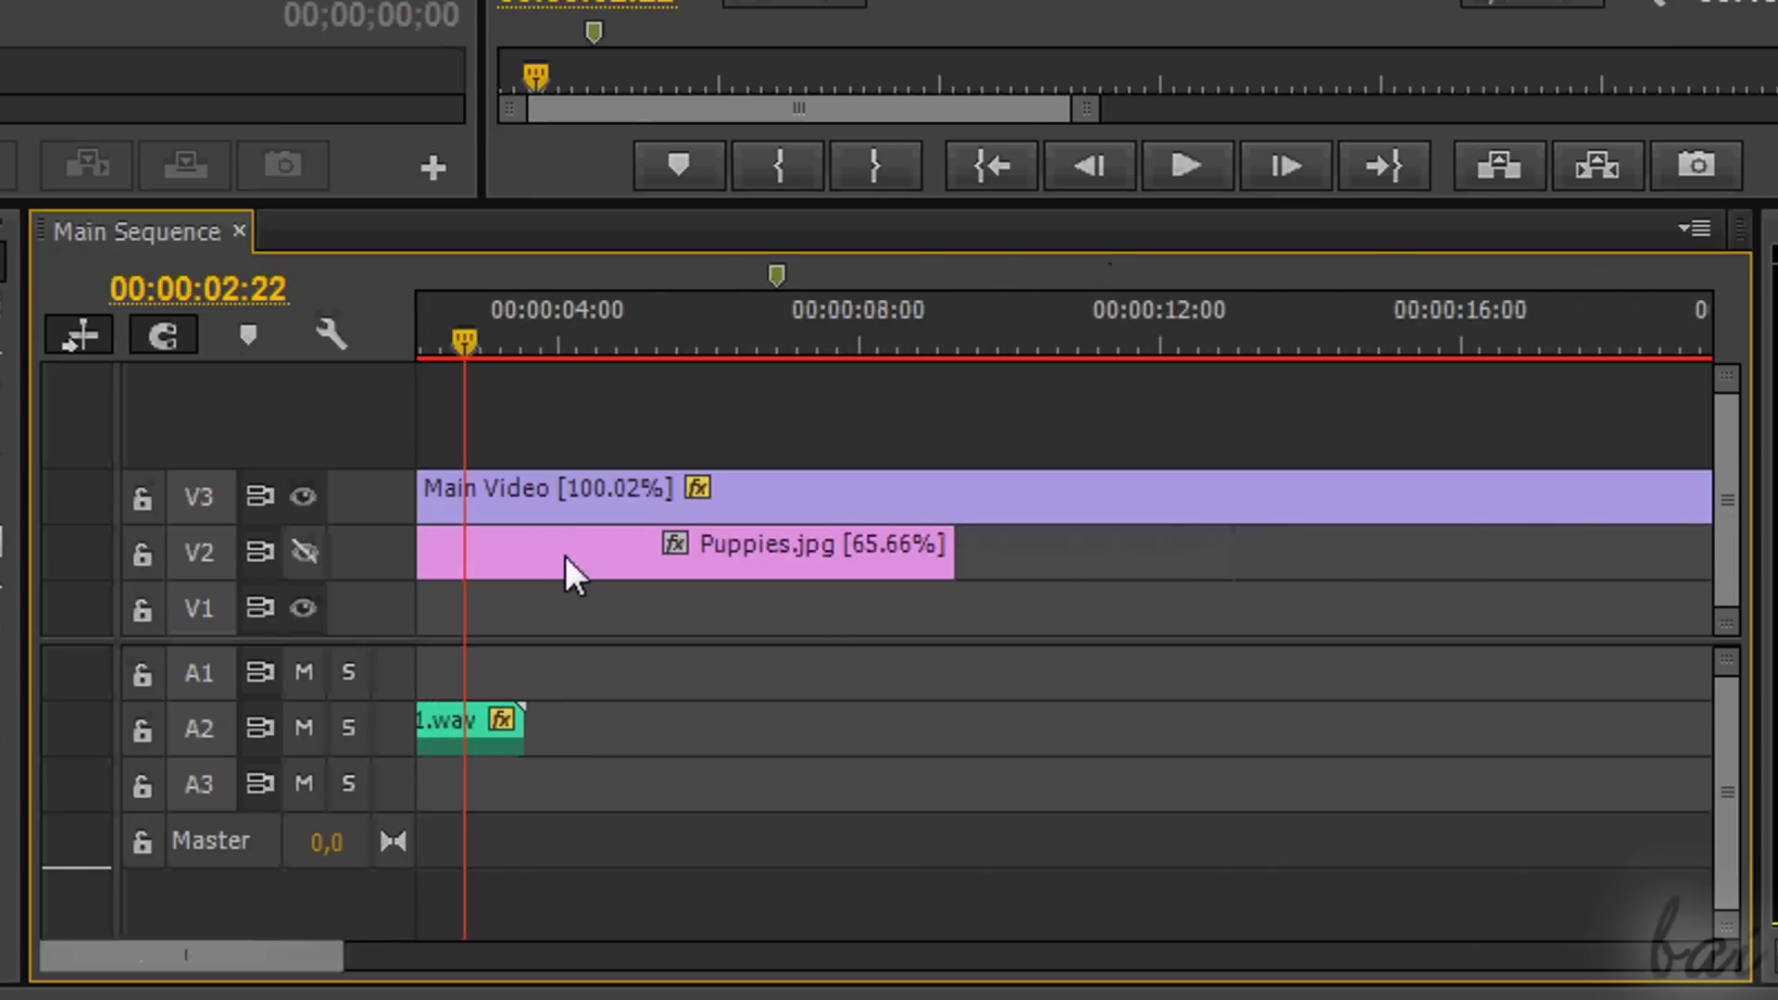
key(minus)
key(minus)
key(minus)
key(minus)
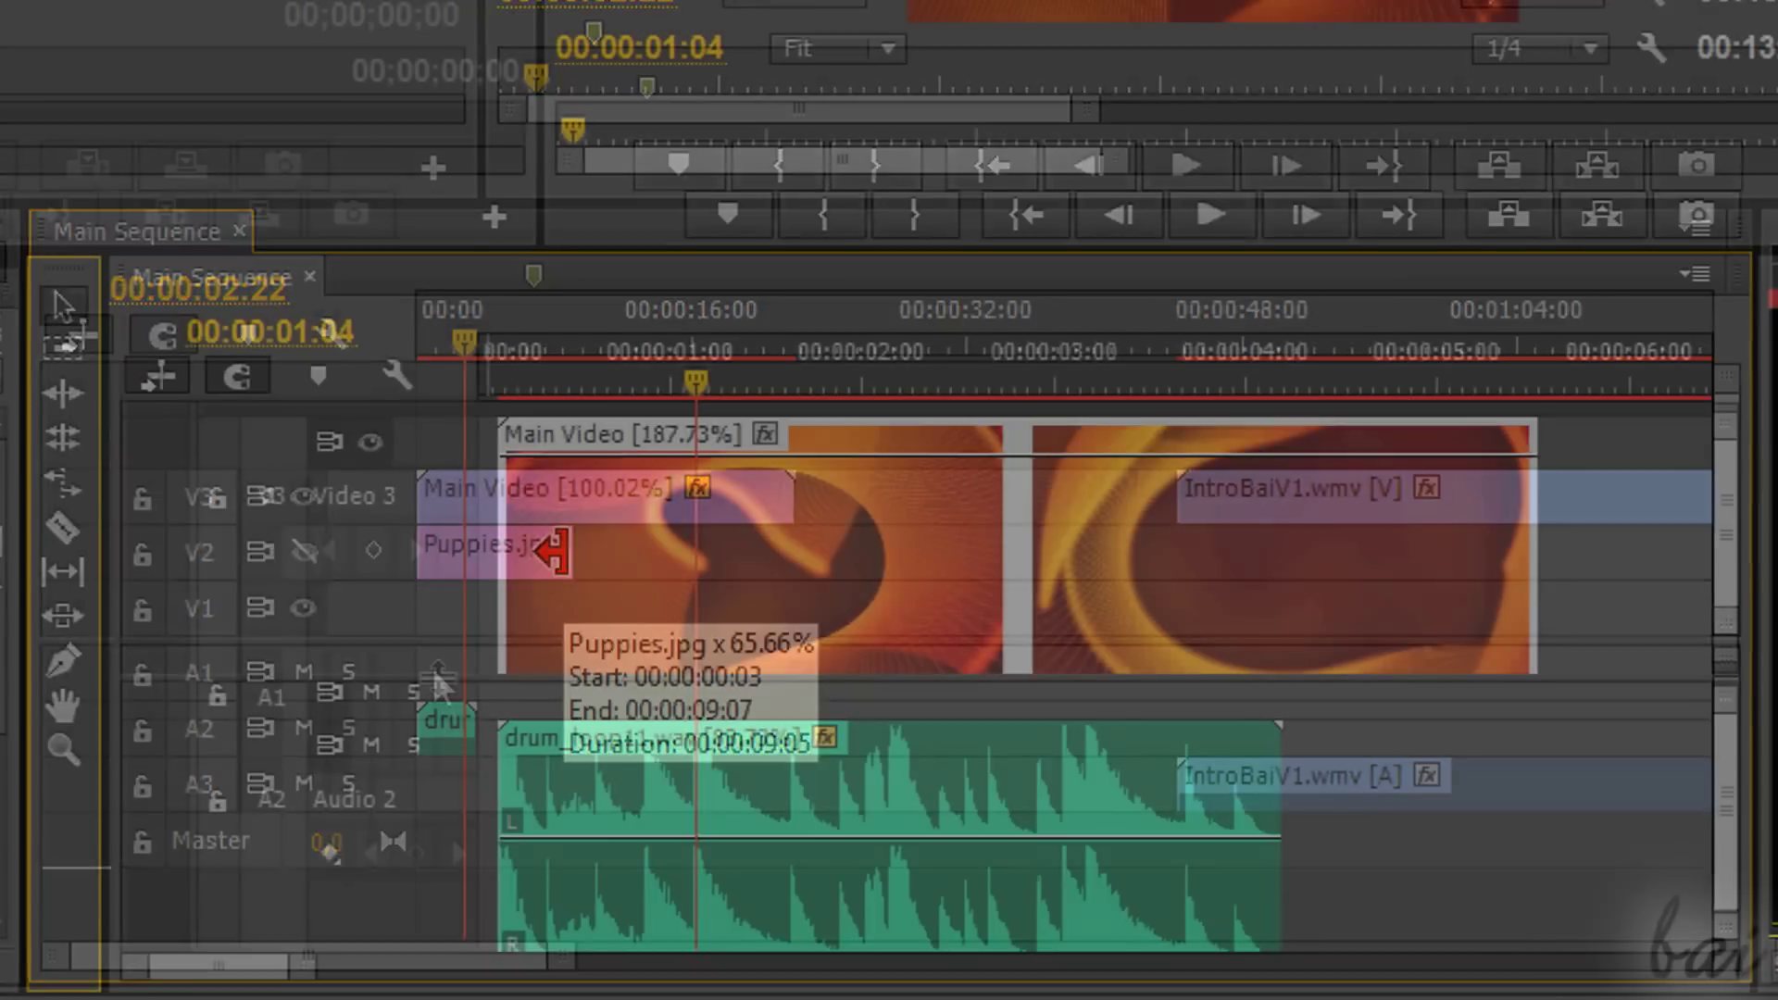
drag(435, 685, 431, 765)
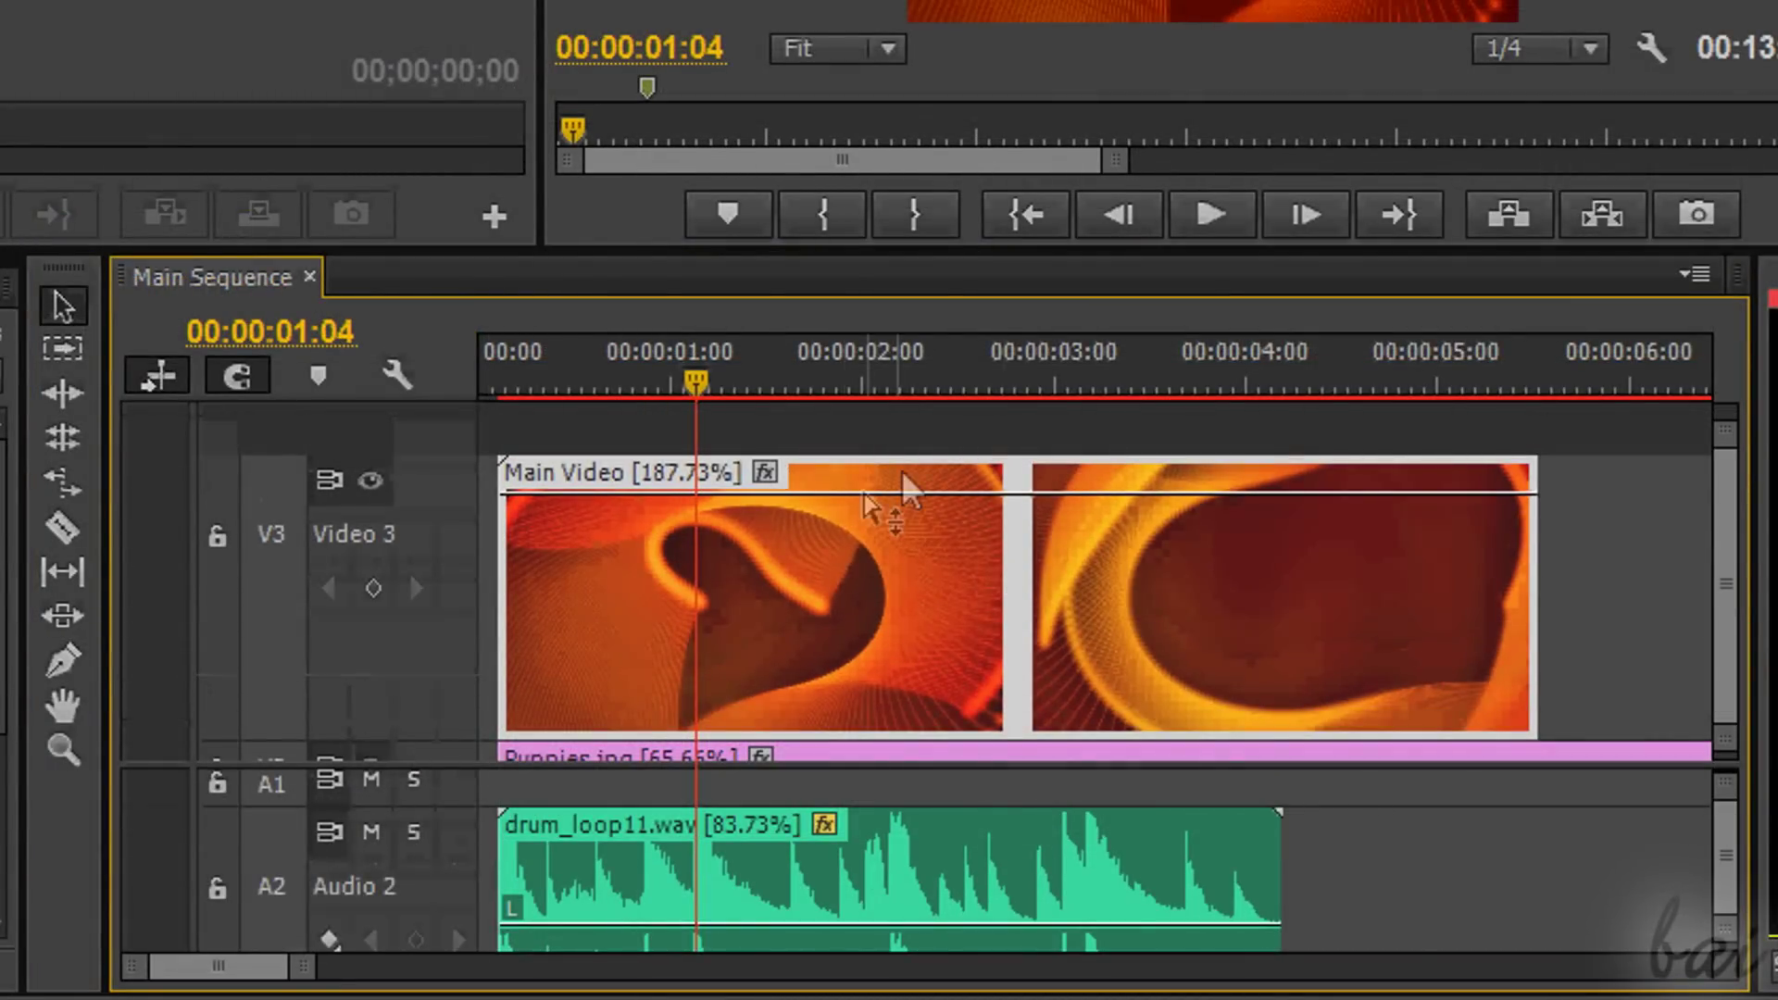
click(764, 474)
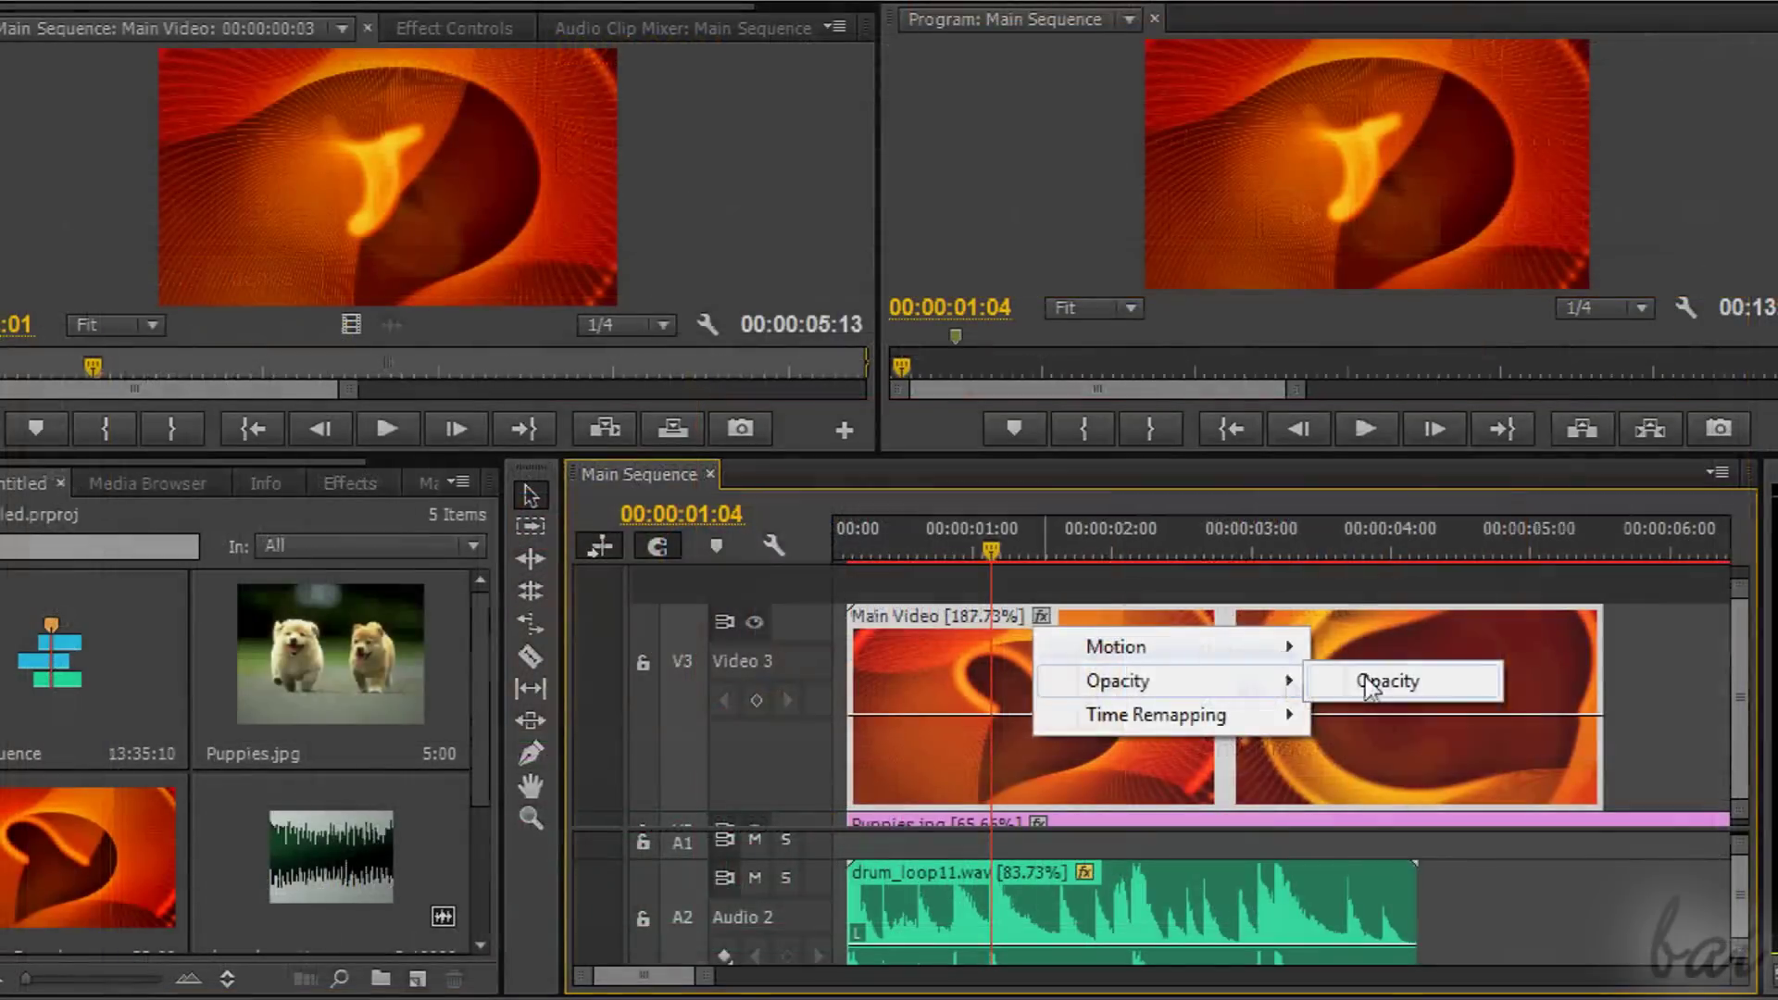
Adjust Main Video's opacity and rotation rubber bands directly on the clip.
click(1358, 678)
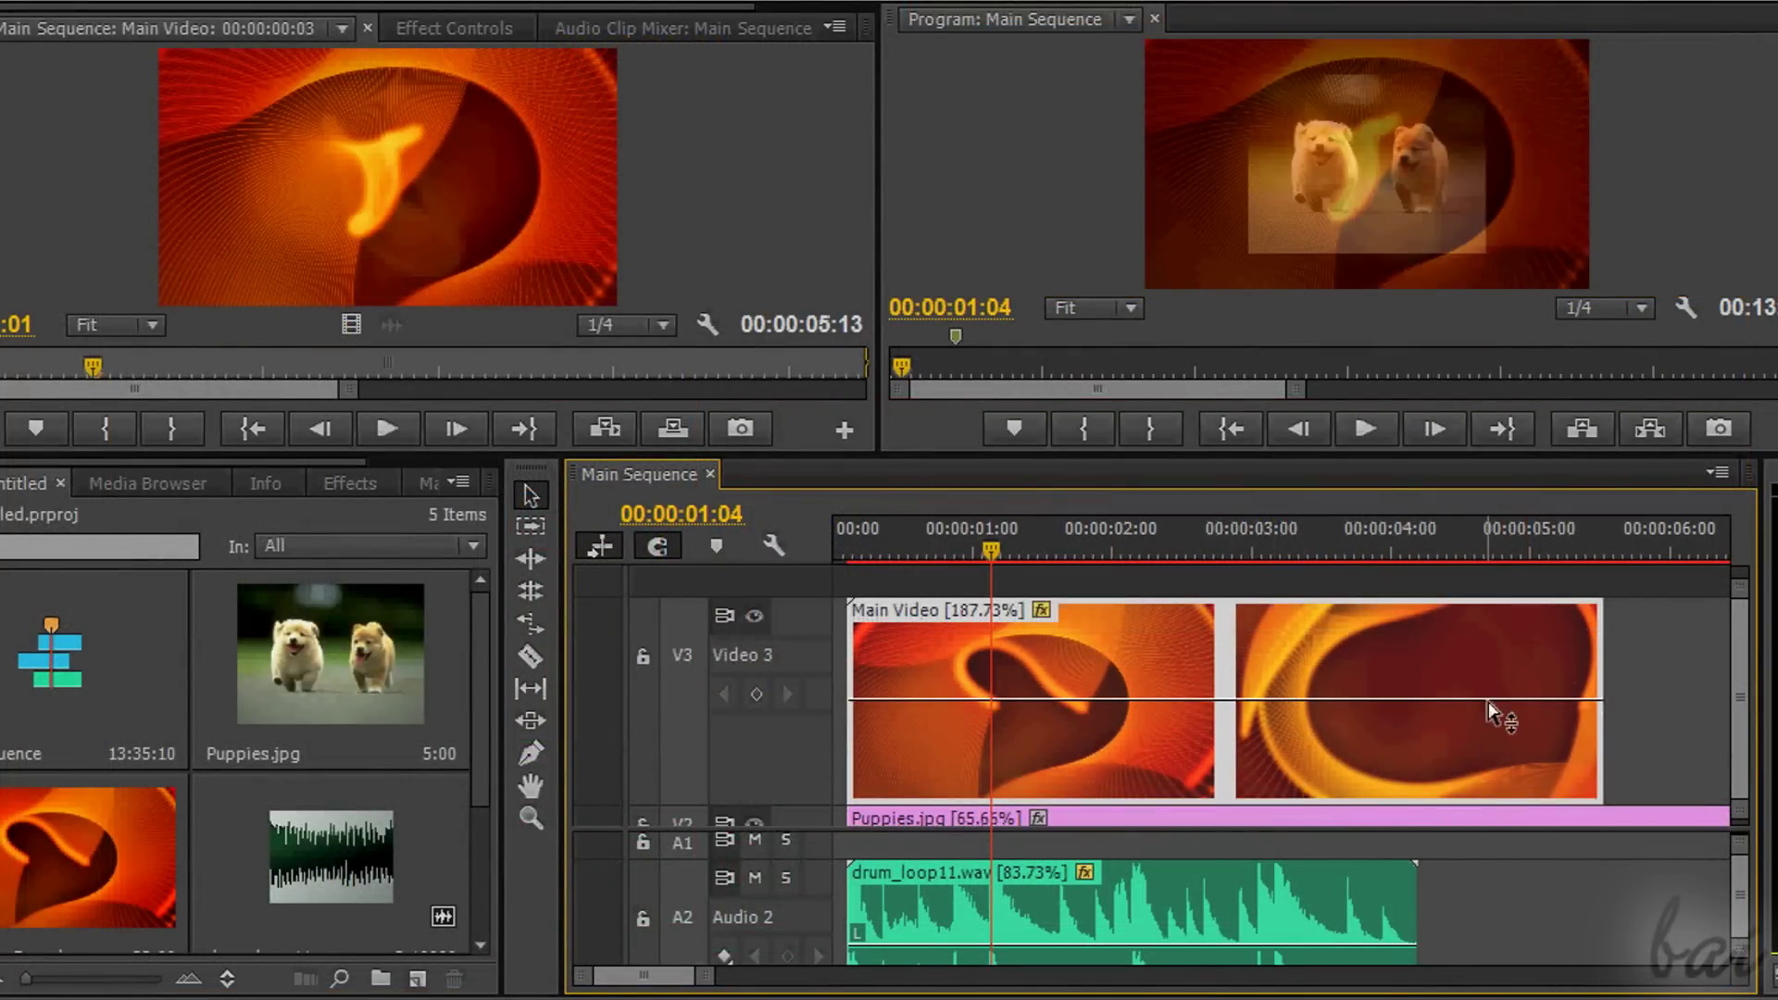
drag(1491, 713, 1493, 678)
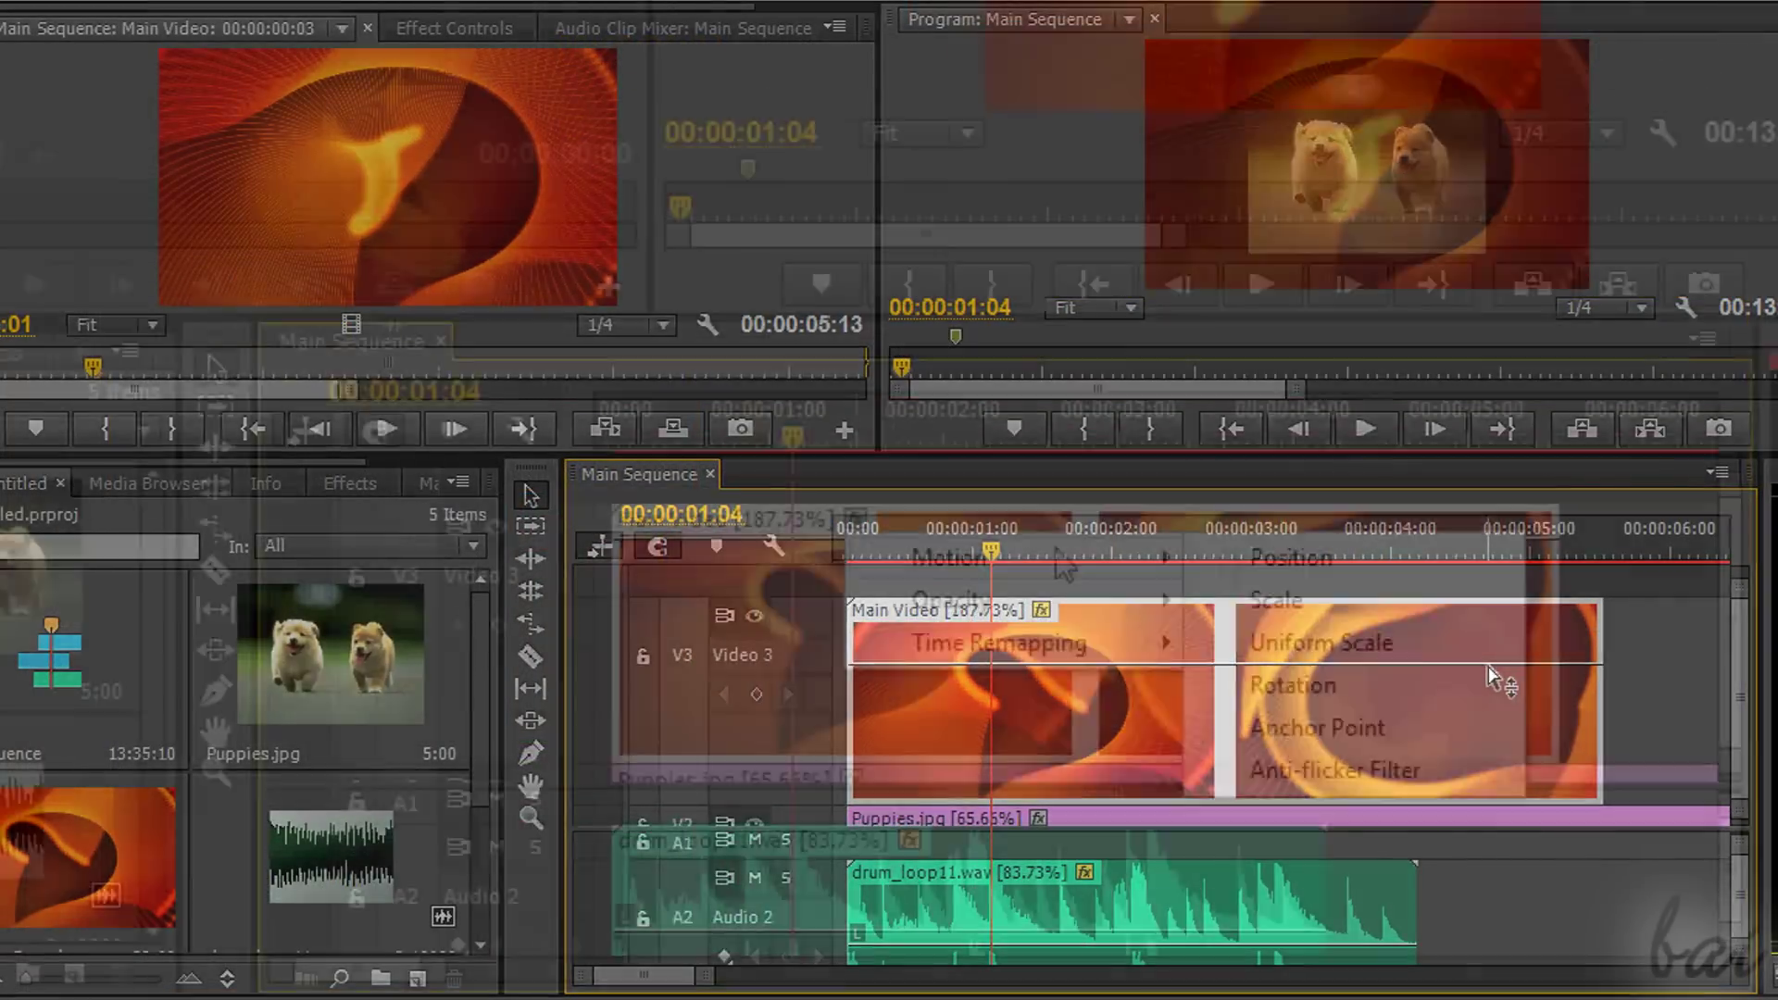
click(1398, 750)
mouse_move(1331, 718)
mouse_down()
mouse_move(1275, 659)
mouse_move(1278, 774)
mouse_up()
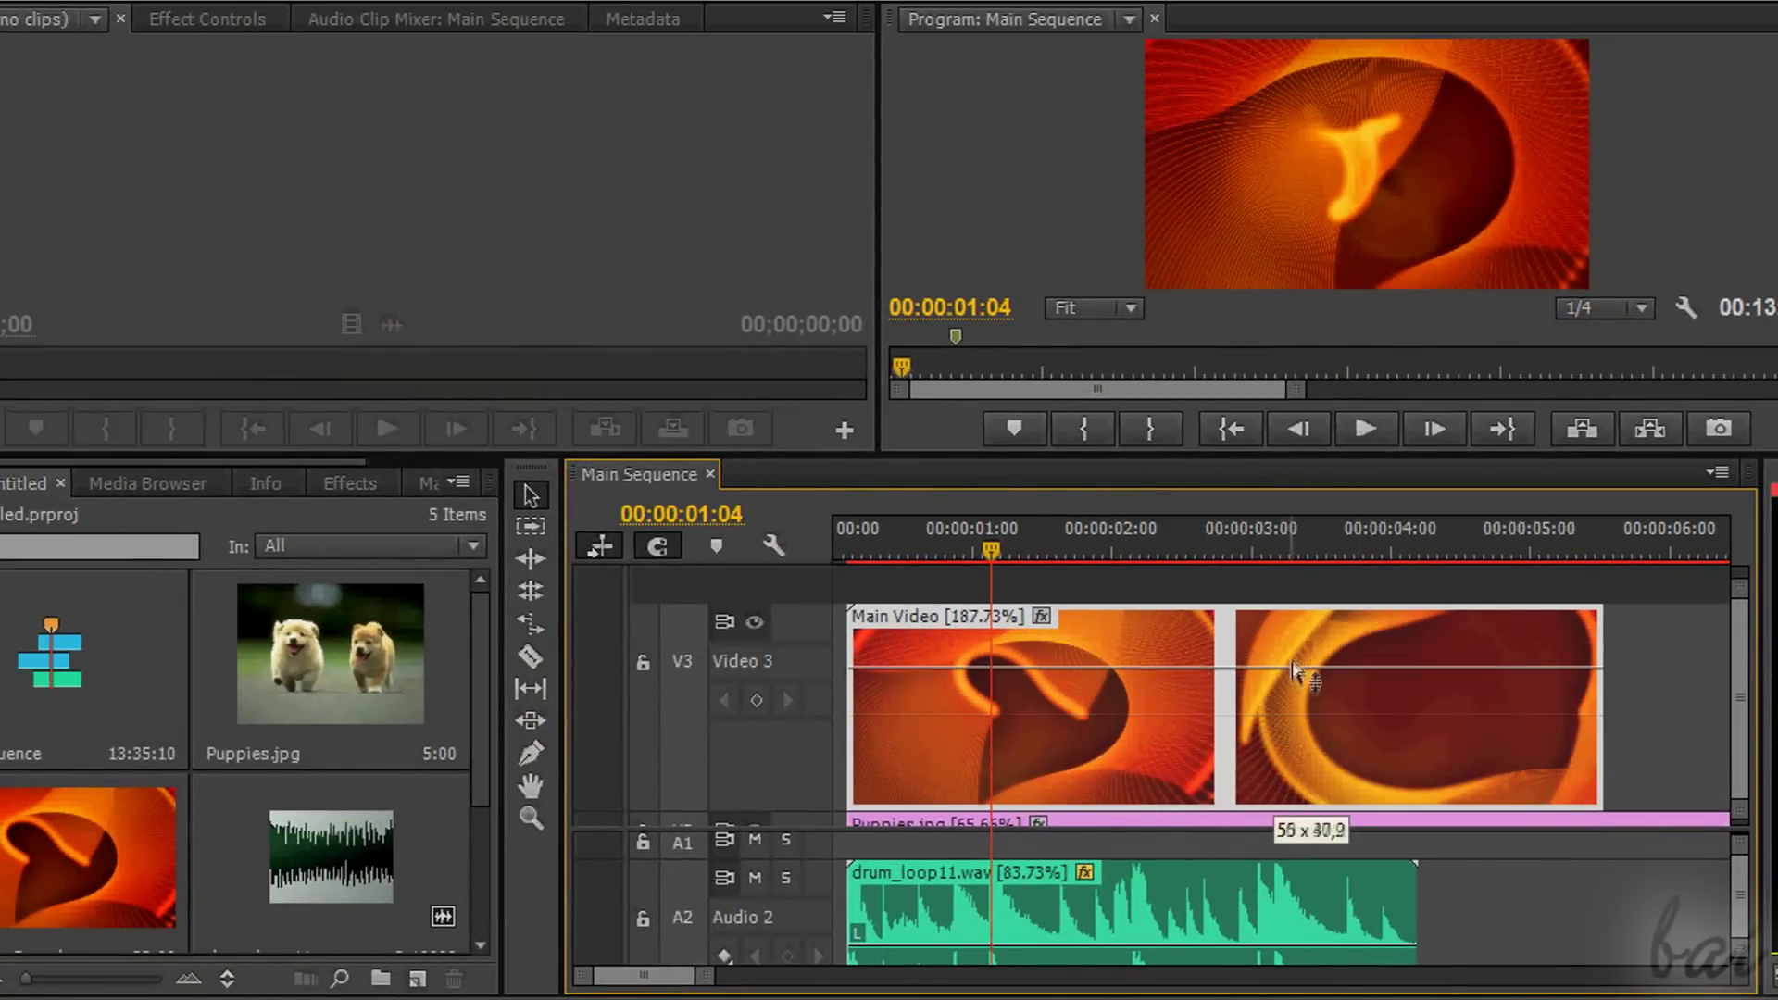
Show Main Video's Time Remapping speed line and slow its second section.
click(1041, 611)
mouse_move(1156, 709)
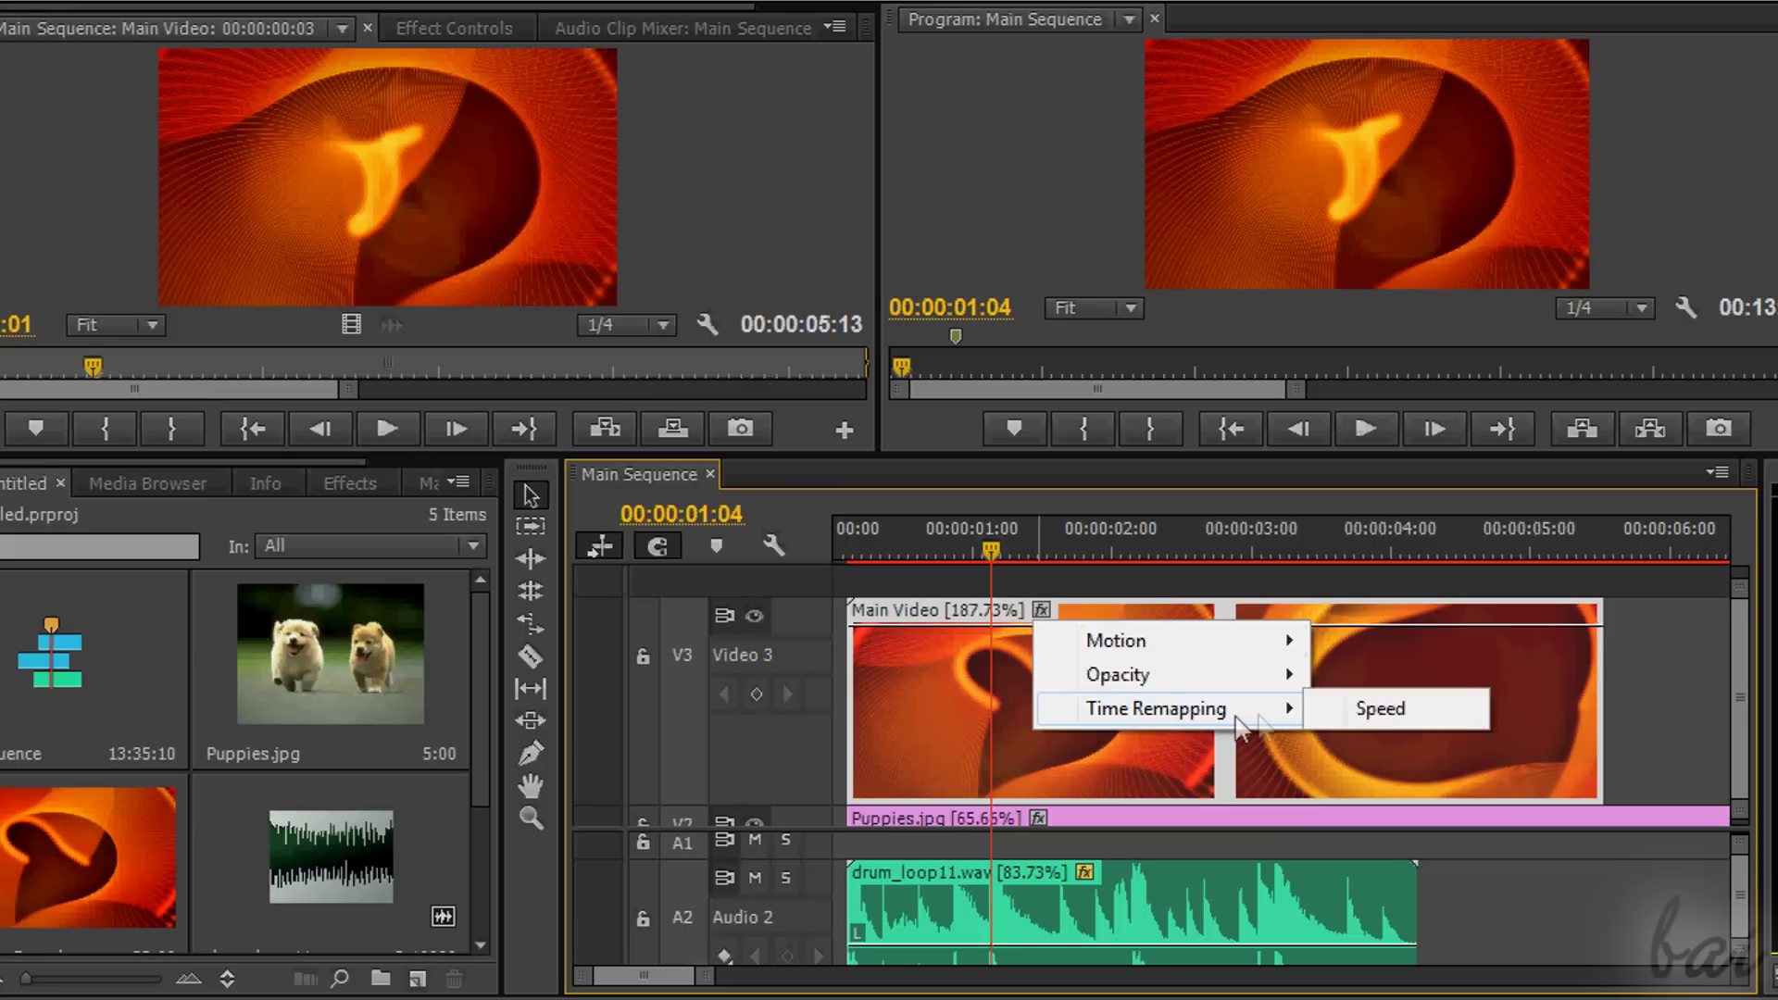
click(1366, 710)
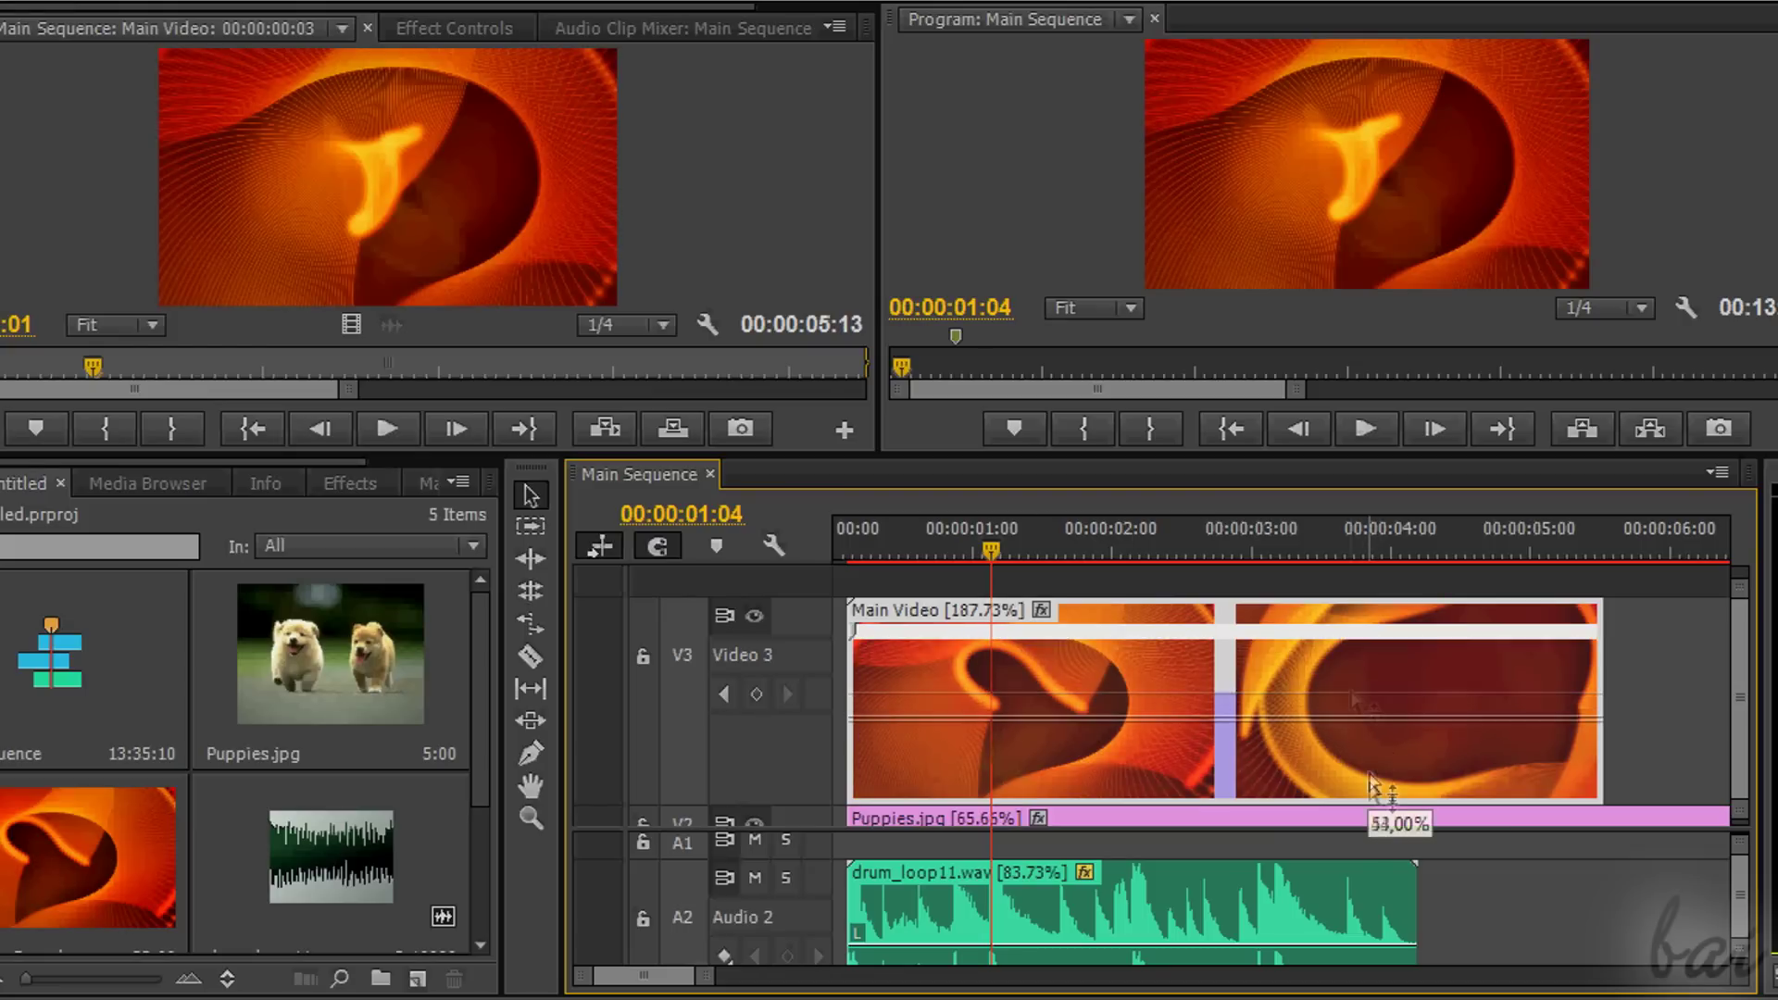
drag(1379, 738, 1369, 787)
Show drum_loop11's Volume > Level line and raise it while playing from the start.
click(672, 652)
mouse_move(770, 752)
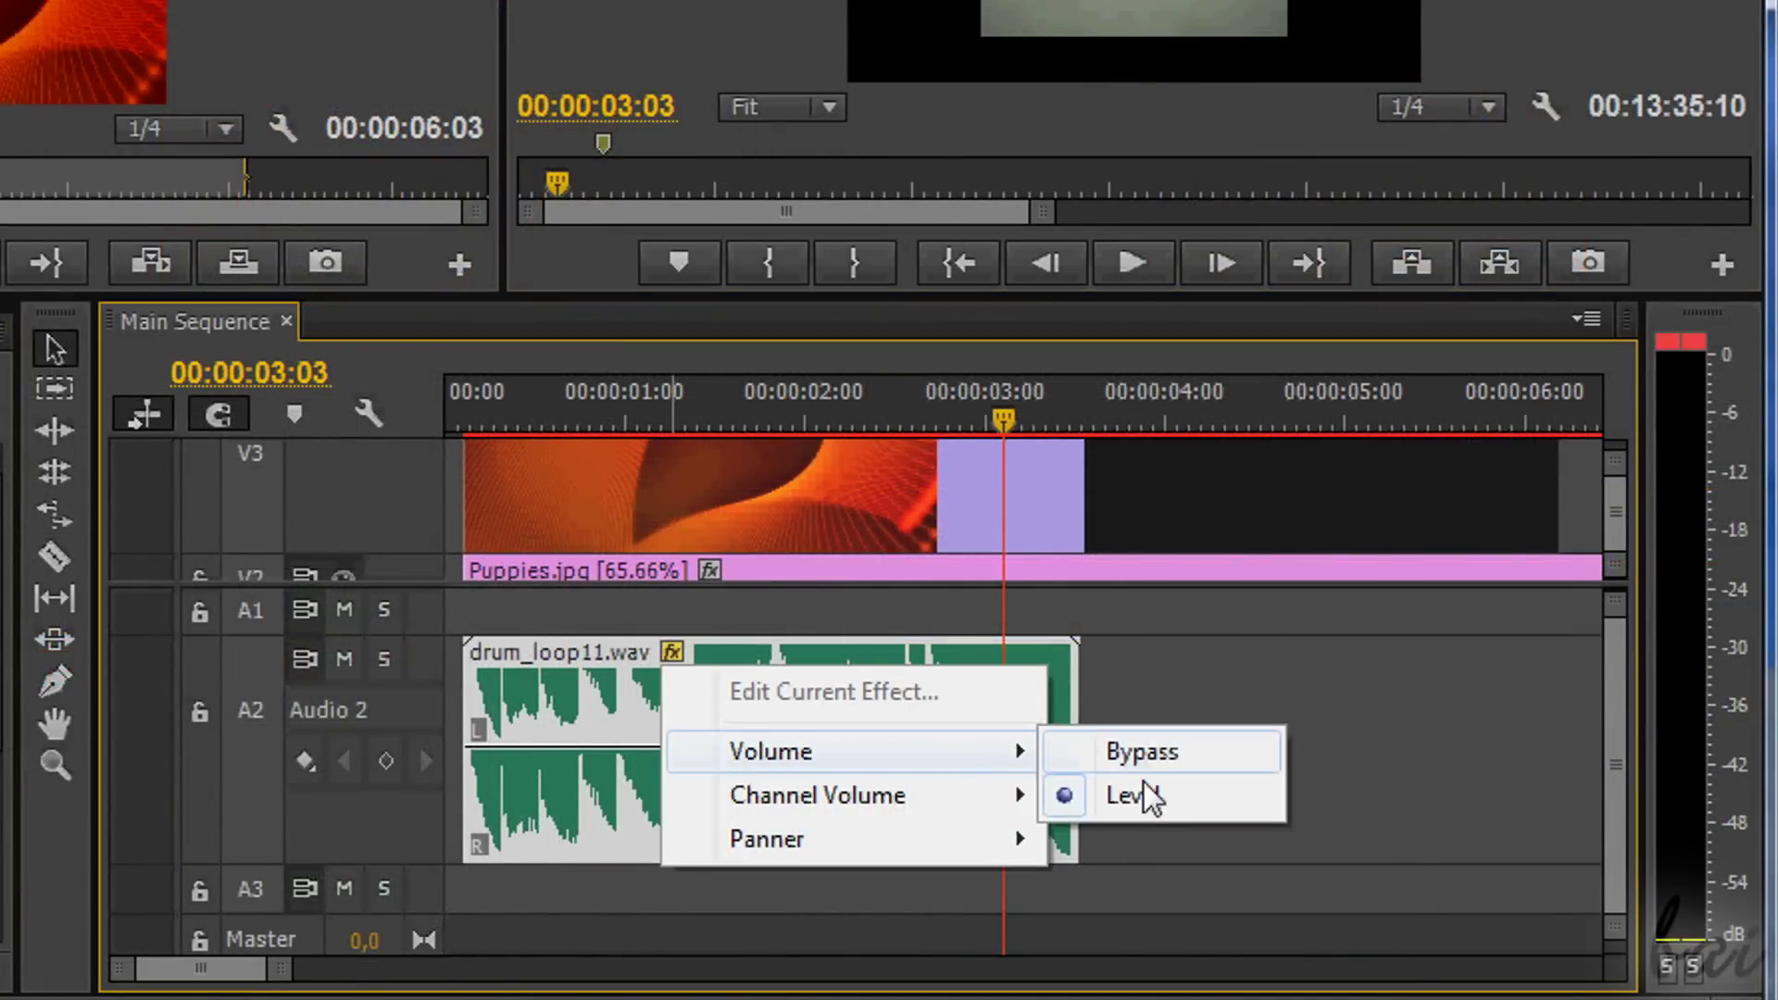
click(1148, 796)
key(Home)
key(space)
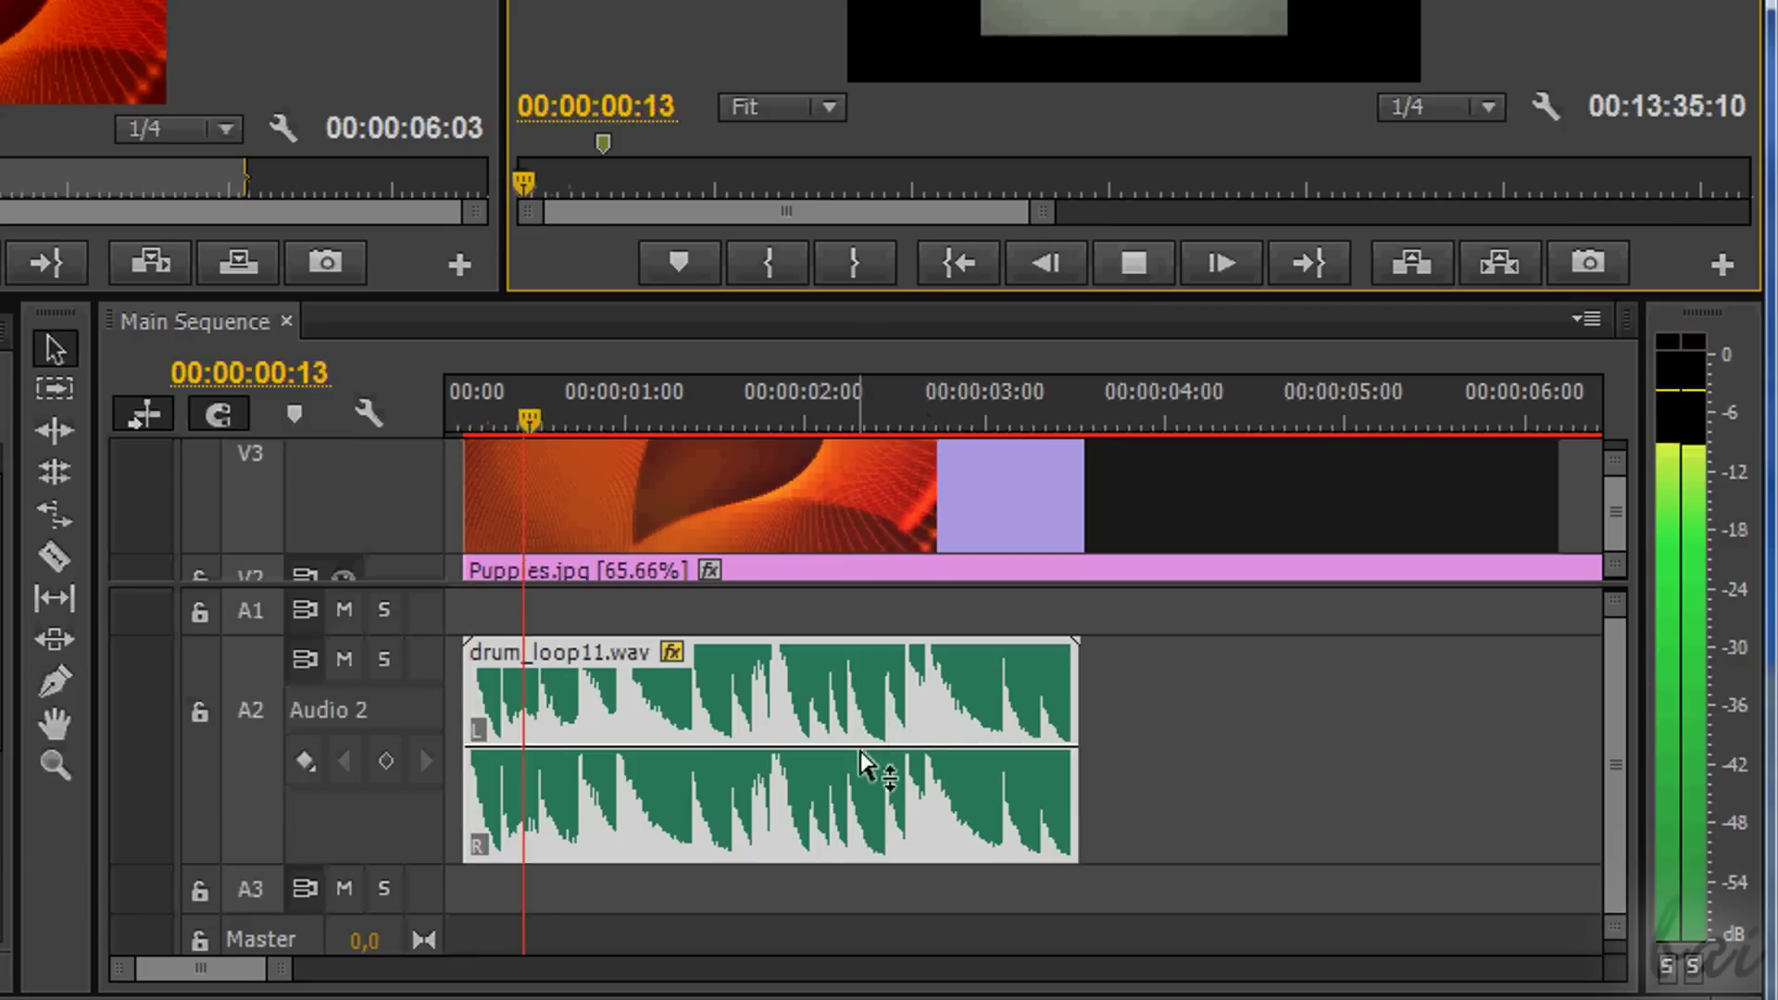
drag(861, 754, 924, 675)
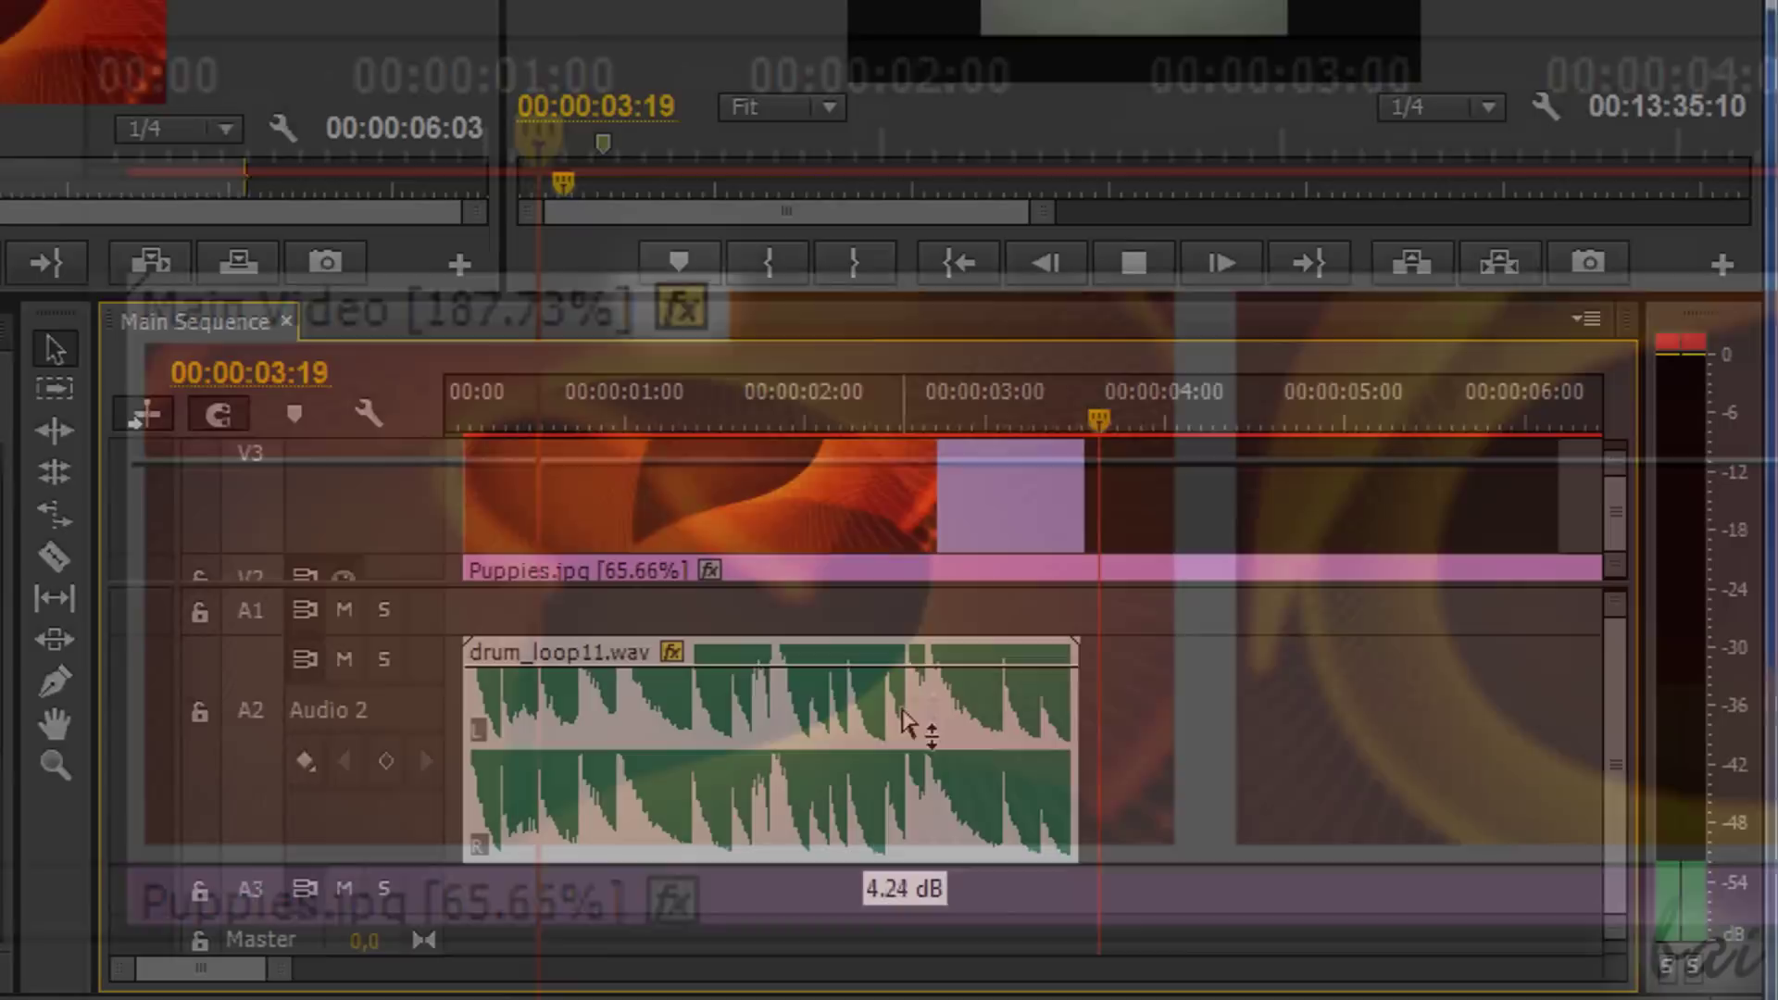
Drag drum_loop11's volume band down to about 0 dB, then expand the Video 3 track.
drag(922, 718, 905, 771)
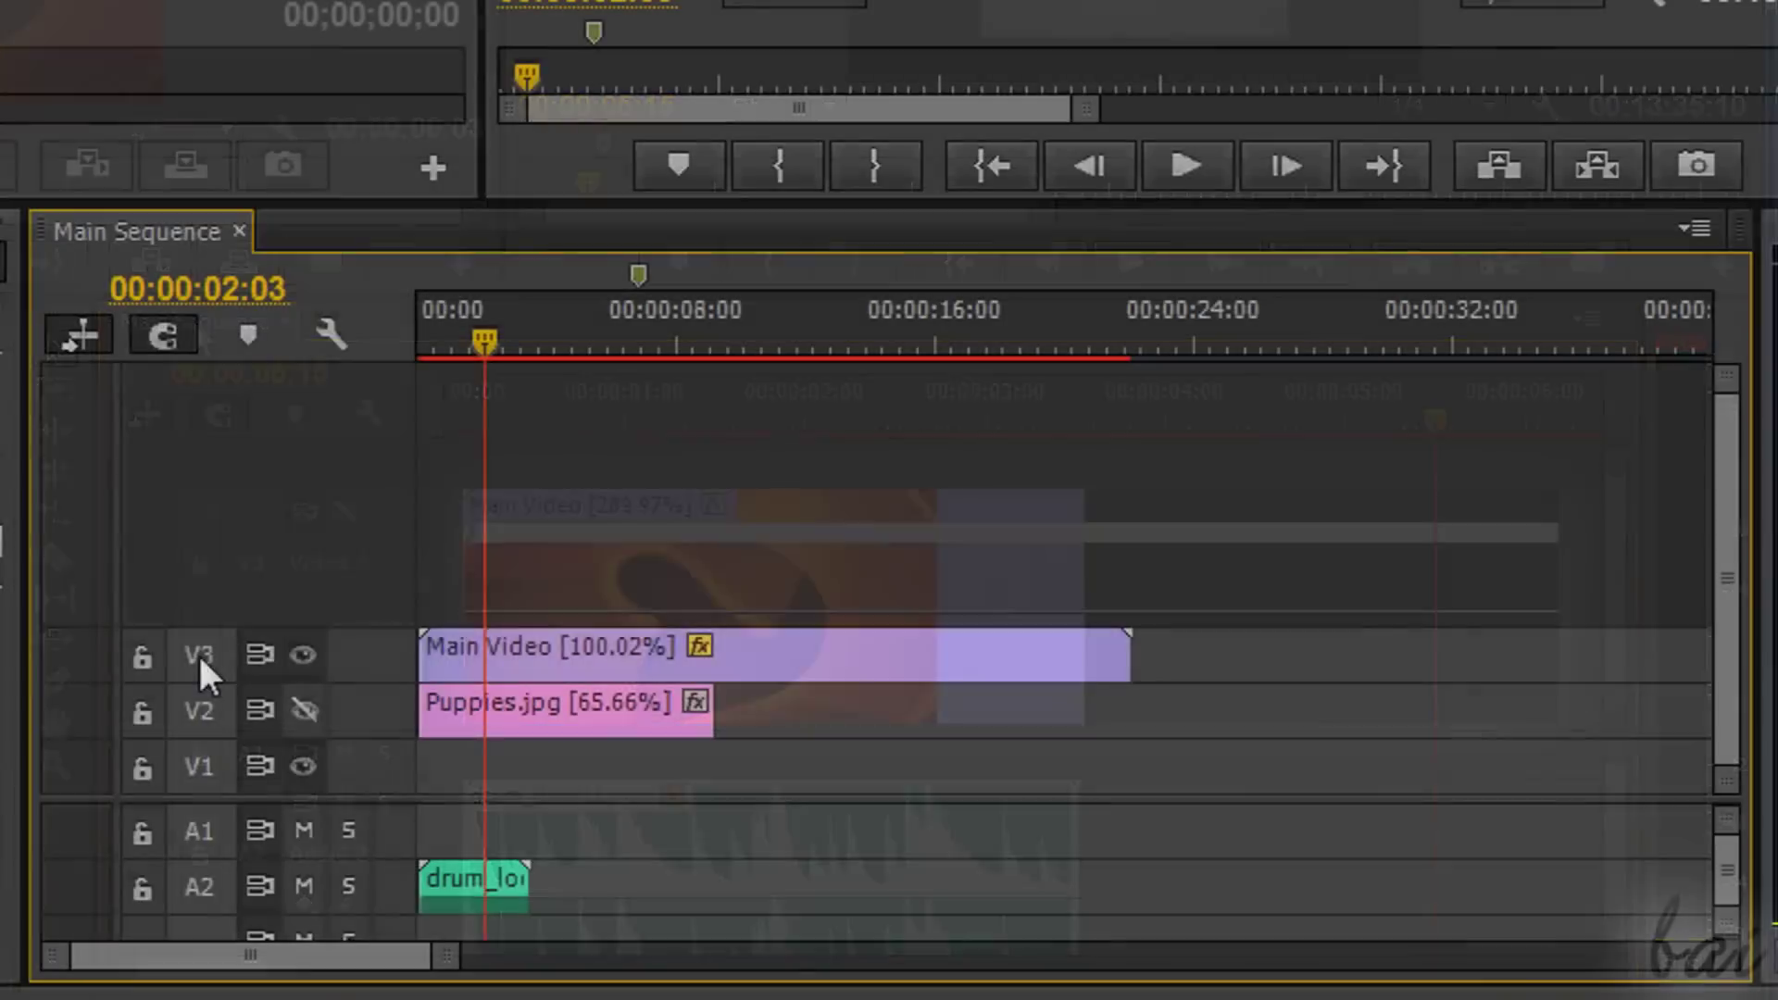
double_click(197, 652)
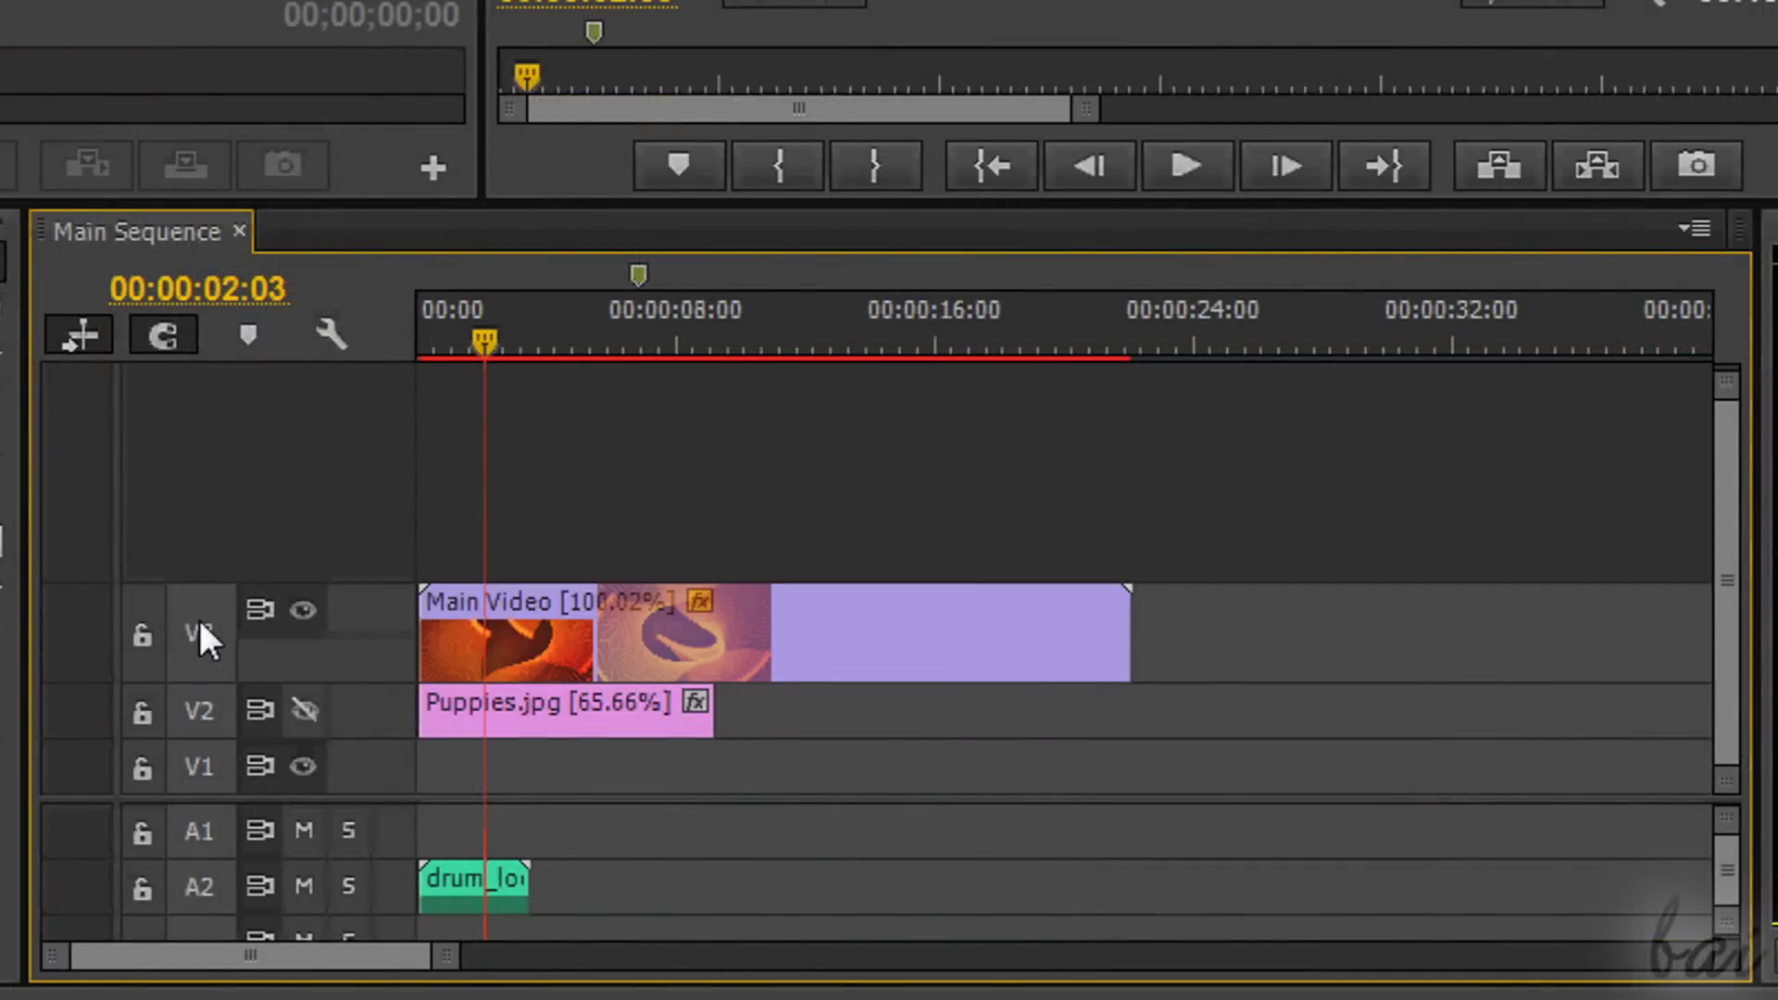
scroll(197, 614, up, 3)
scroll(197, 616, up, 3)
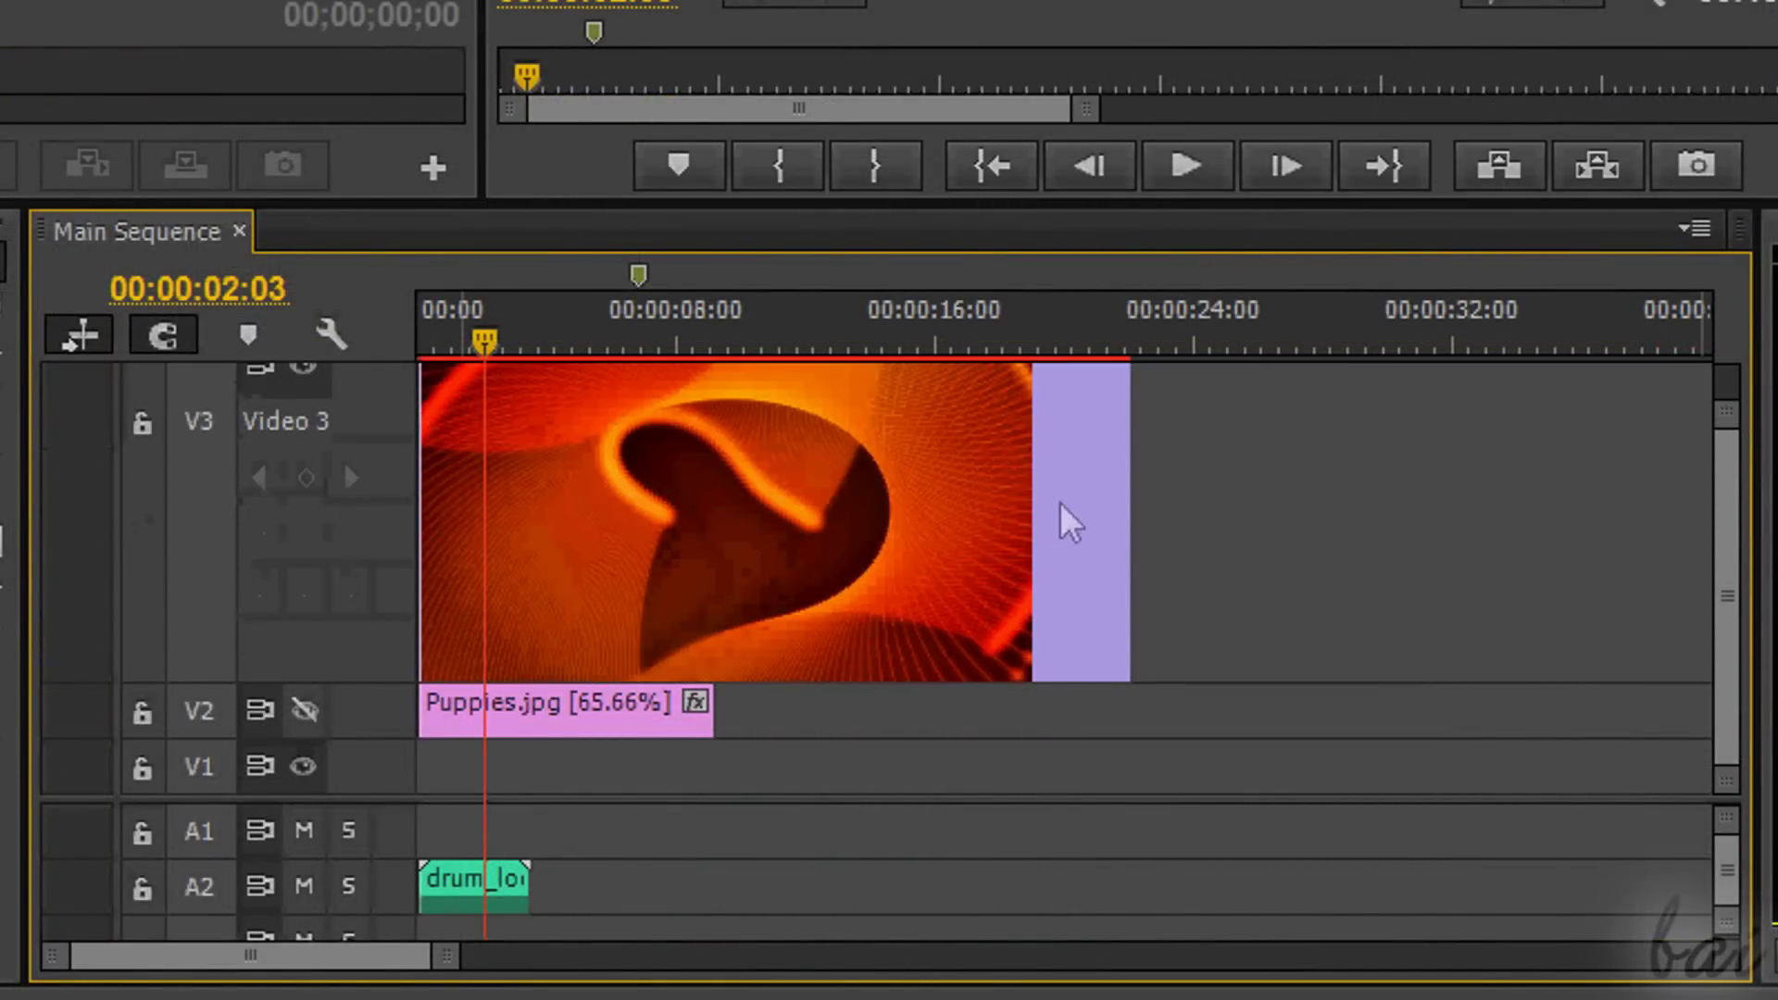
scroll(1713, 588, up, 2)
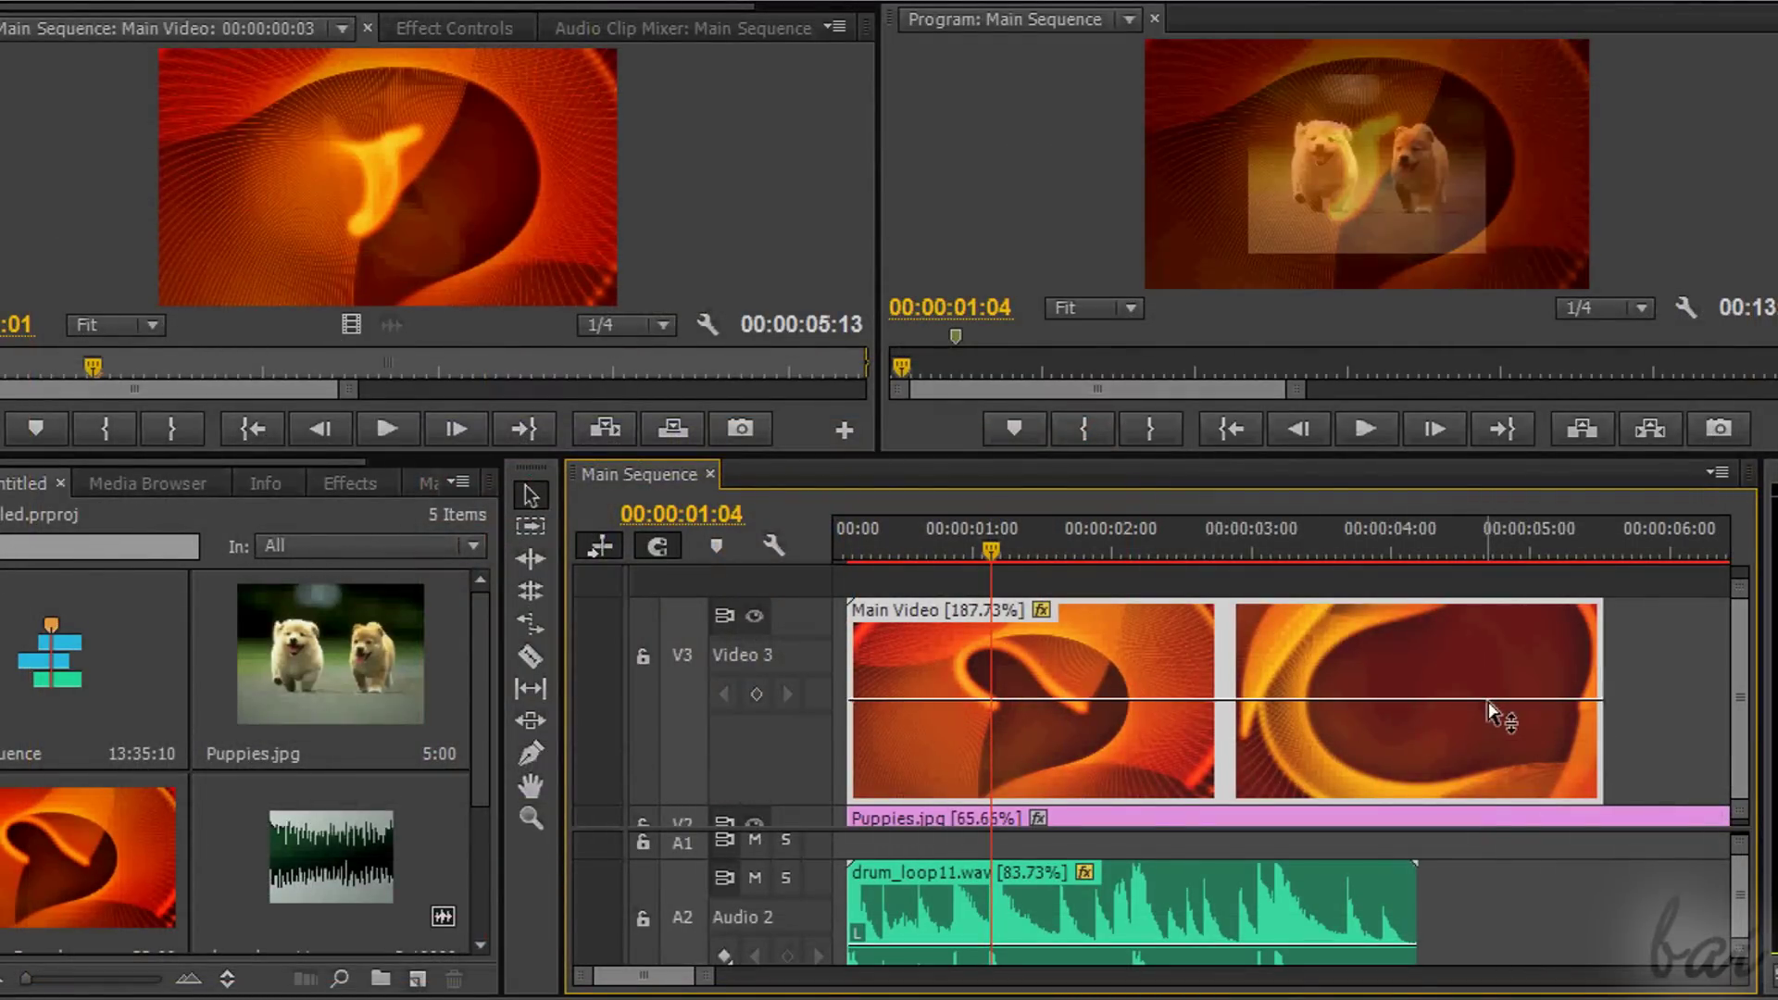
Set Main Video's opacity to about 76 and add a keyframe lowered to about 38.
drag(1491, 735, 1493, 741)
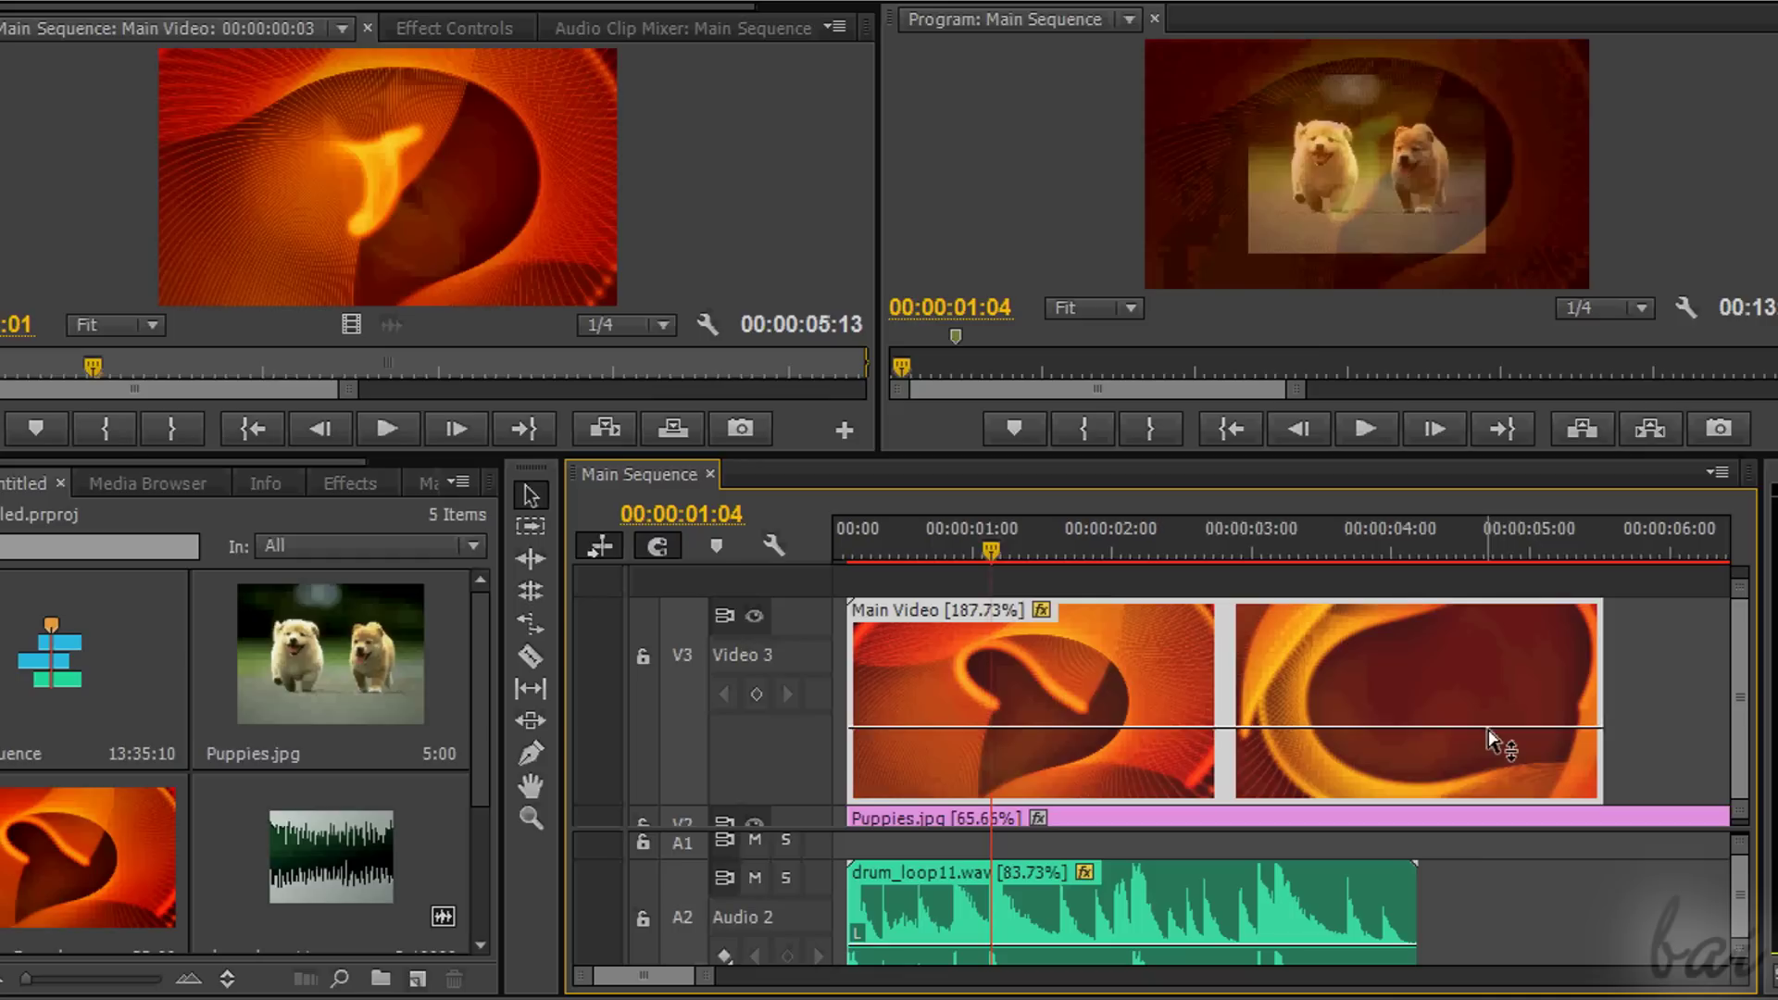
drag(1491, 704, 1490, 672)
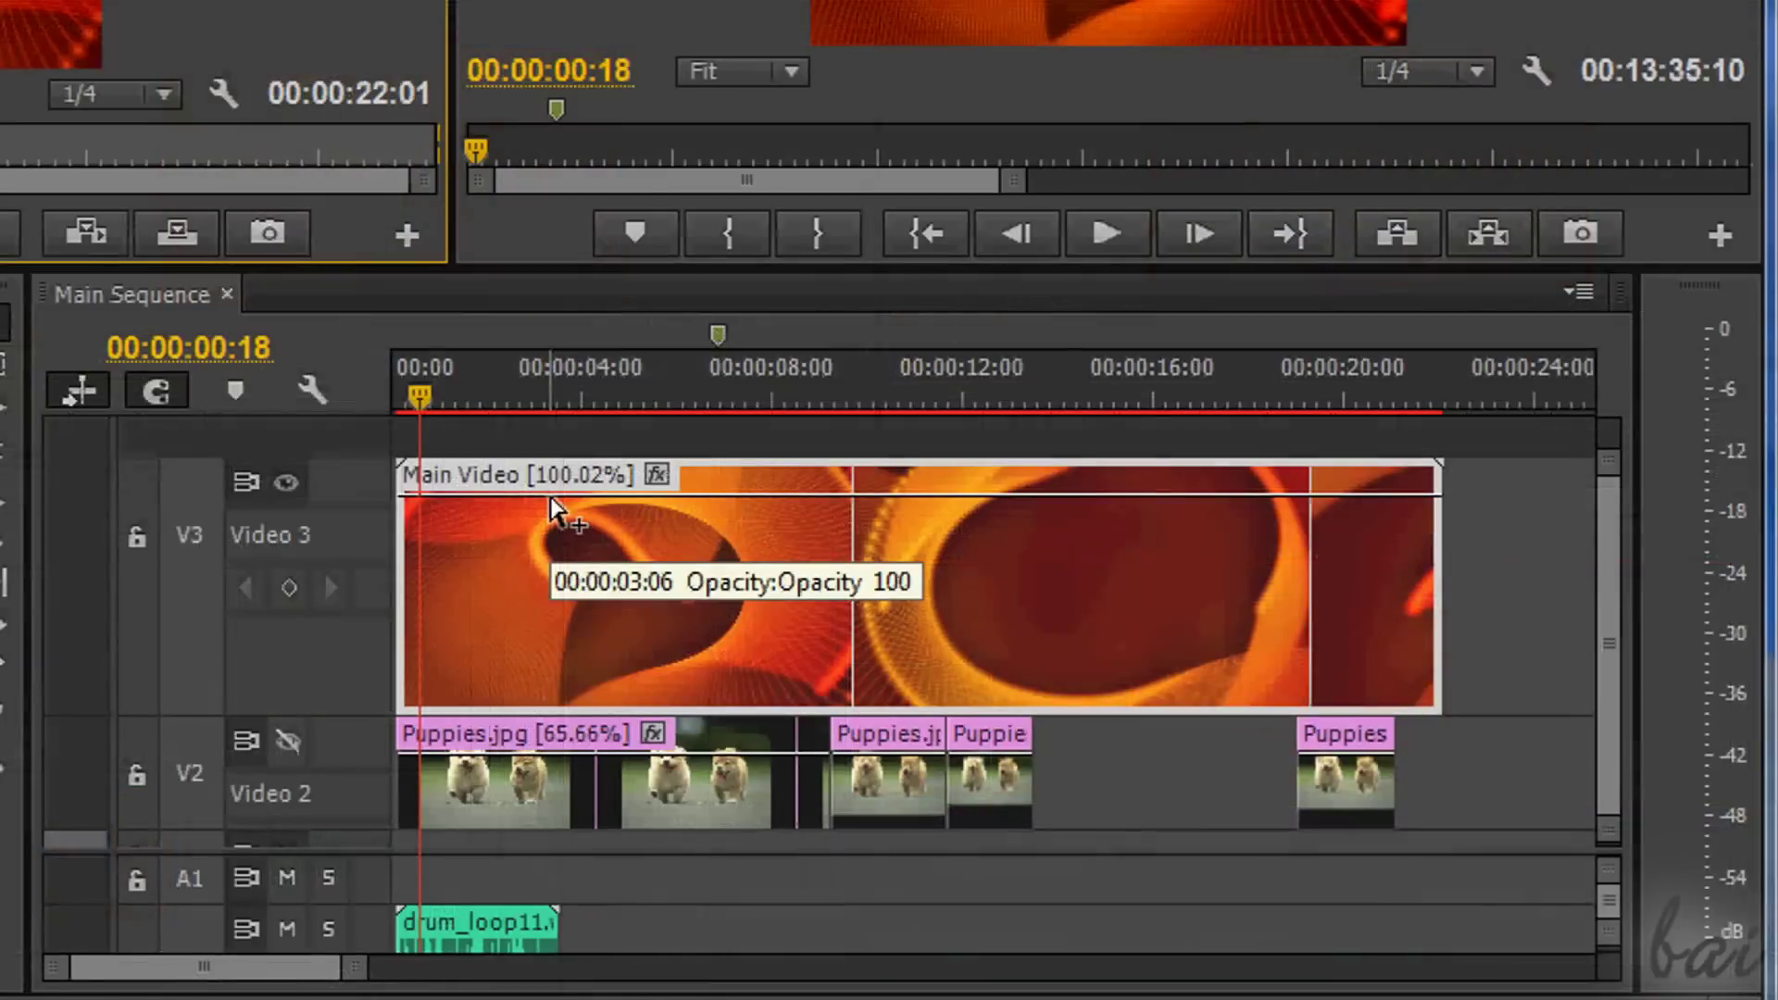
ctrl+click(549, 496)
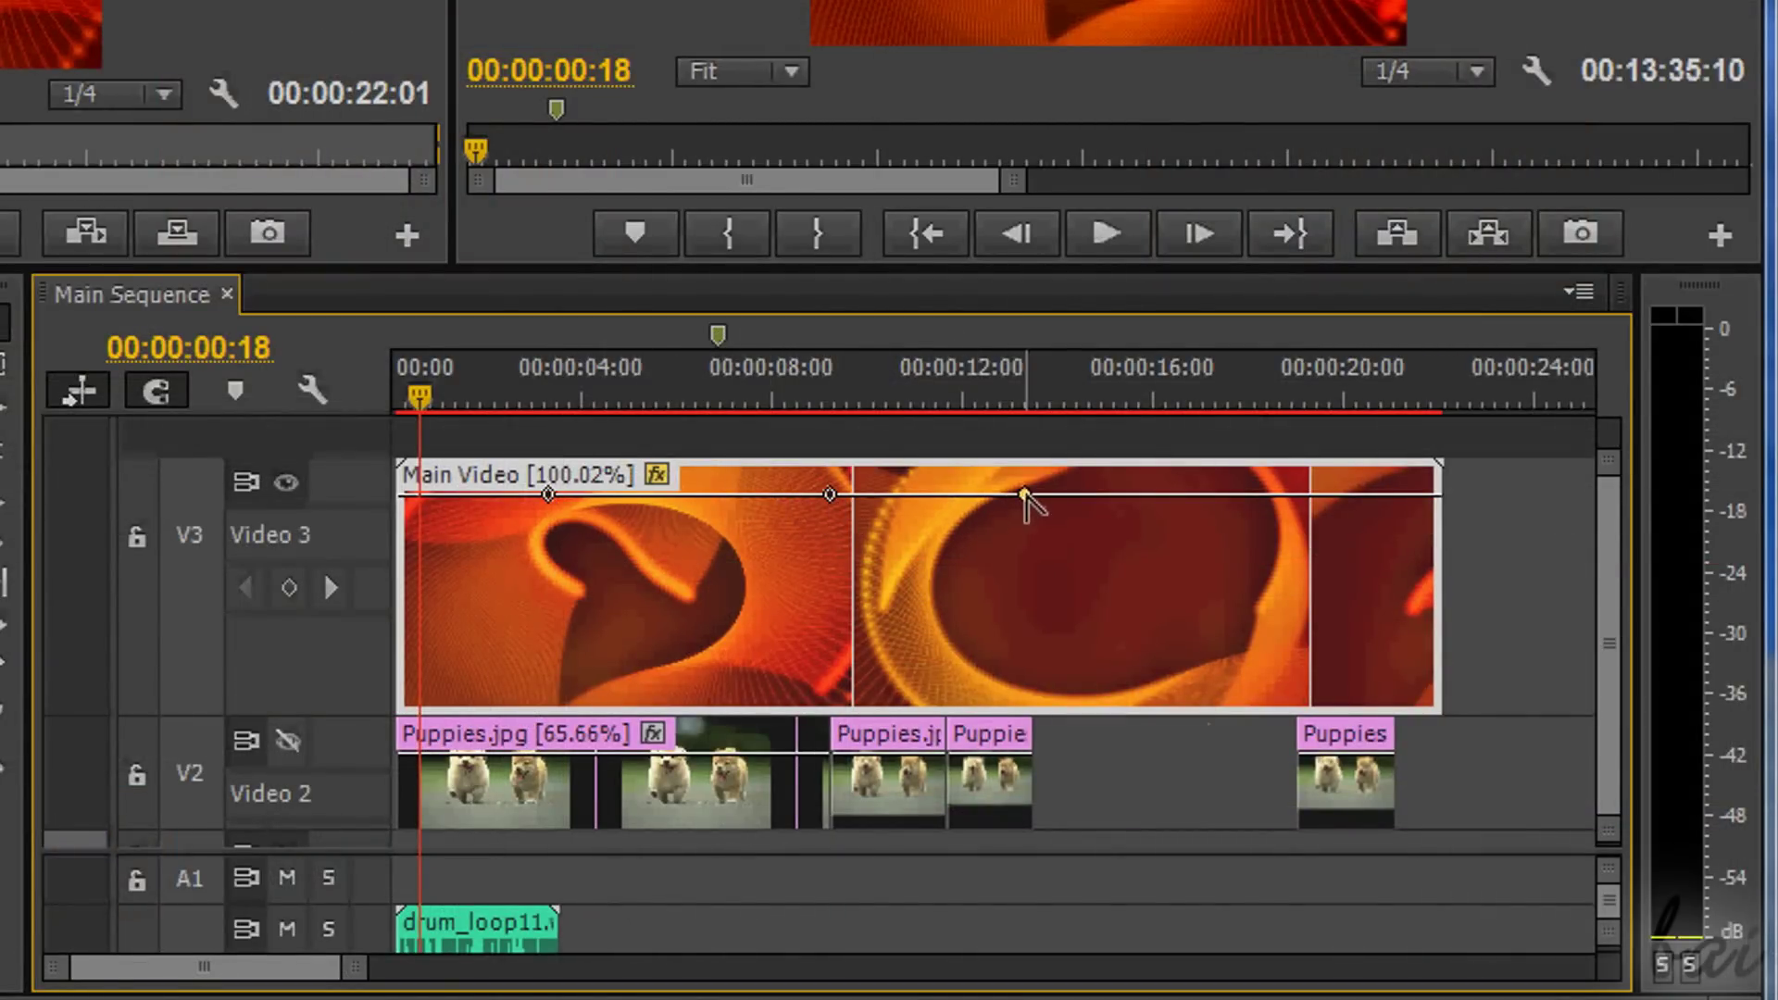
drag(549, 496, 516, 620)
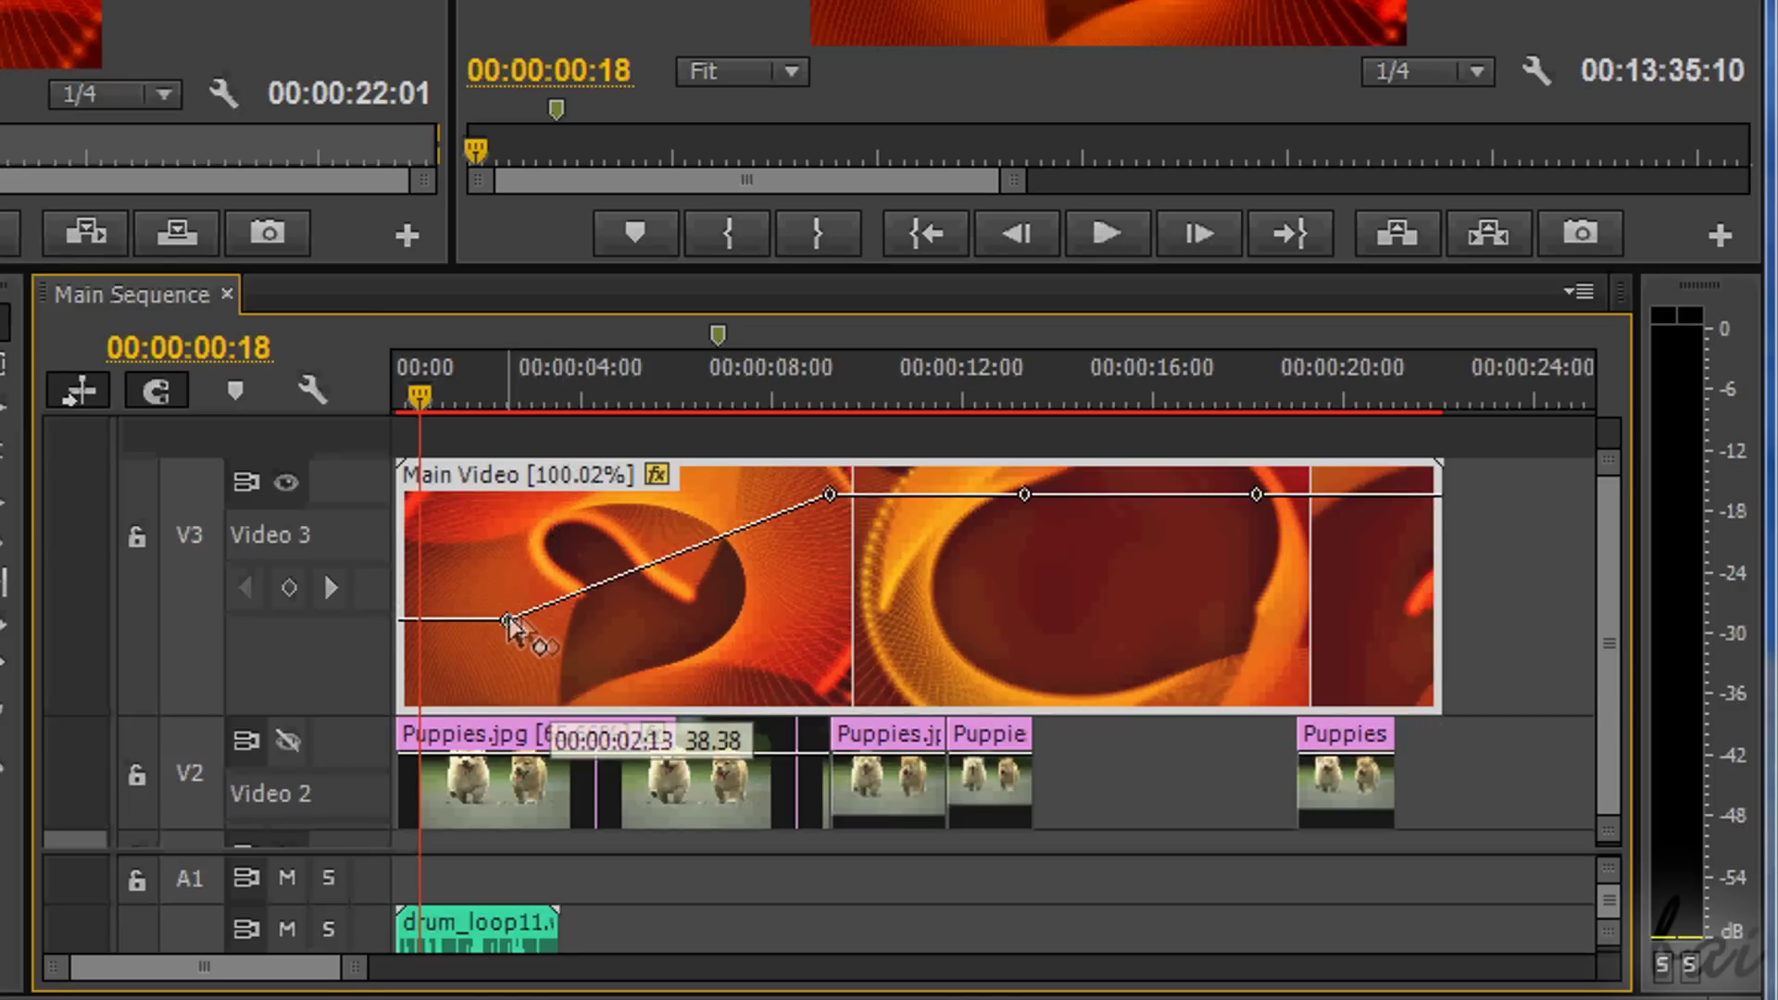
drag(509, 620, 507, 621)
Drop a later keyframe to 0 opacity, shift another earlier, preview, and change keyframe options.
drag(1025, 496, 1053, 699)
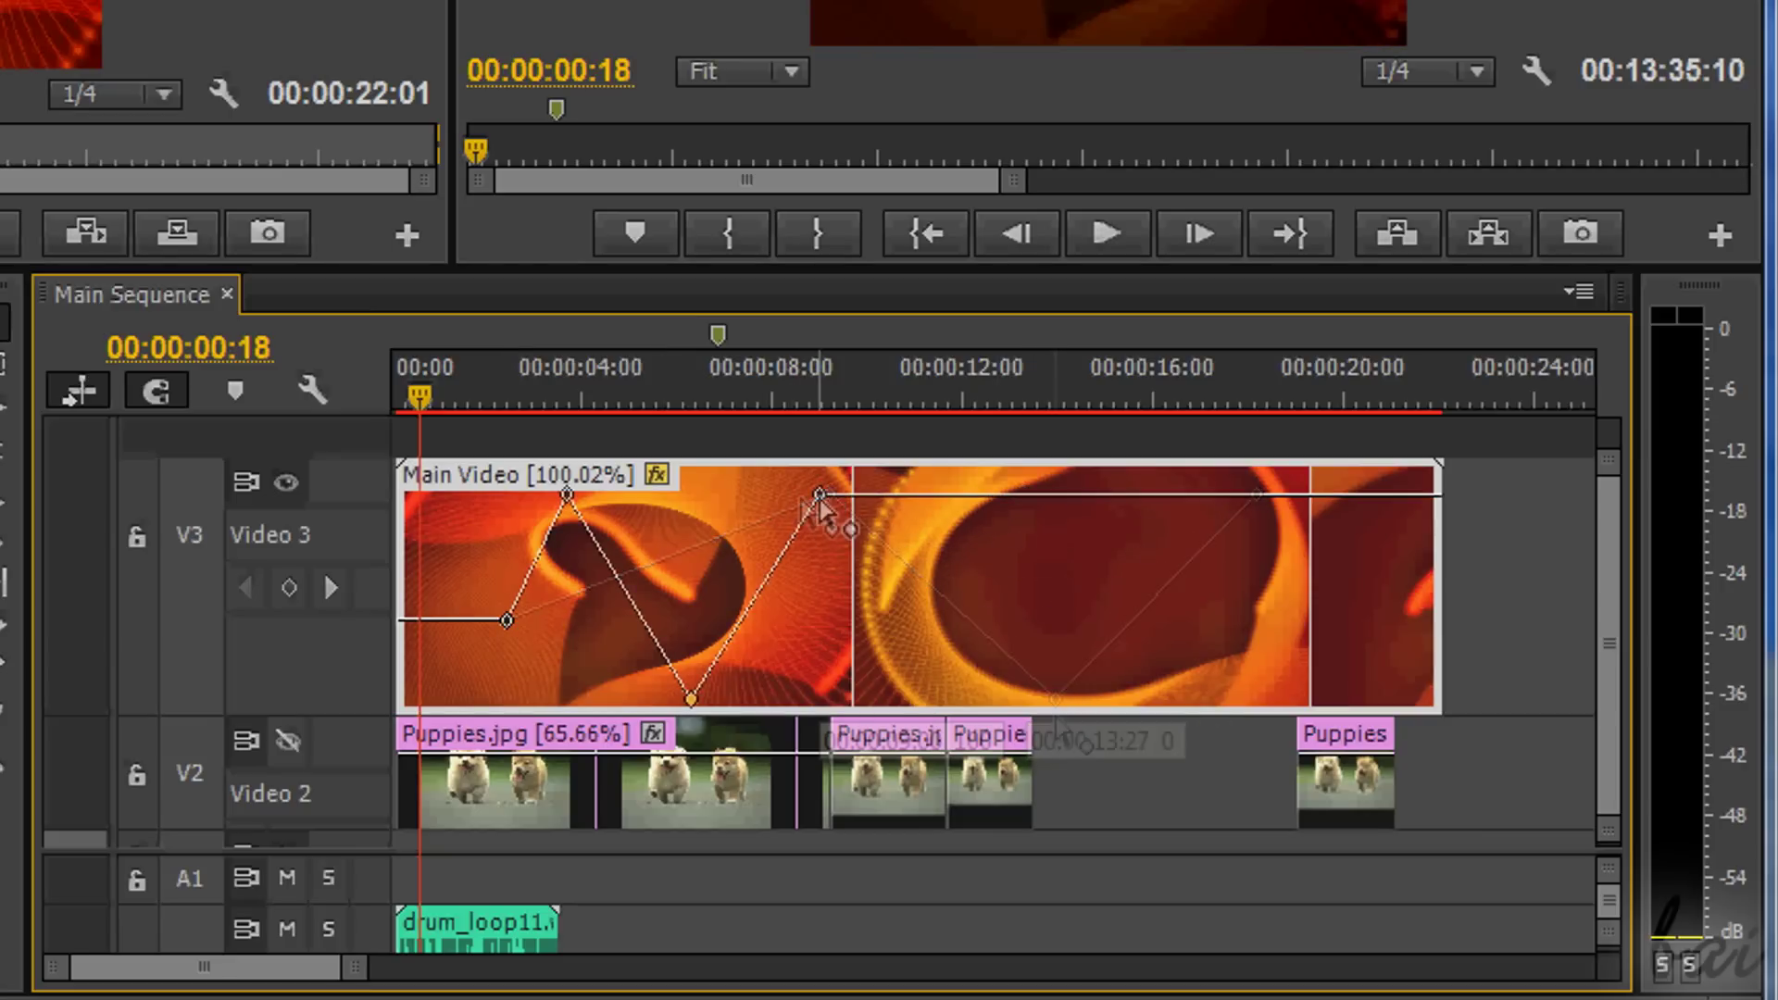
drag(819, 495, 778, 496)
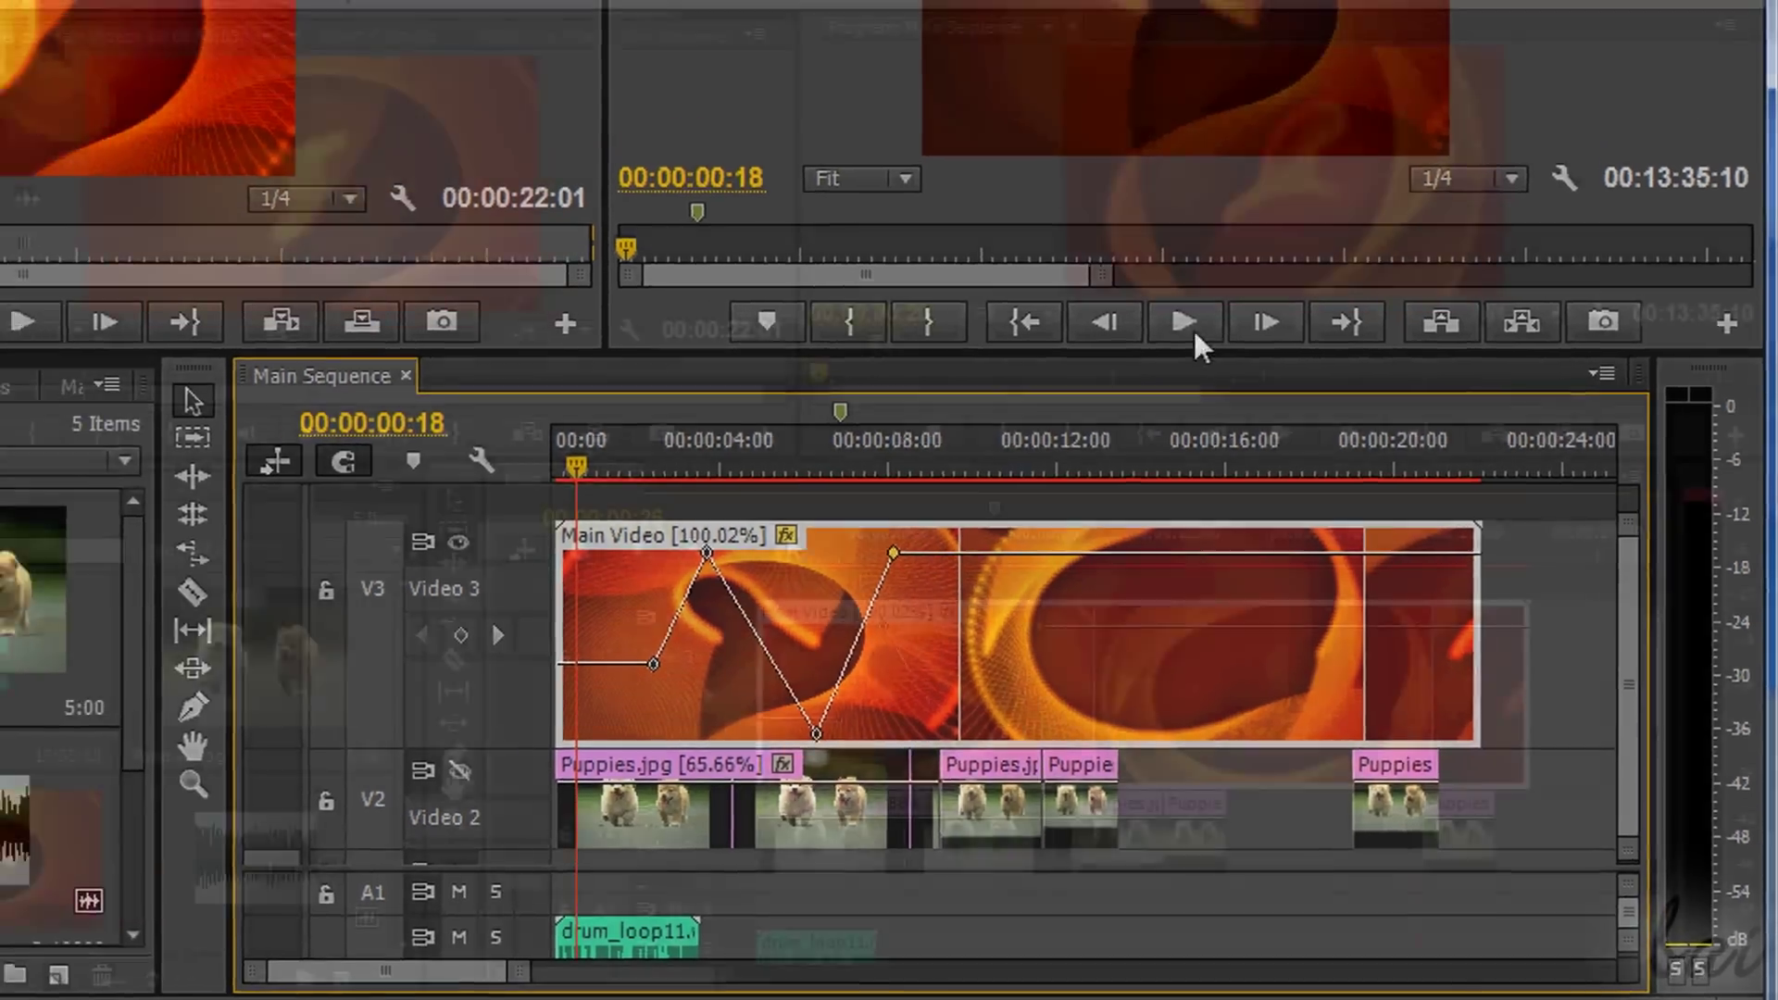
click(1281, 436)
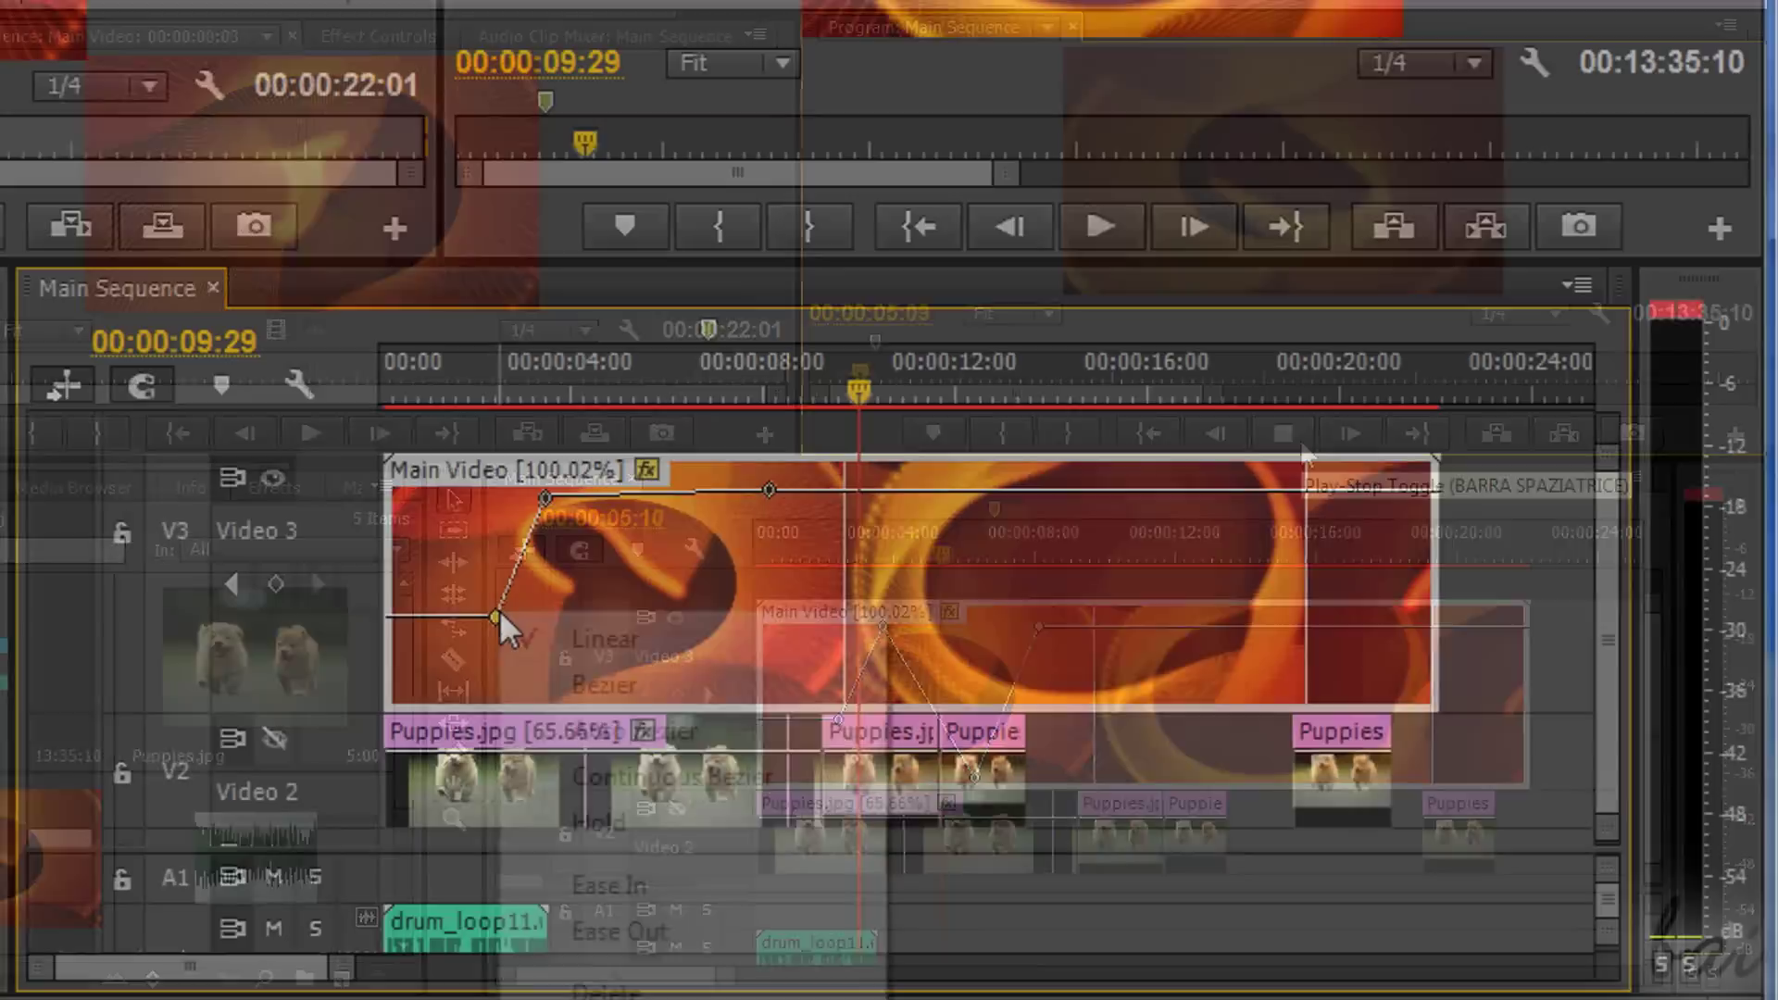
right_click(500, 611)
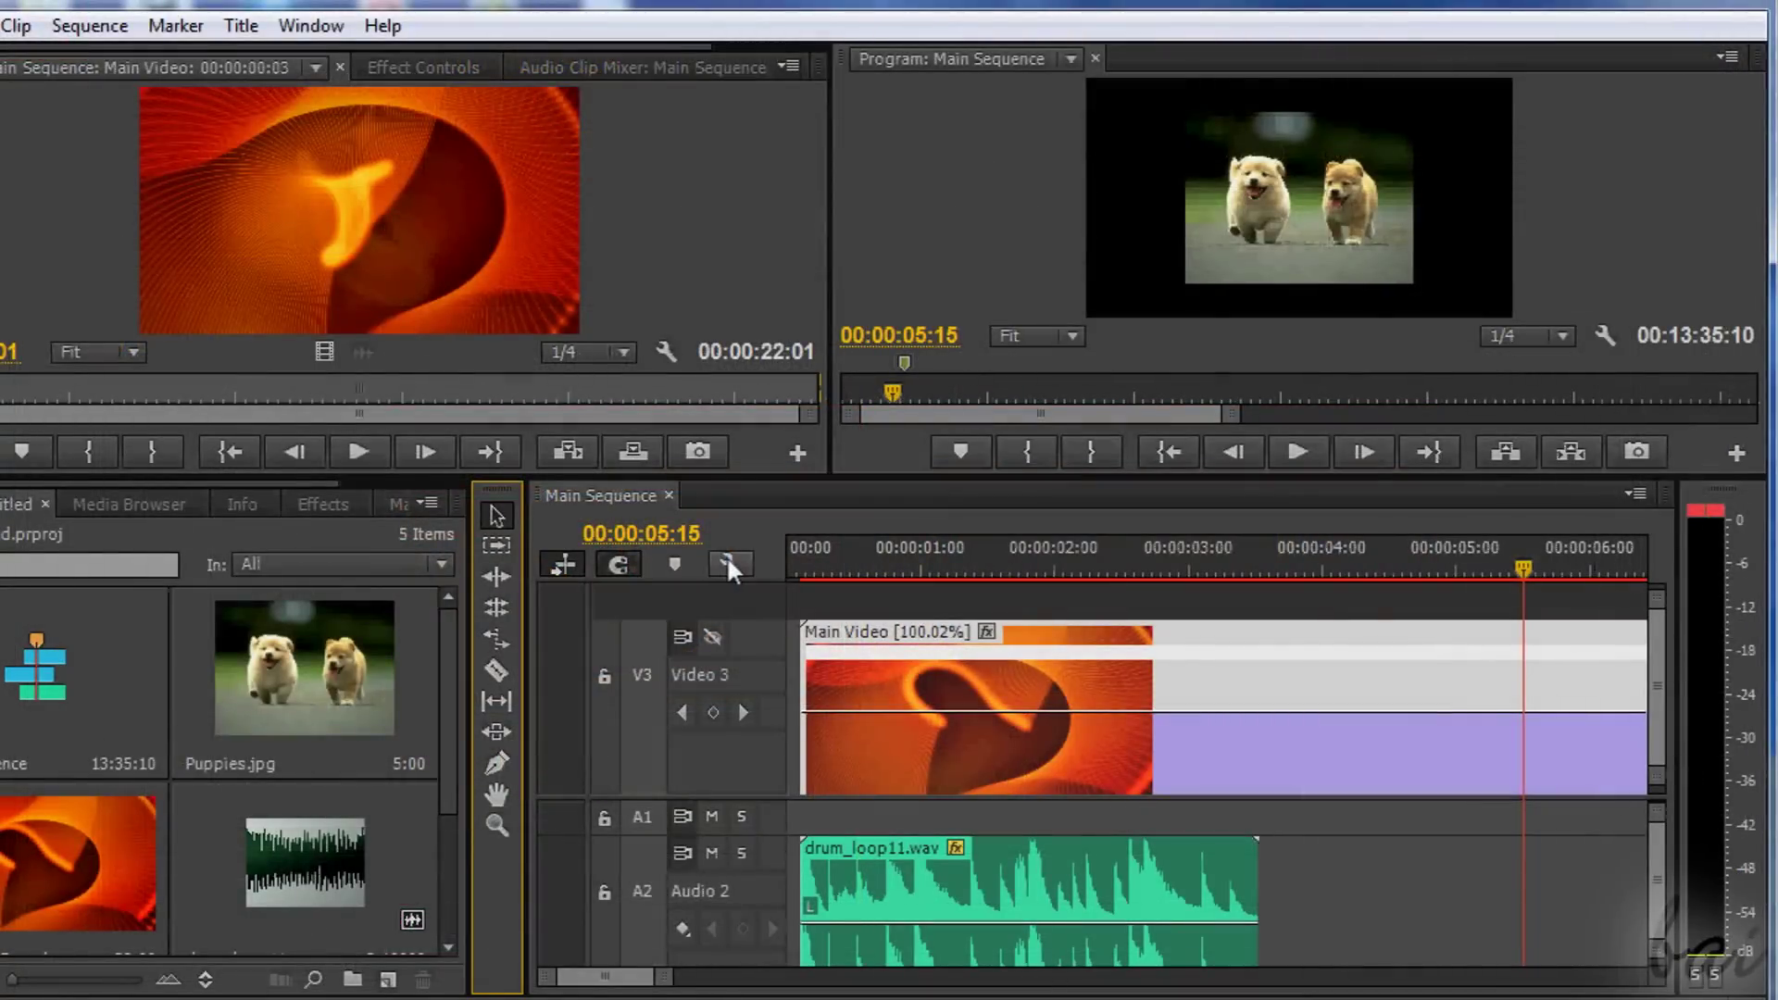
click(728, 561)
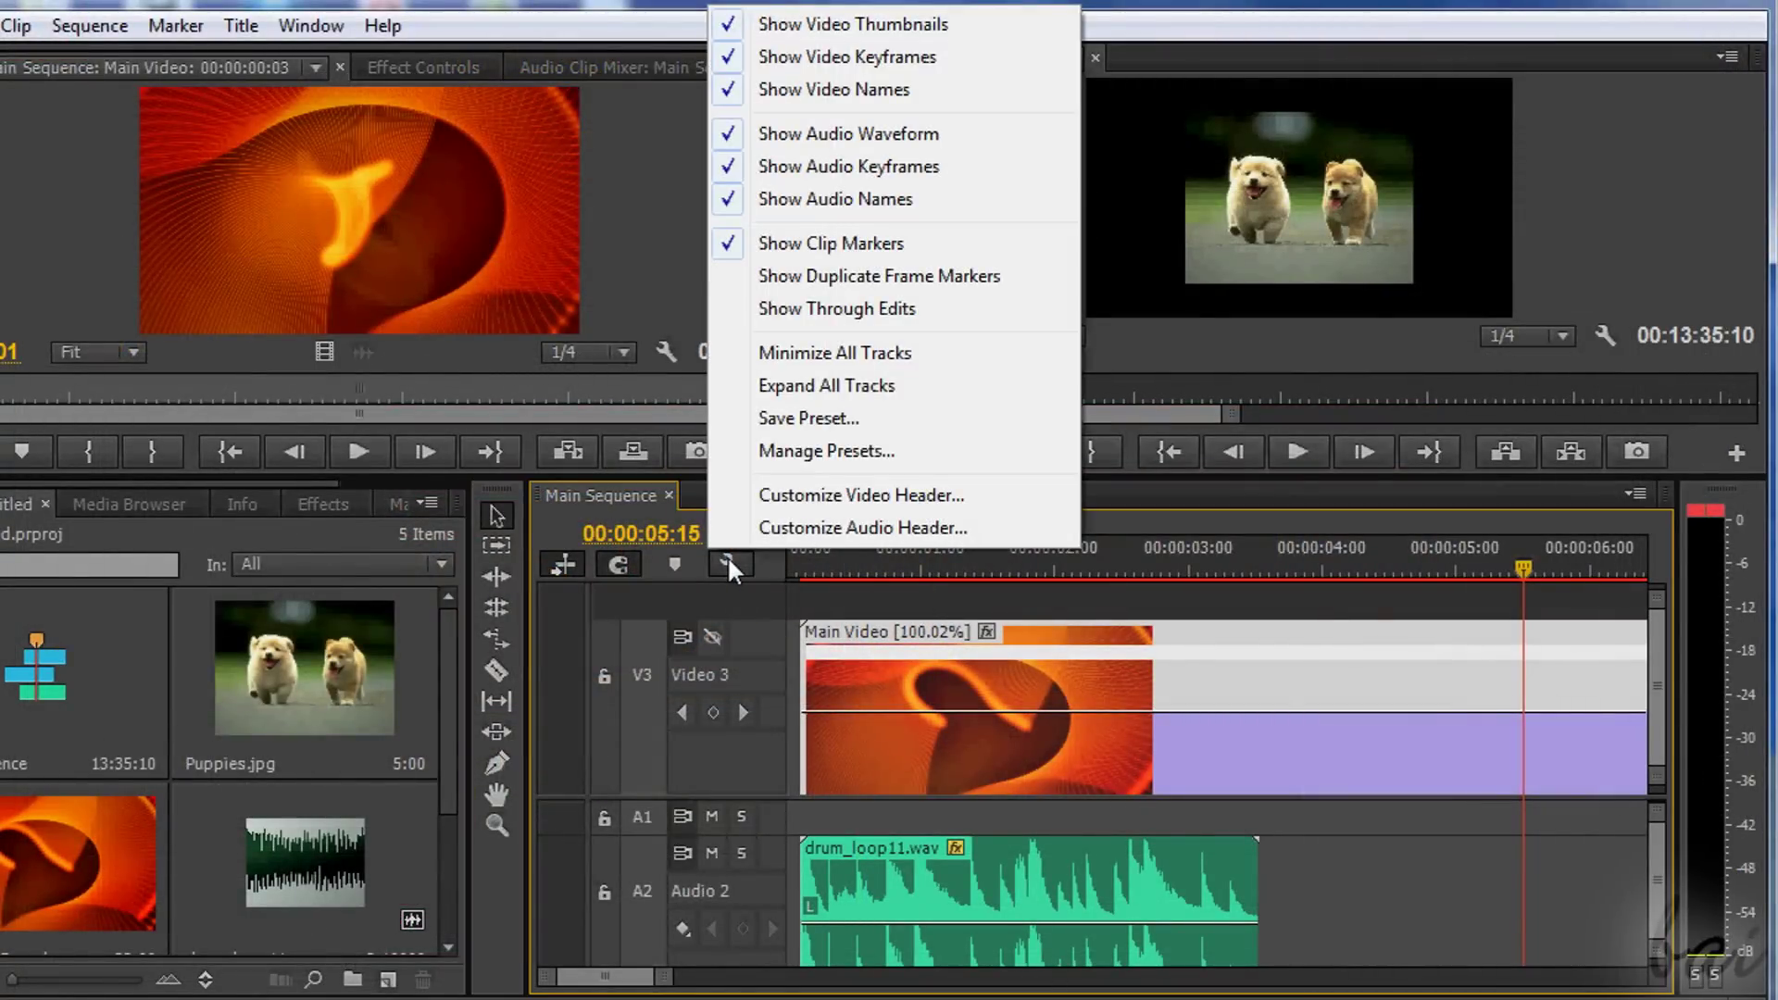
Toggle off waveforms and thumbnails, then switch Main Sequence to Continuous Video Thumbnails.
click(848, 134)
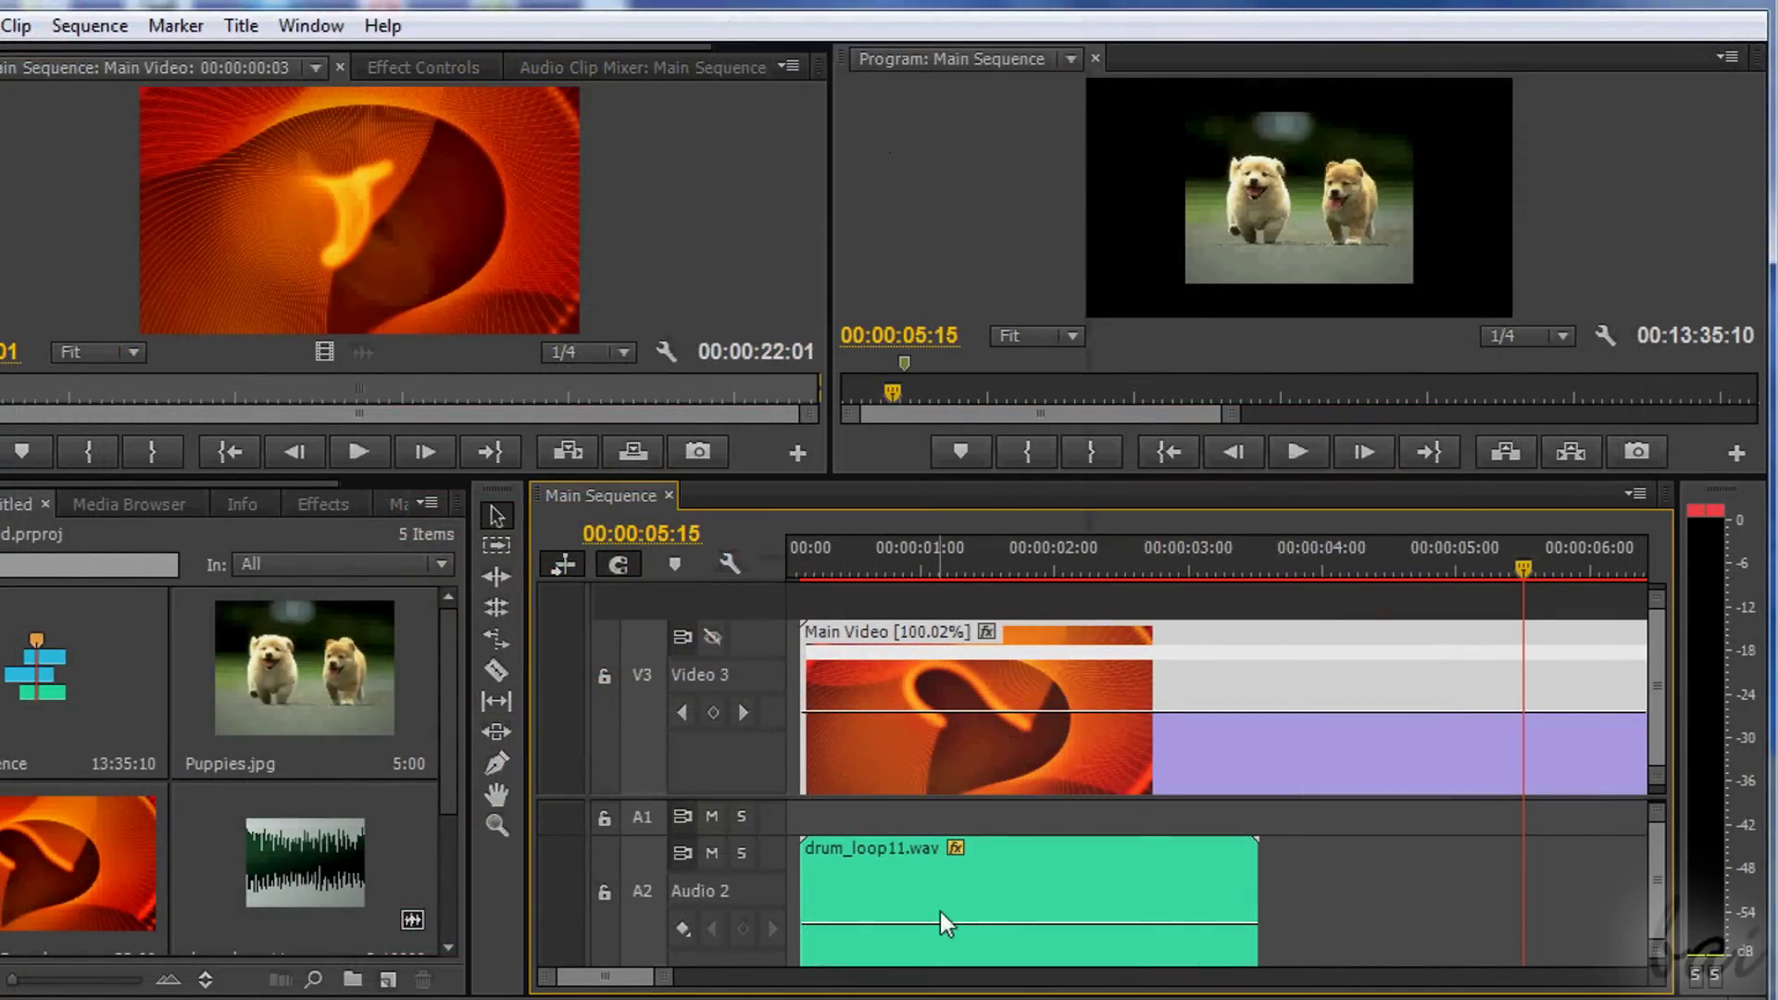
click(728, 563)
click(857, 24)
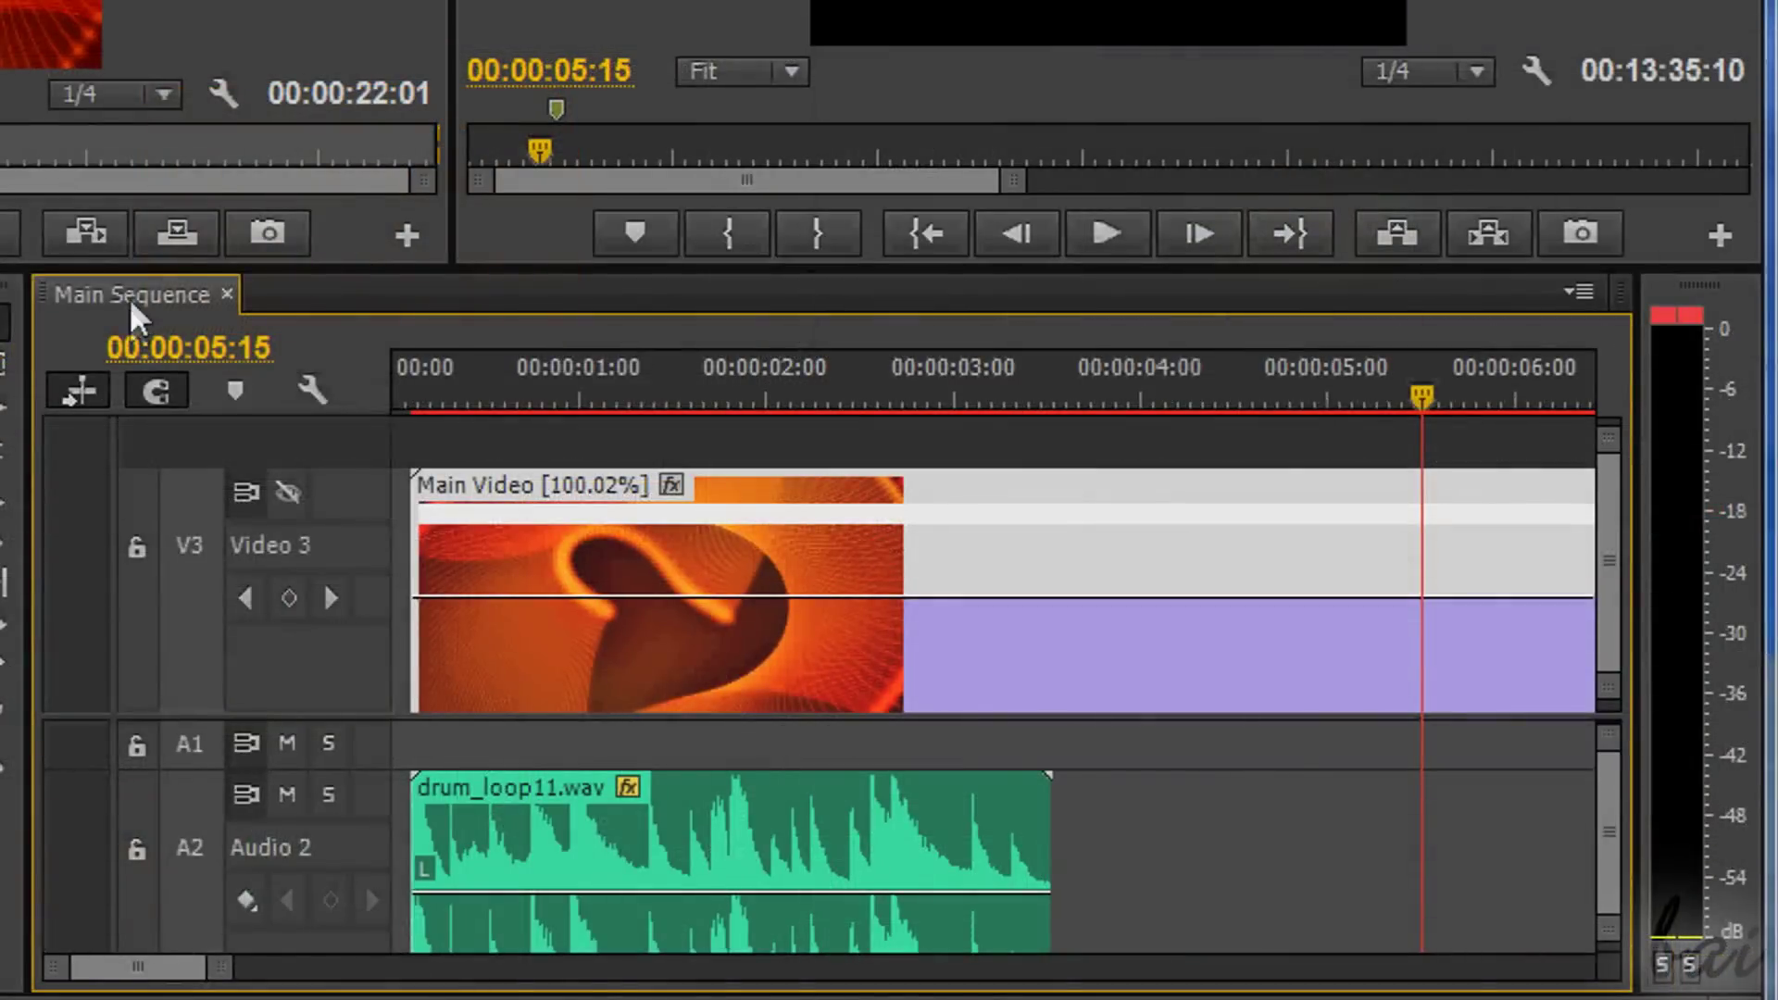
right_click(129, 298)
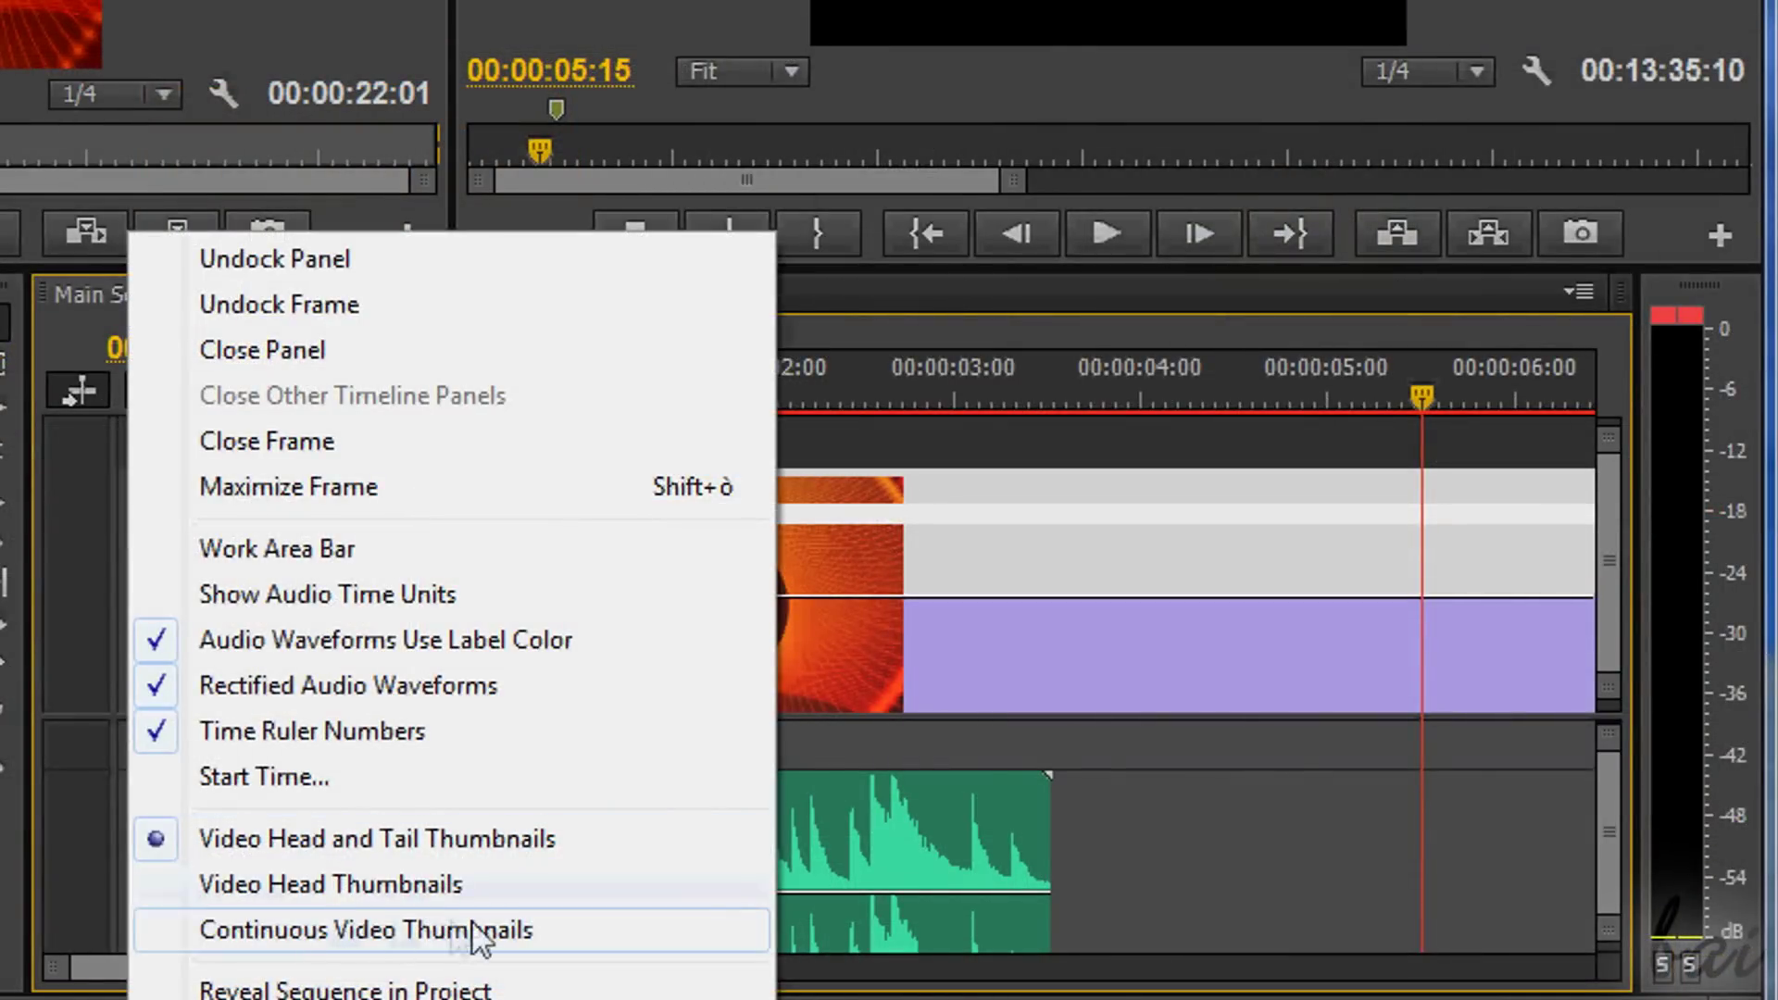
click(364, 937)
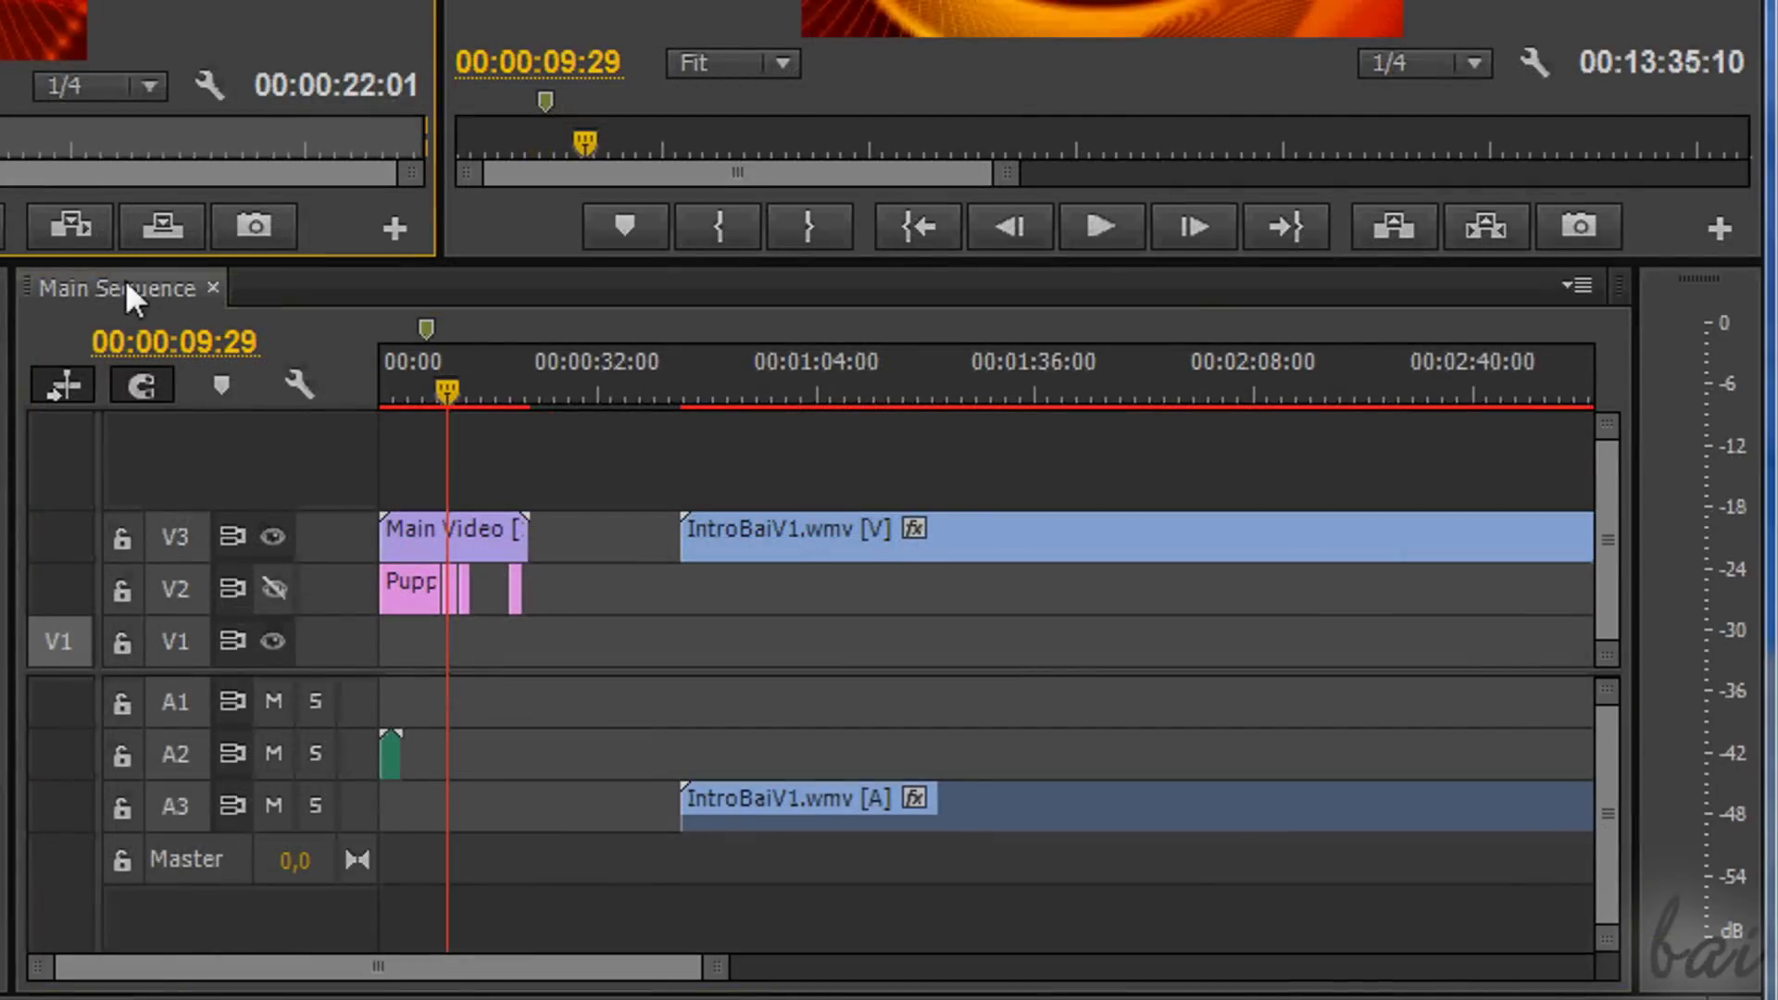
click(131, 289)
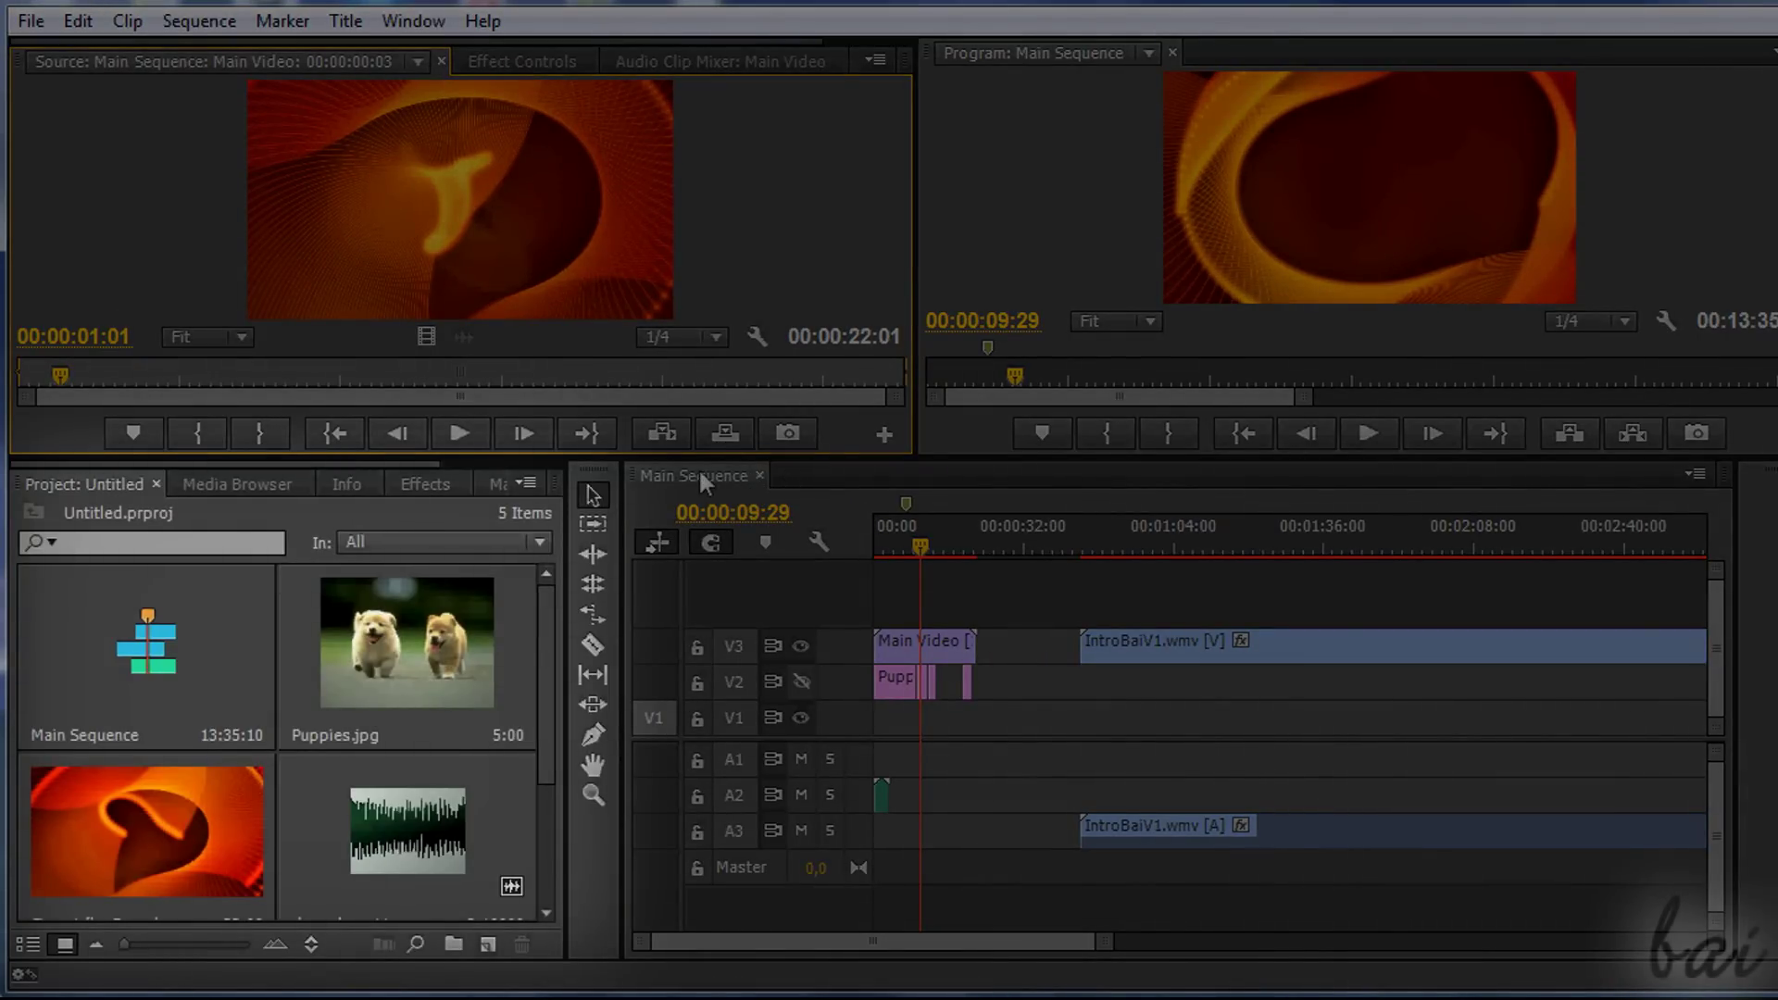
Open Export Settings for the active Main Sequence via File > Export > Media.
click(701, 476)
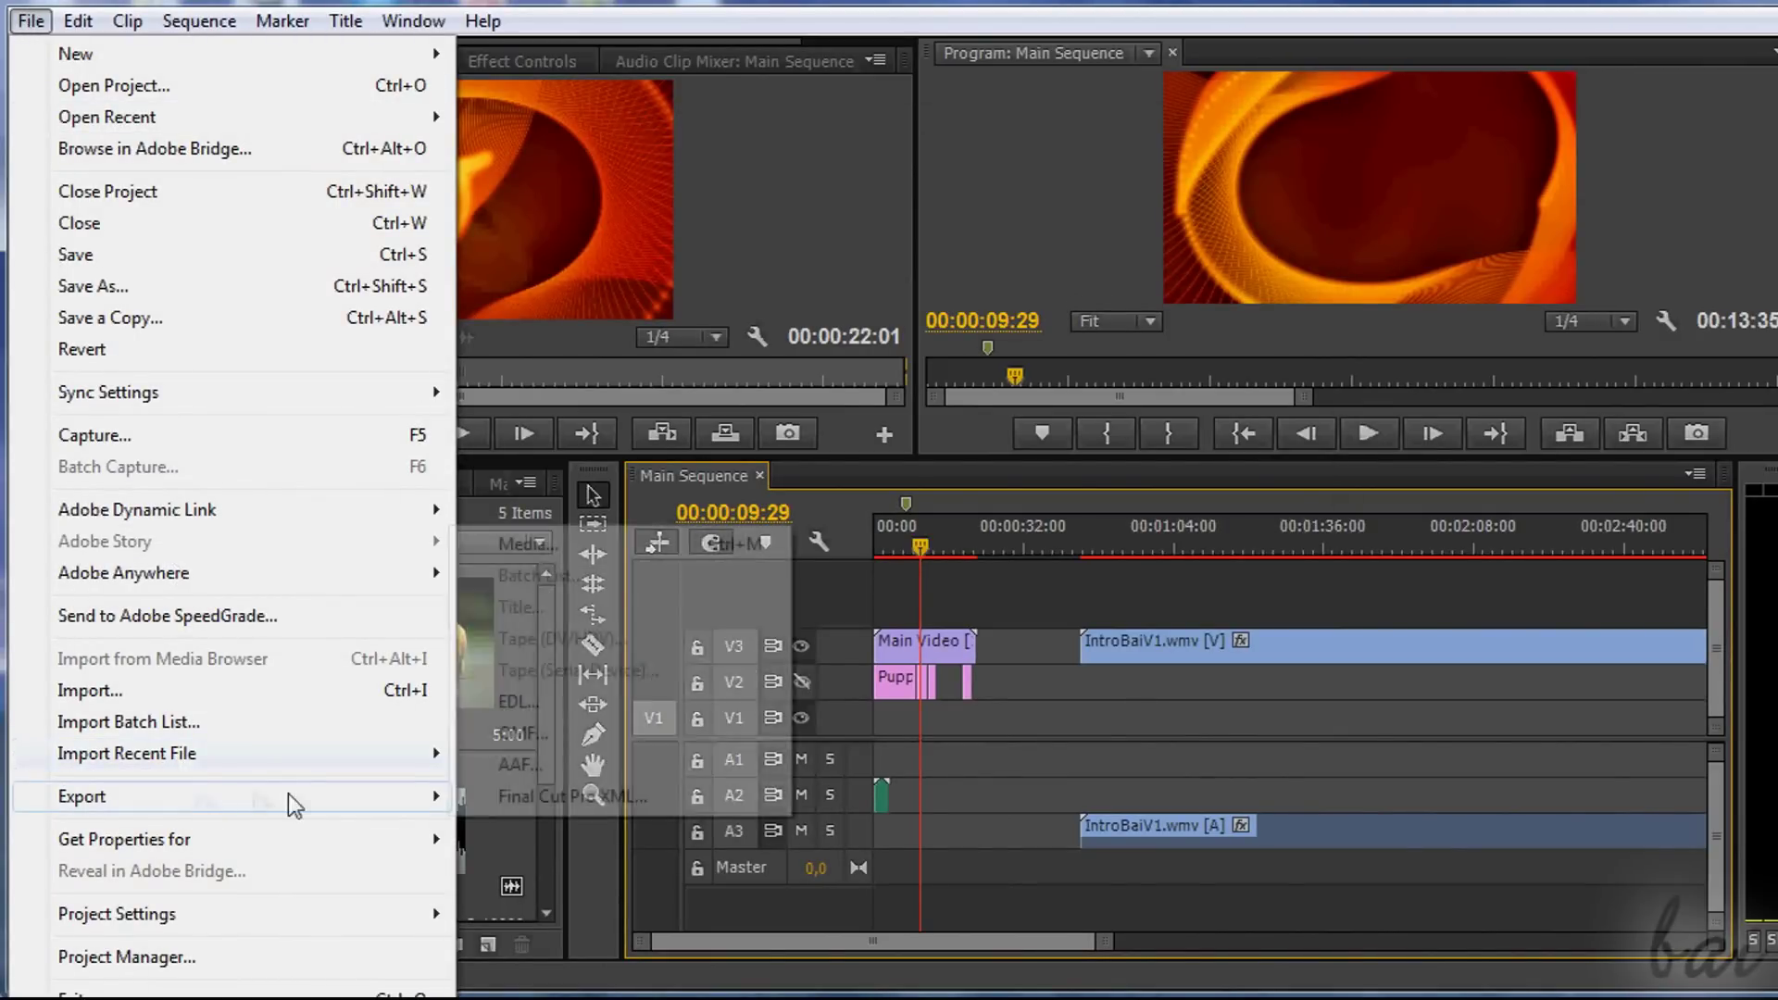
mouse_move(82, 796)
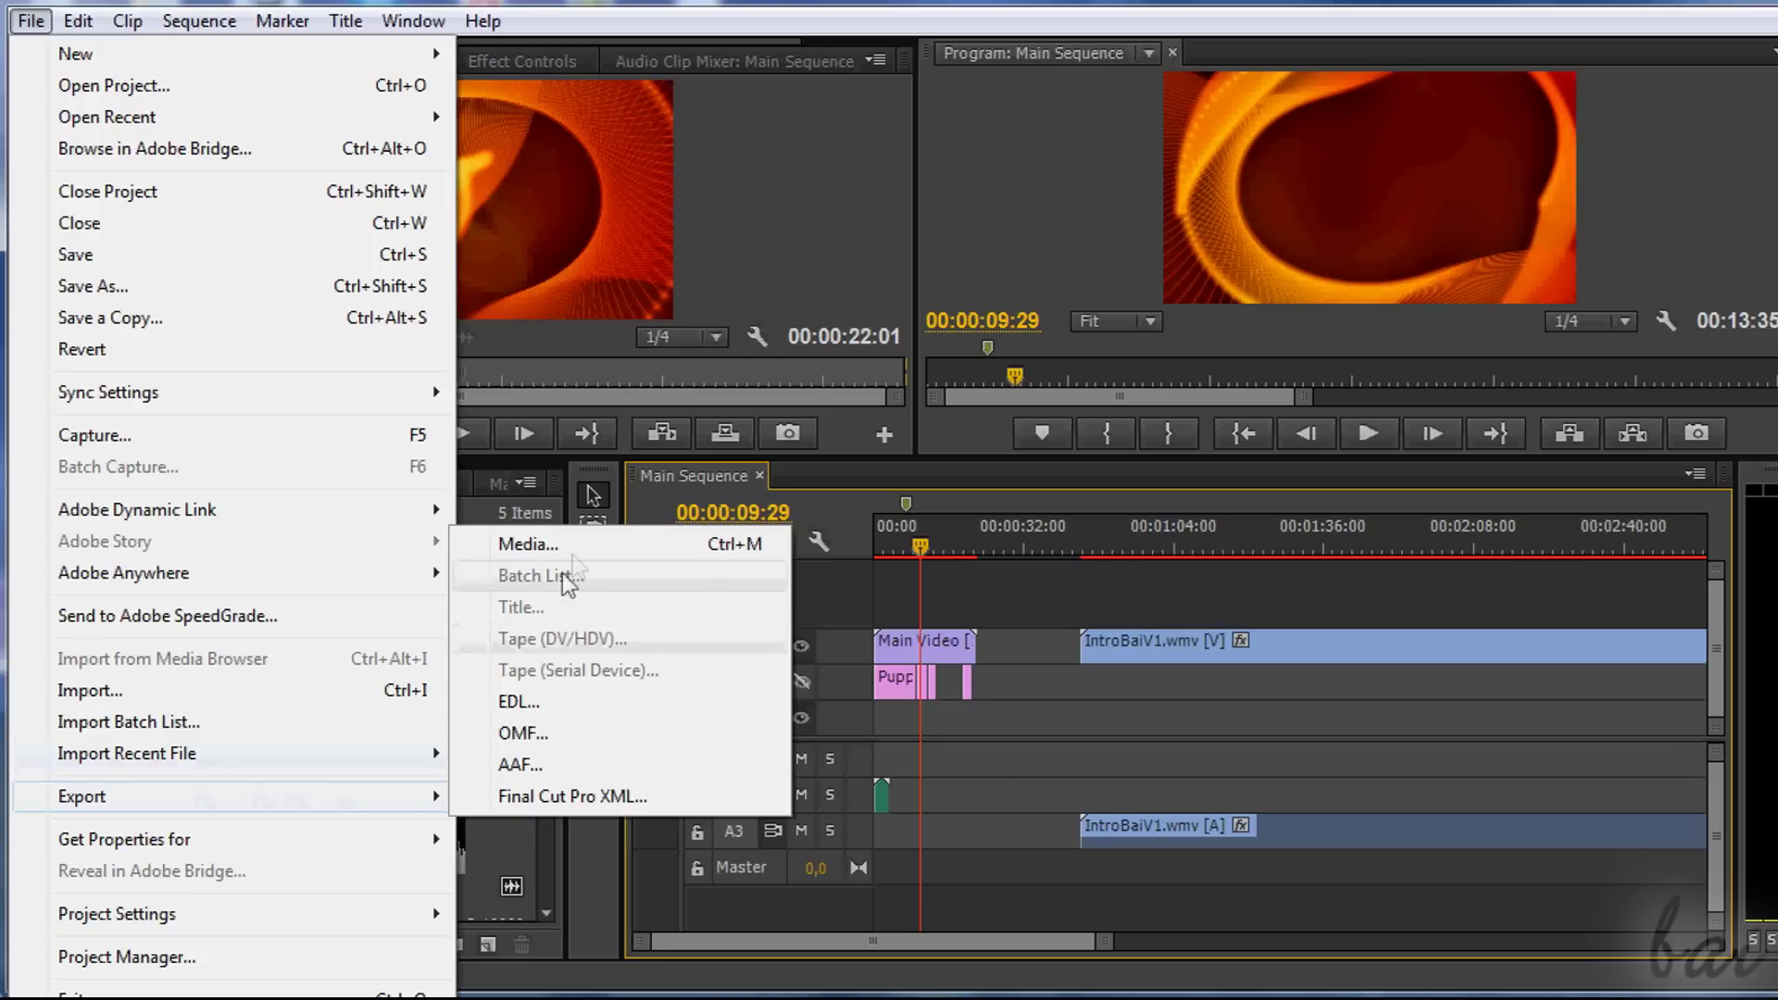
click(573, 552)
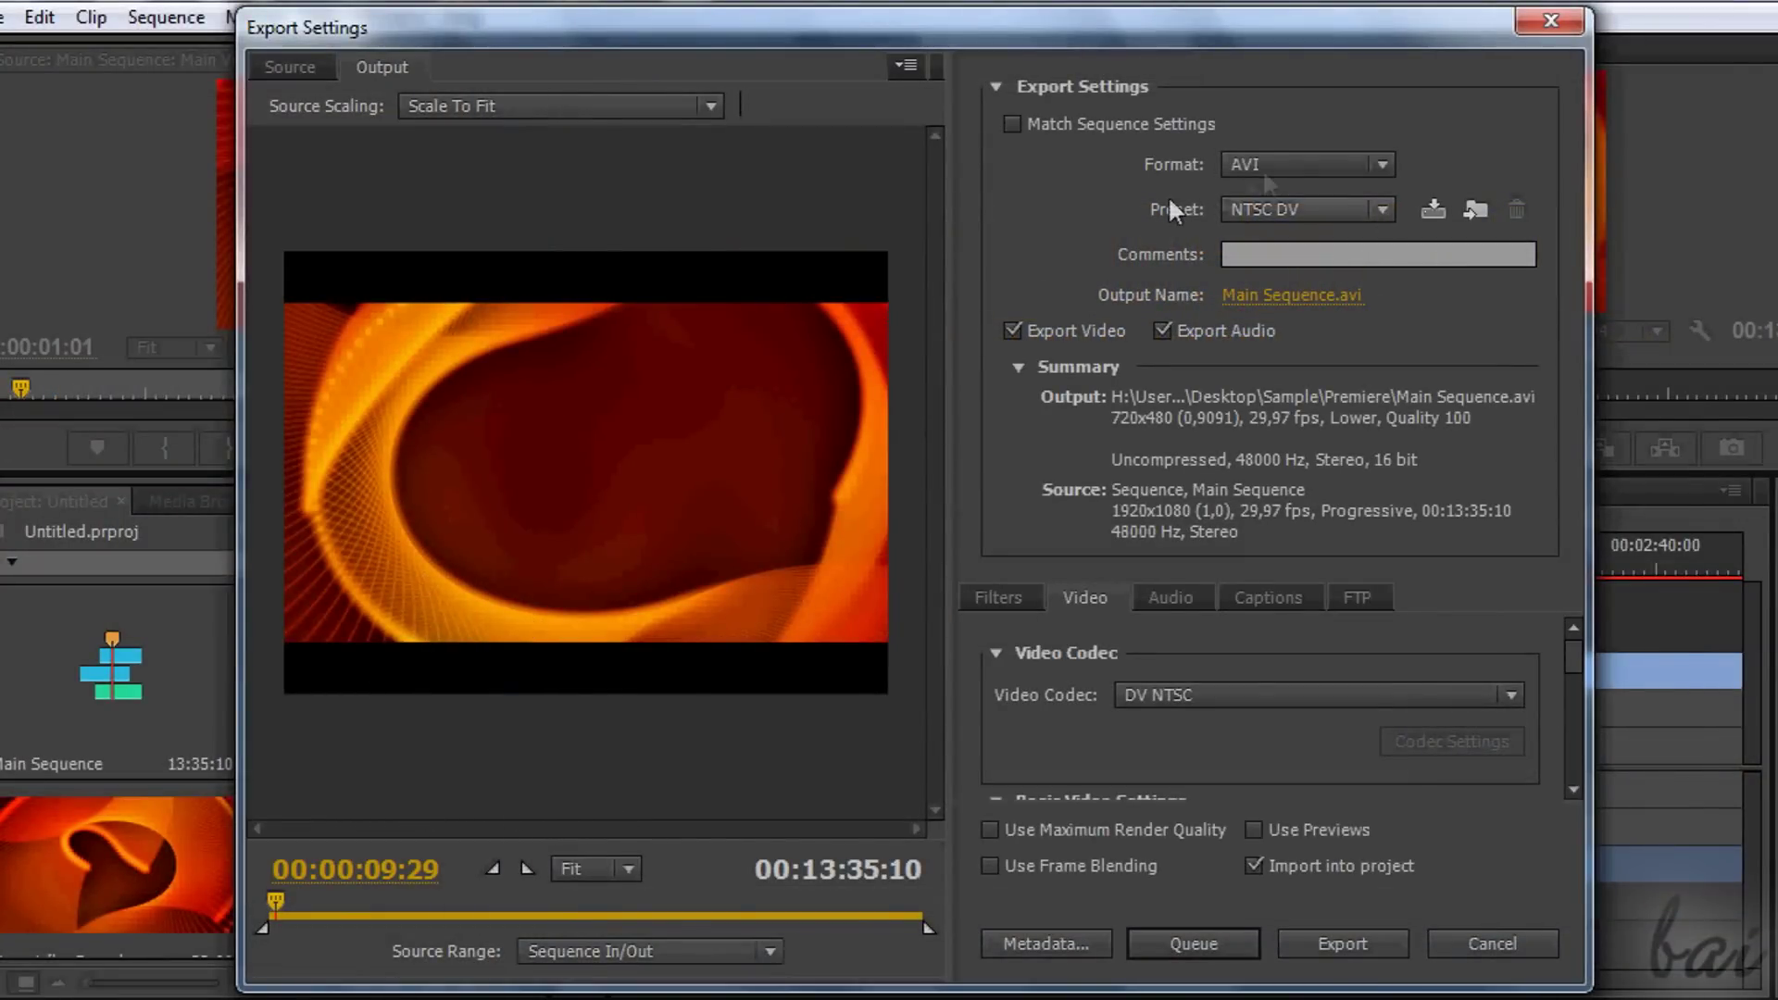
click(1293, 164)
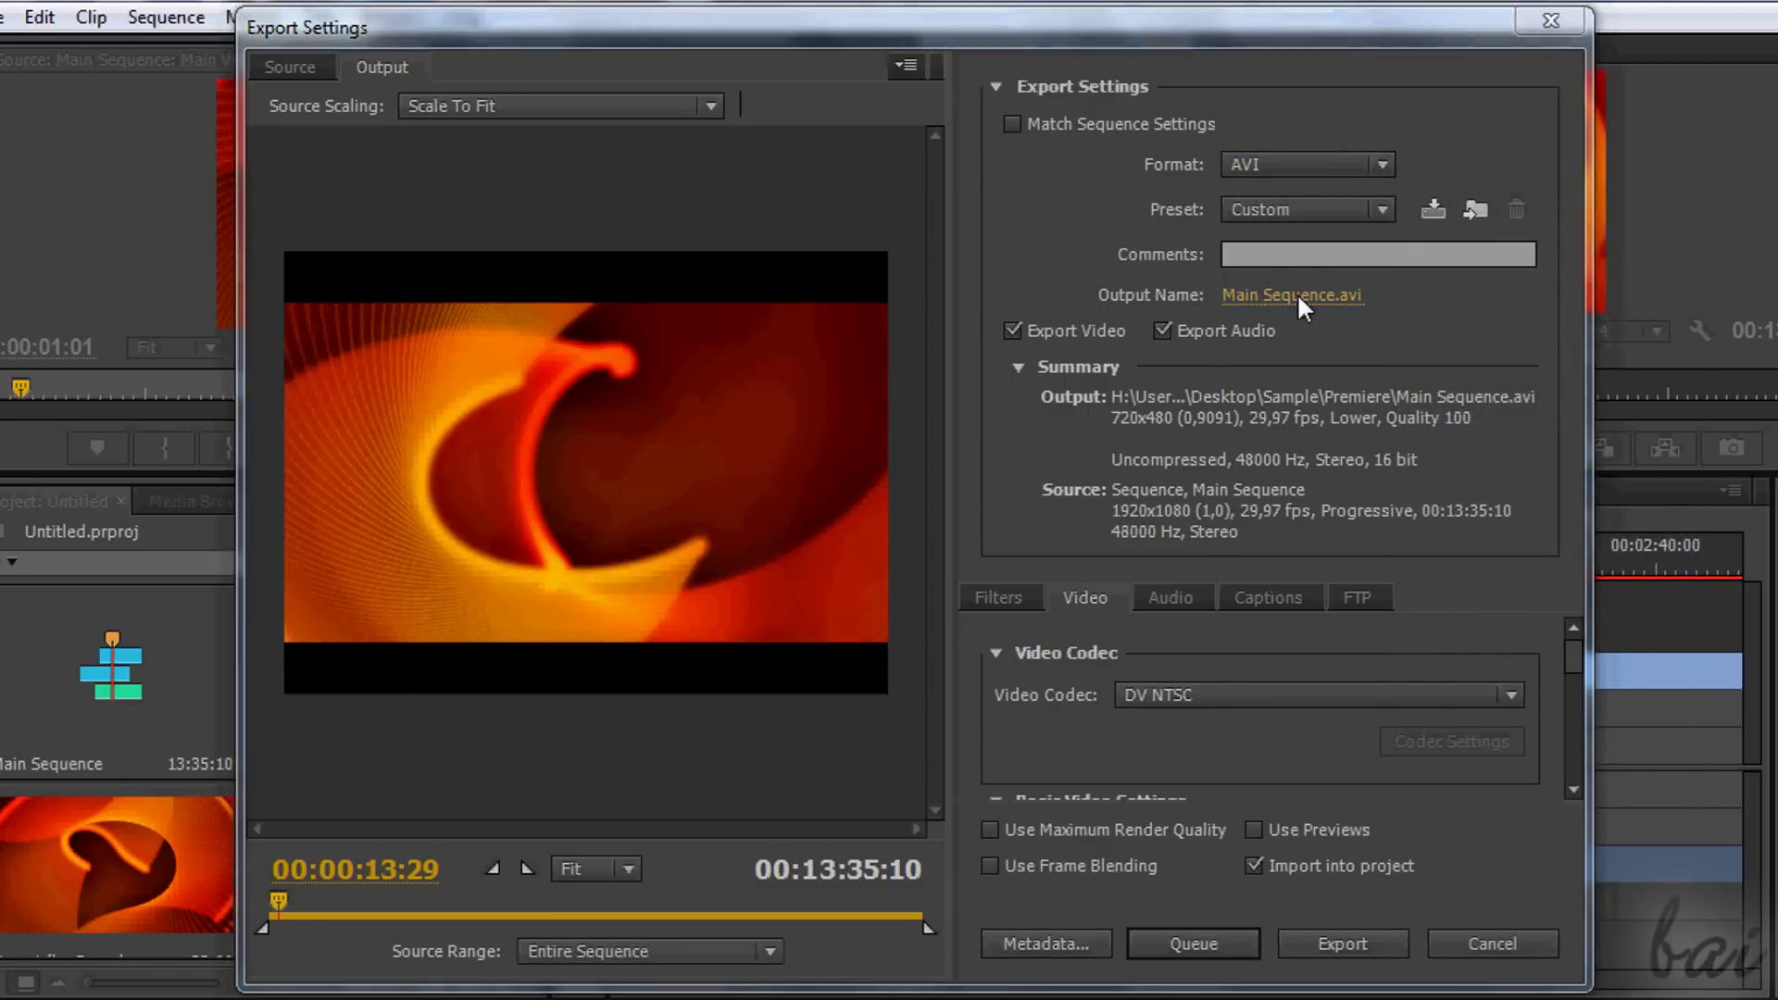
Set the export output location and Source Range to Entire Sequence, scrubbing the preview.
click(1295, 295)
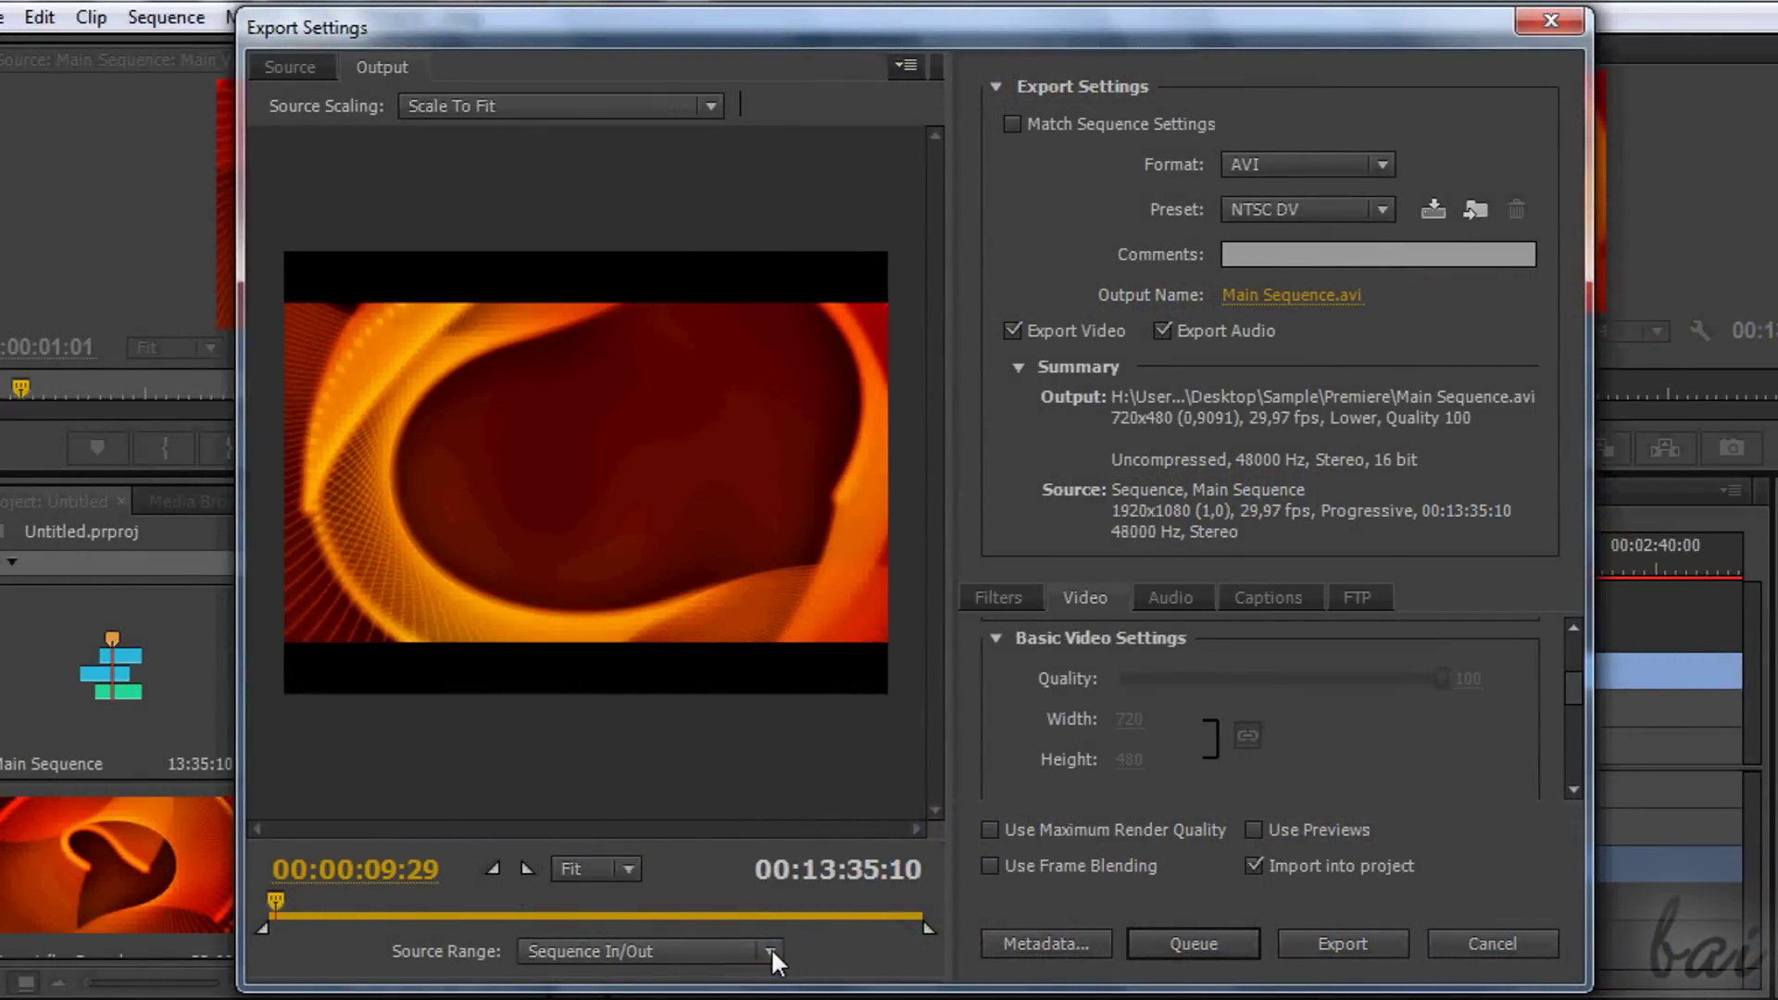
click(770, 947)
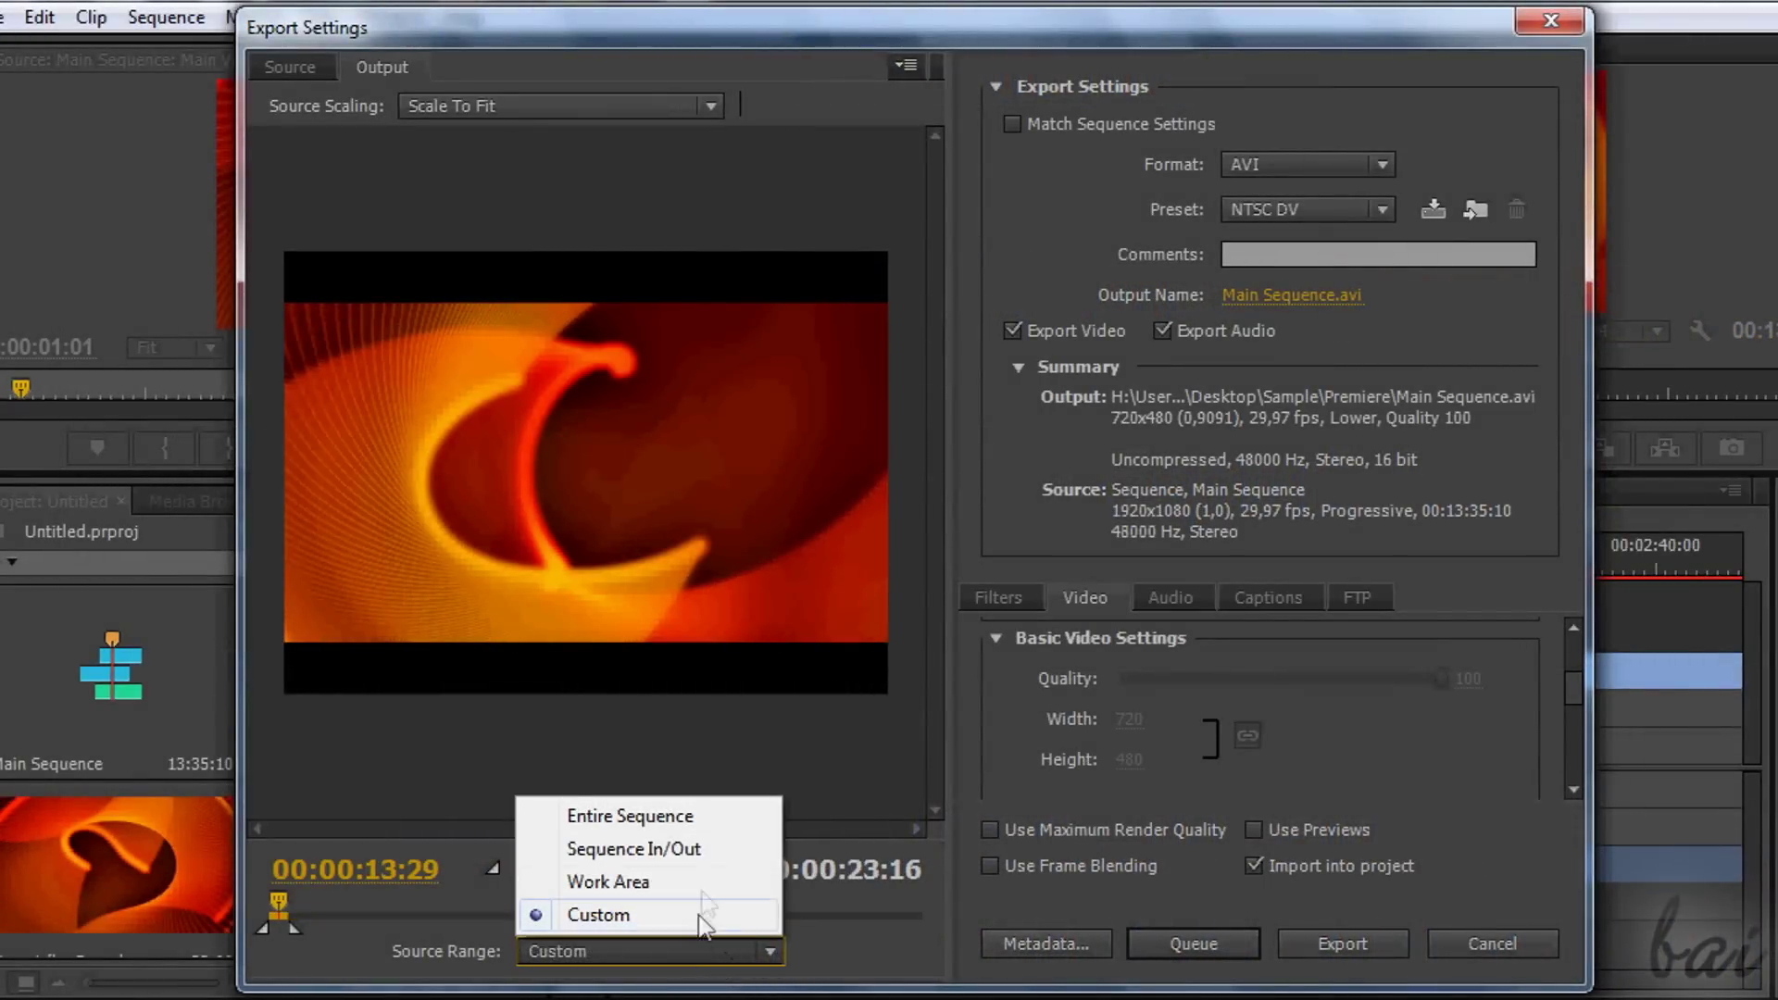
click(703, 818)
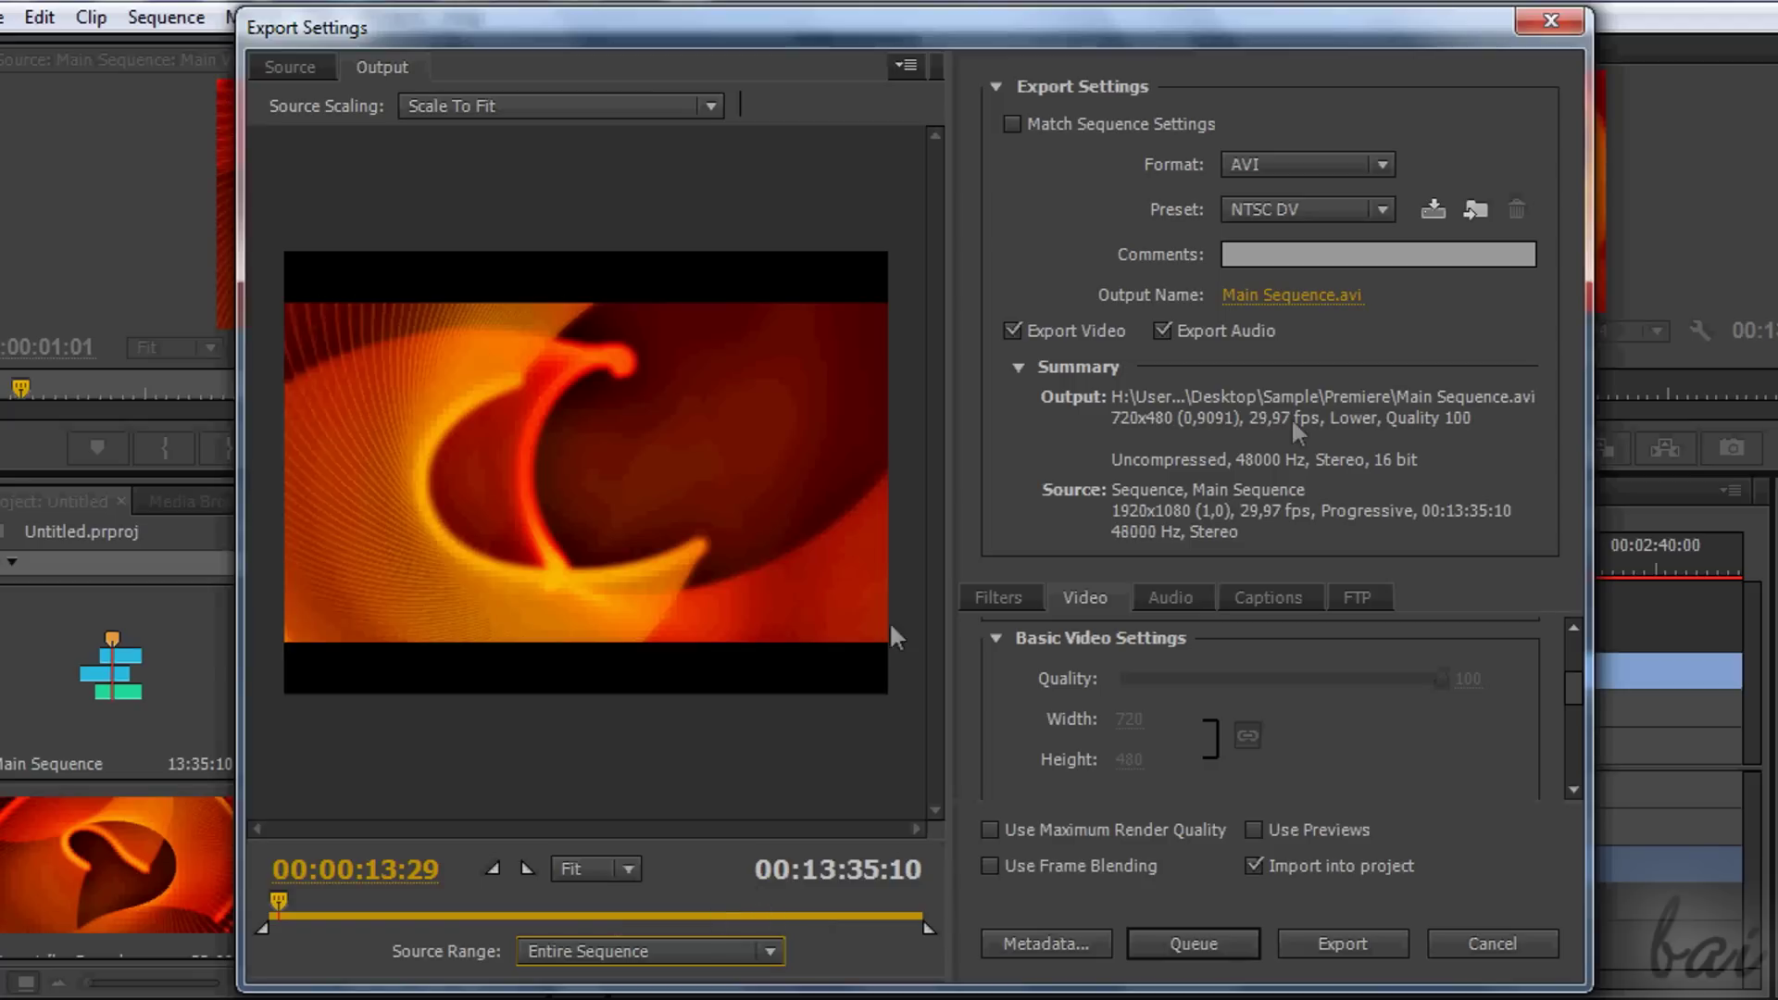
key(Down)
drag(924, 926, 306, 924)
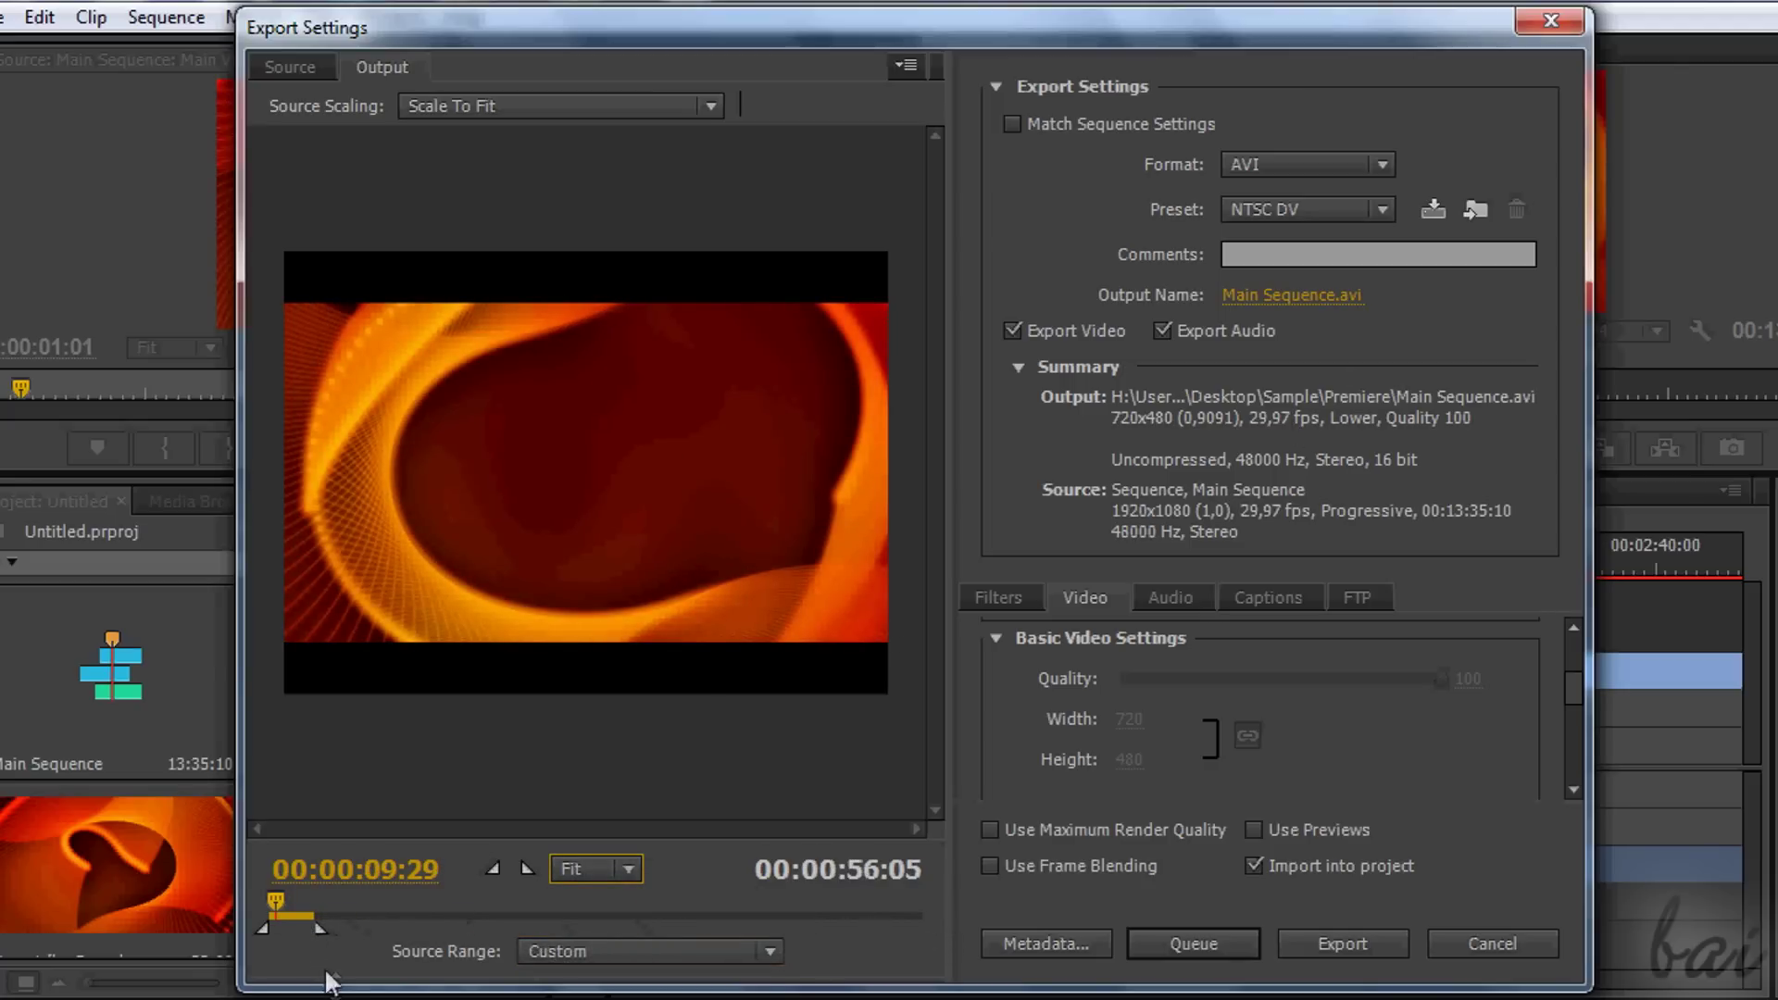
click(281, 900)
drag(282, 903, 304, 903)
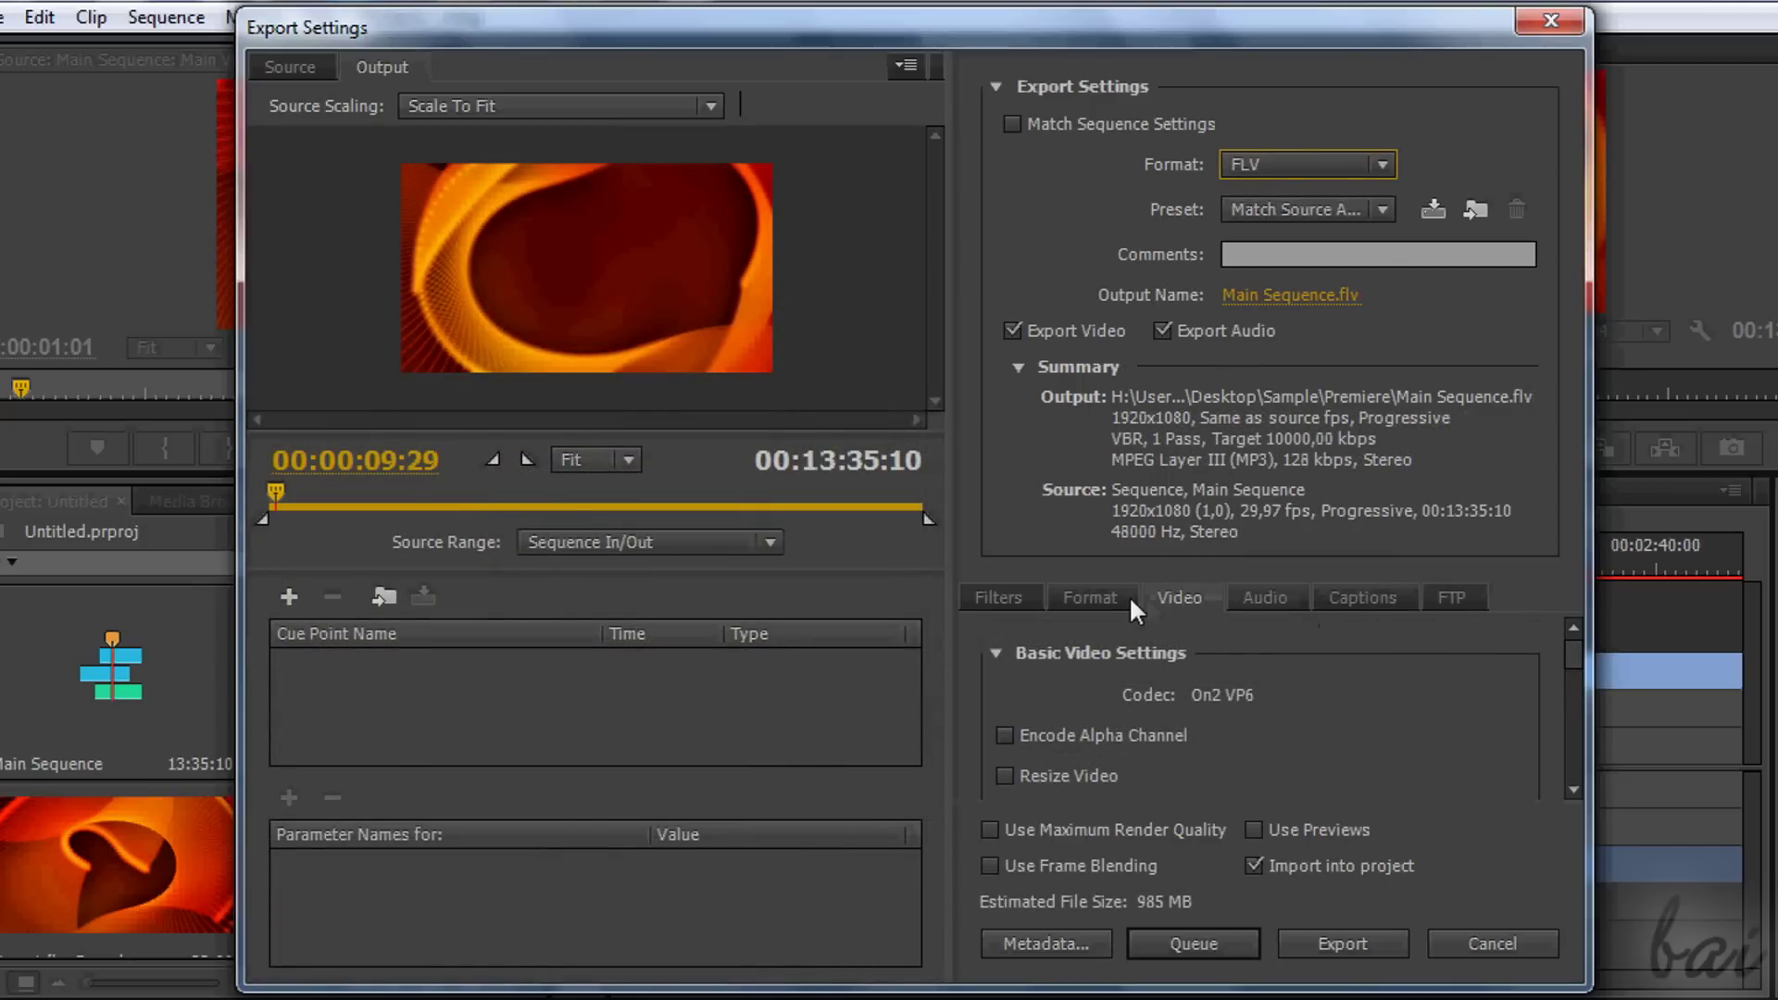
Turn on Resize Video for the export.
drag(1582, 657, 1582, 685)
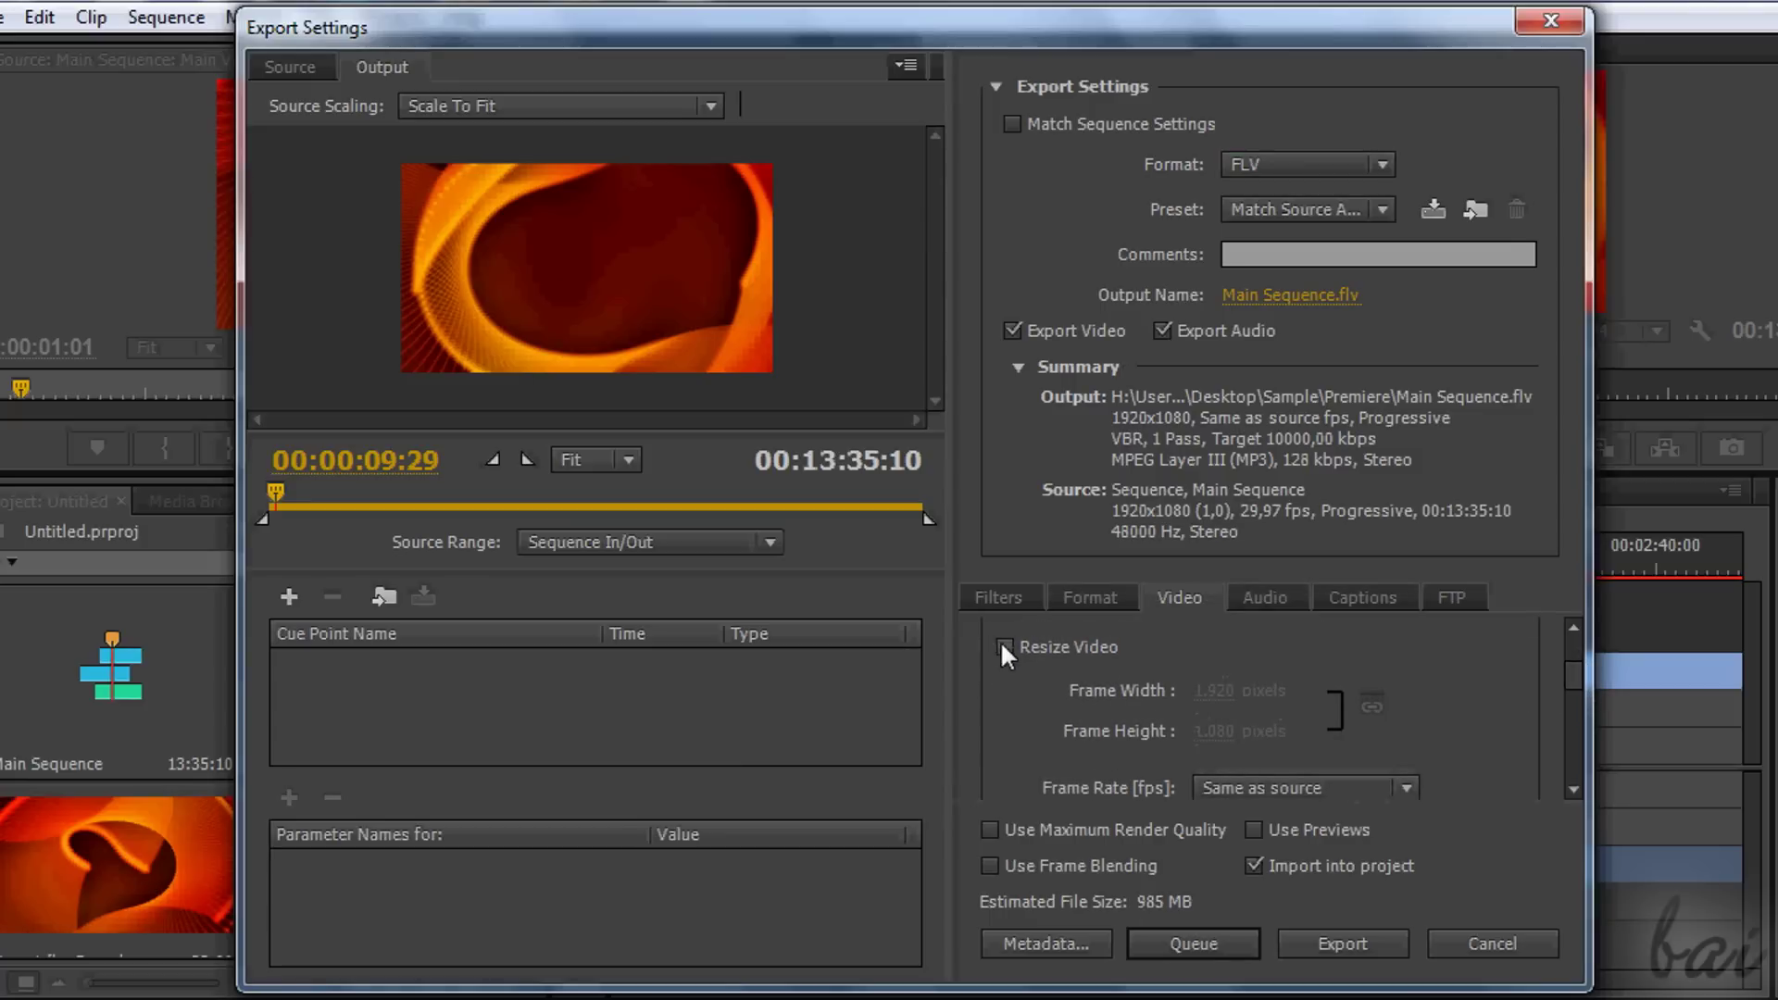
click(1003, 646)
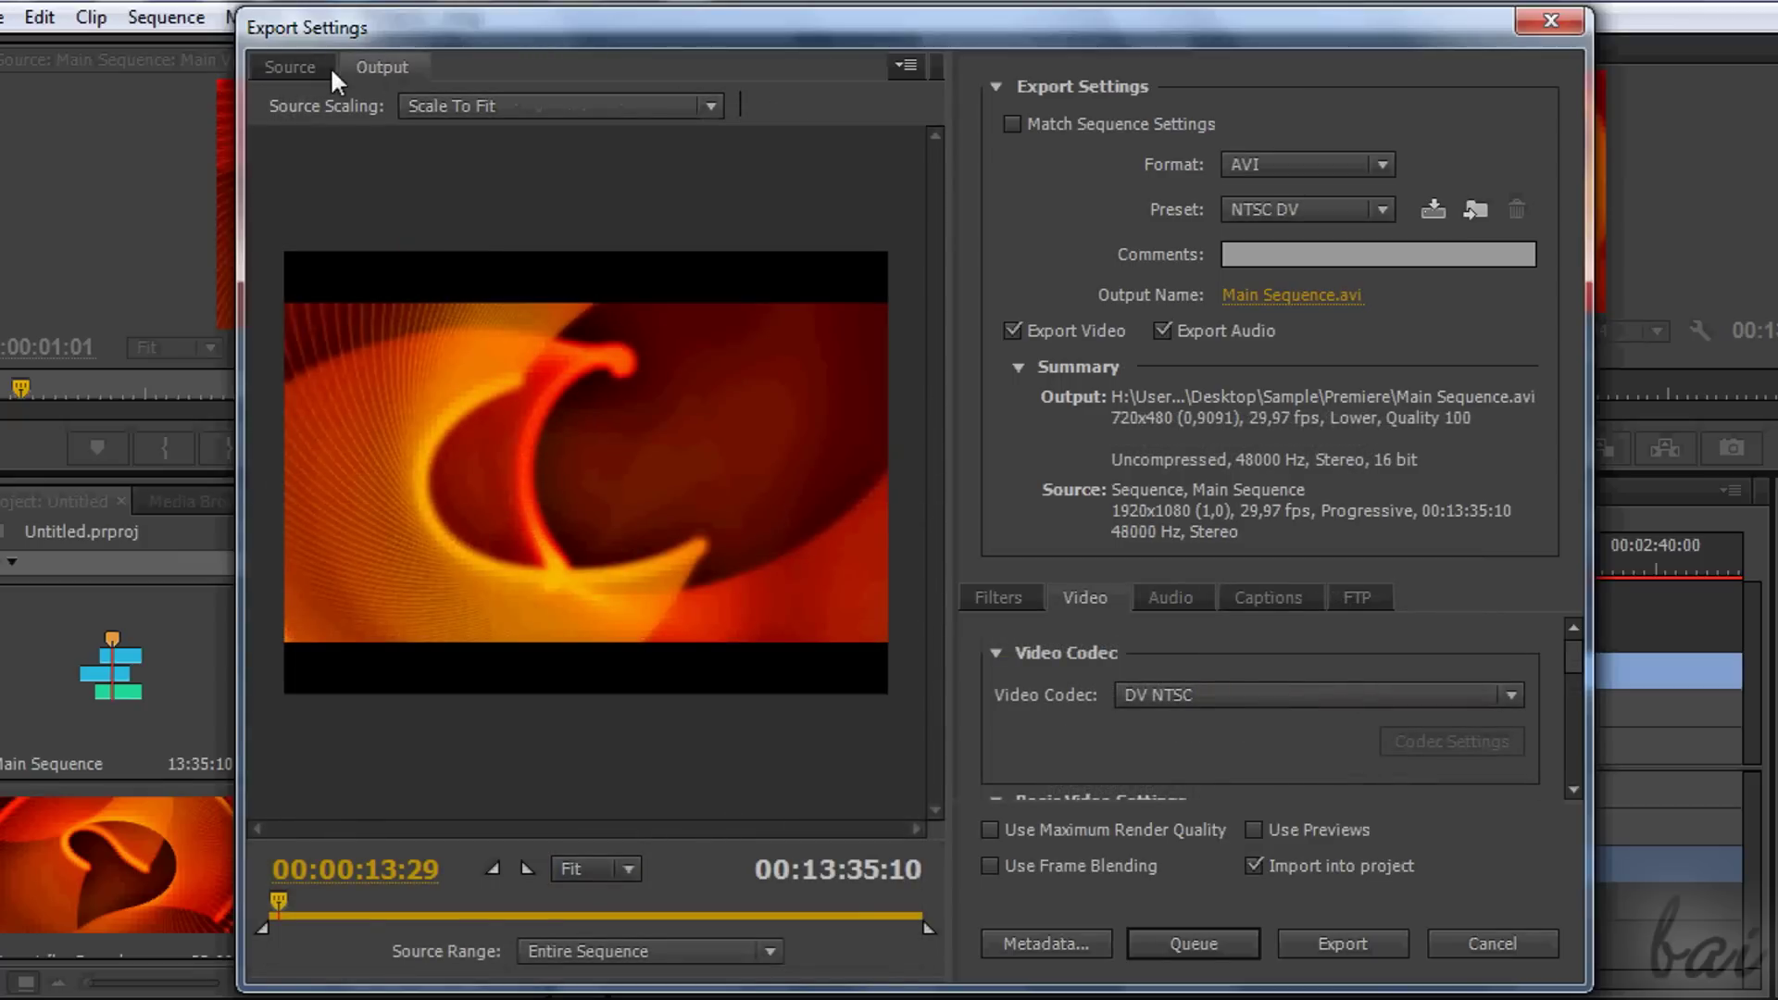
click(317, 67)
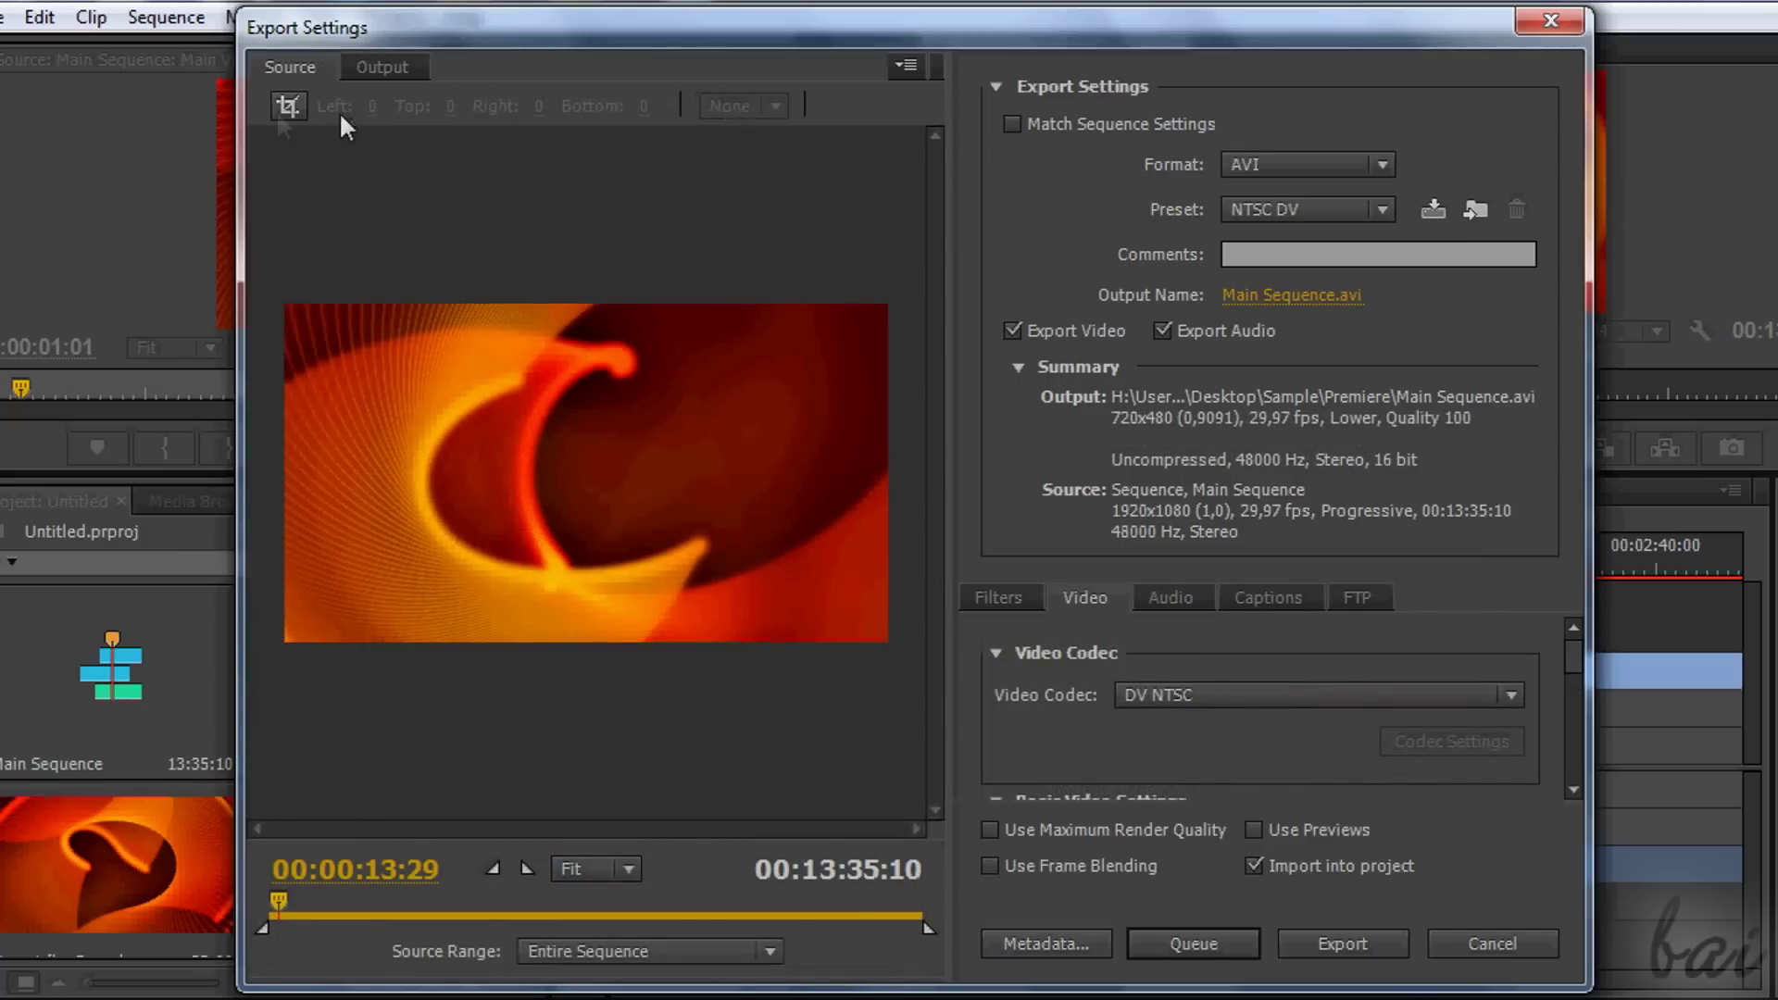
Crop the source picture in from its top-left corner, then cancel Export Settings.
click(287, 105)
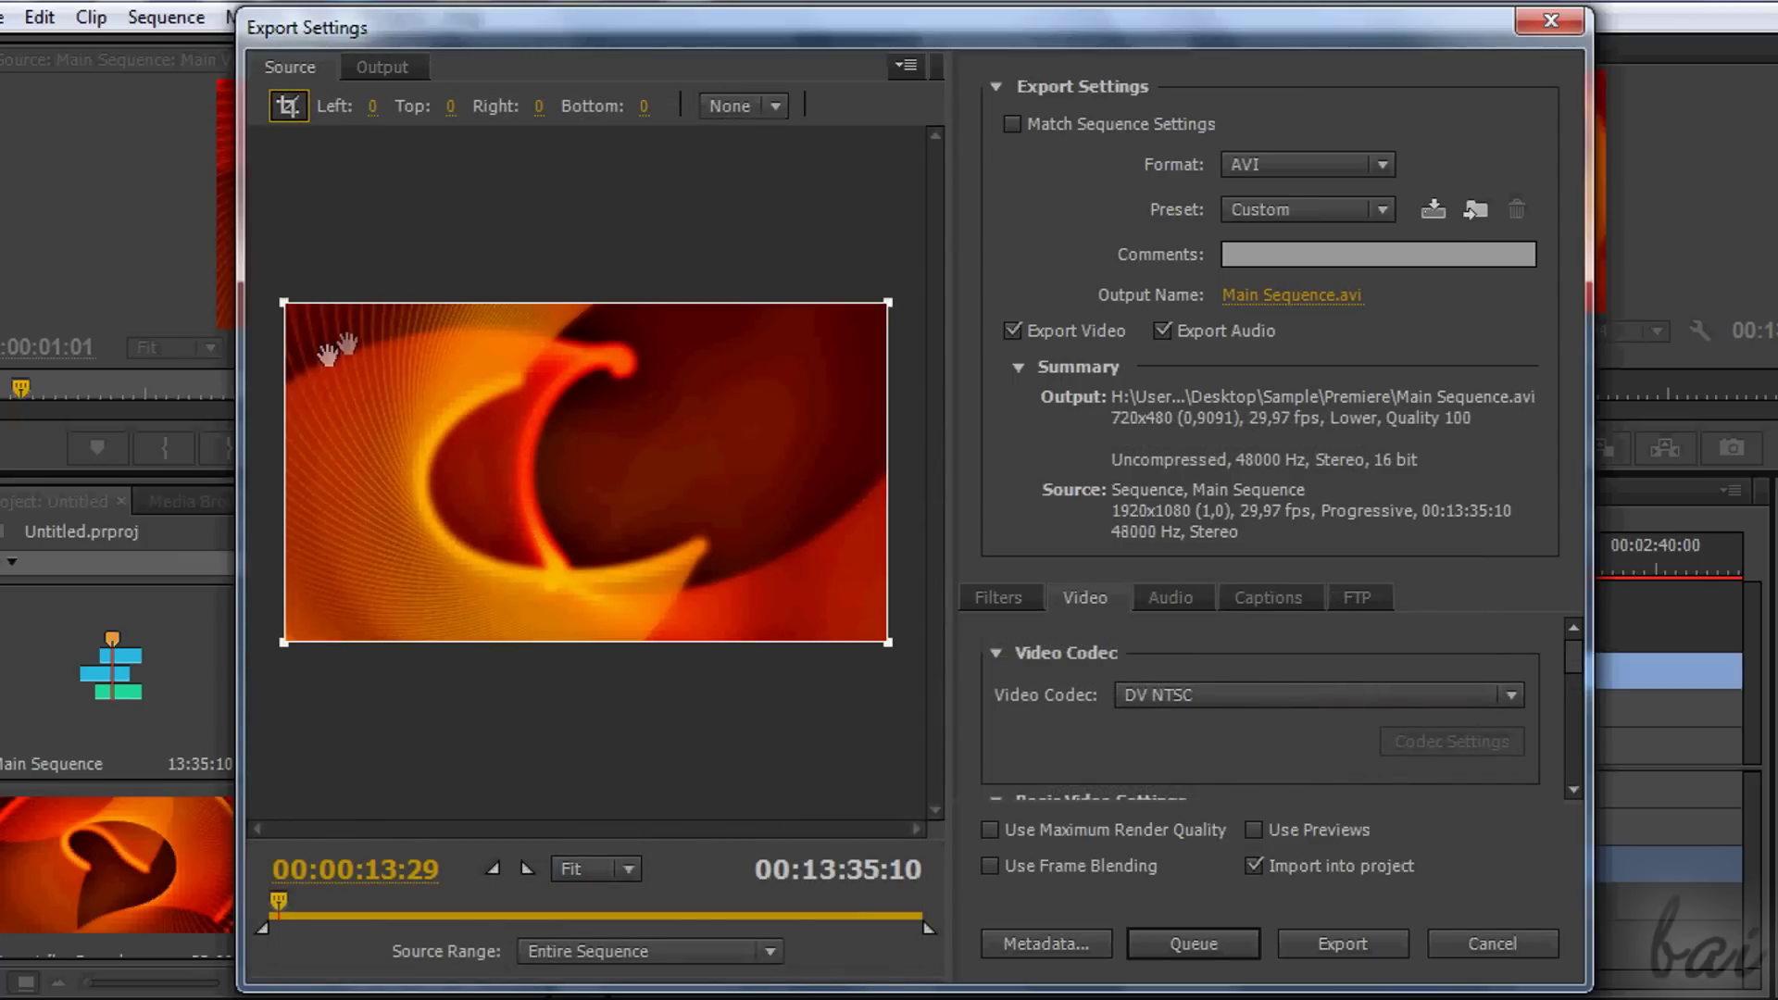
drag(283, 303, 727, 426)
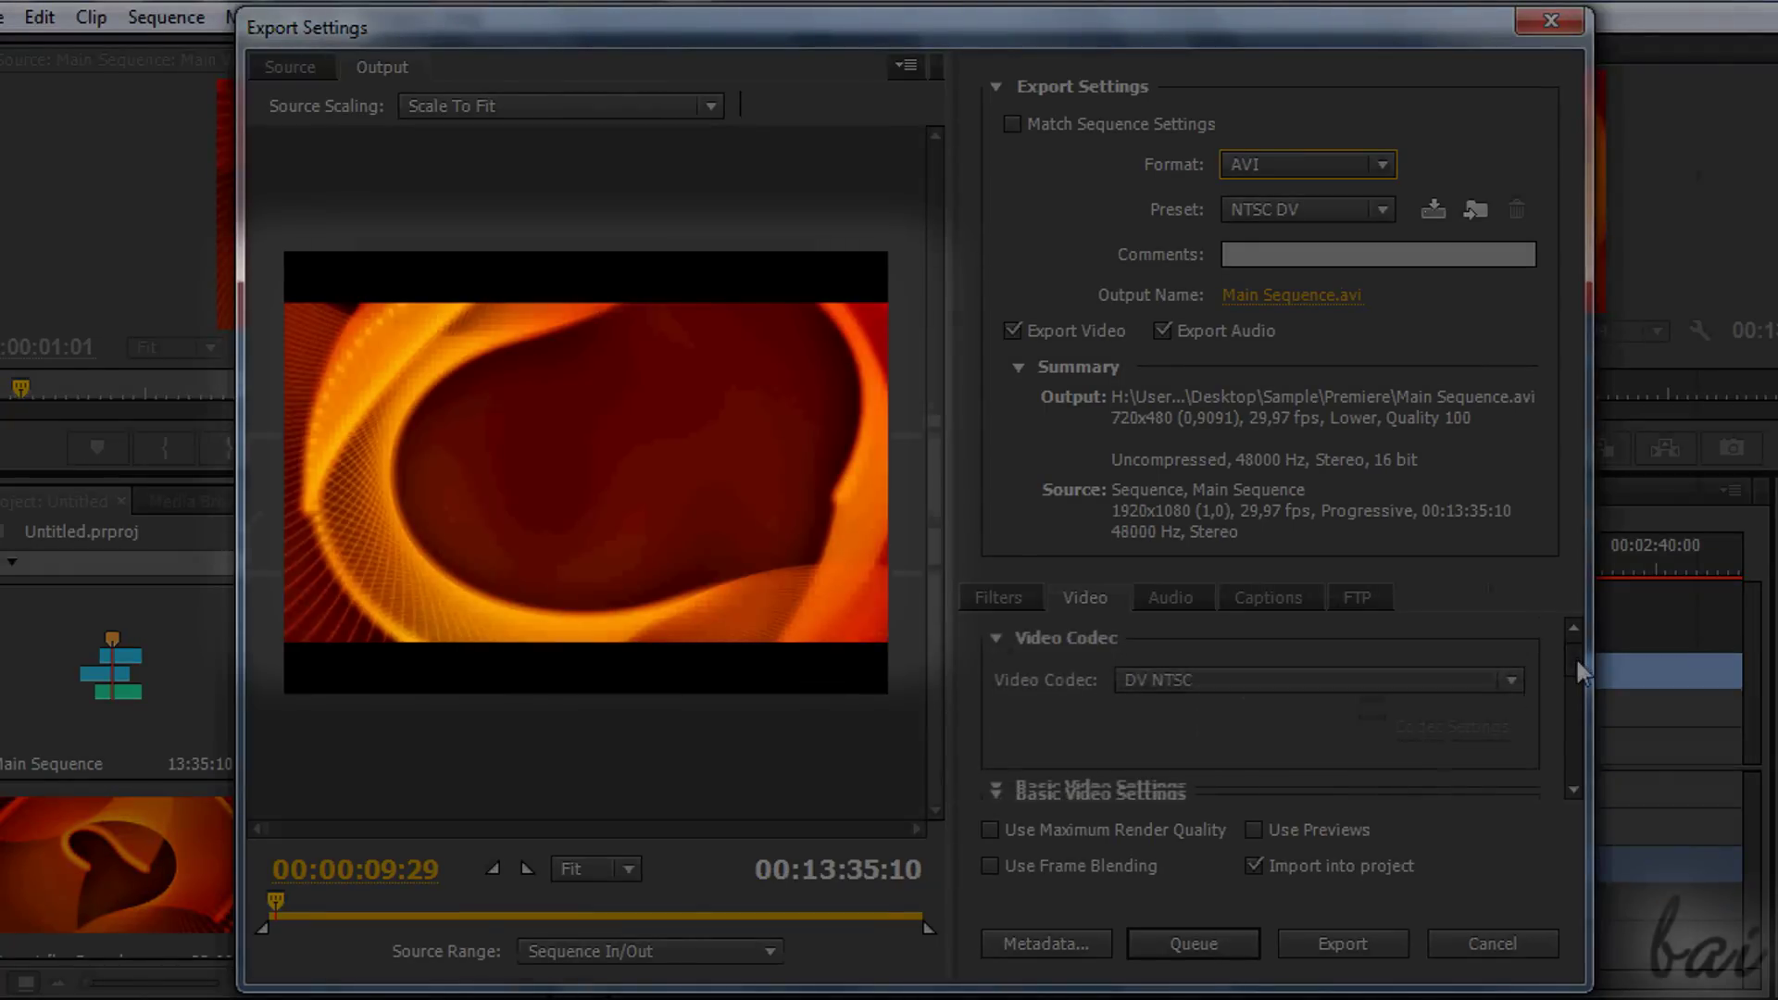
drag(1572, 651, 1574, 680)
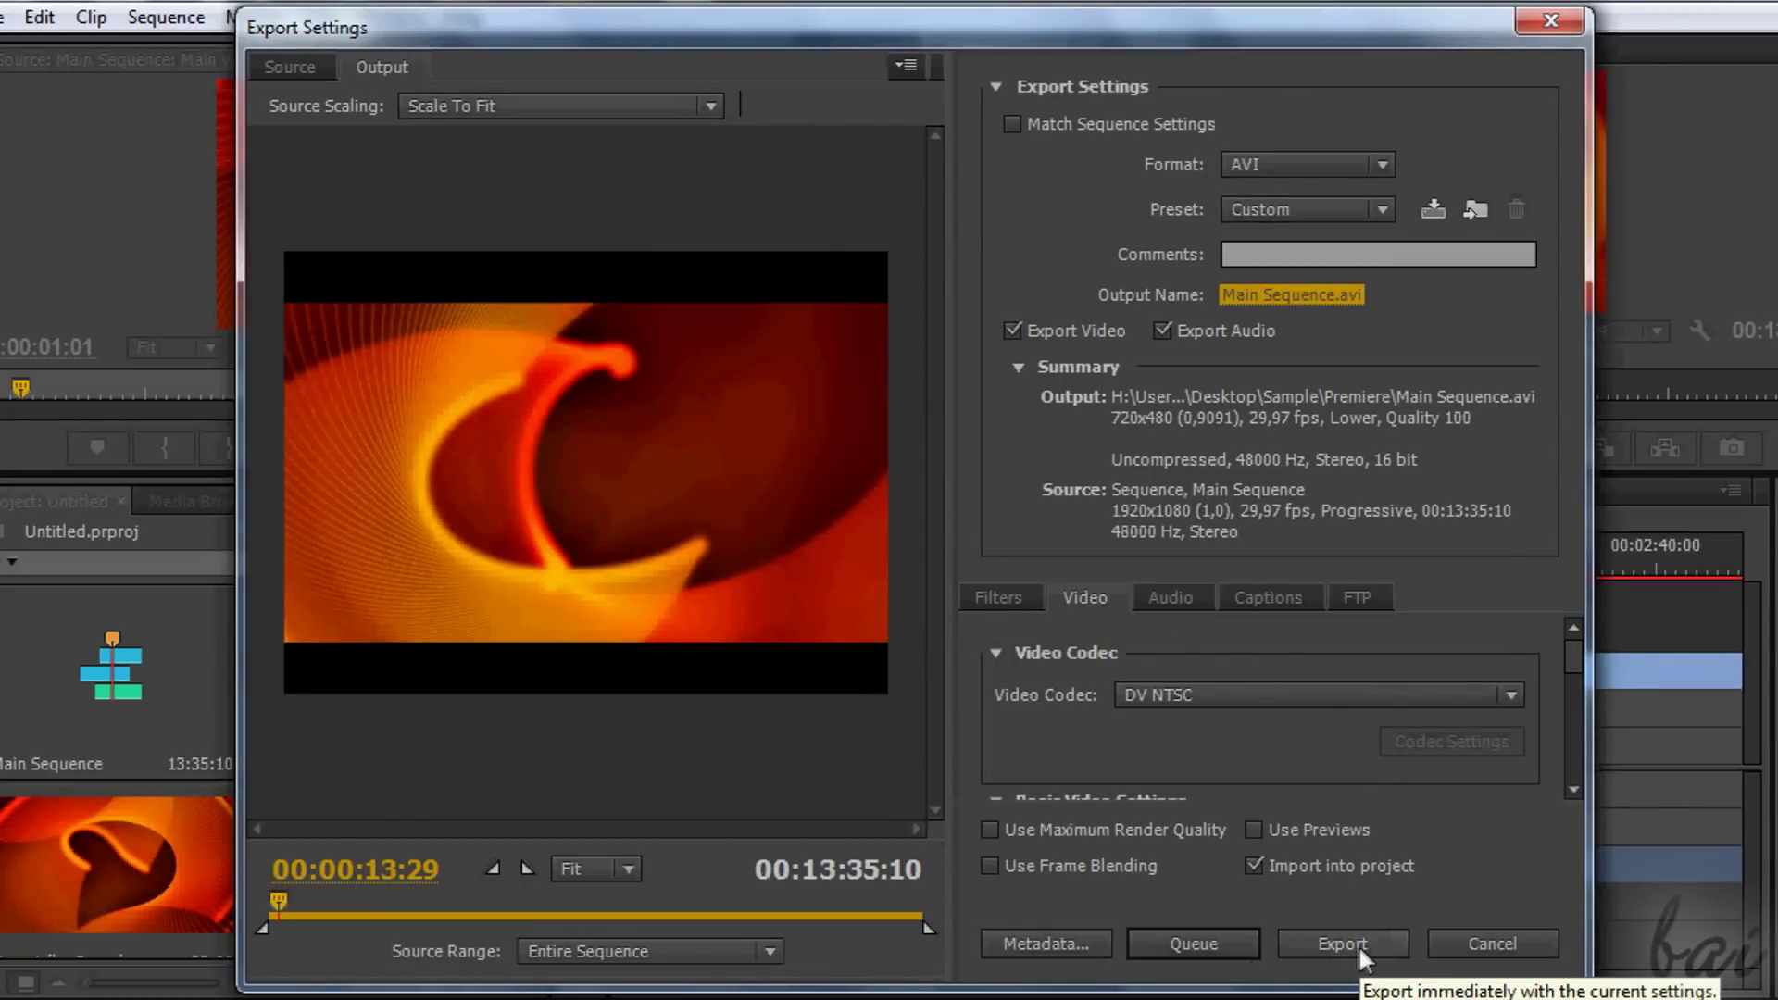
click(1492, 943)
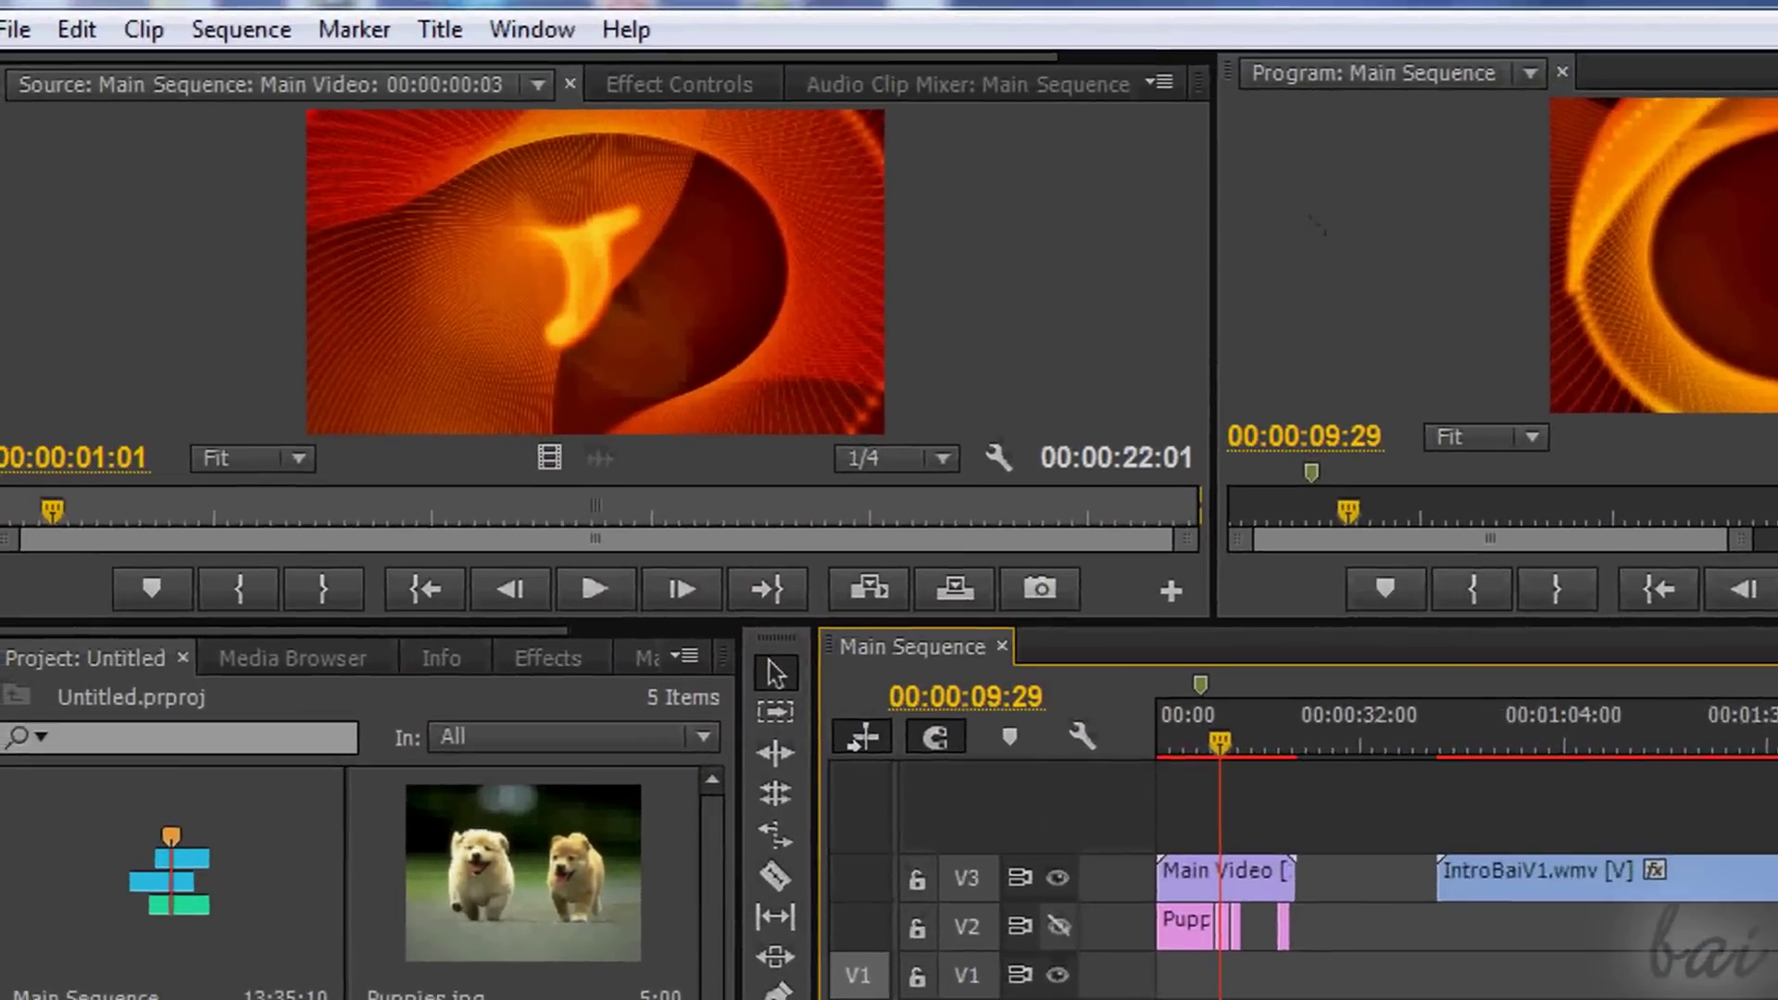
Open the File menu to save the project.
click(2, 16)
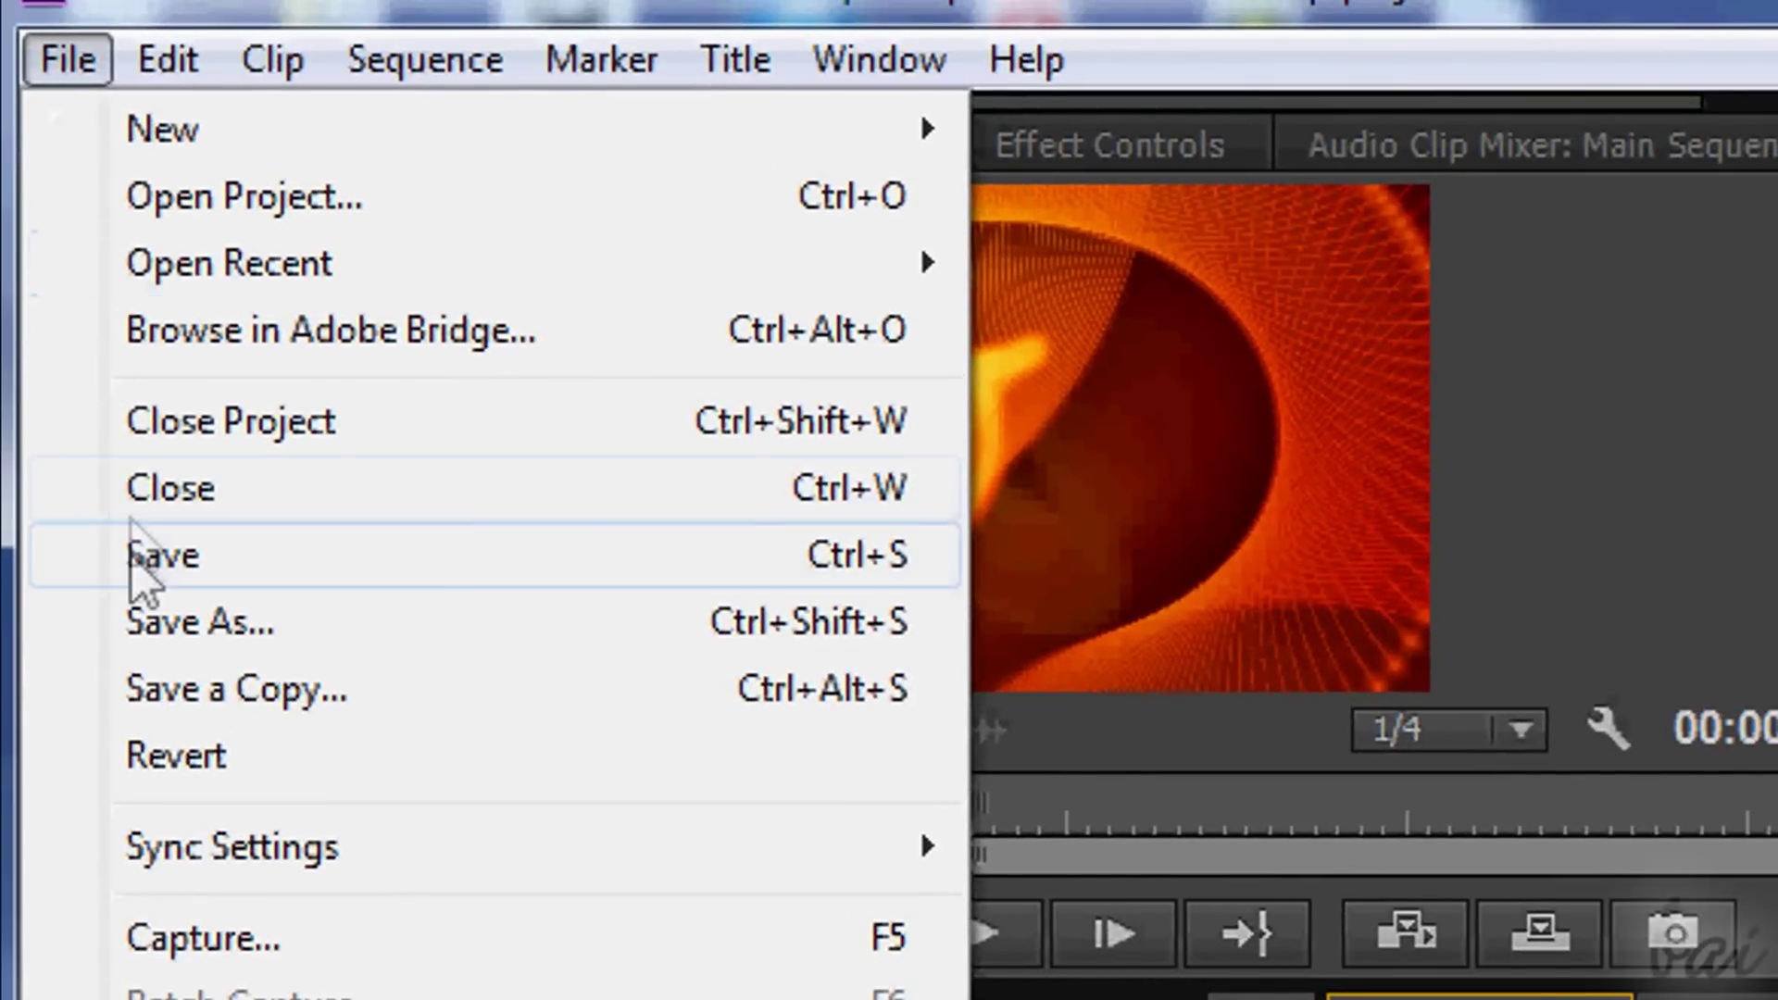